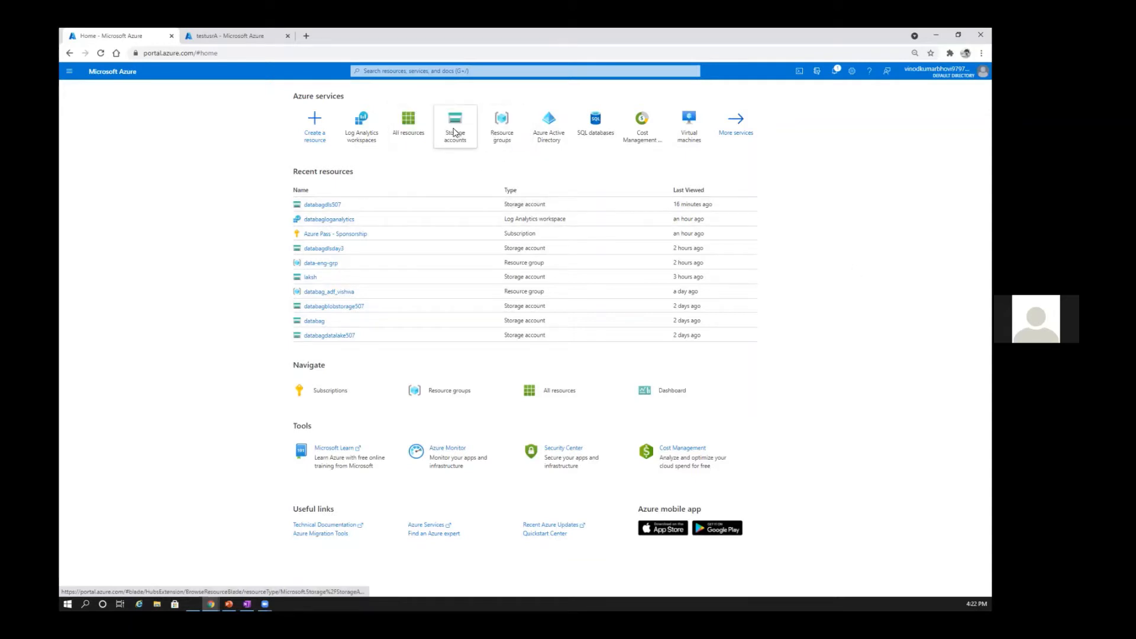
mouse_move(455, 132)
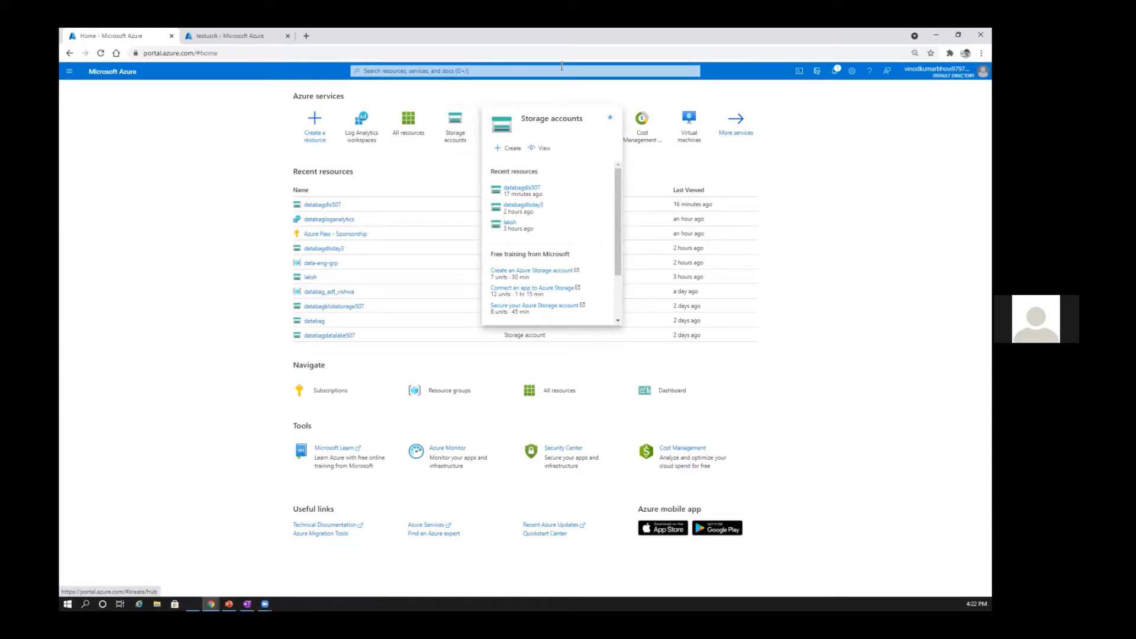
left_click(503, 70)
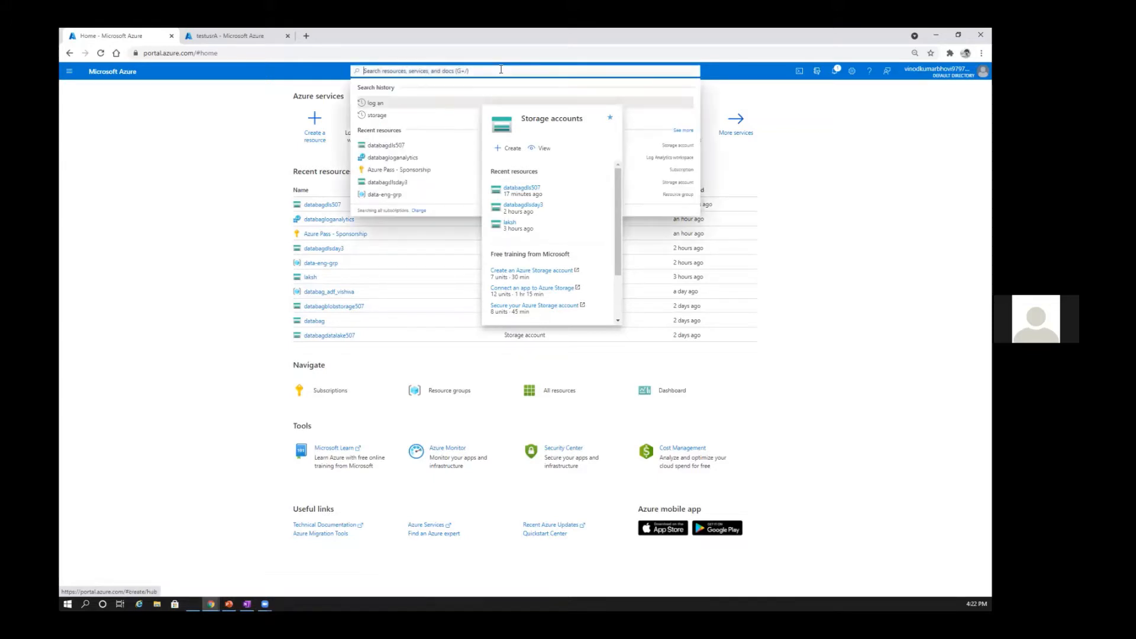
left_click(70, 77)
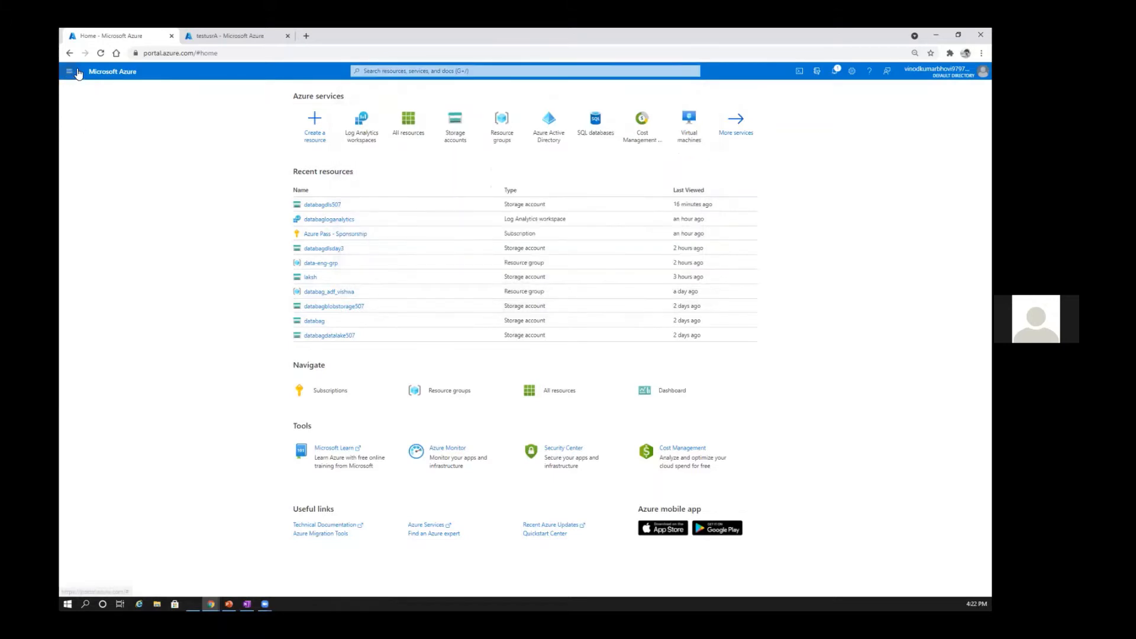
left_click(66, 72)
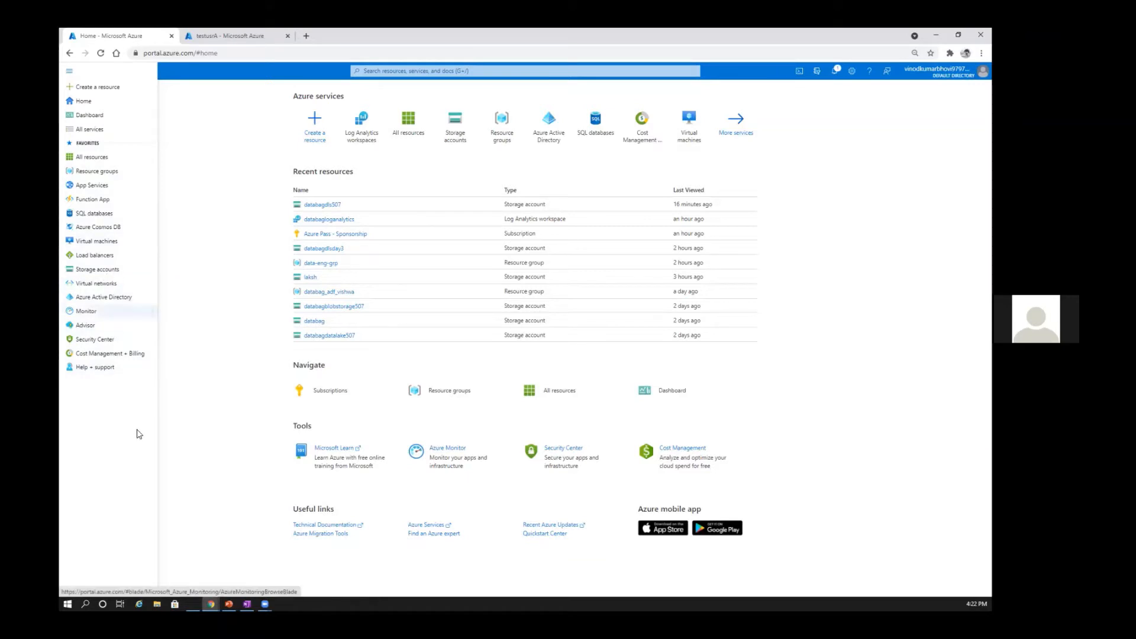
left_click(875, 208)
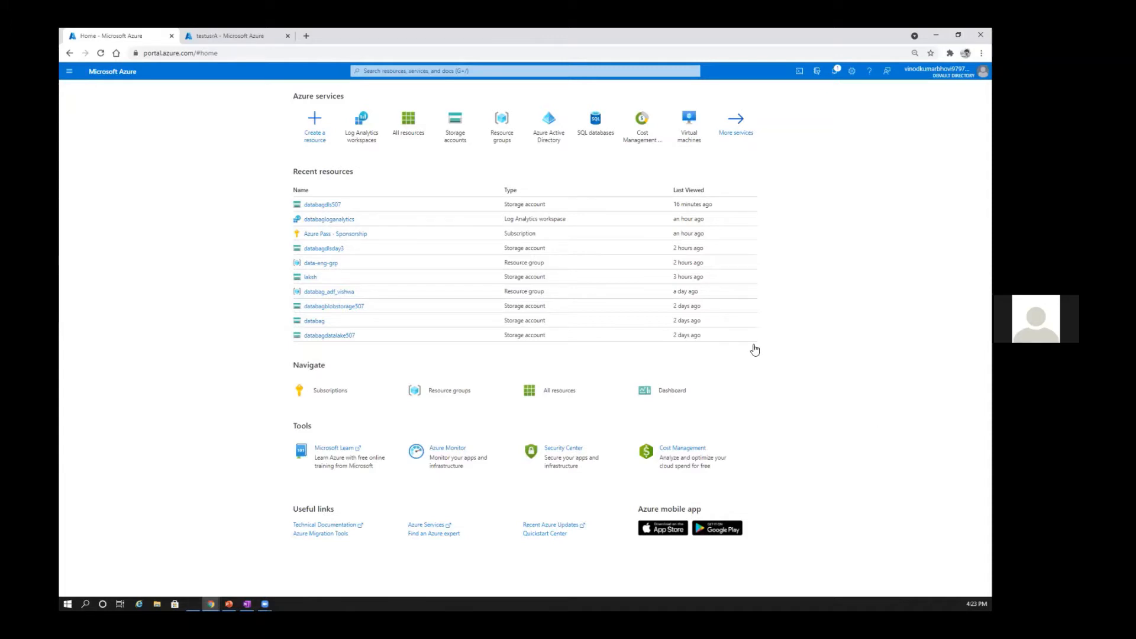
Step: Open the databagdls507 storage account from the recent resources
mouse_move(460, 137)
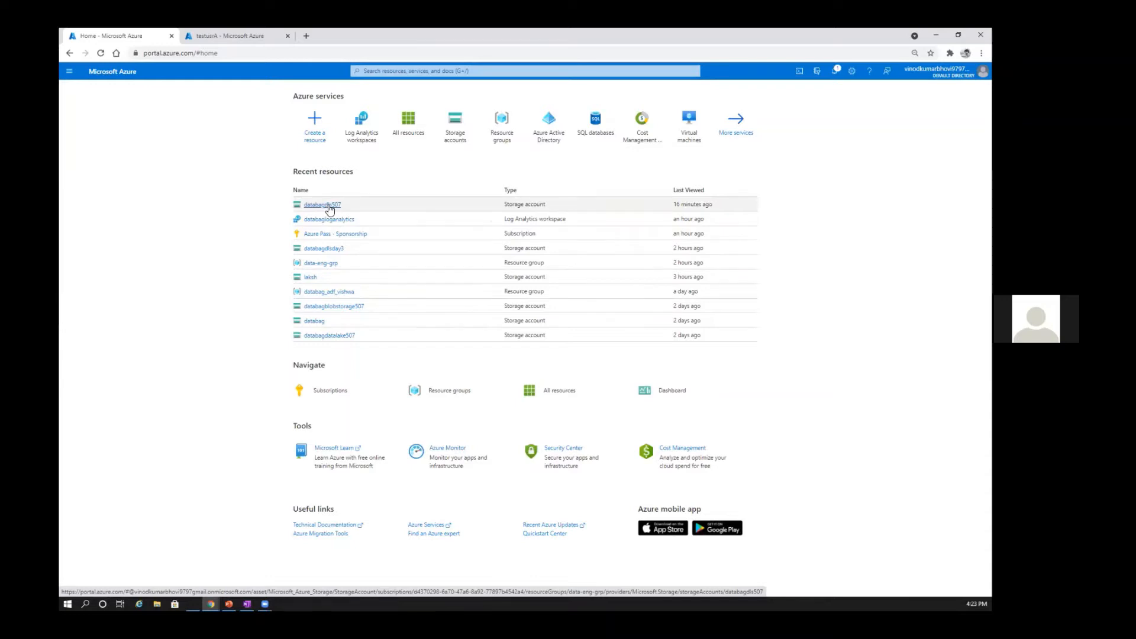
left_click(330, 208)
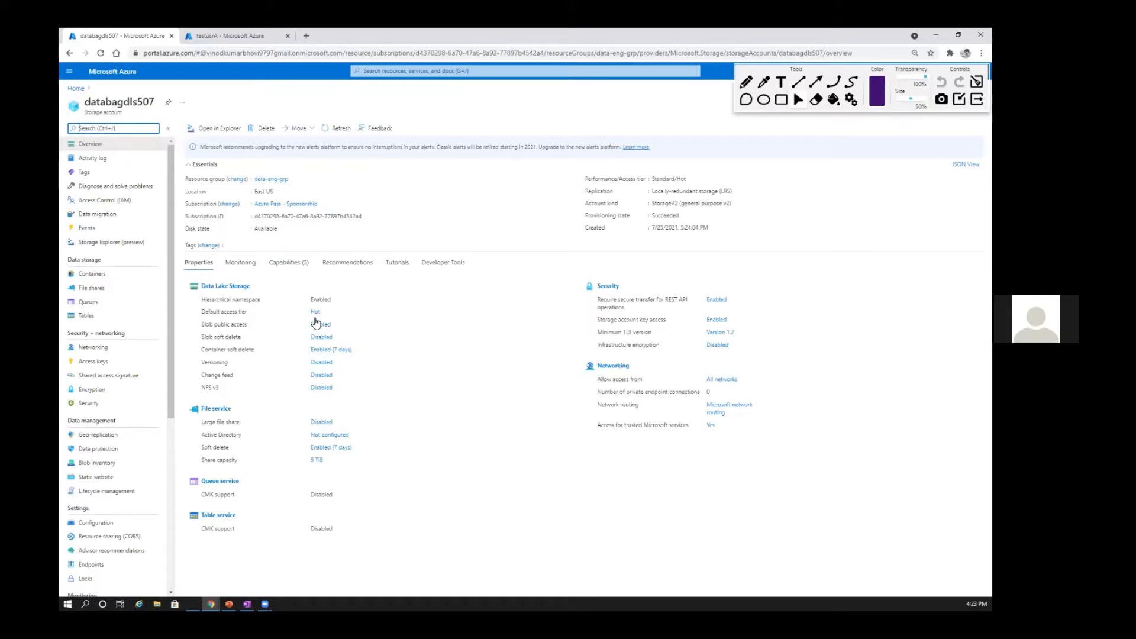
Step: Box the Data storage section of the account's resource menu with a purple rectangle annotation and clear the marking
left_click_drag(62, 255, 223, 347)
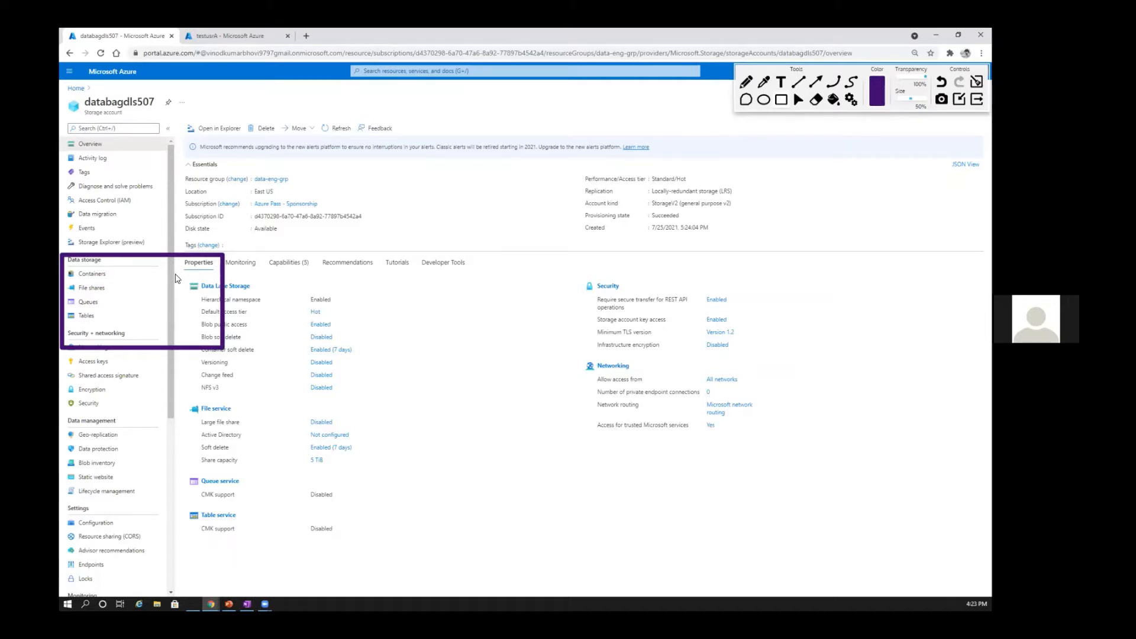
left_click(781, 101)
left_click_drag(170, 235, 171, 241)
left_click(799, 100)
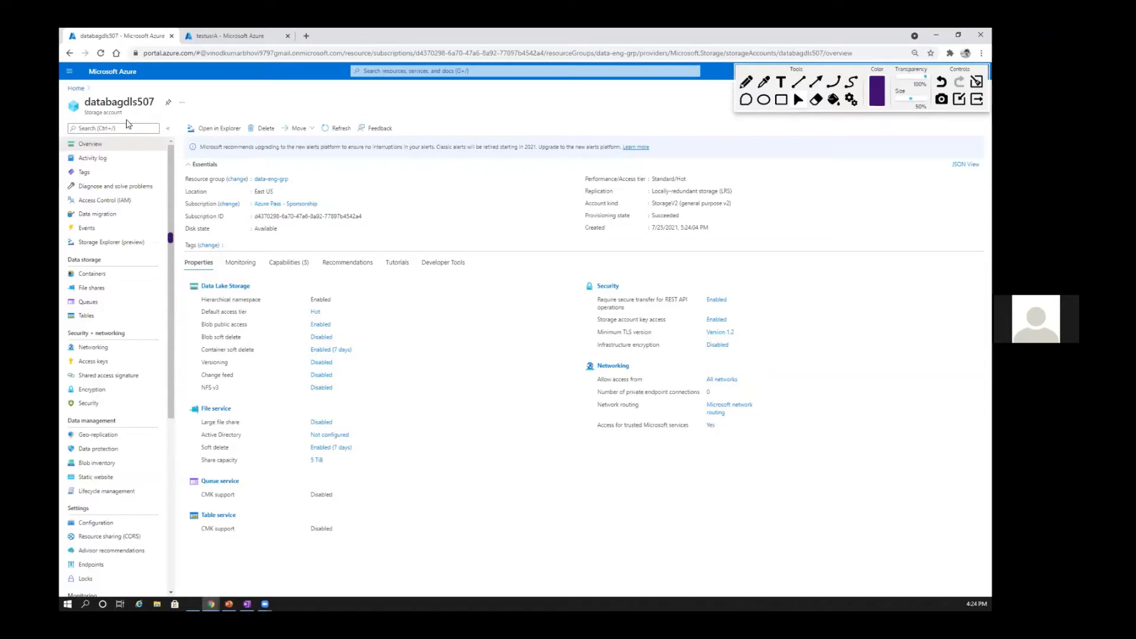
Step: Open the storage account's activity log and look through its recorded operations
scroll(128, 123, "down", 2)
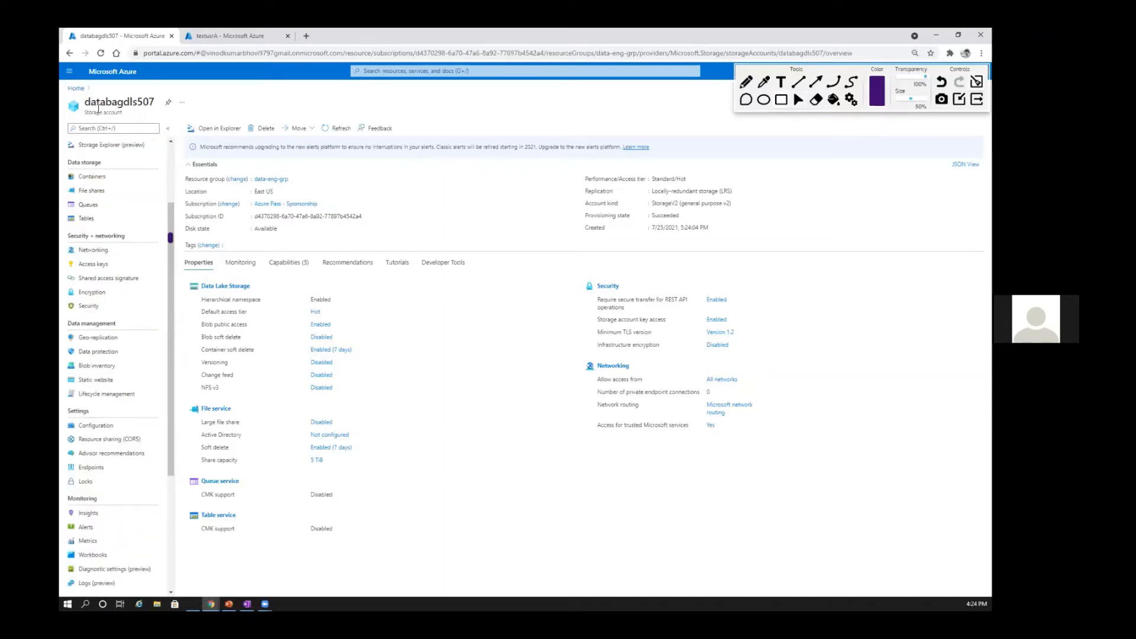
scroll(175, 302, "up", 2)
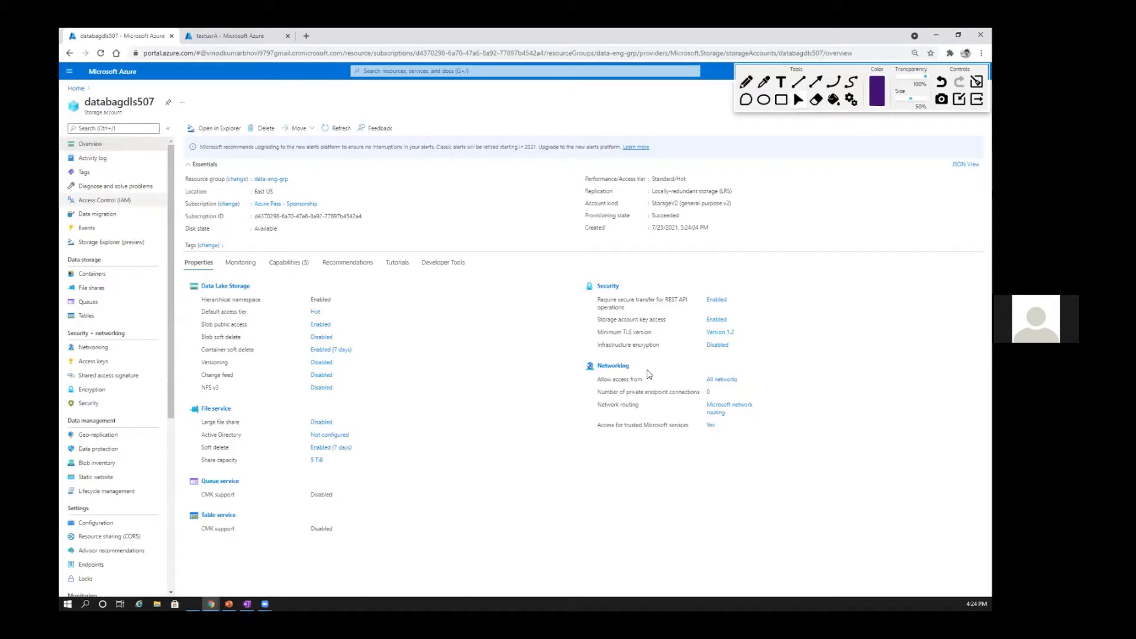
scroll(112, 355, "down", 5)
scroll(97, 163, "up", 2)
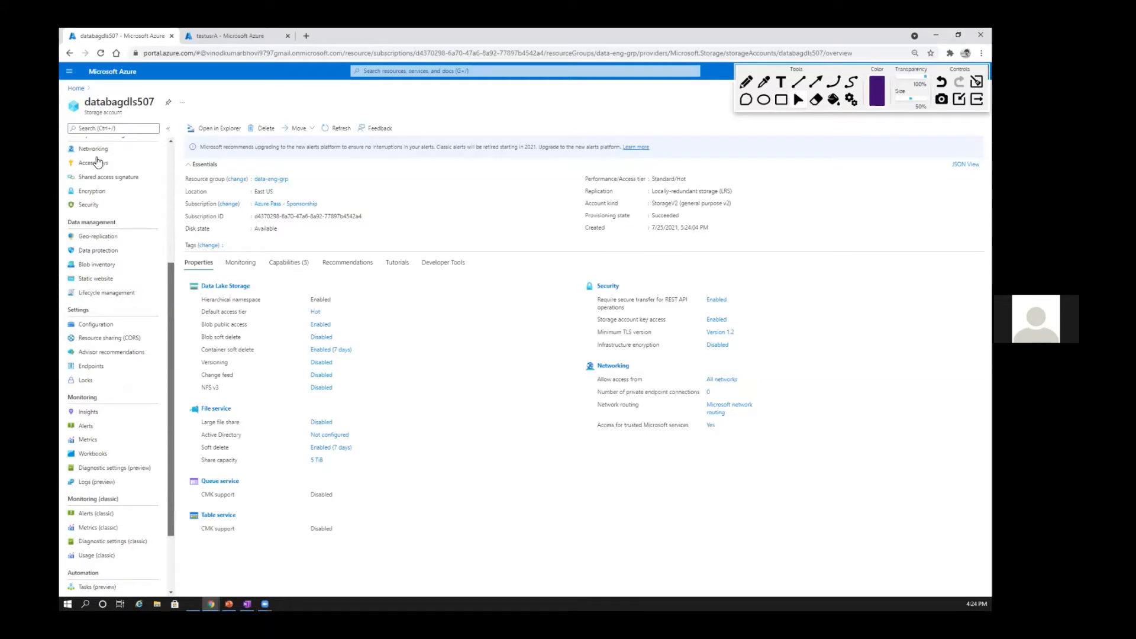
scroll(98, 163, "up", 3)
left_click(98, 159)
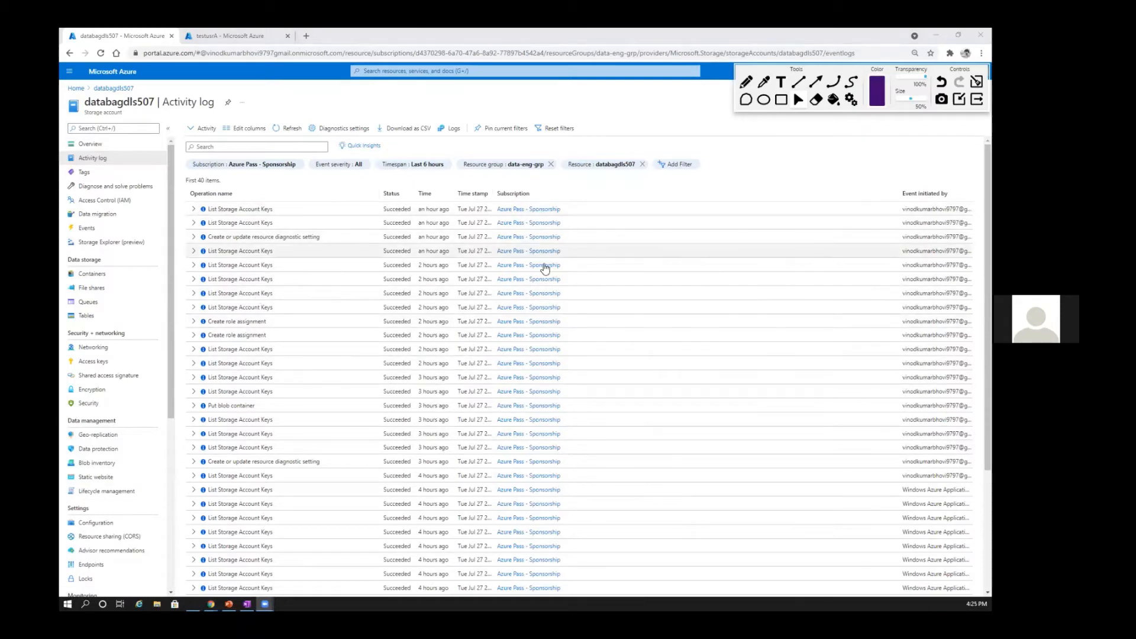
scroll(610, 298, "down", 4)
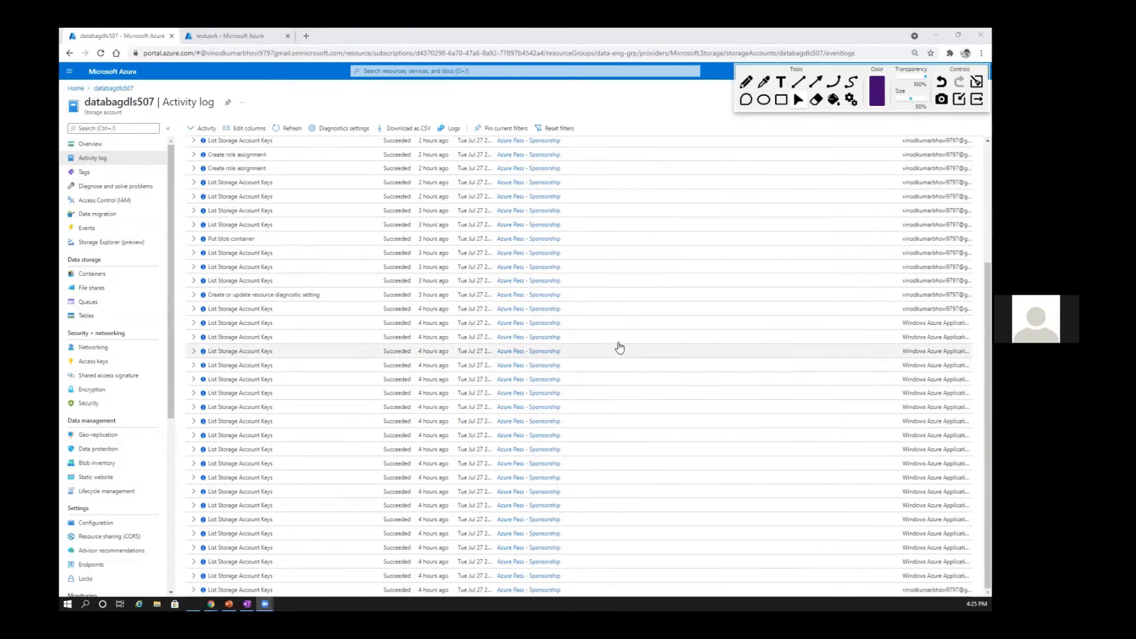
scroll(600, 396, "up", 4)
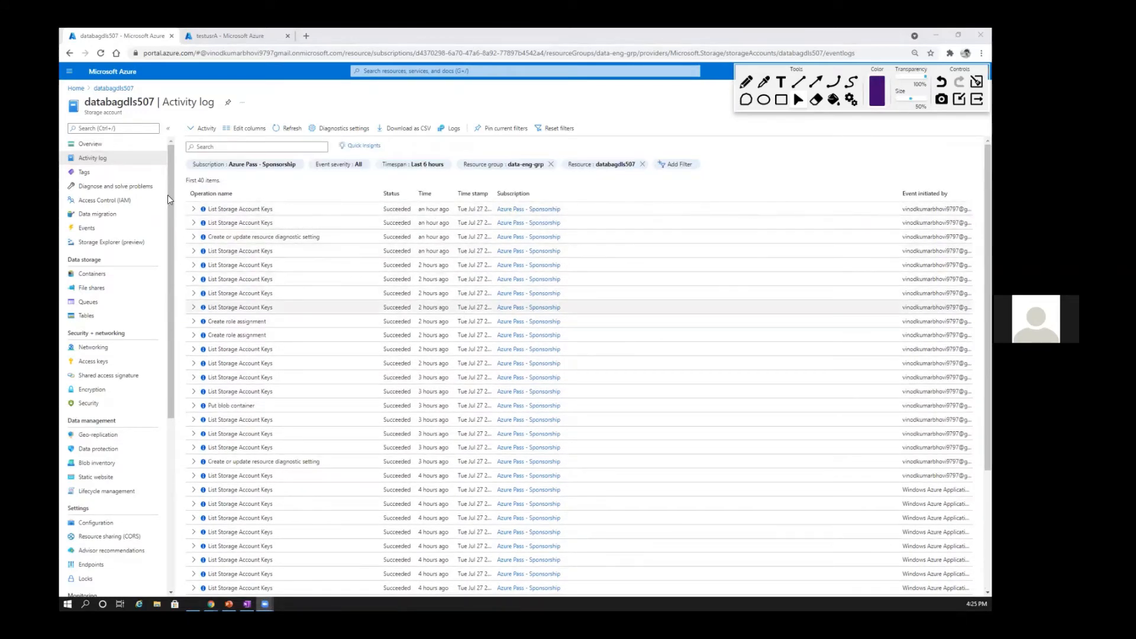
Step: Open the storage account's Tags page and inspect the tag name and value fields without entering a tag
left_click(119, 171)
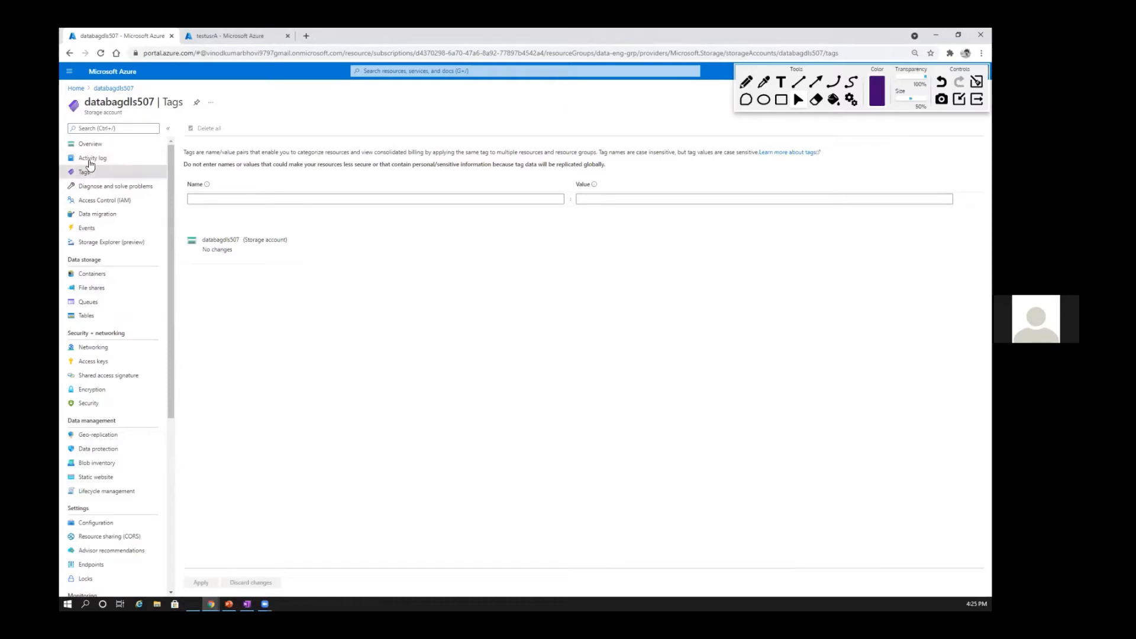
left_click(231, 201)
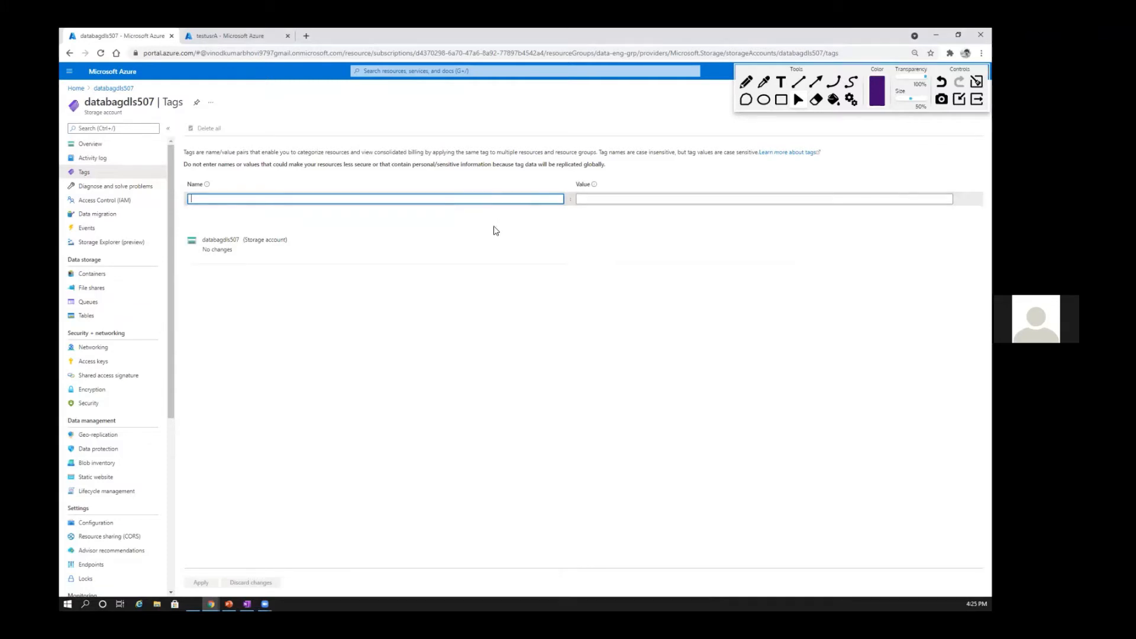
left_click(541, 342)
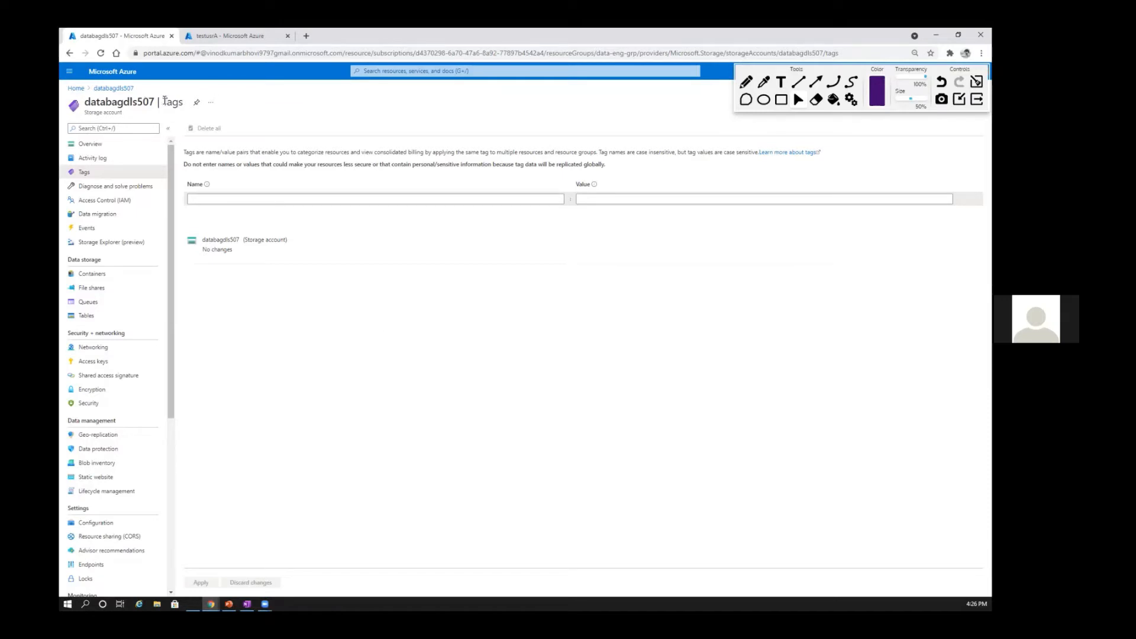
Step: View Access Control (IAM) and temporarily box the Security + networking section with a purple rectangle annotation
left_click(147, 189)
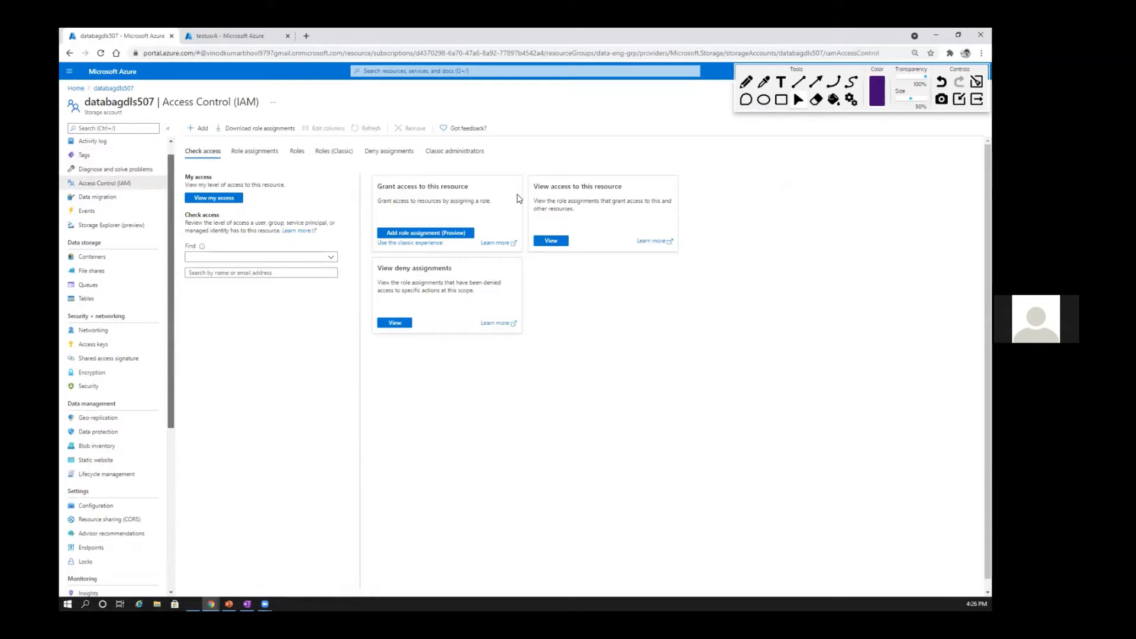
scroll(107, 408, "down", 2)
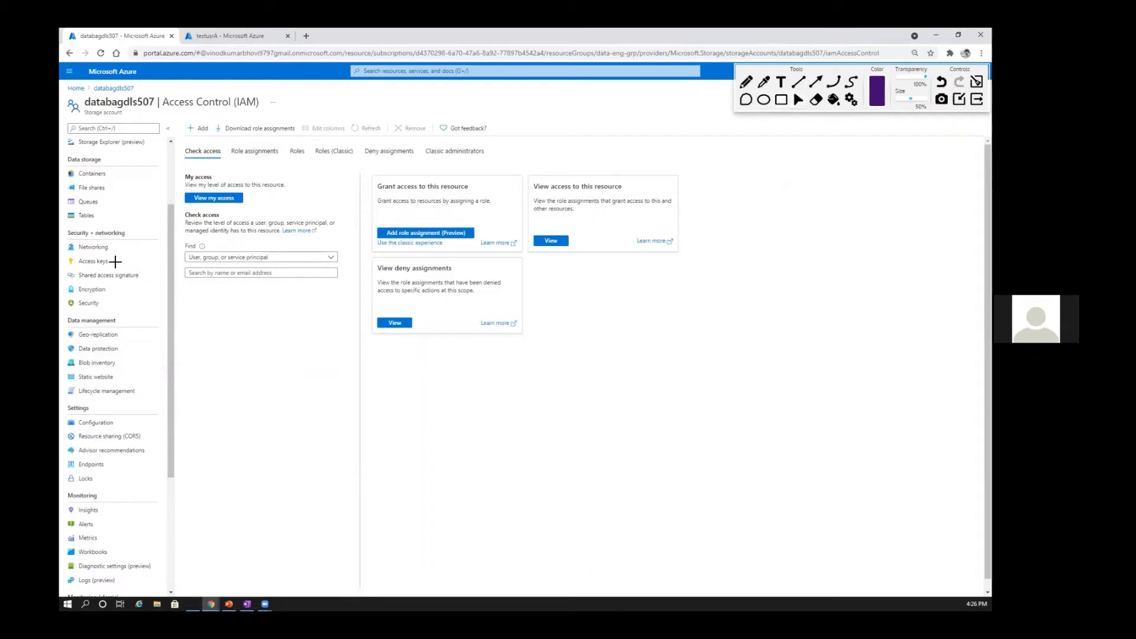
mouse_move(62, 224)
left_mouse_down()
mouse_move(83, 318)
mouse_move(200, 351)
left_mouse_up()
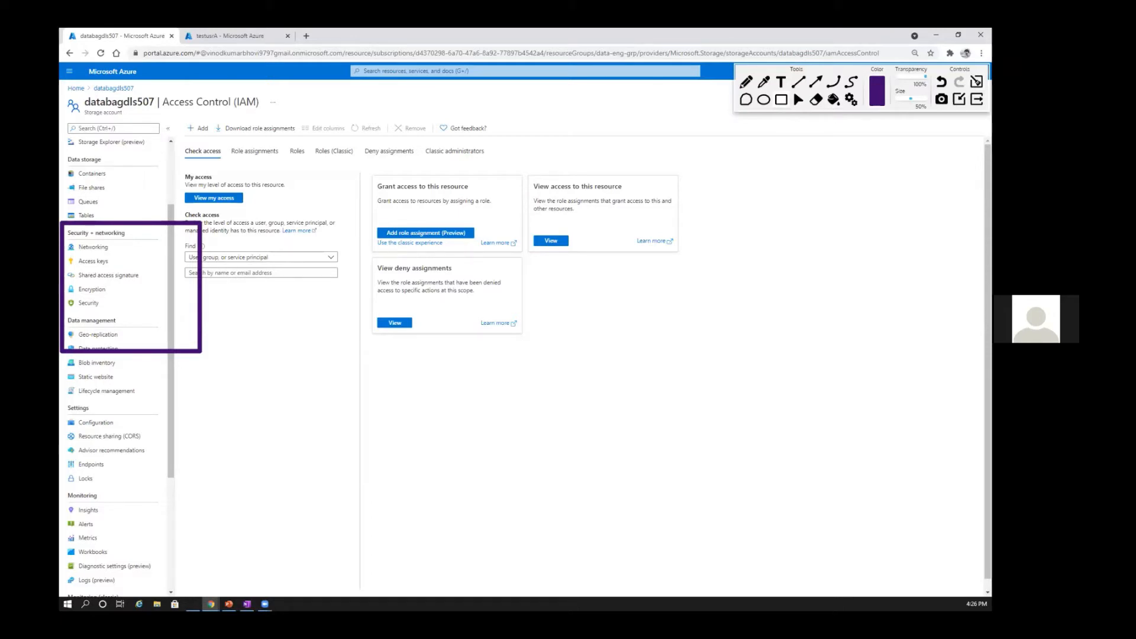
left_click(977, 82)
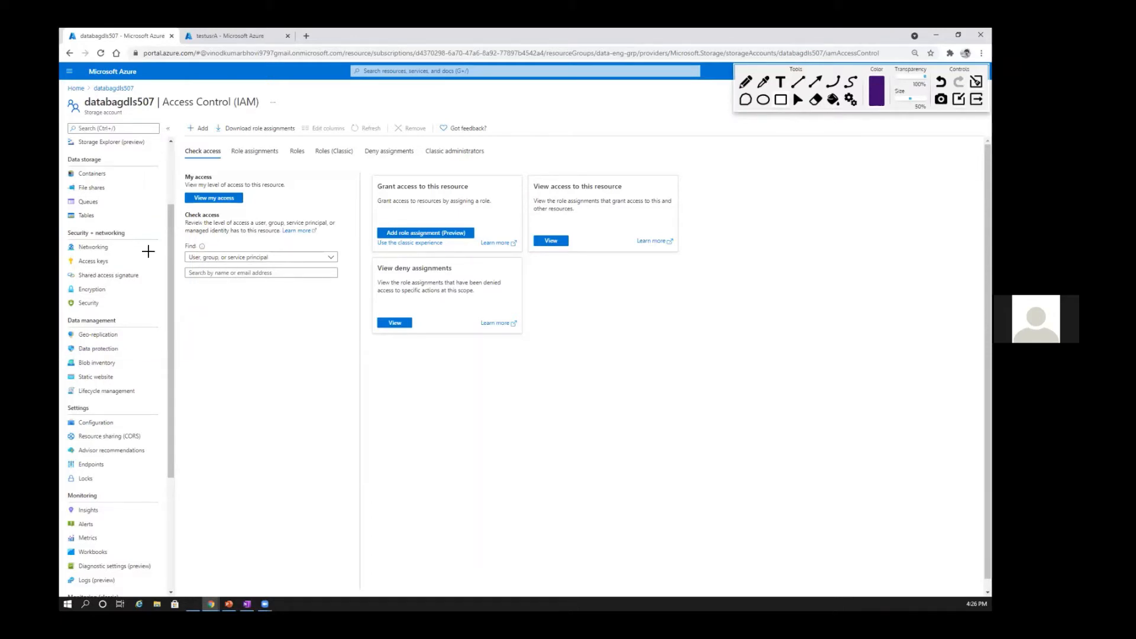
Step: Open the storage account's Access keys page and reveal the keys and connection strings
scroll(108, 197, "up", 1)
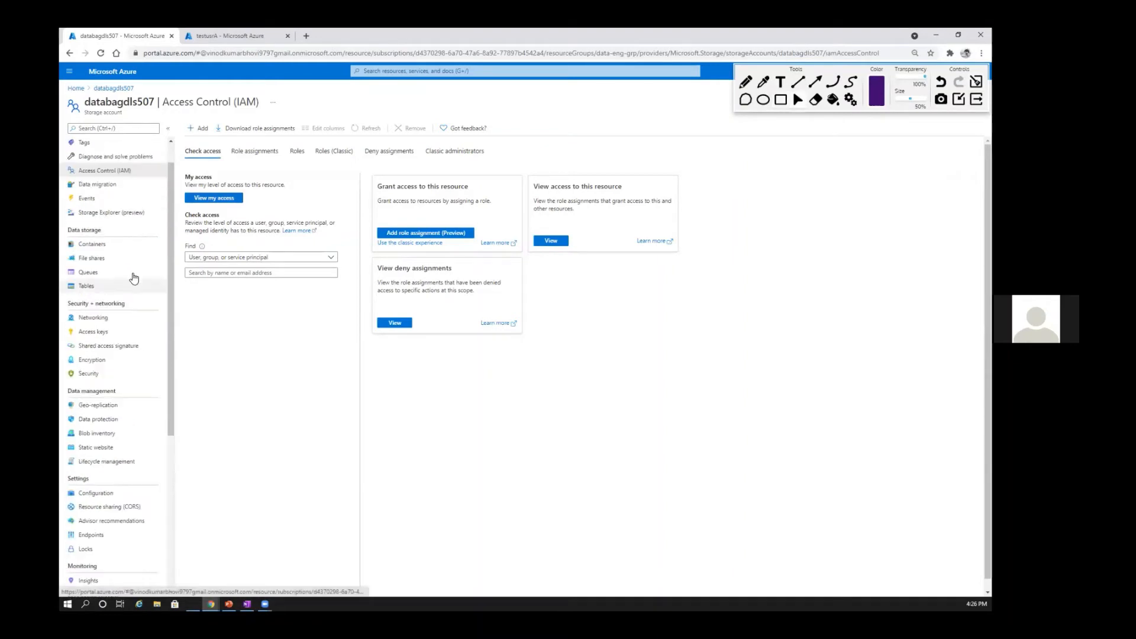
scroll(136, 279, "up", 1)
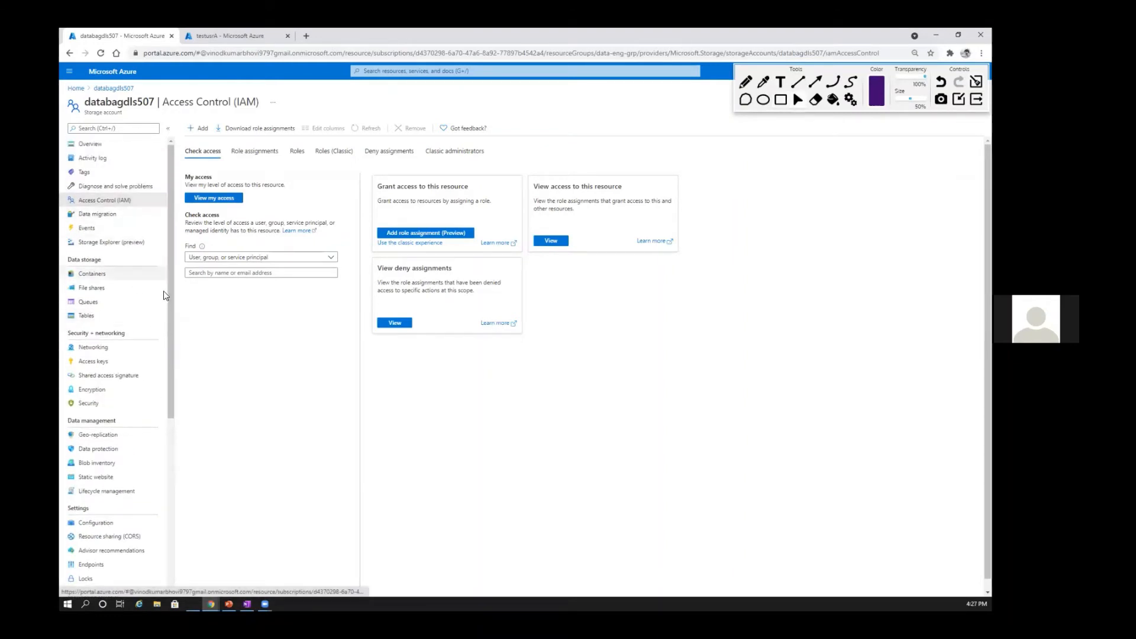
scroll(163, 290, "down", 4)
scroll(113, 355, "up", 3)
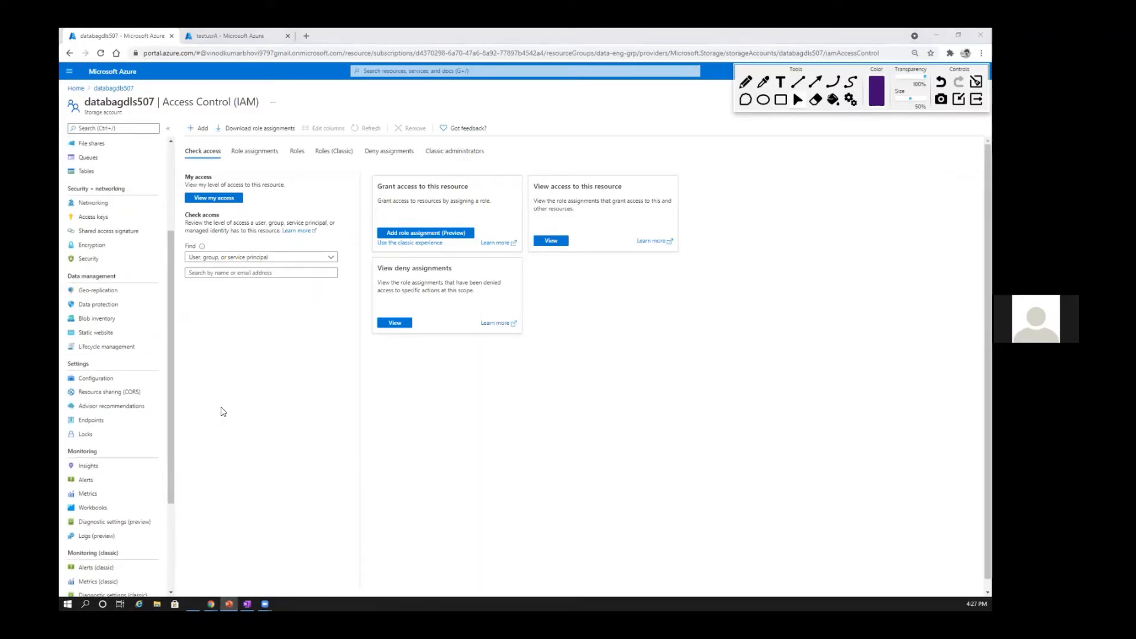
left_click(90, 218)
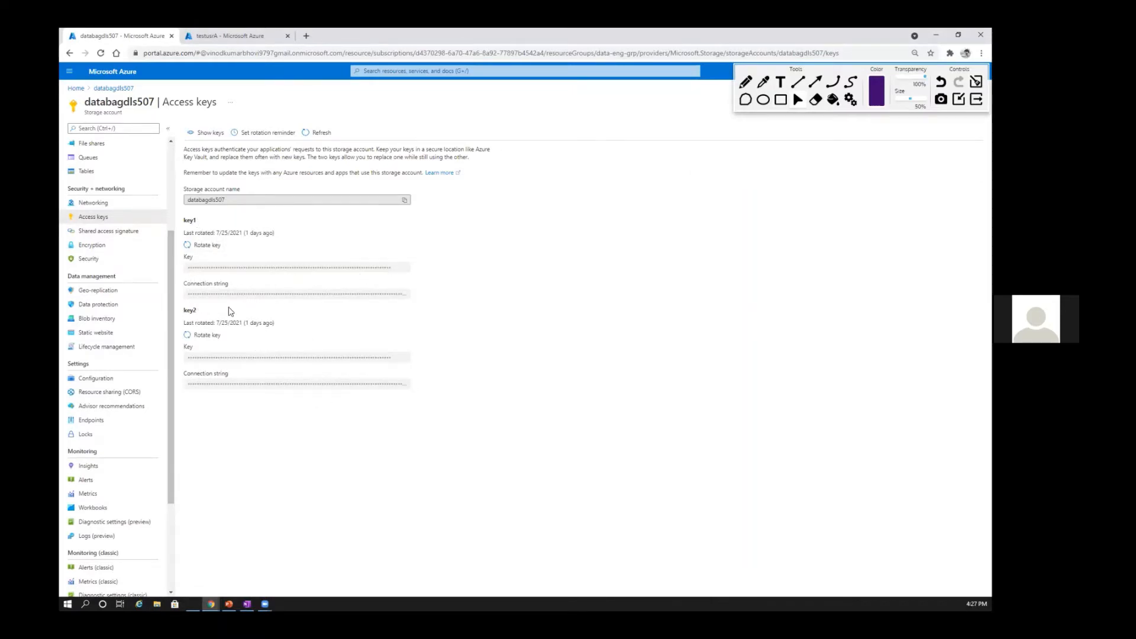
left_click(202, 133)
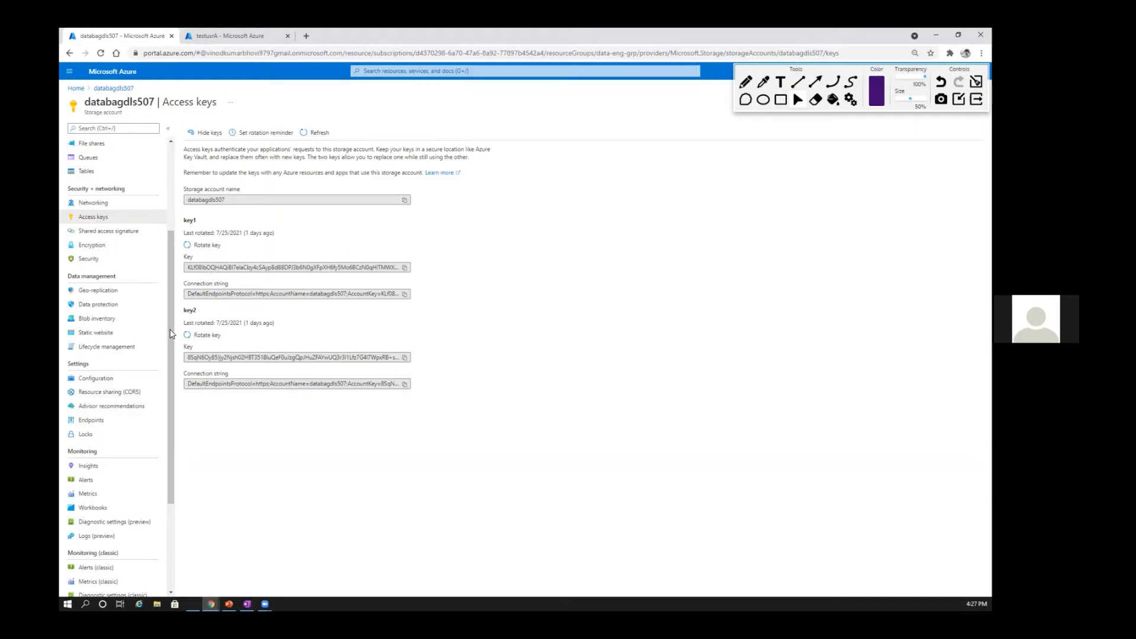
Step: View the account's Storage Explorer (preview) page and its list of containers
scroll(168, 327, "up", 3)
left_click(94, 242)
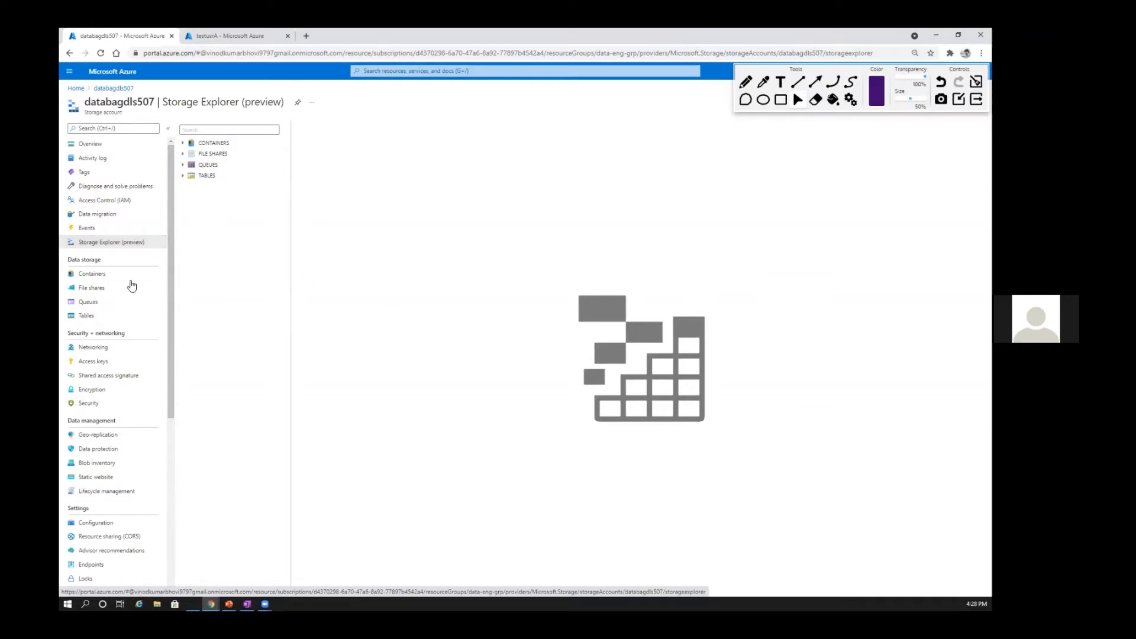
left_click(95, 274)
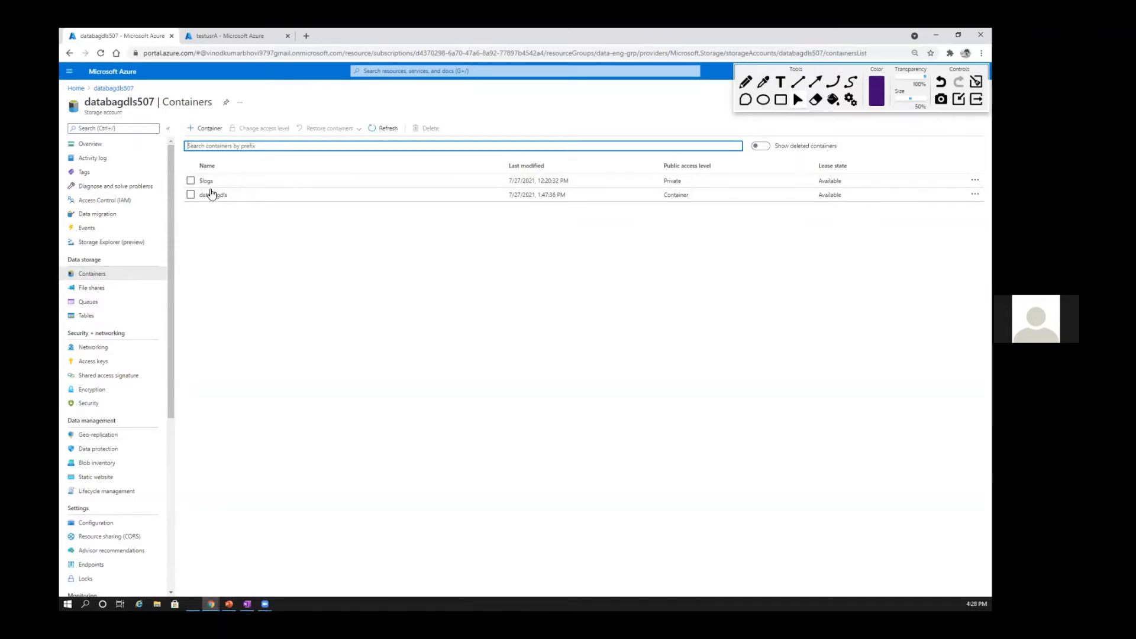
Step: In Storage Explorer (preview), browse the databagdls container into its second folder and that folder's first subfolder to view the stored files
left_click(94, 242)
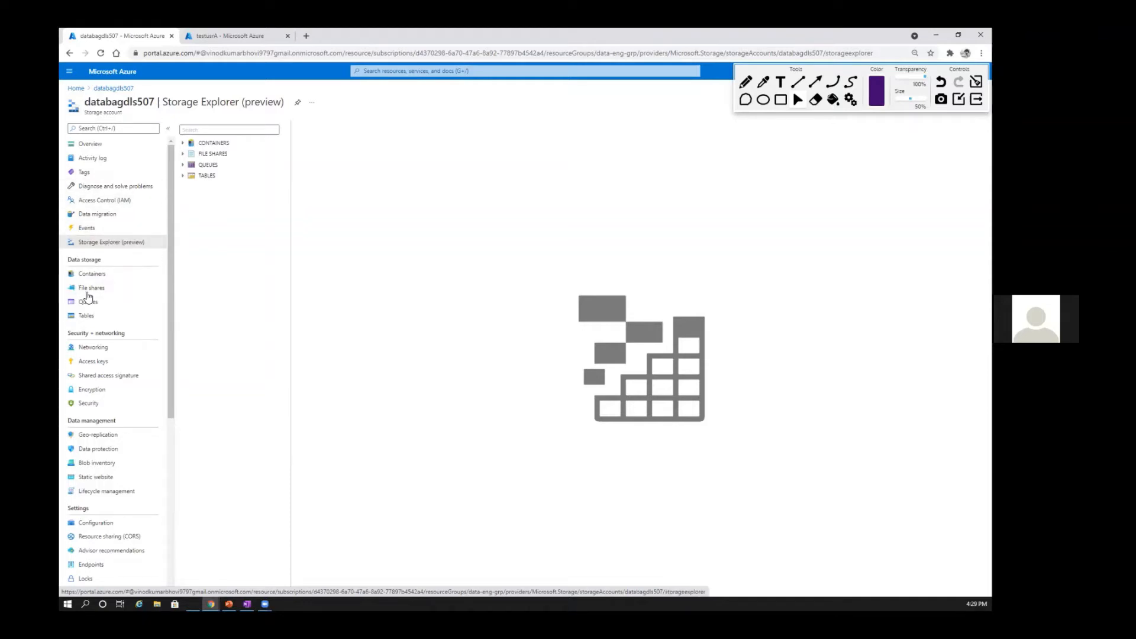
left_click(184, 143)
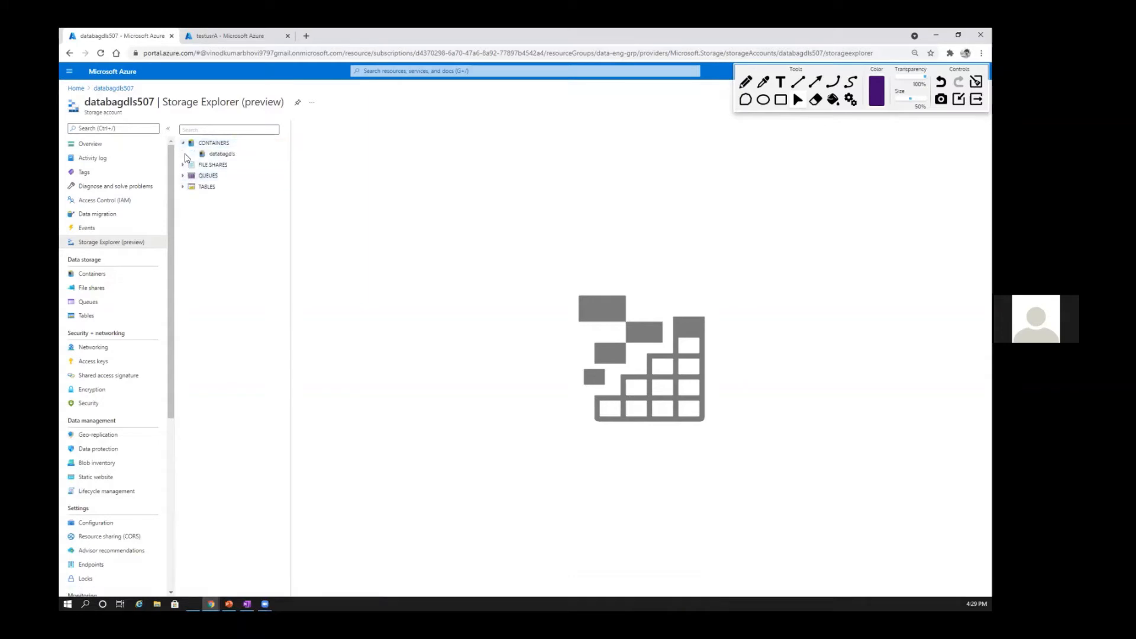
left_click(219, 154)
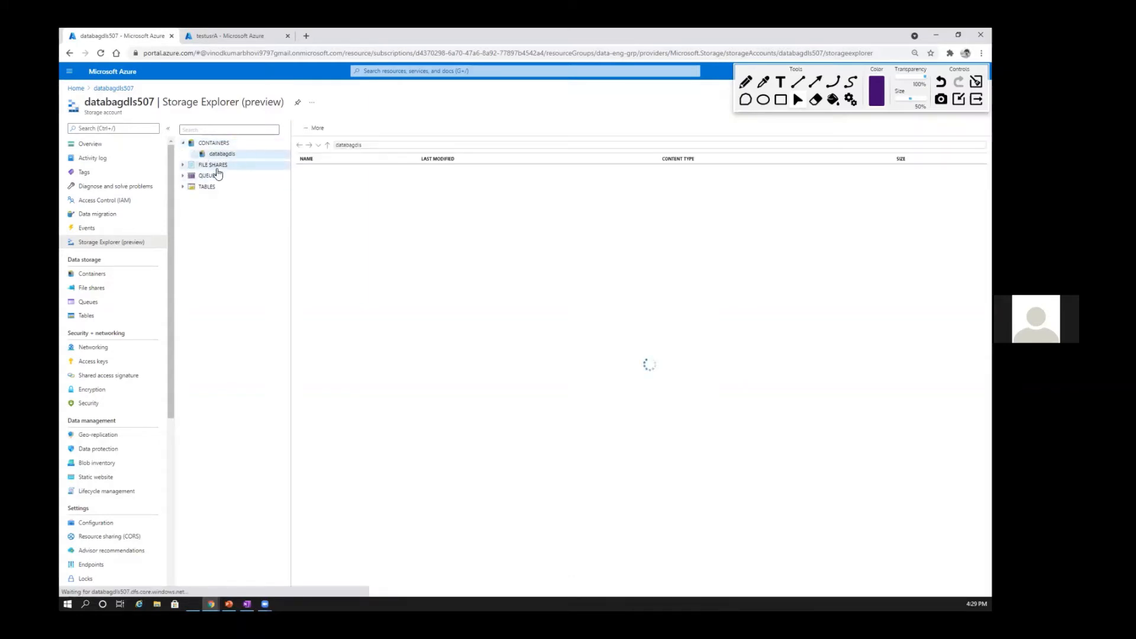
left_click(318, 177)
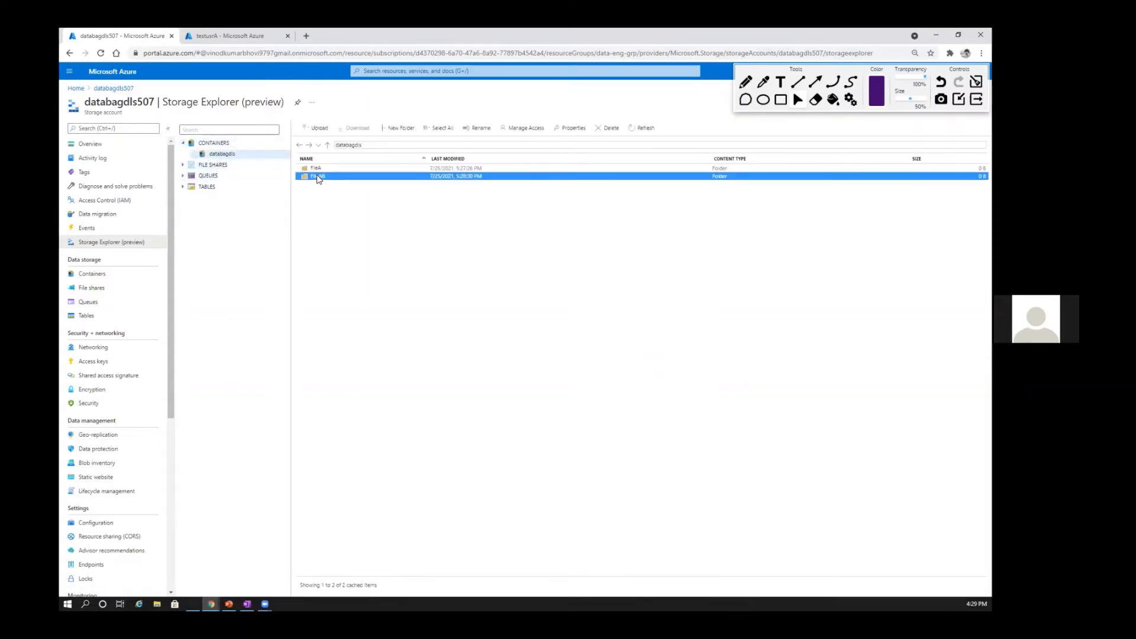
double_click(318, 176)
double_click(324, 170)
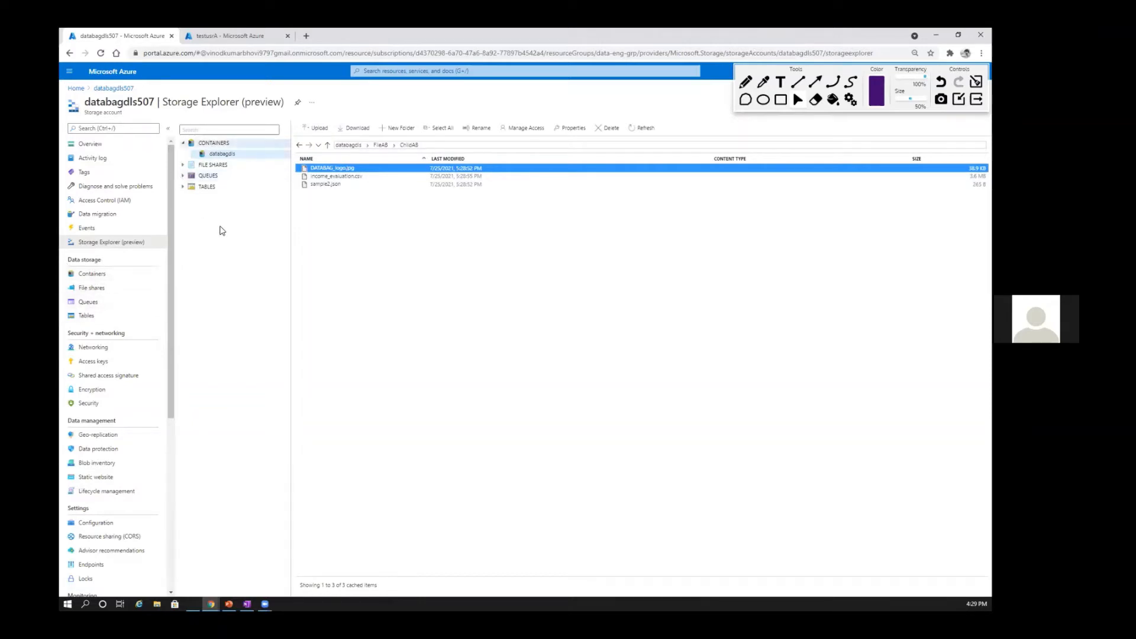
left_click(204, 166)
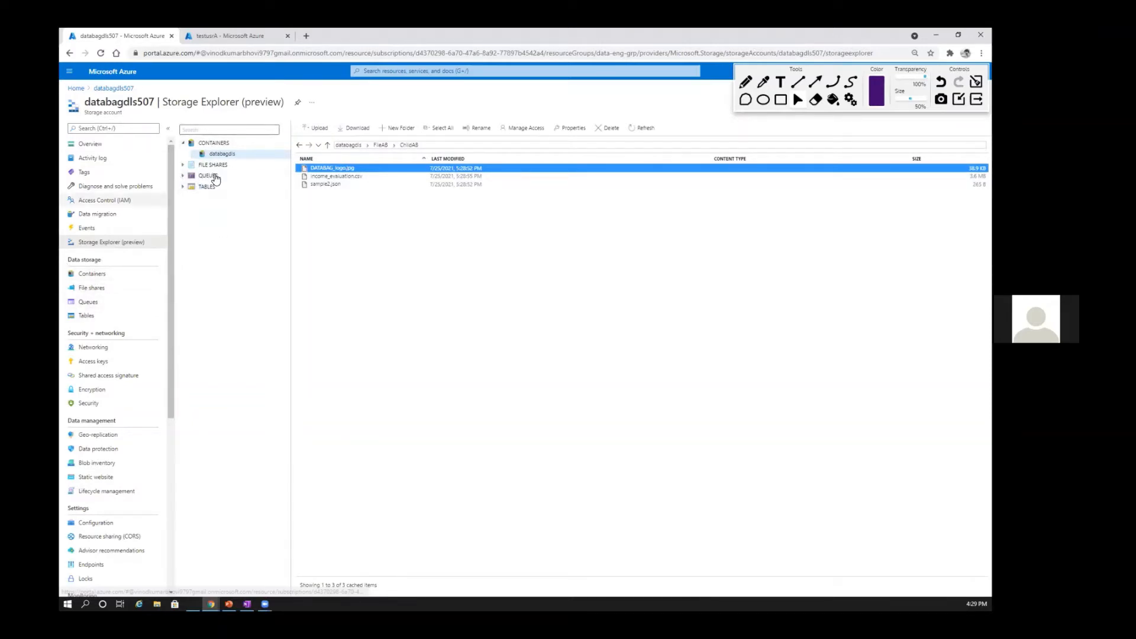
Step: Collapse the containers tree and open databagdls507 in the desktop Microsoft Azure Storage Explorer from the account's overview
left_click(209, 188)
left_click(214, 144)
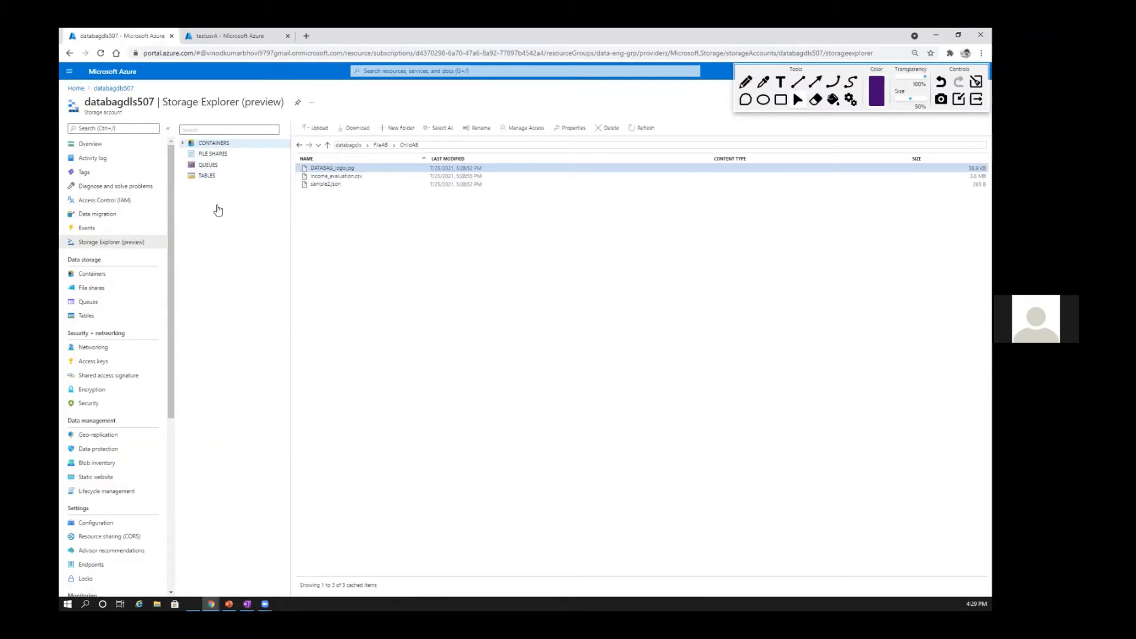
left_click(90, 144)
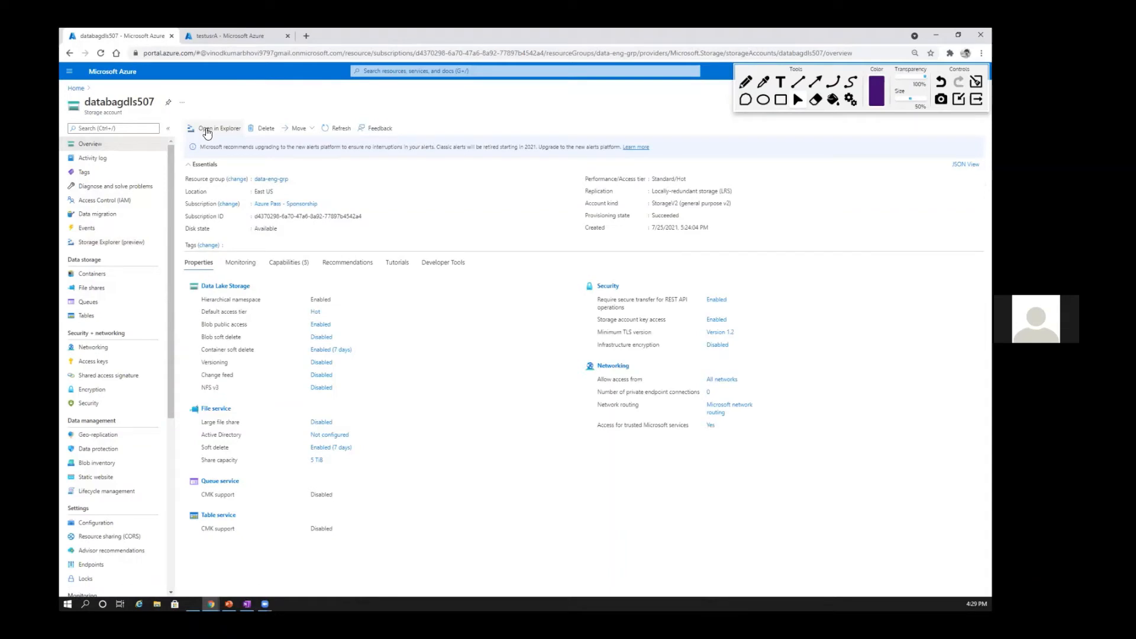
left_click(207, 131)
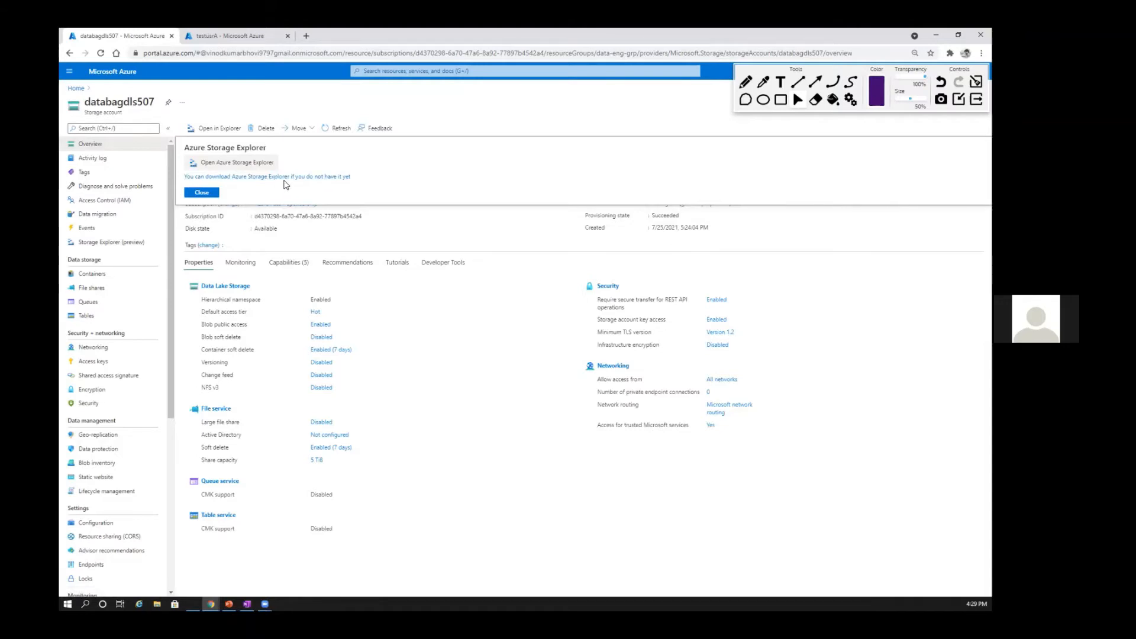
left_click(220, 163)
left_click(606, 135)
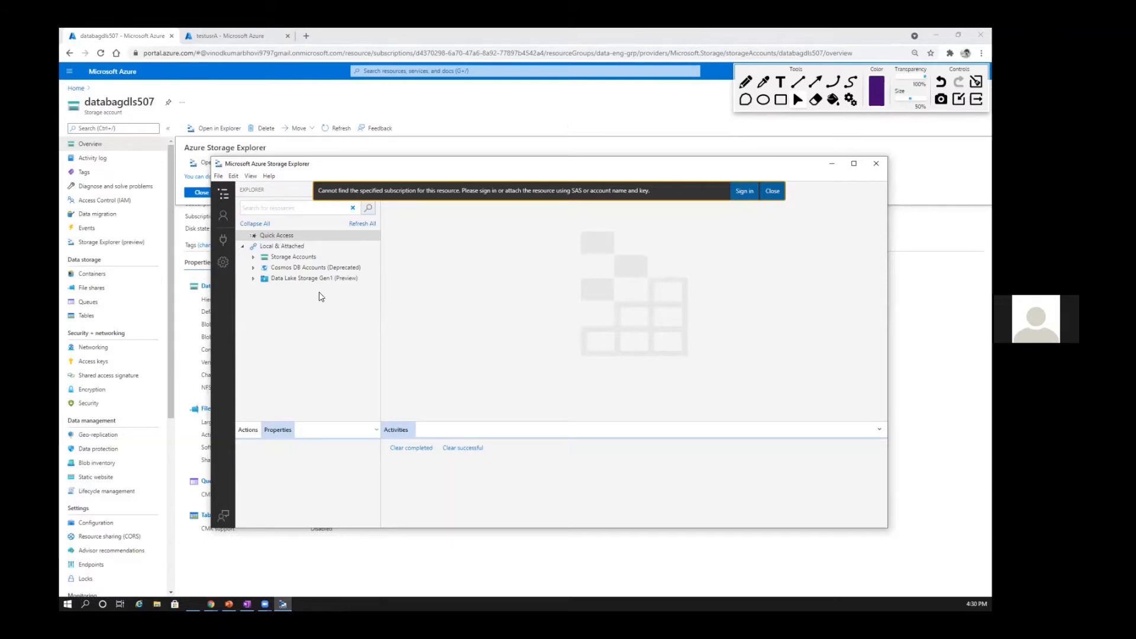
left_click(301, 279)
Step: Switch back to the Azure portal, dismiss the Azure Storage Explorer launch prompt and open the account's Access keys page
key("alt+Tab")
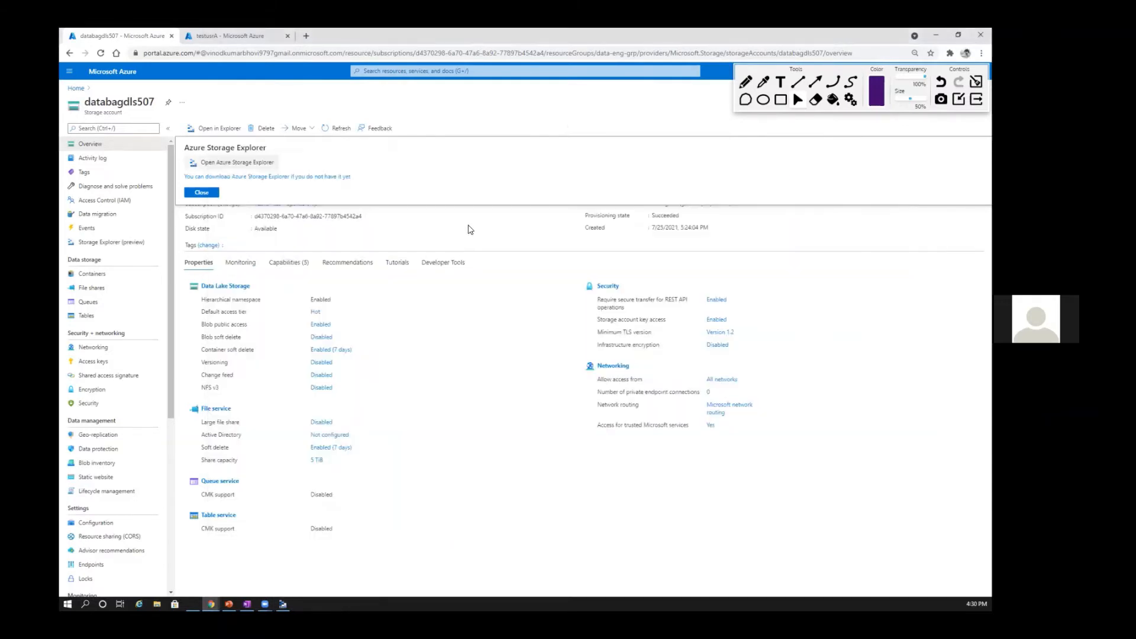
left_click(202, 192)
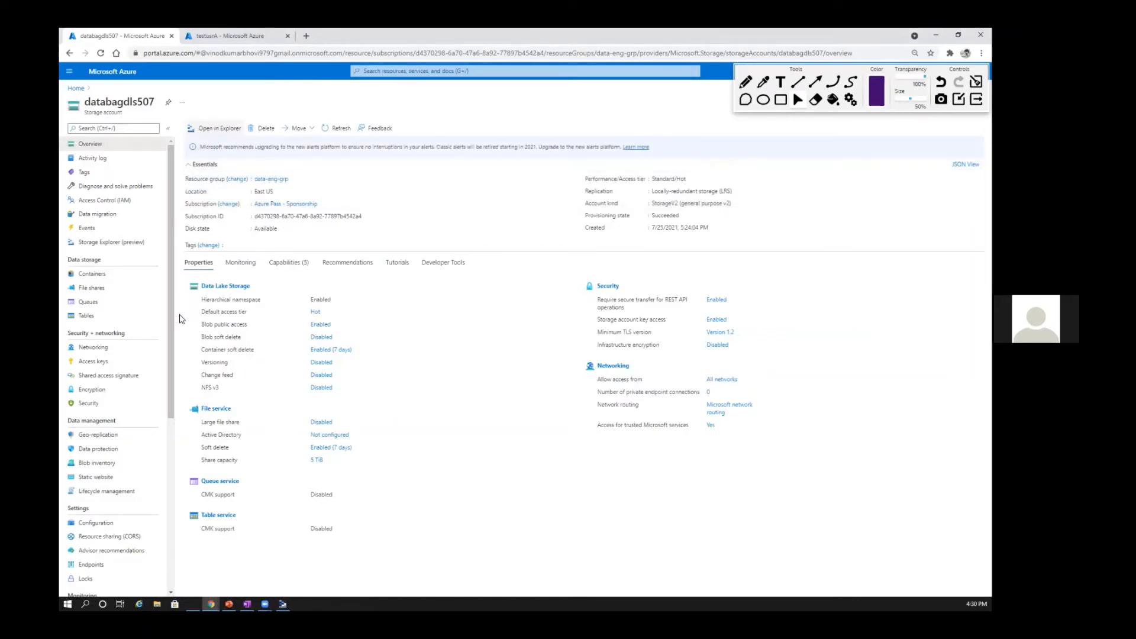
left_click(128, 363)
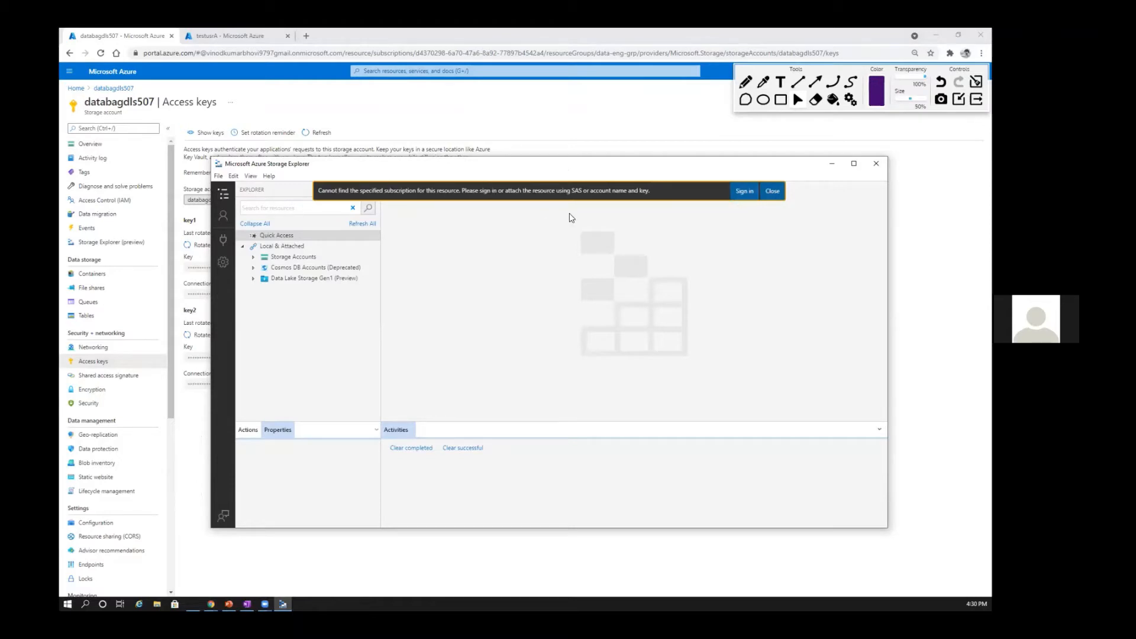
Step: In Microsoft Azure Storage Explorer, dismiss the sign-in notice and start adding an account from account management
left_click(773, 192)
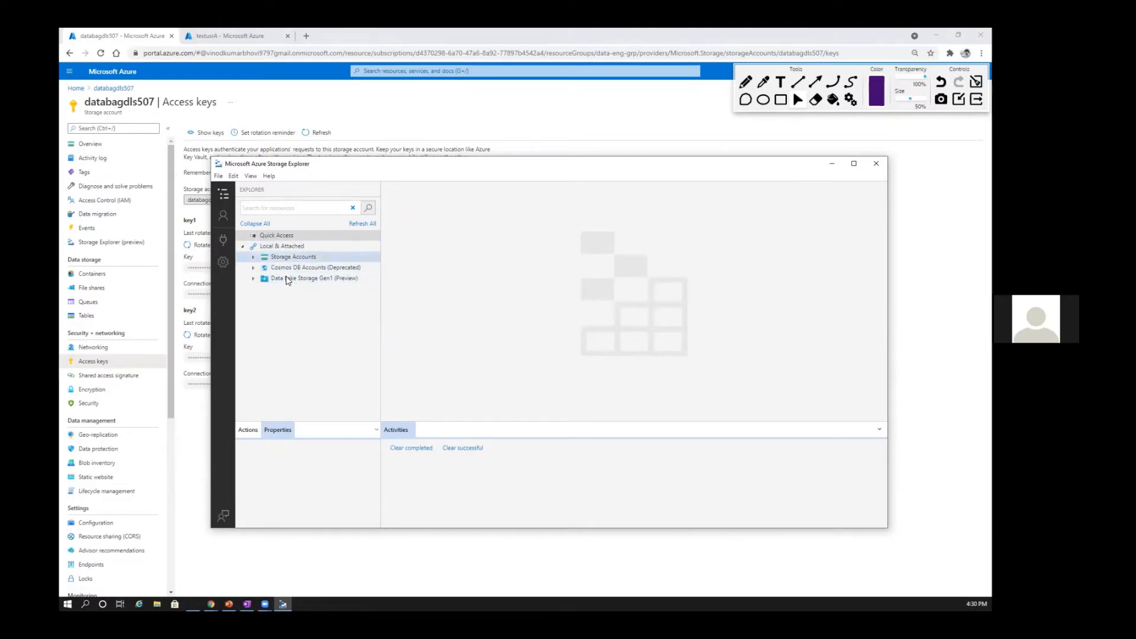
left_click(244, 247)
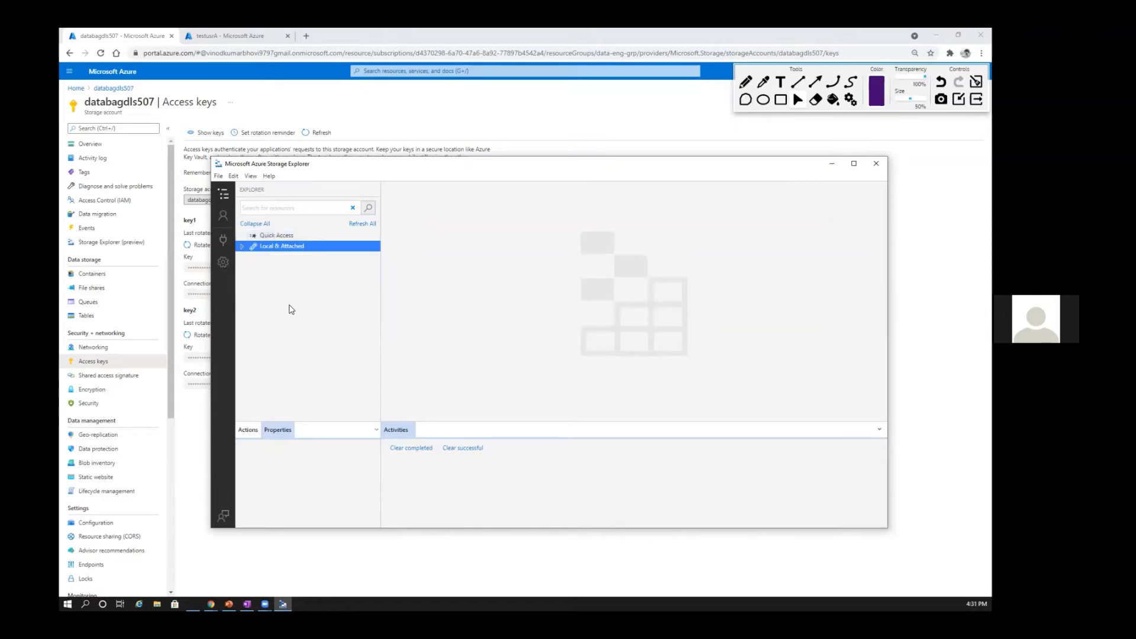
left_click(224, 215)
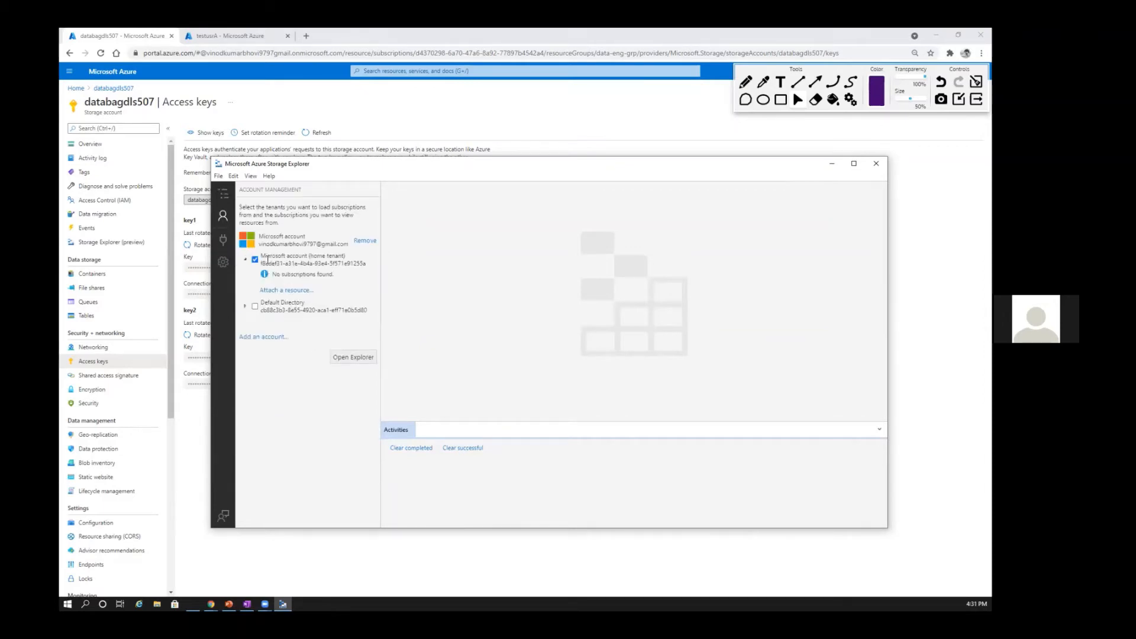
left_click(245, 259)
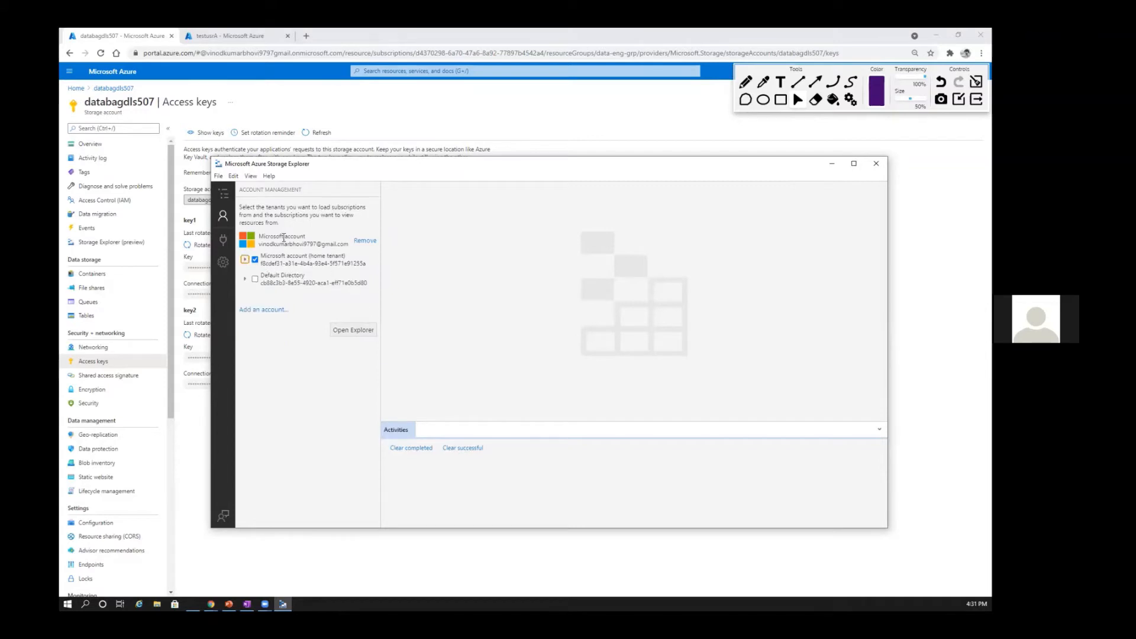
left_click(261, 310)
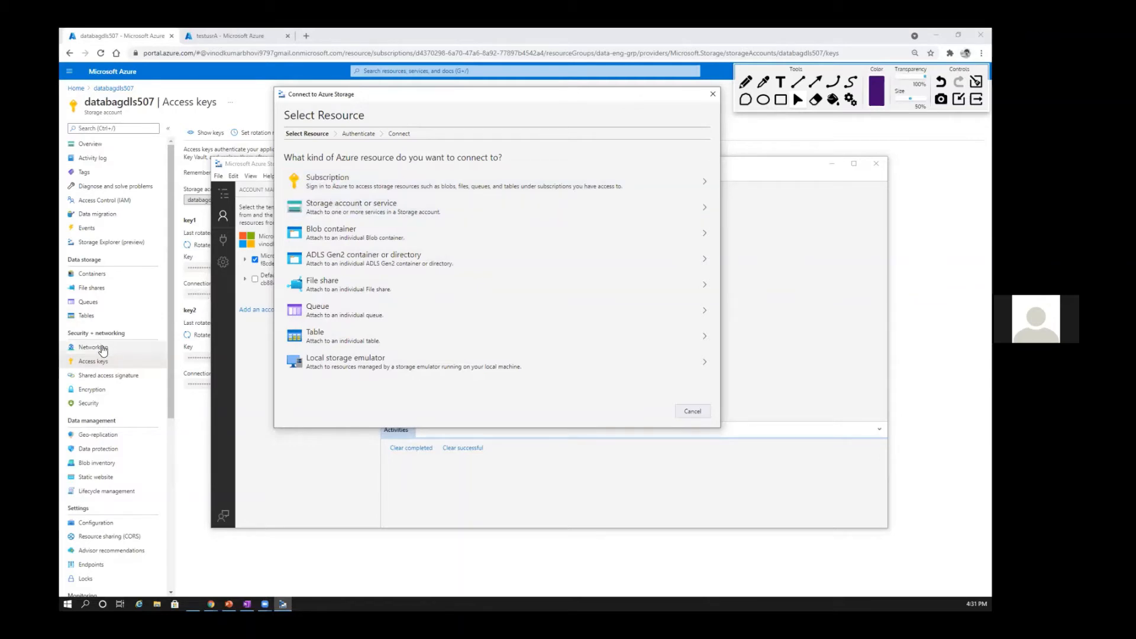
Step: Choose to connect to a storage account or service using a connection string
left_click(360, 216)
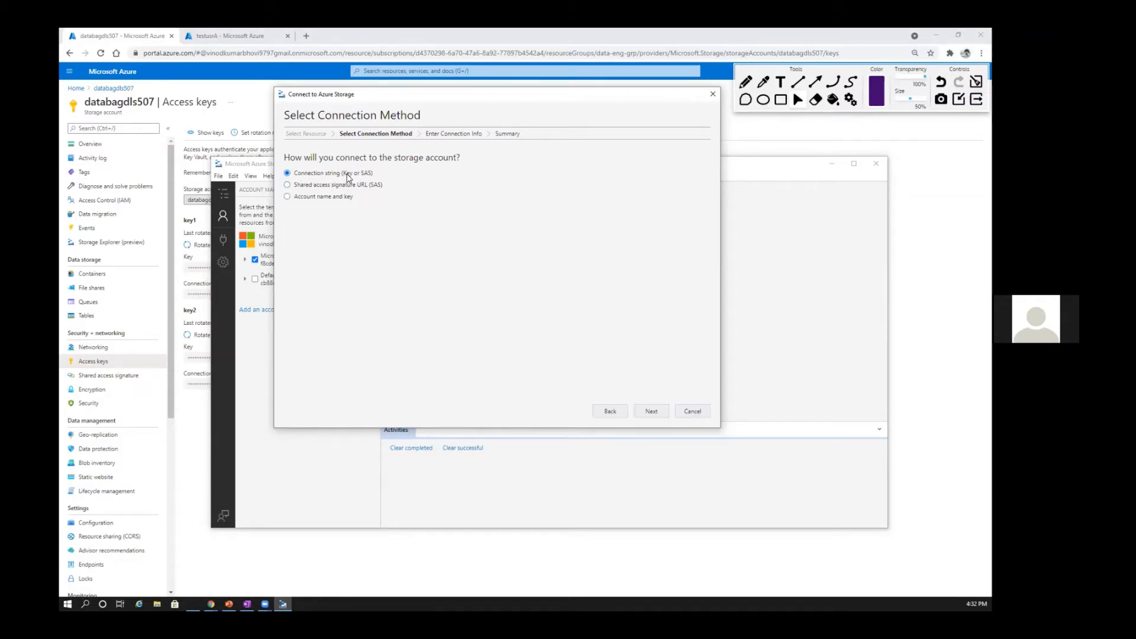
left_click(314, 183)
left_click(318, 175)
left_click(654, 411)
Step: Switch to the portal's Access keys page, reveal the keys and copy the key1 connection string
left_click(199, 459)
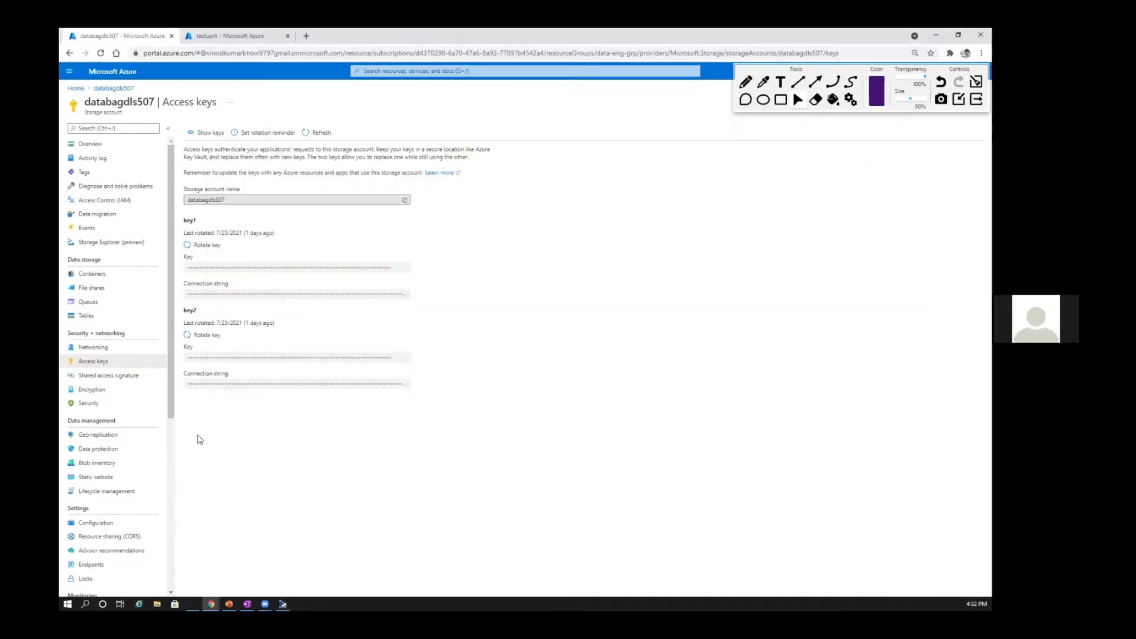
left_click(204, 133)
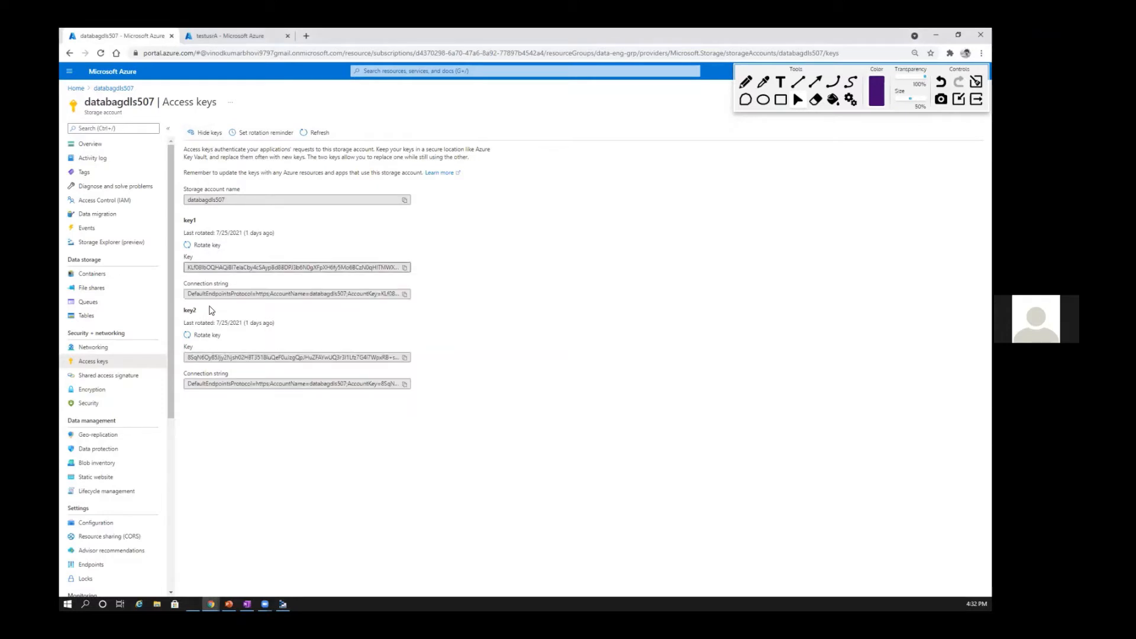
left_click(405, 294)
Step: In Storage Explorer, paste the account's connection string and connect to the databagdls507 storage account
left_click(287, 599)
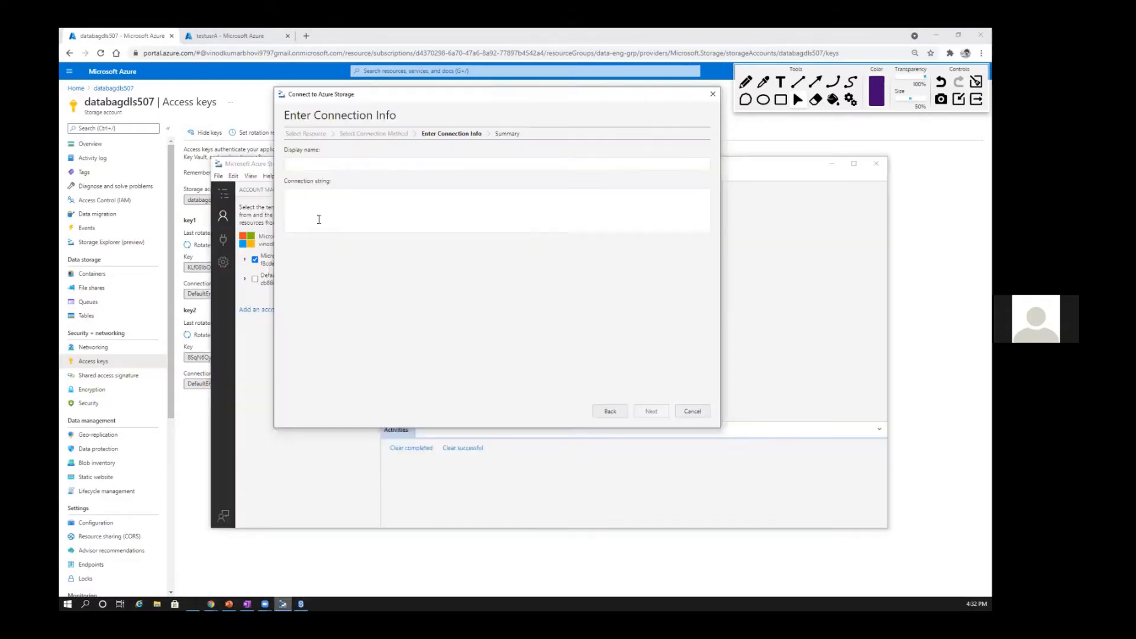
left_click(314, 208)
key("ctrl+v")
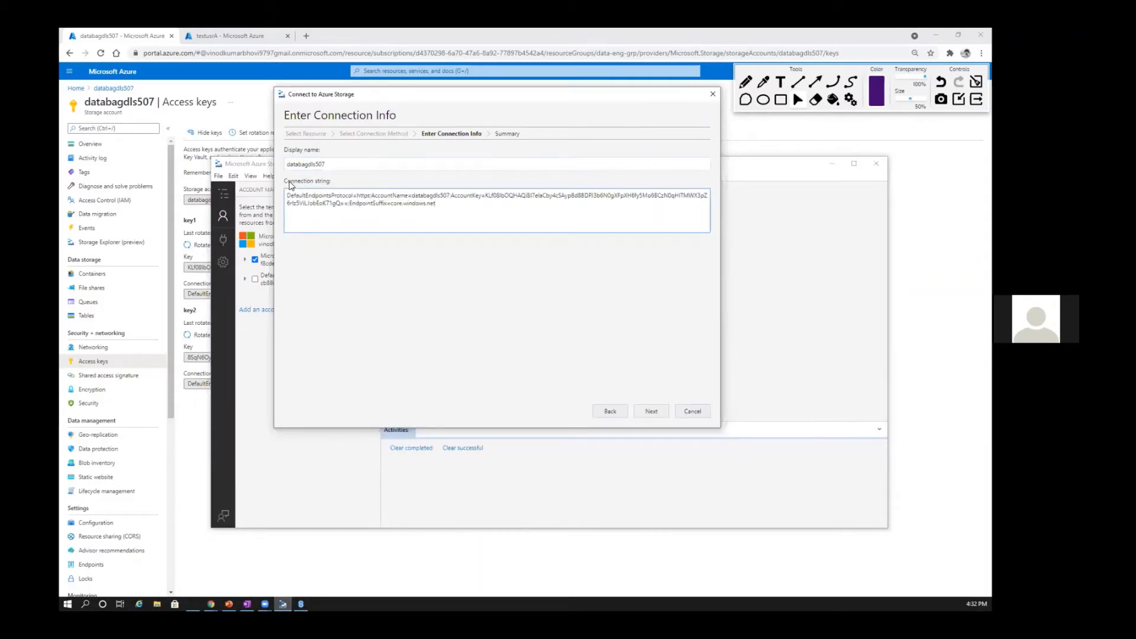
left_click(652, 413)
left_click(652, 411)
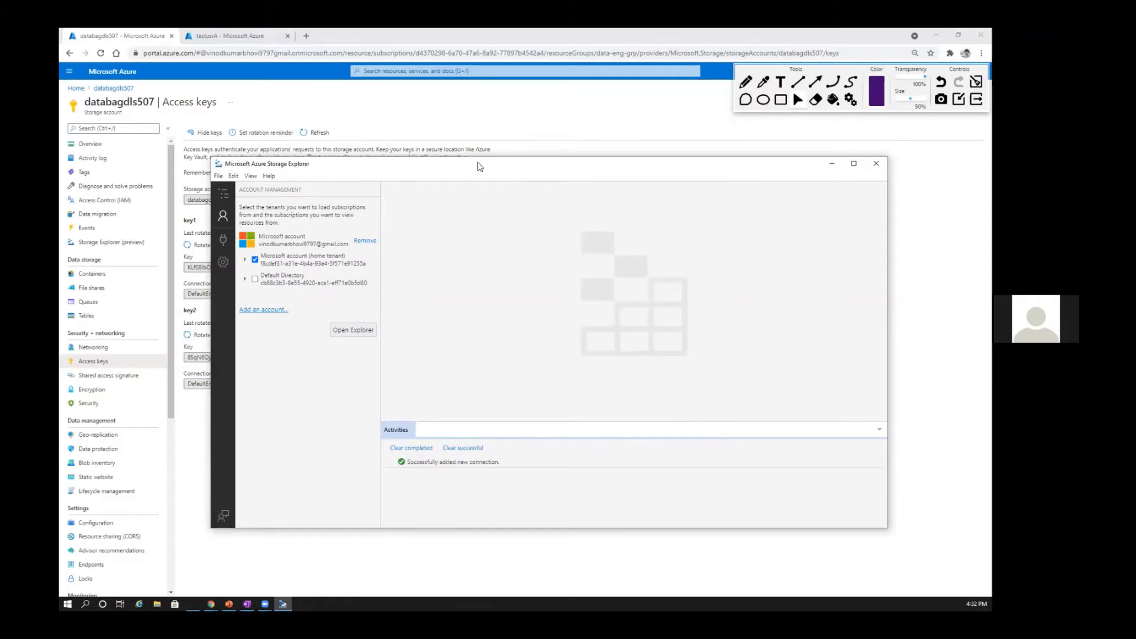
Step: Show the attached Storage Accounts in the explorer tree and widen the tree pane
left_click(223, 239)
left_click_drag(444, 166, 392, 133)
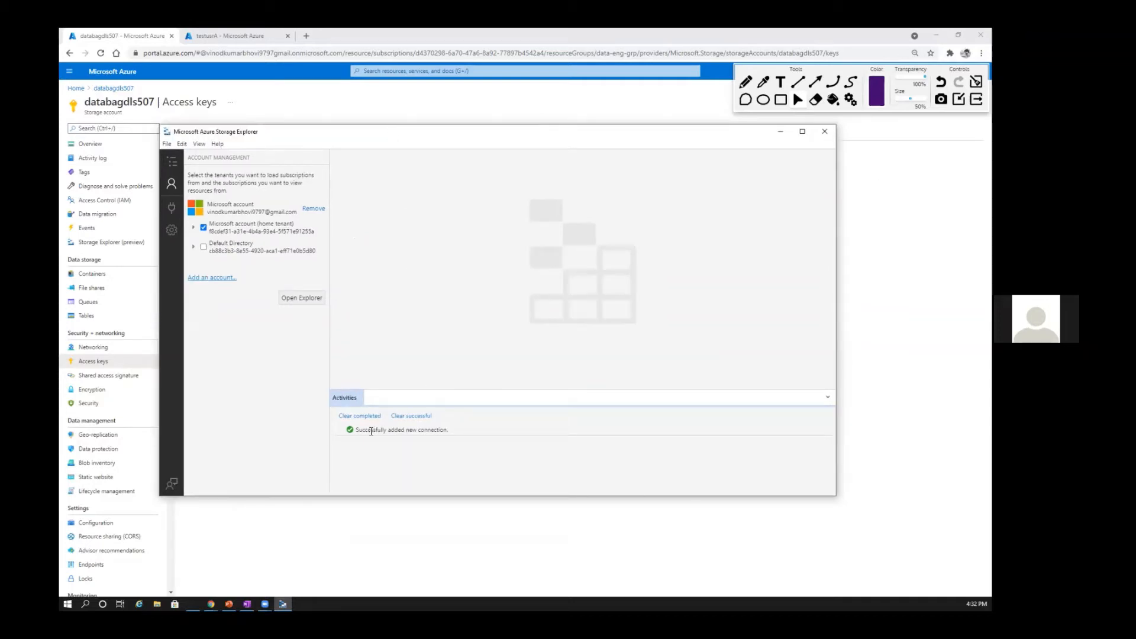
left_click(171, 185)
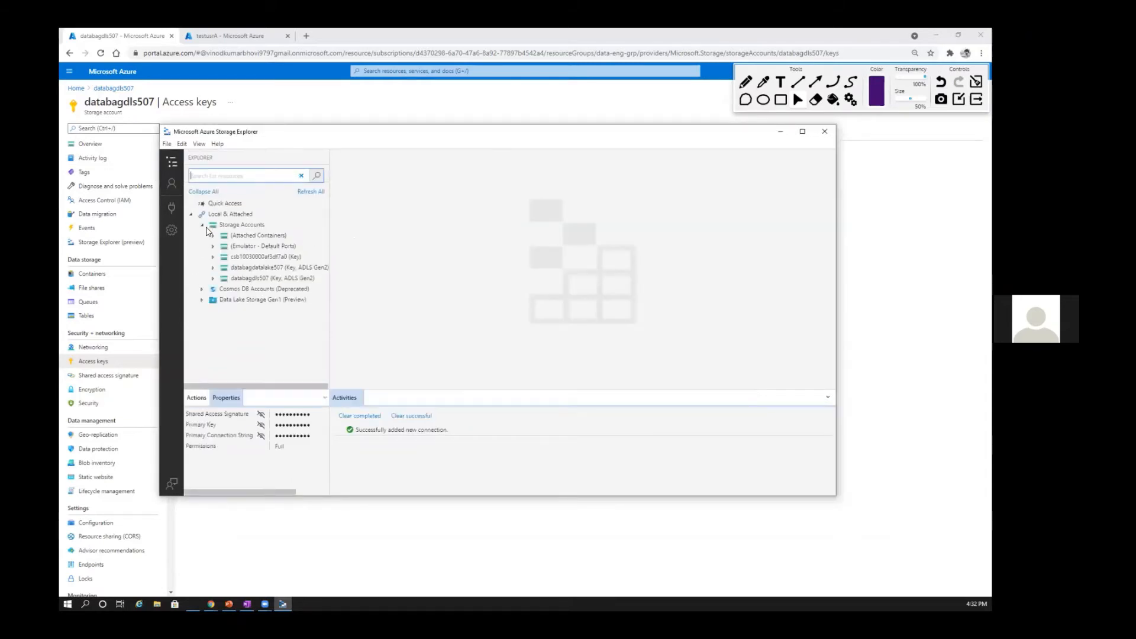
left_click(206, 226)
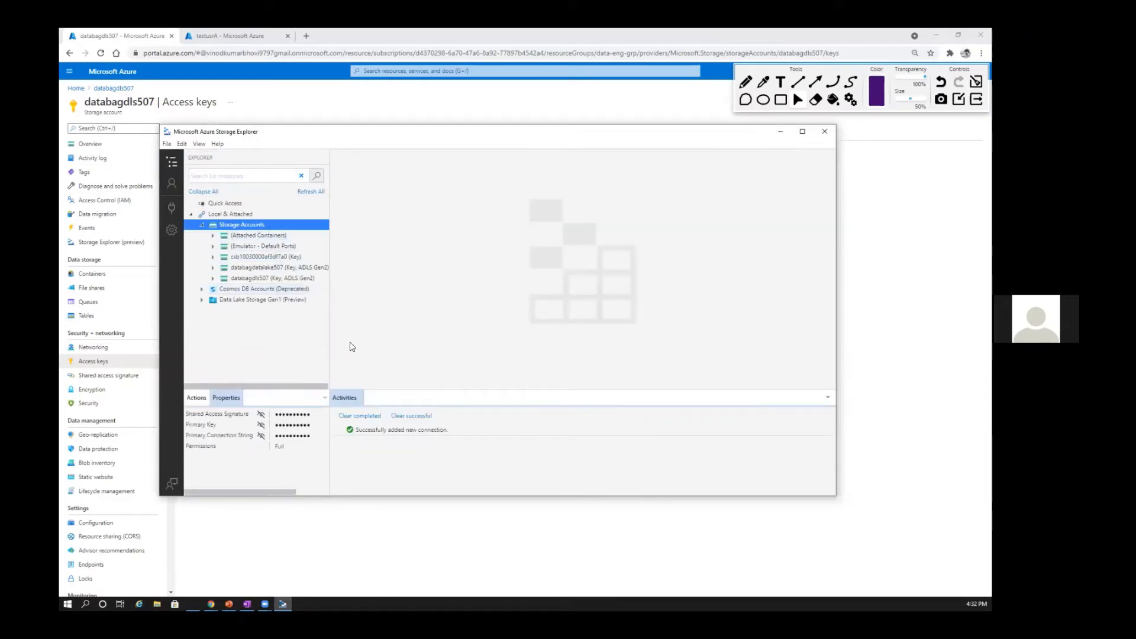
left_click_drag(331, 339, 399, 336)
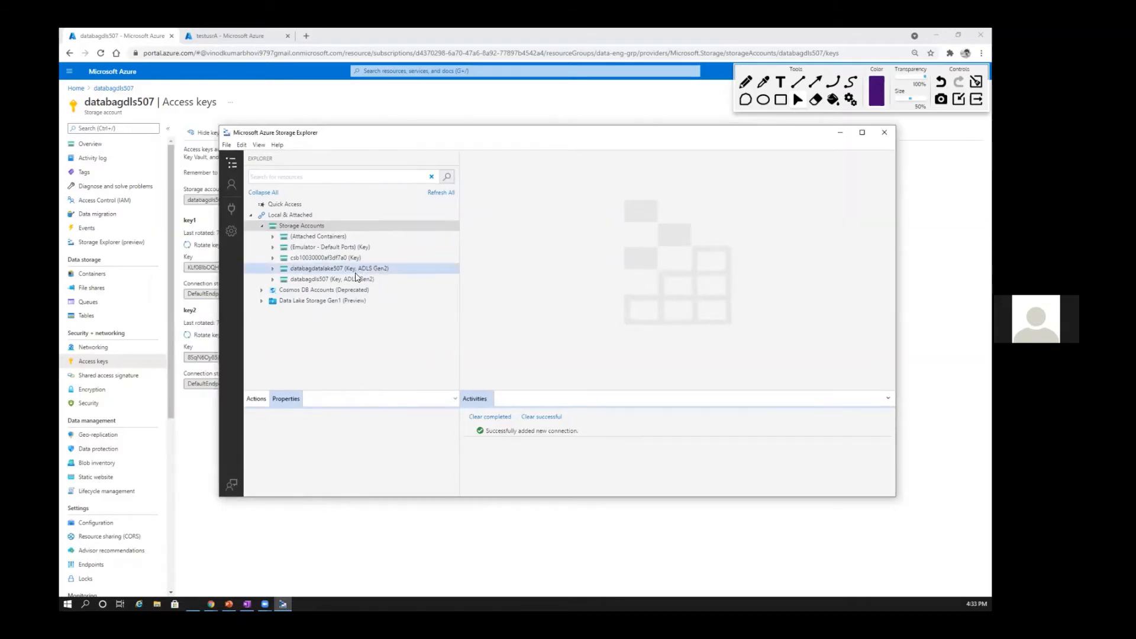
Step: Expand databagdls507 and its Blob Containers, and open the databagdls container
left_click(346, 280)
left_click(273, 280)
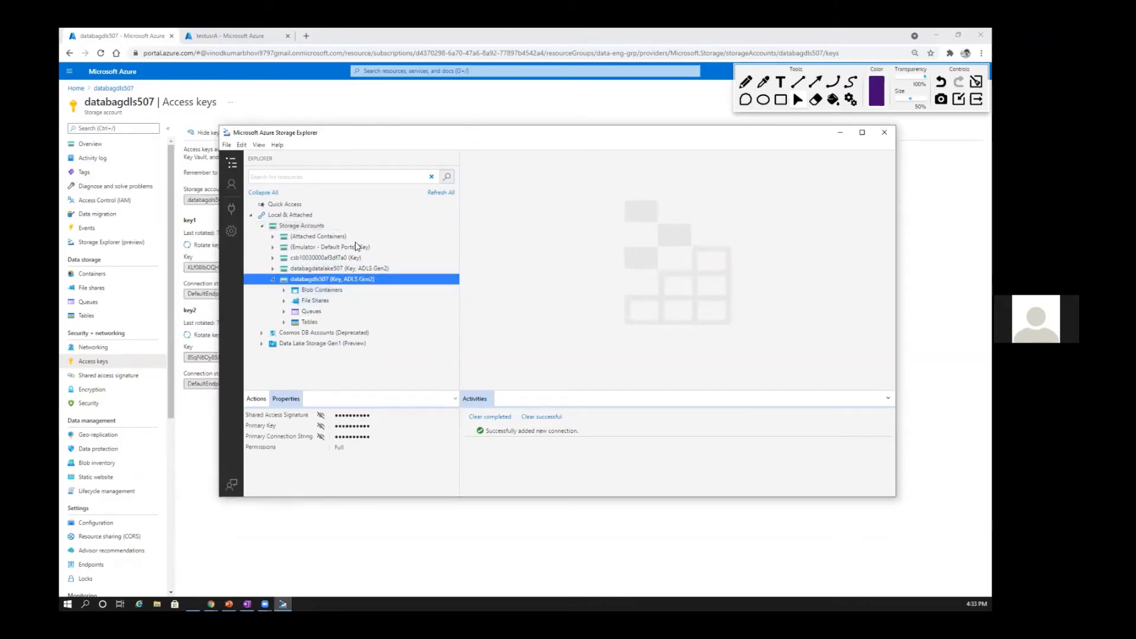
left_click_drag(354, 133, 358, 101)
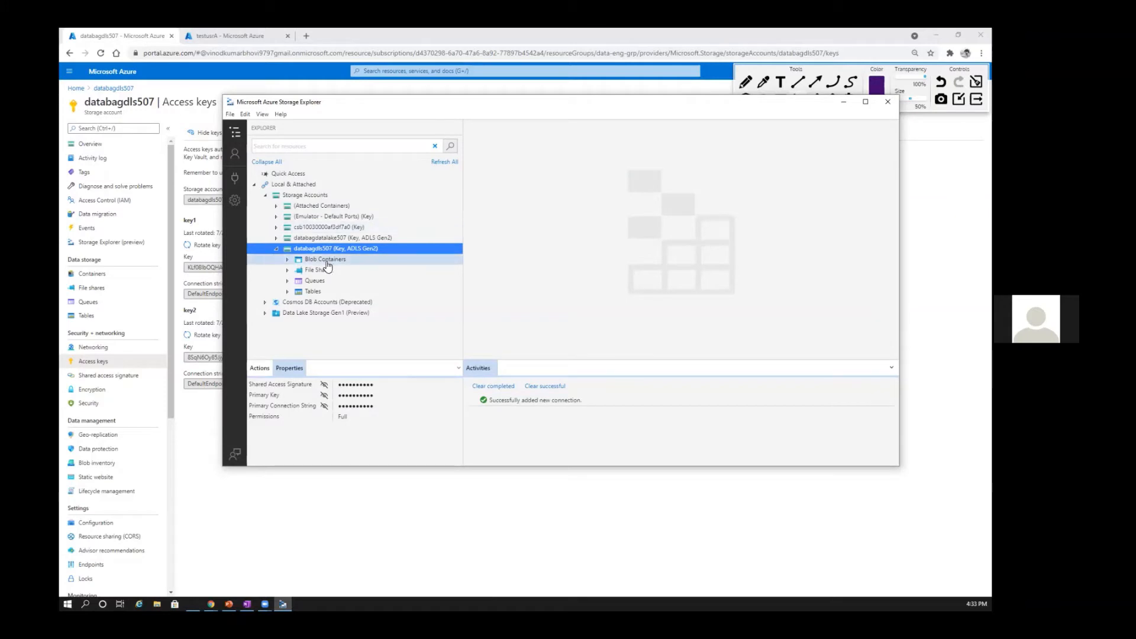
left_click(288, 260)
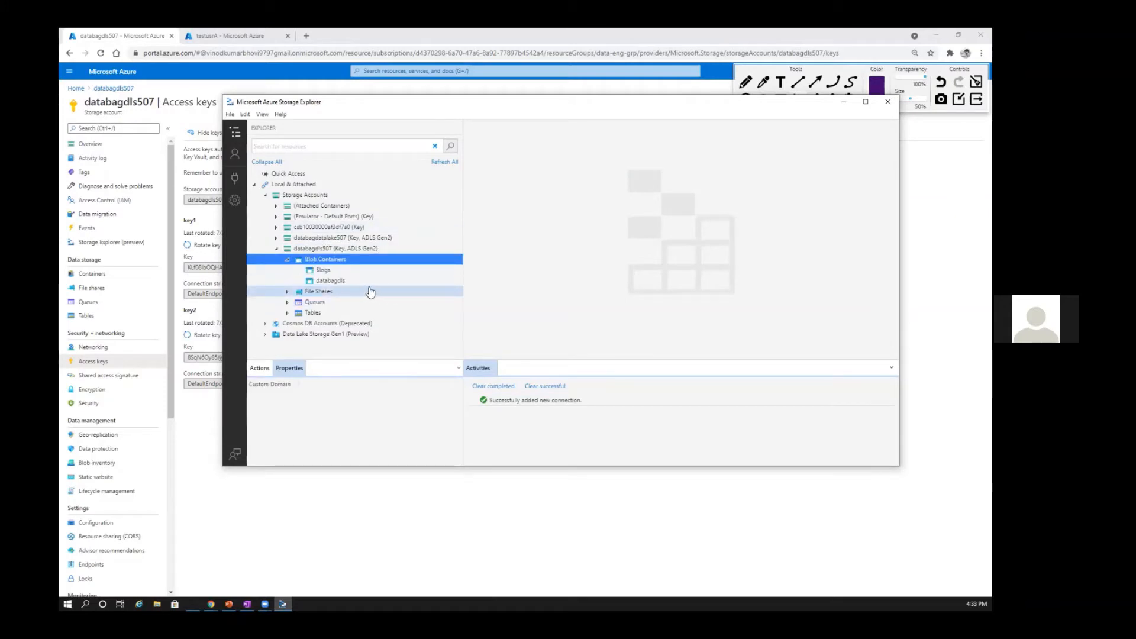
left_click(325, 282)
double_click(324, 285)
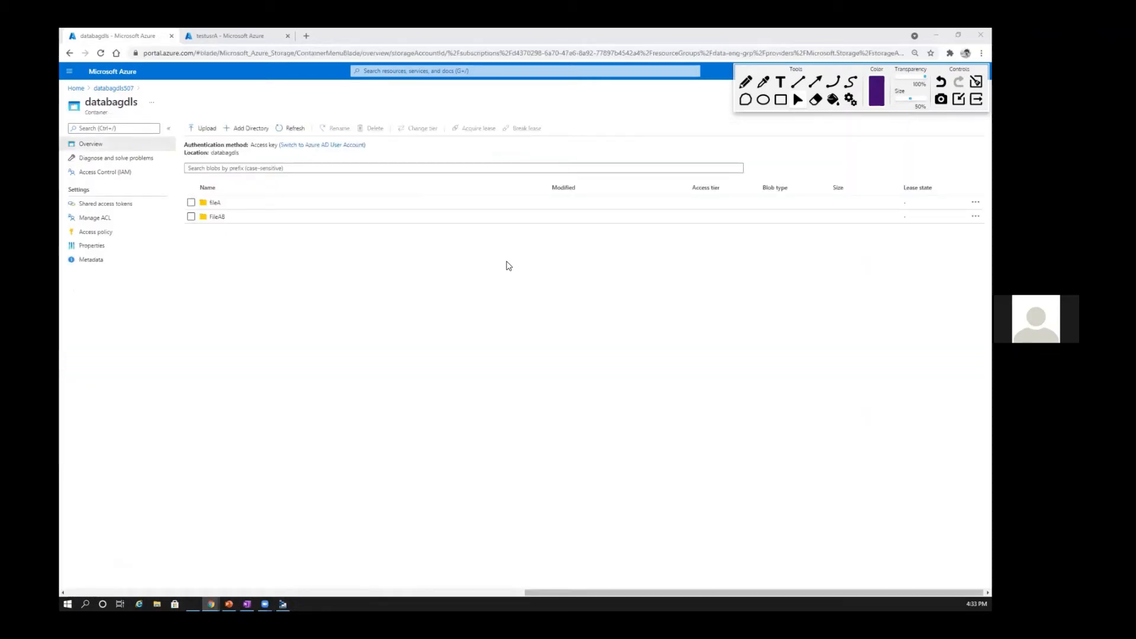
Step: Switch back to Storage Explorer and open the ChildAB subfolder inside FileAB to view its stored files
key("alt+Tab")
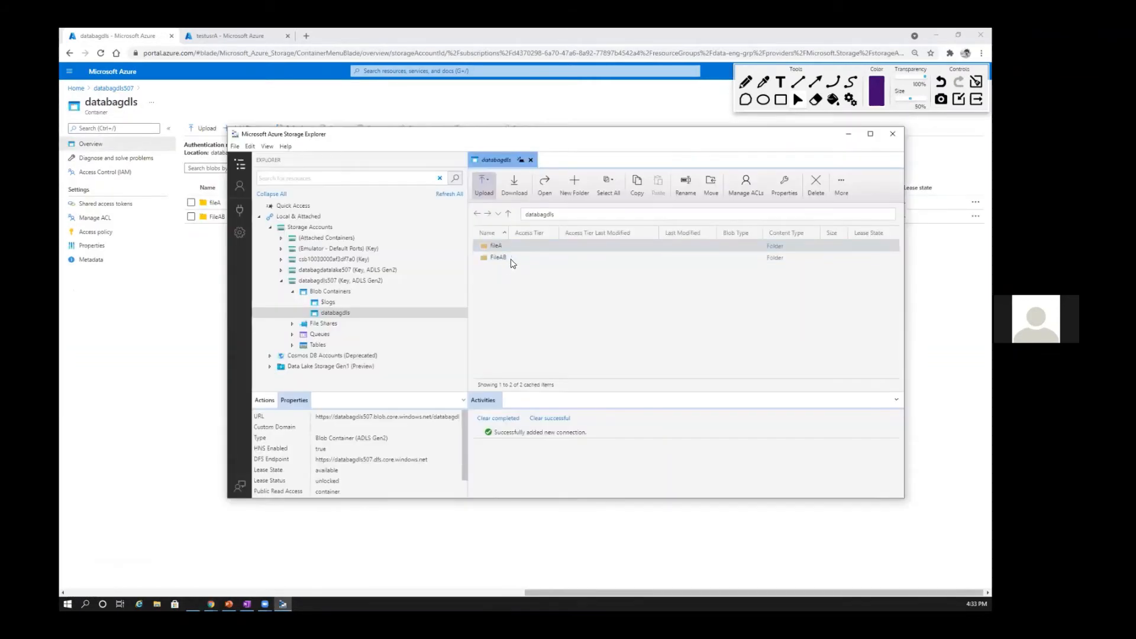
left_click(502, 247)
left_click(506, 258)
left_click(510, 246)
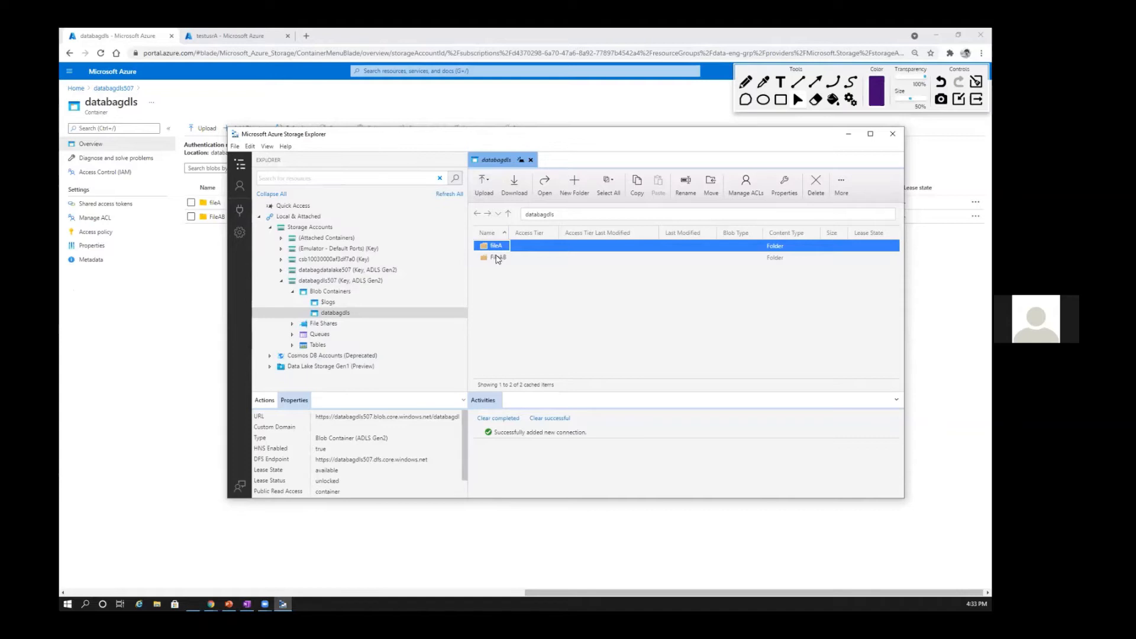
double_click(497, 258)
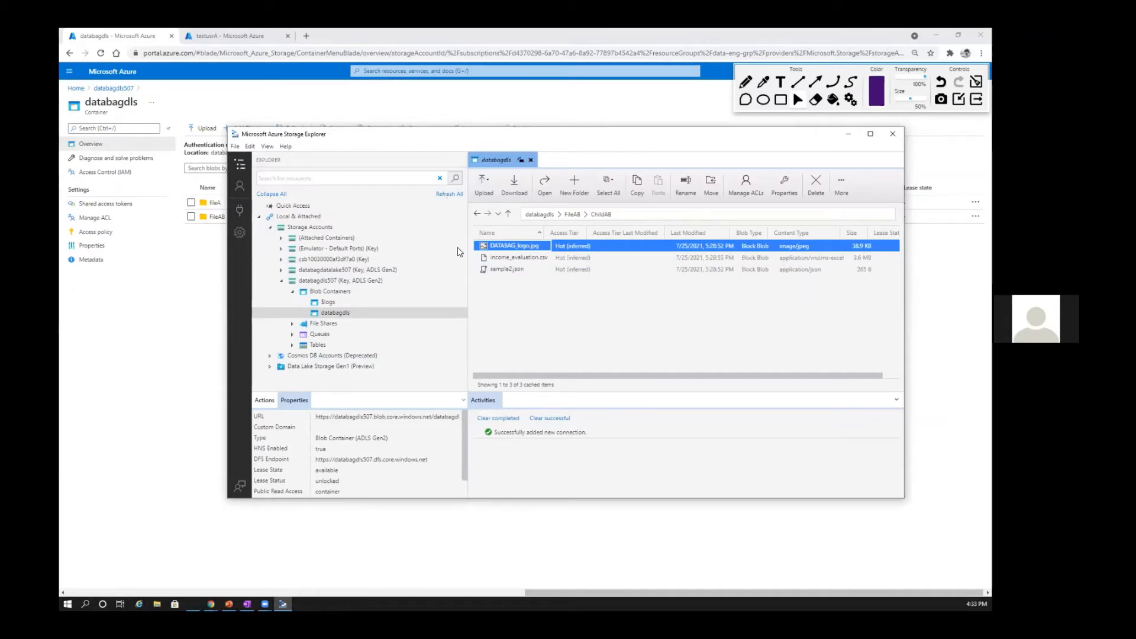
left_click_drag(506, 134, 441, 120)
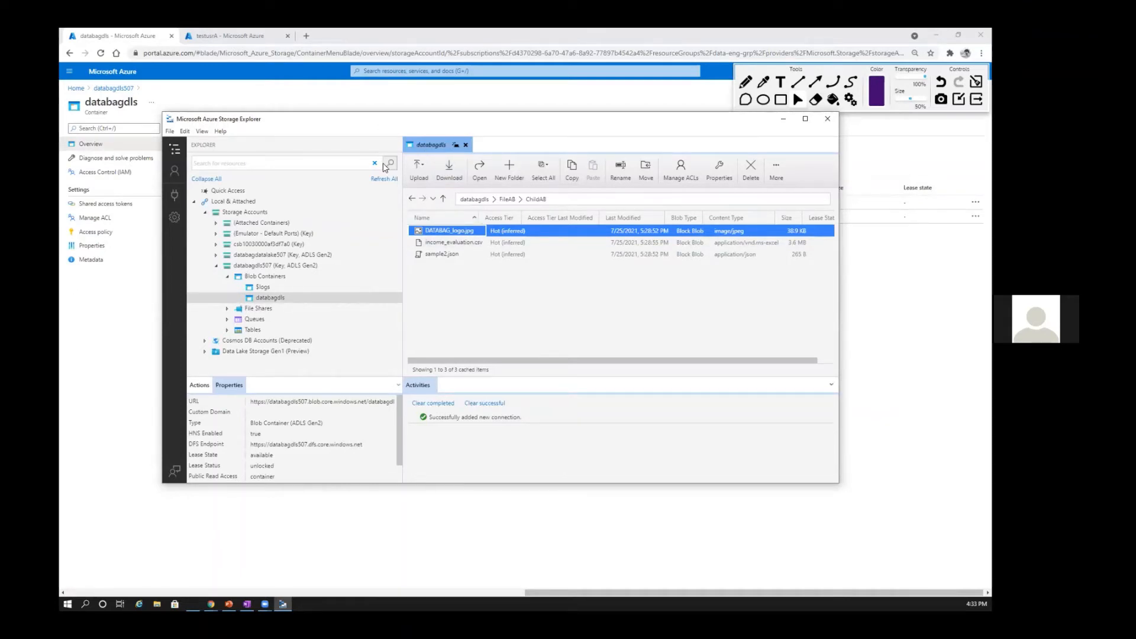
left_click_drag(363, 119, 384, 140)
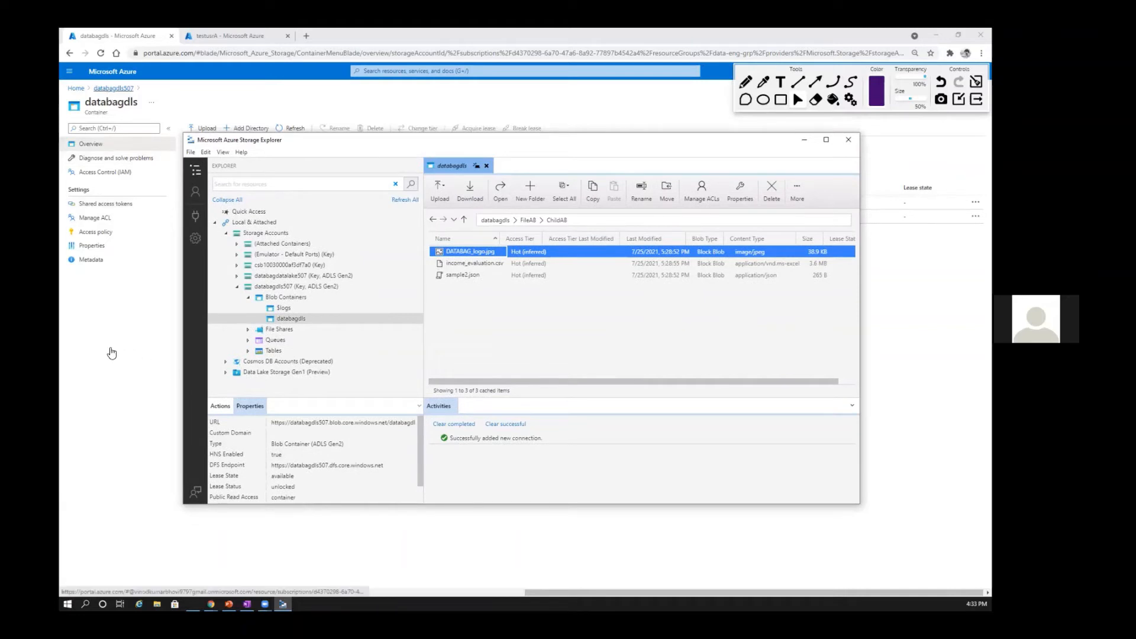
Step: Return to databagdls507 in the Azure portal and view its Shared access signature and Access keys pages
left_click(113, 88)
scroll(122, 354, "down", 1)
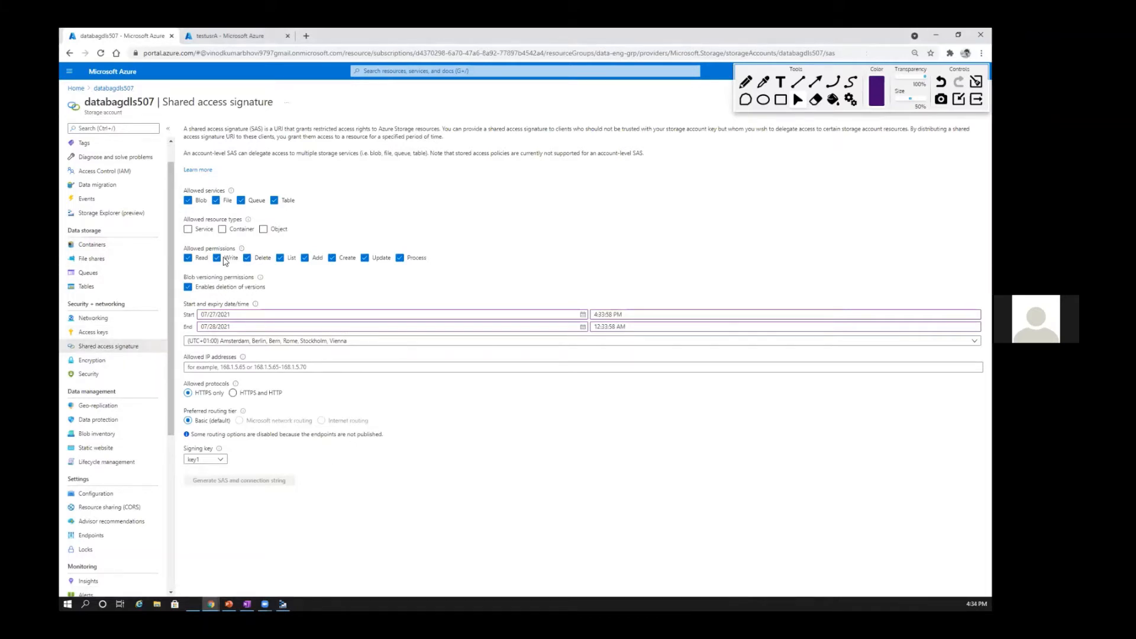
left_click(101, 333)
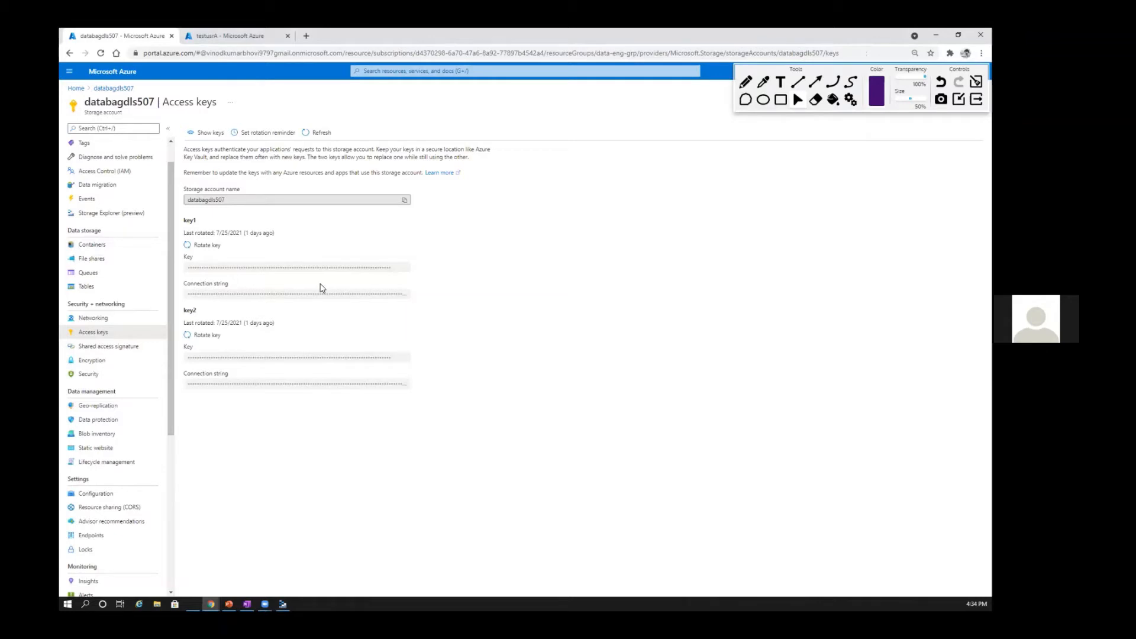
Step: On the Shared access signature page, restrict the allowed services to Blob and allow the Service resource type
left_click(99, 347)
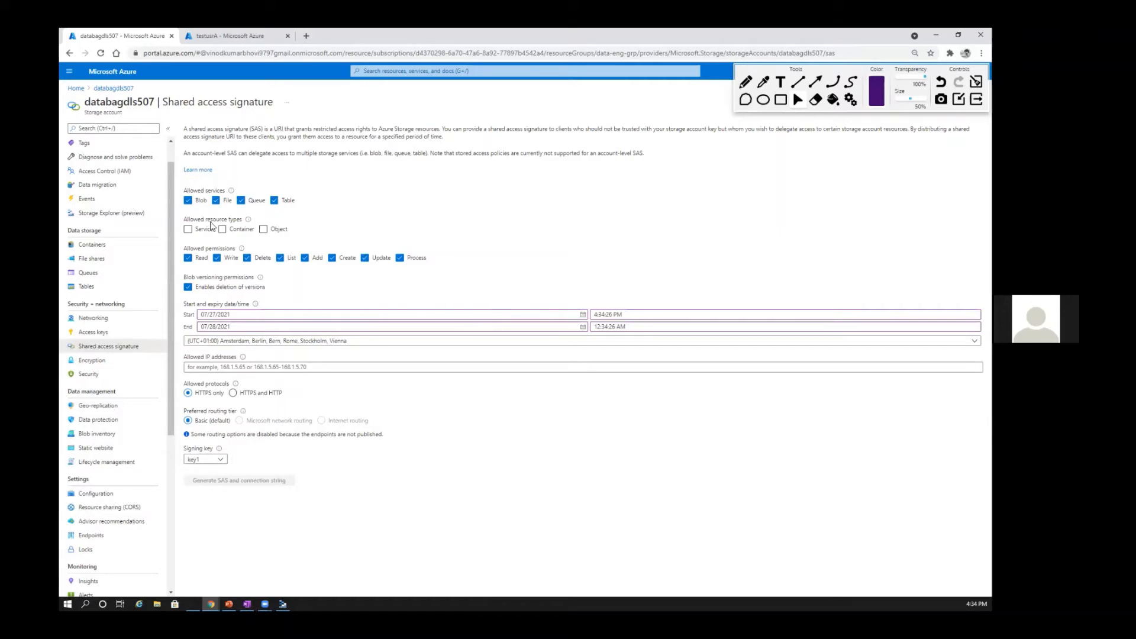
left_click(216, 200)
left_click(274, 202)
left_click(241, 201)
left_click(200, 232)
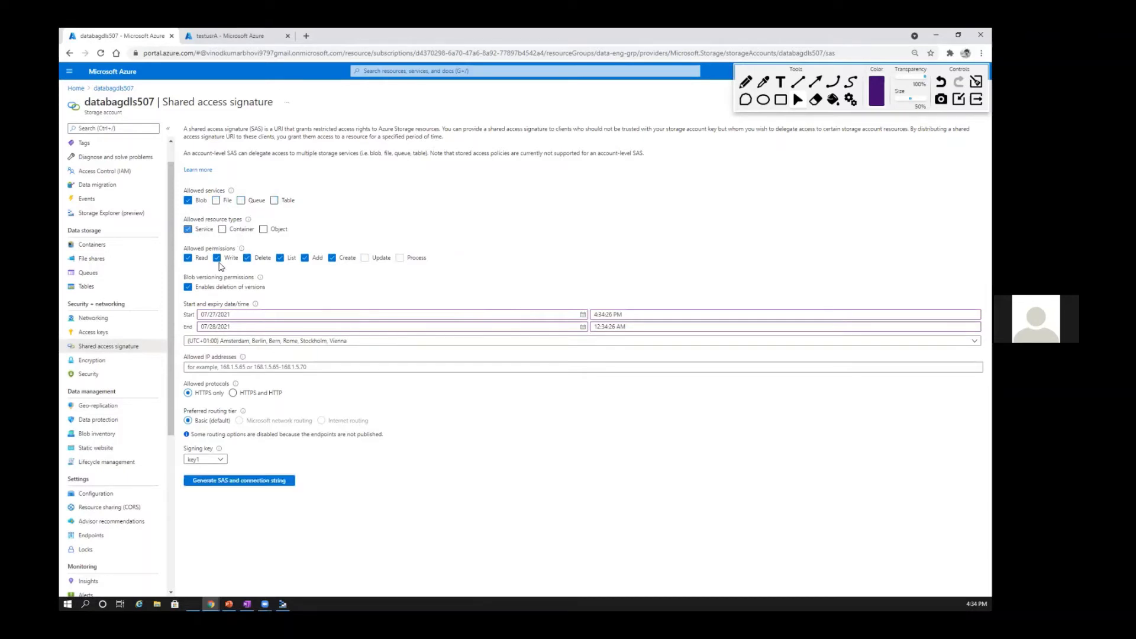
Step: Allow the Container resource type and remove the Write, Delete, Add and Create permissions, keeping Read and List
left_click(223, 230)
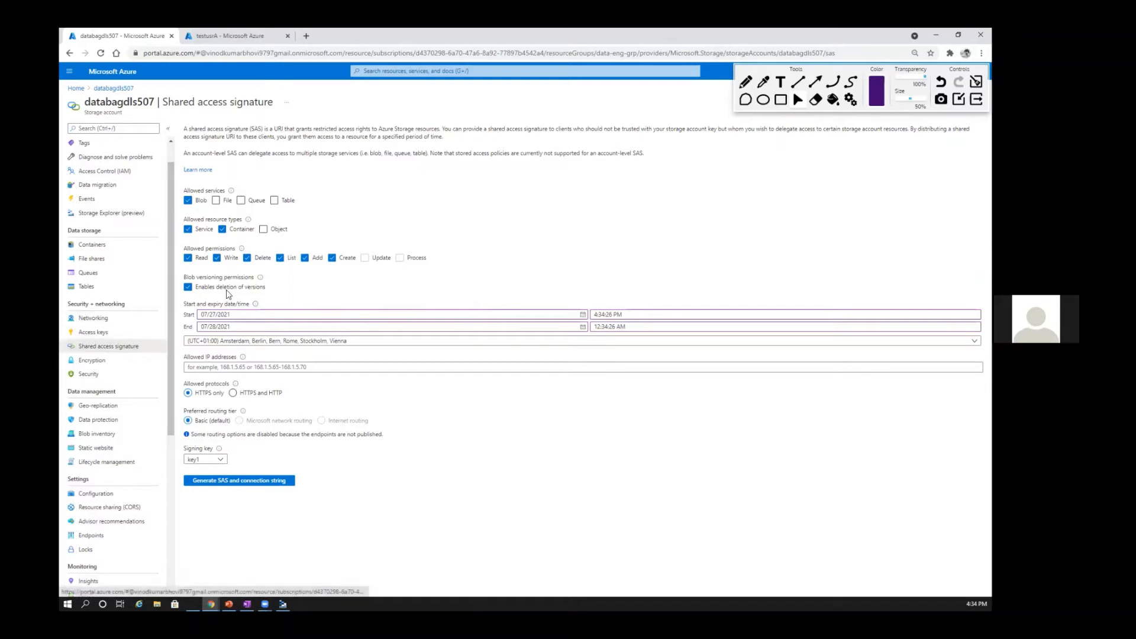
left_click(217, 258)
left_click(248, 258)
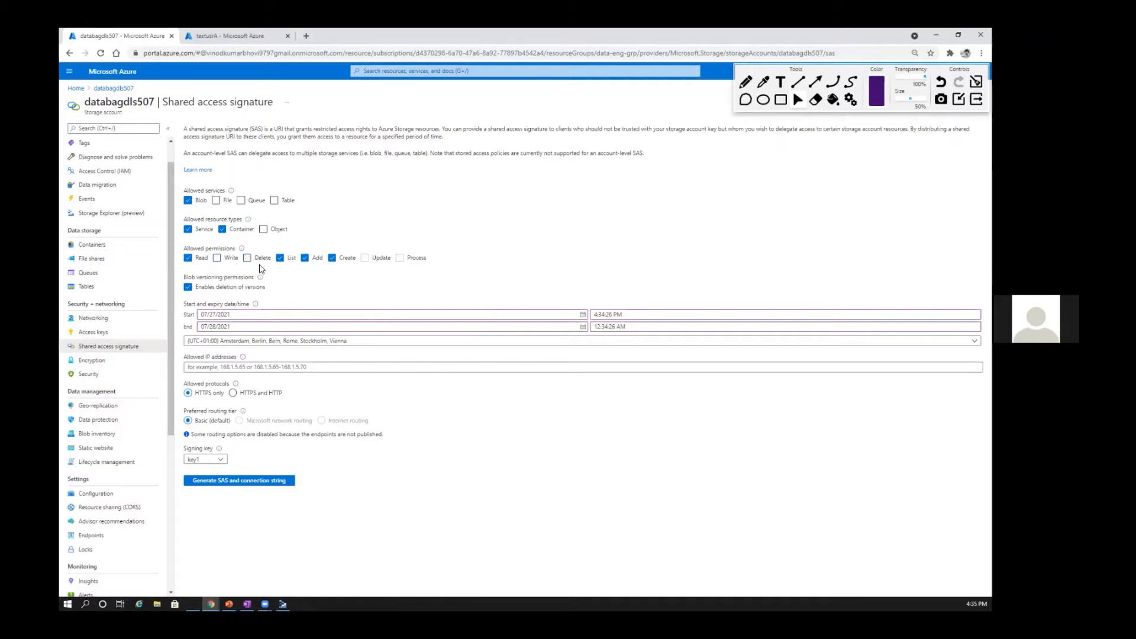
left_click(305, 258)
left_click(332, 258)
Step: Choose key1 as the signing key, generate the SAS and connection string, and copy the Blob service SAS URL
left_click(219, 460)
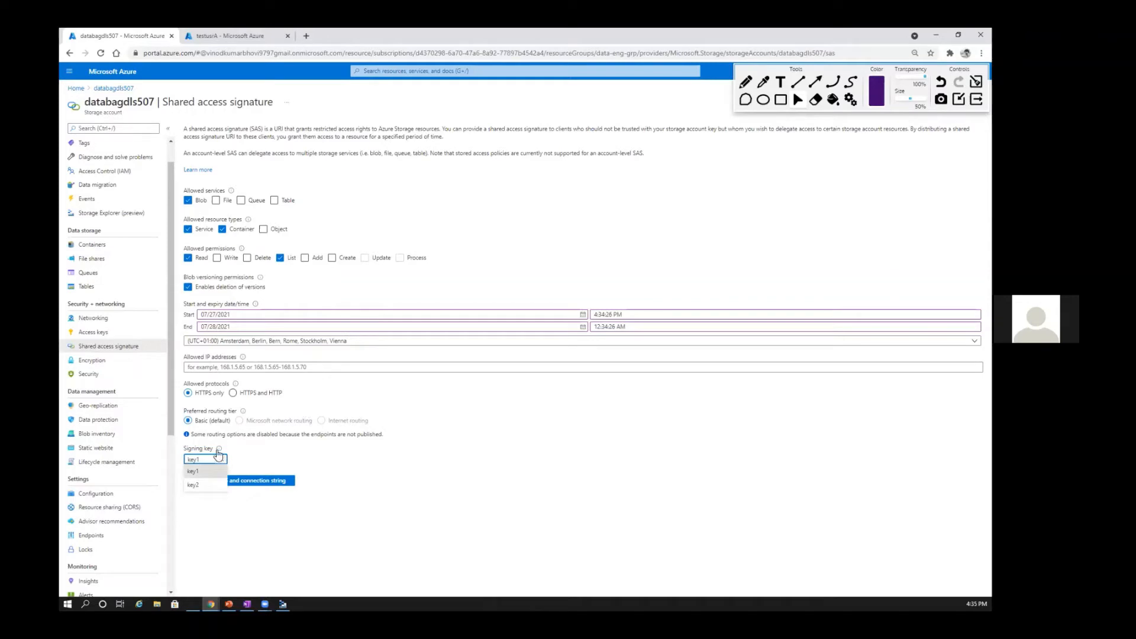
left_click(220, 470)
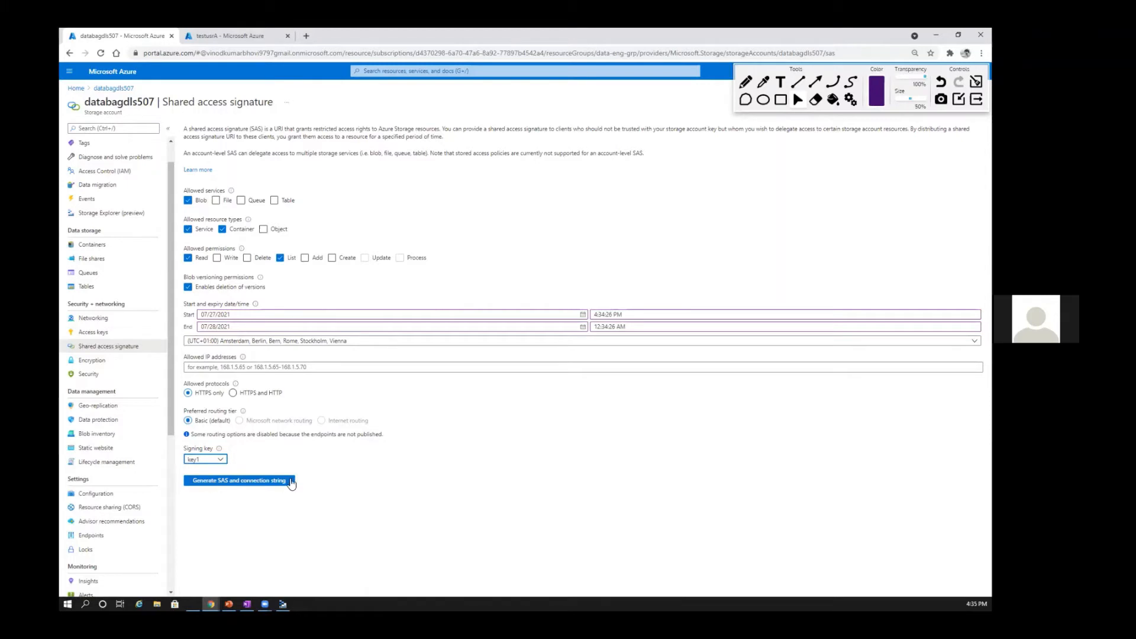
left_click(259, 482)
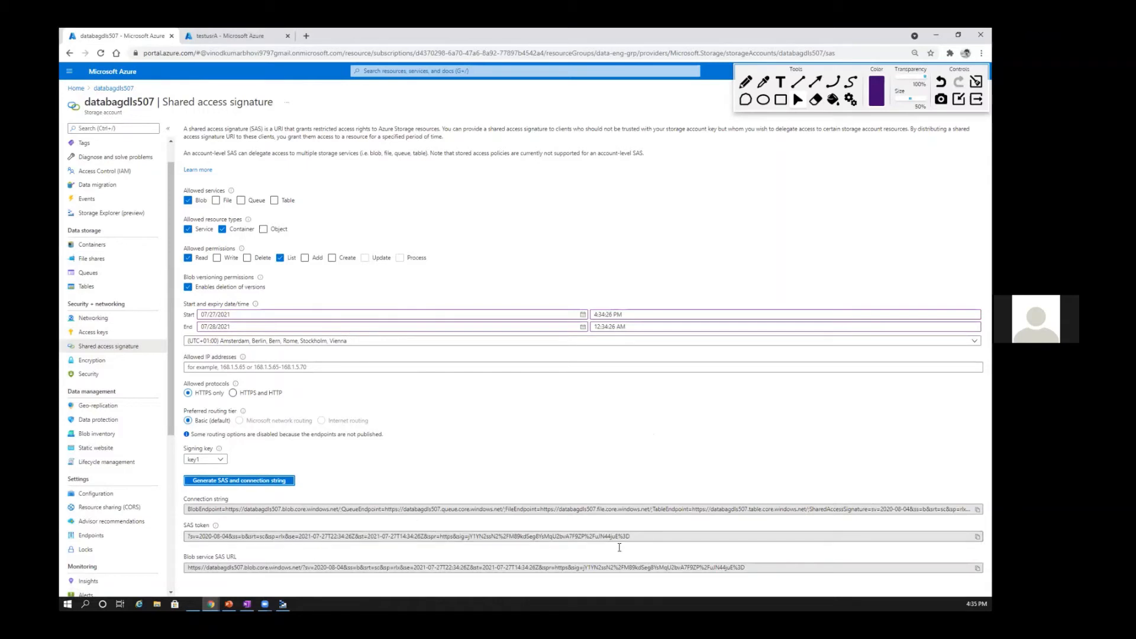
left_click(979, 569)
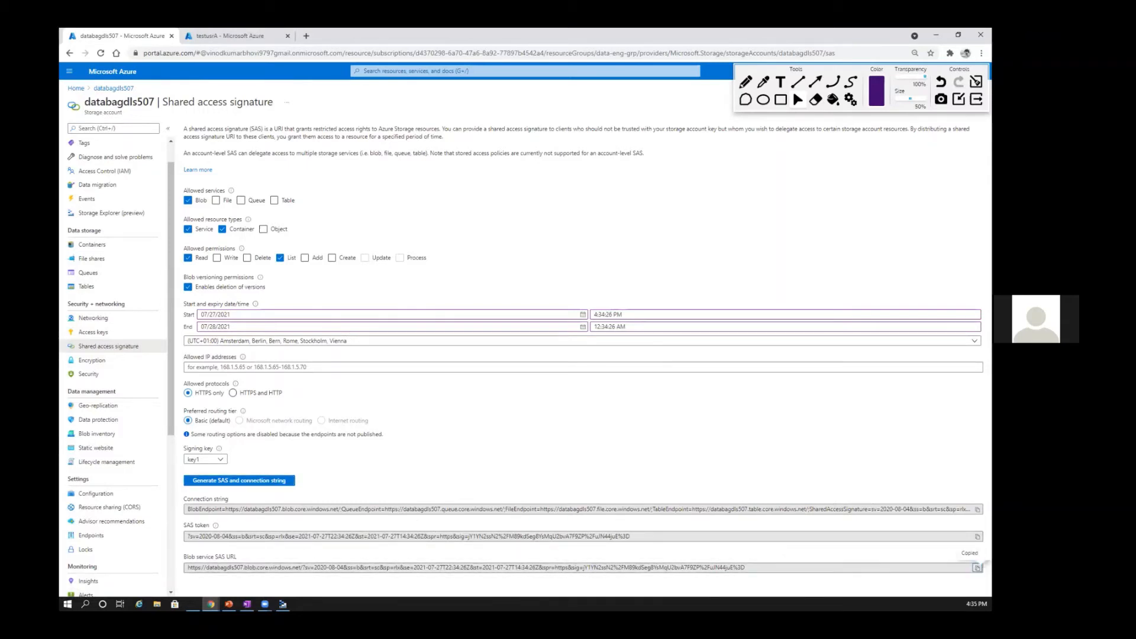
Step: Switch to Storage Explorer and detach the databagdls507 and databagdatalake507 storage account connections
key("alt+Tab")
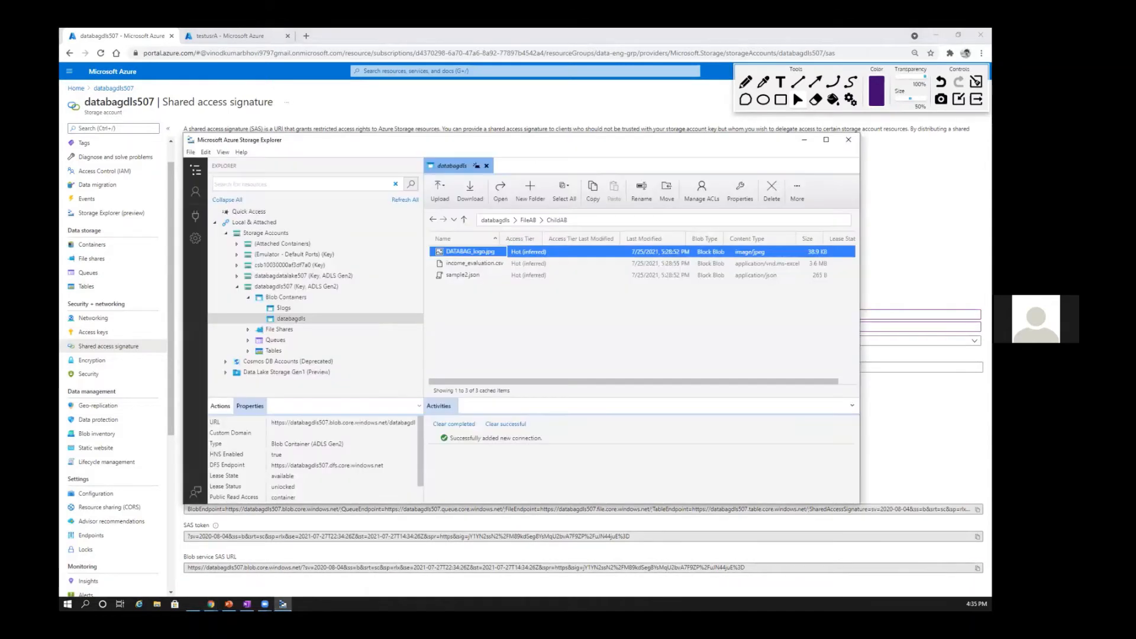
left_click(196, 216)
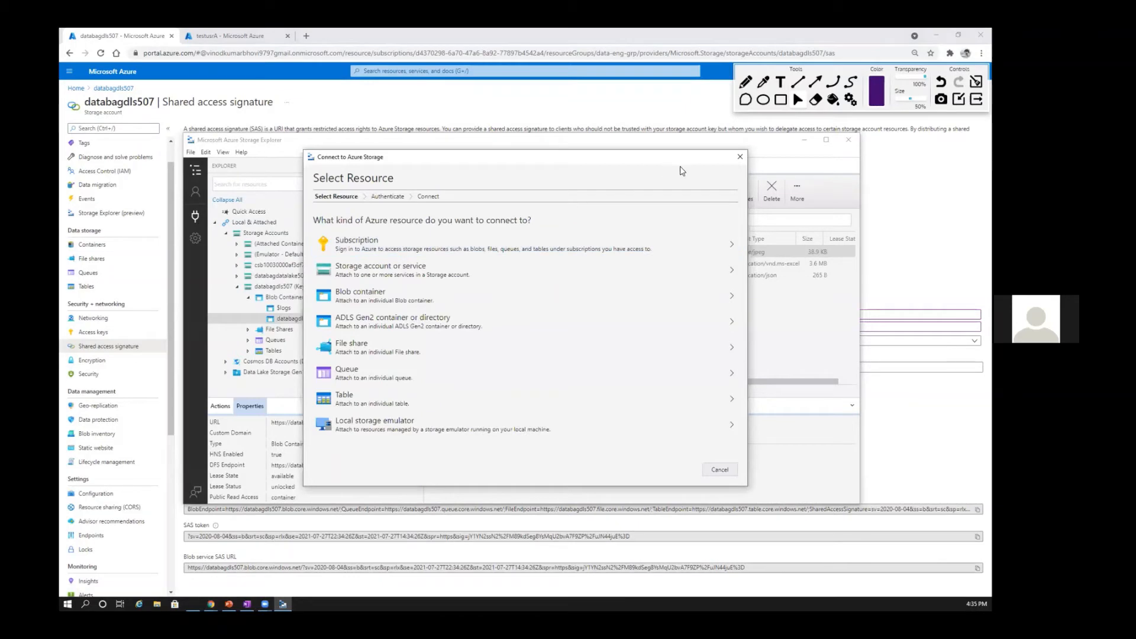
left_click(740, 157)
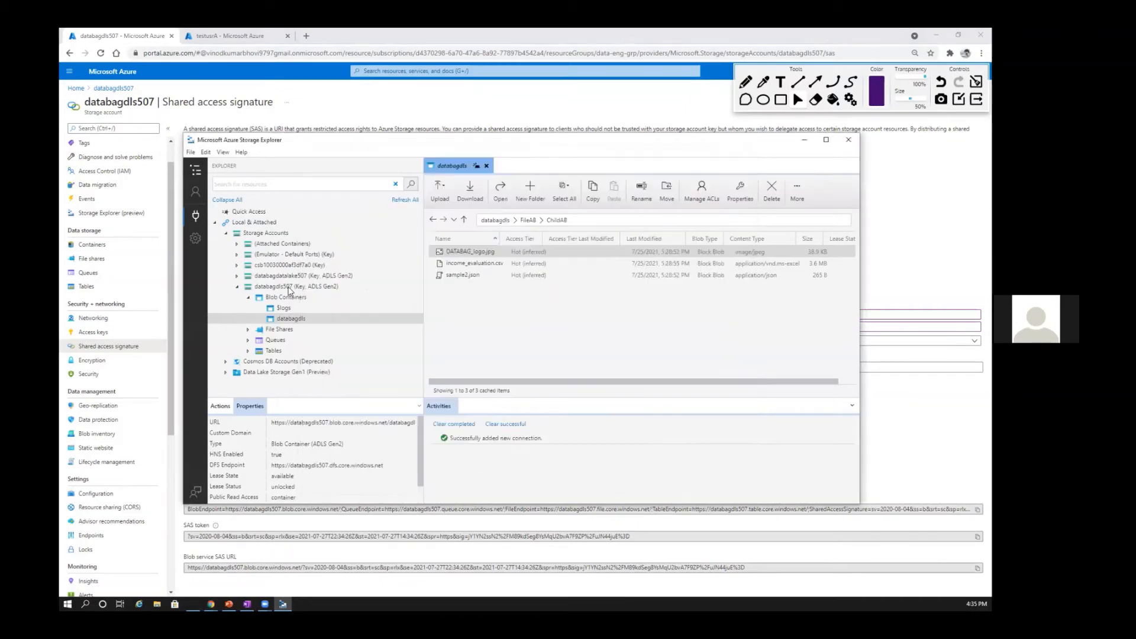
left_click(237, 288)
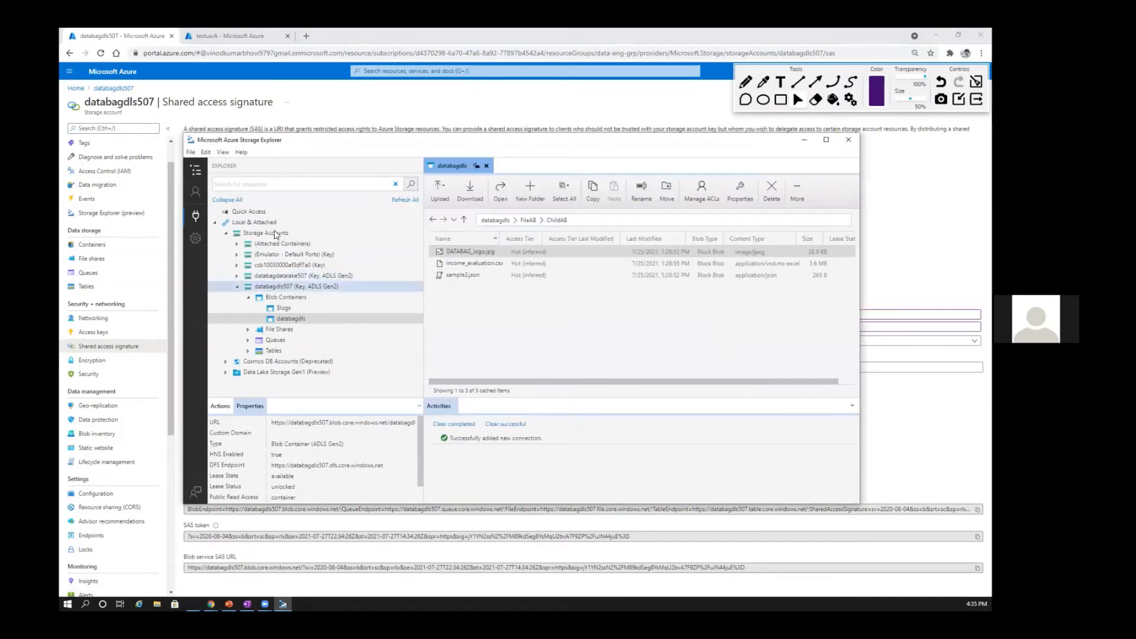
right_click(271, 232)
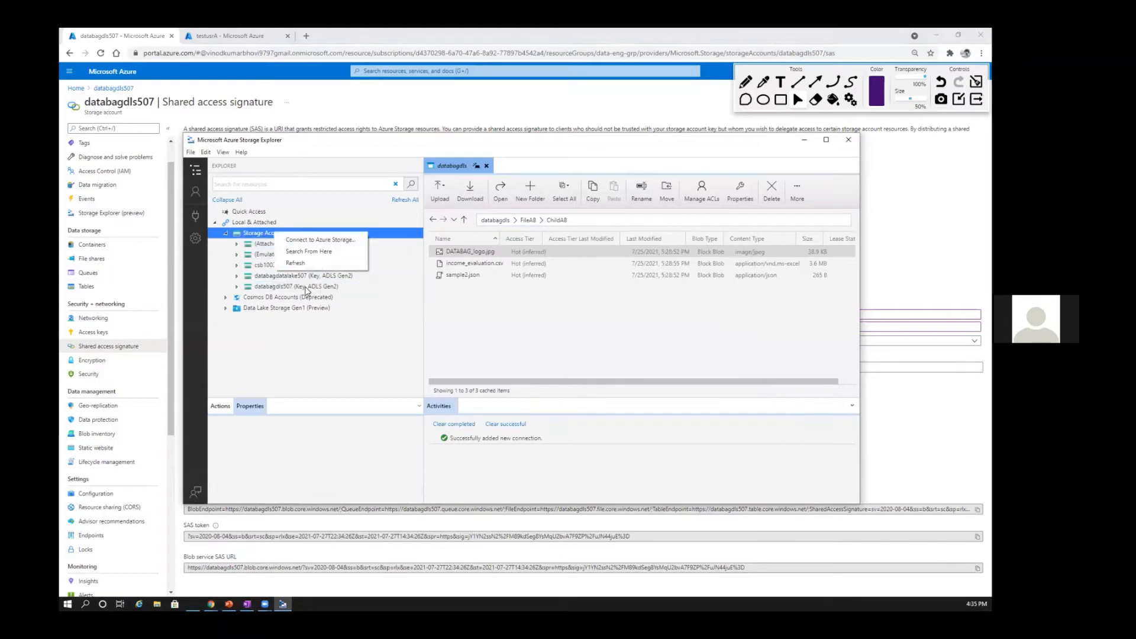
left_click(225, 265)
right_click(324, 275)
left_click(307, 283)
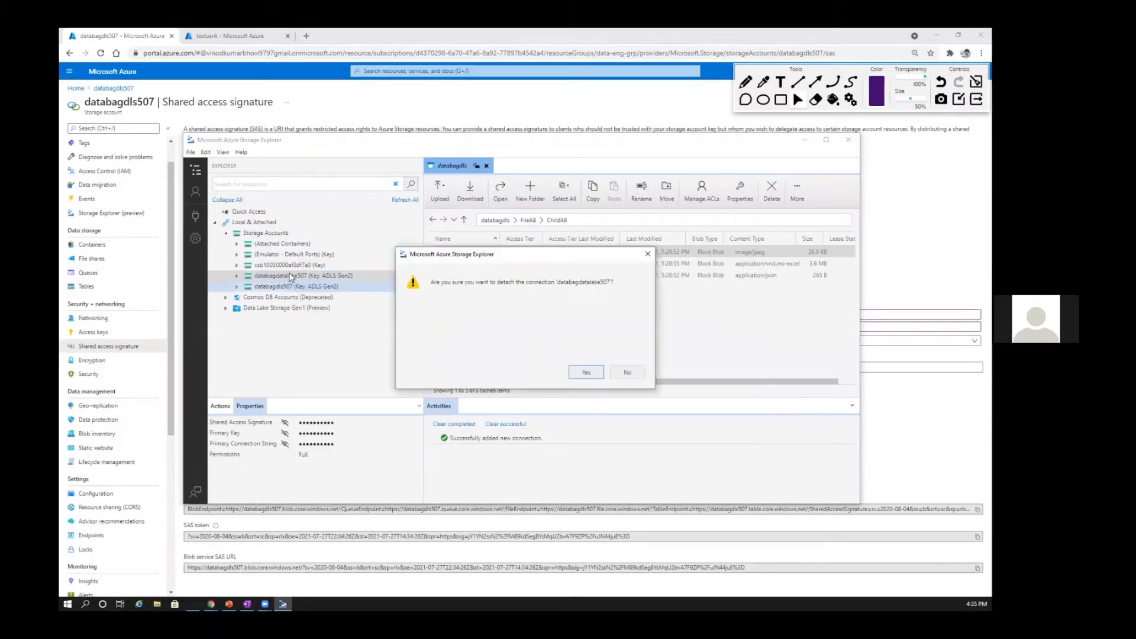
left_click(584, 374)
Step: Detach the remaining key-based storage account connection whose name starts with csb, and collapse the Storage Accounts node
right_click(269, 267)
left_click(286, 274)
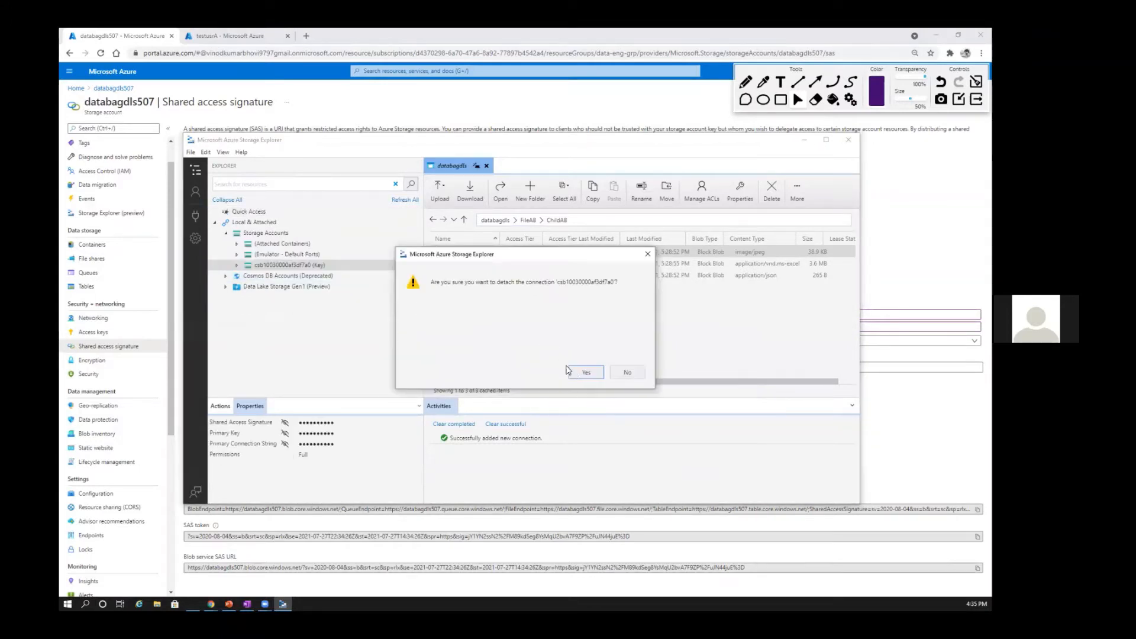
key("Return")
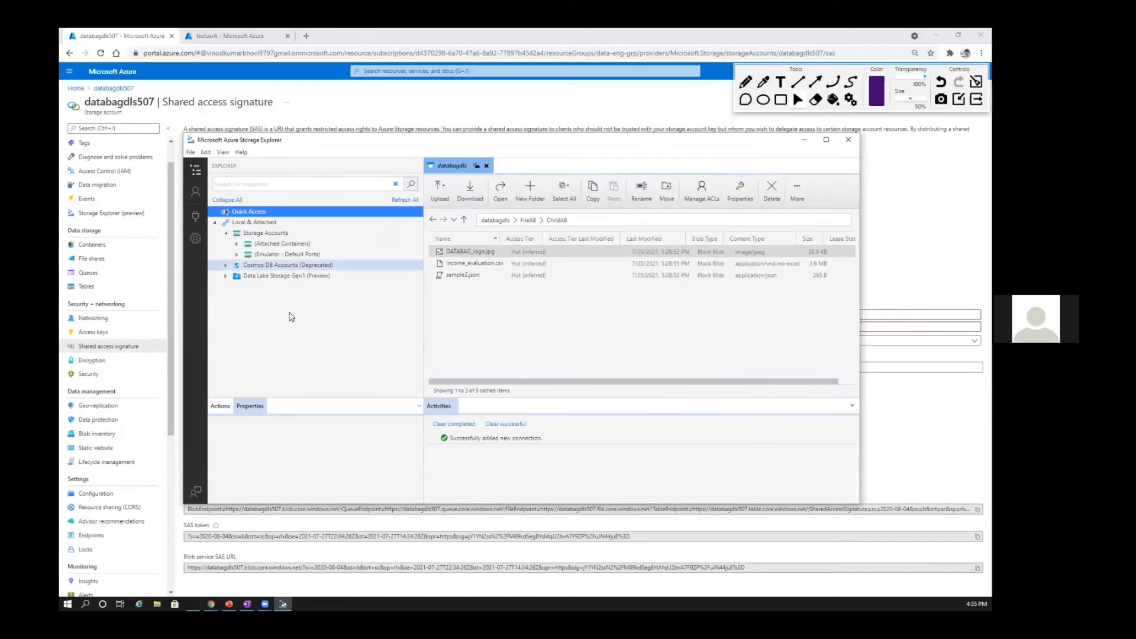
right_click(287, 256)
left_click(239, 247)
left_click(226, 233)
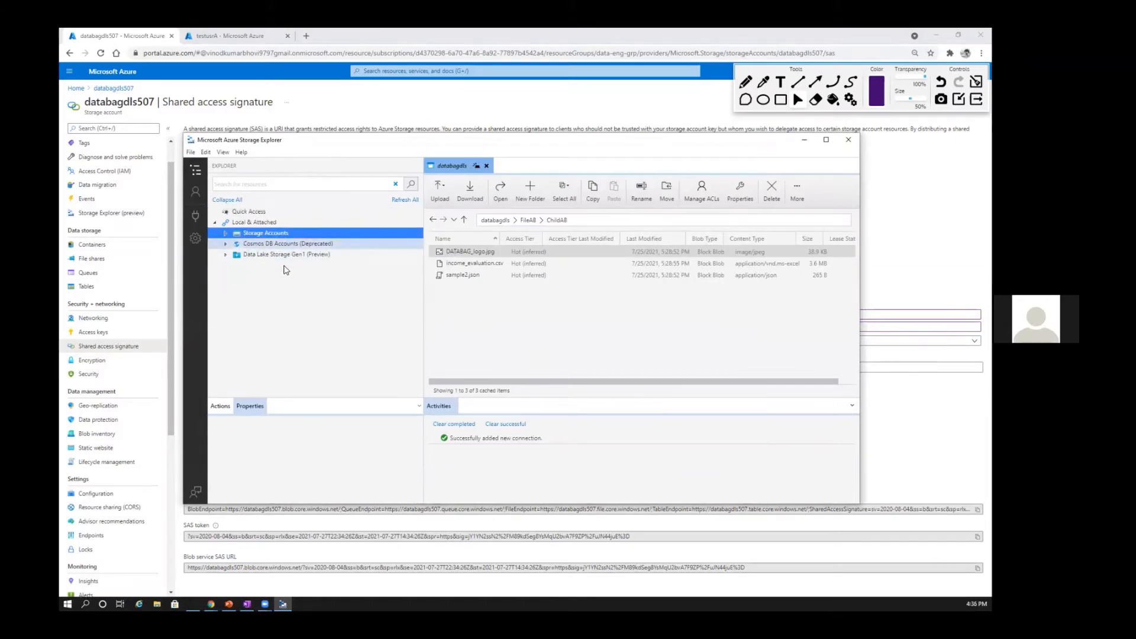
left_click(225, 254)
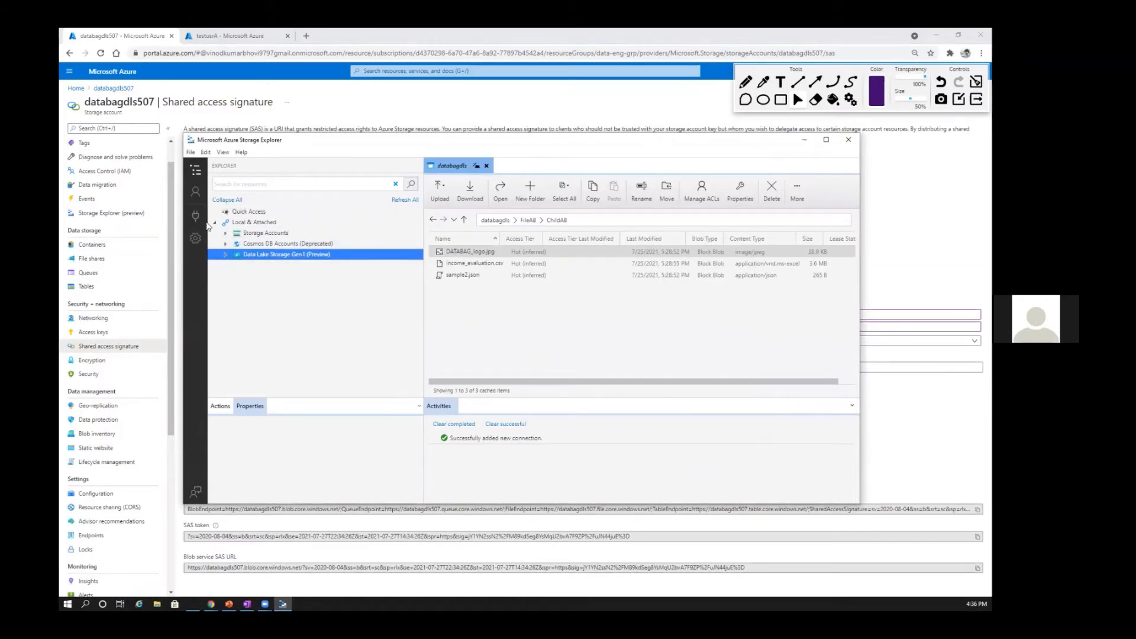
Step: Connect to the databagdls507 storage account using a shared access signature, supplying the copied Blob service SAS URL
left_click(196, 217)
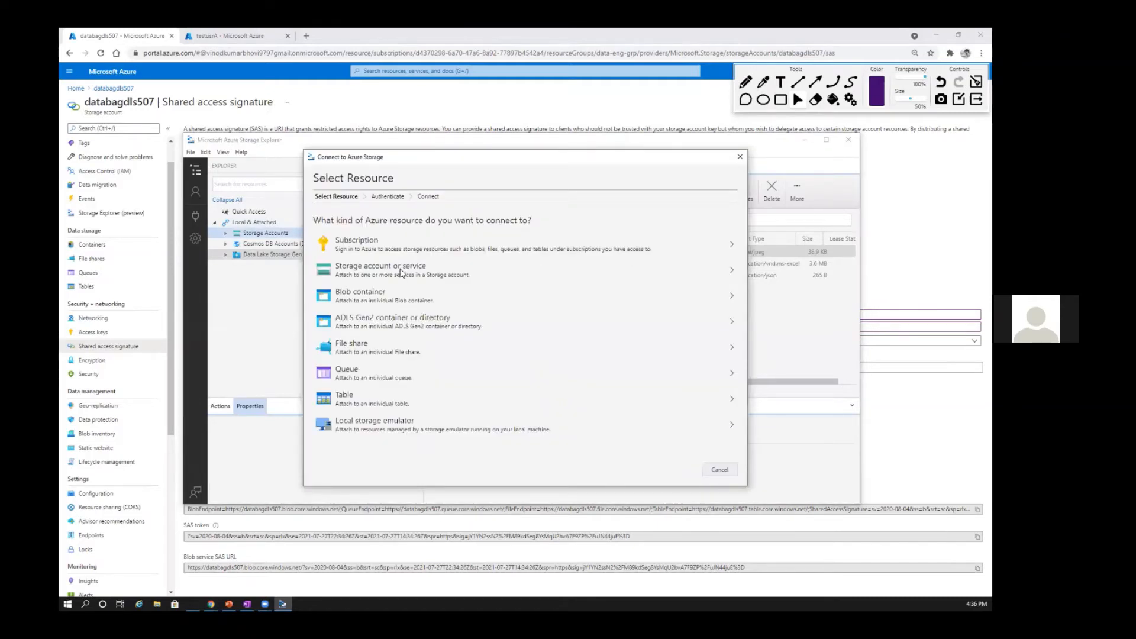
left_click(400, 271)
left_click(316, 248)
left_click(679, 470)
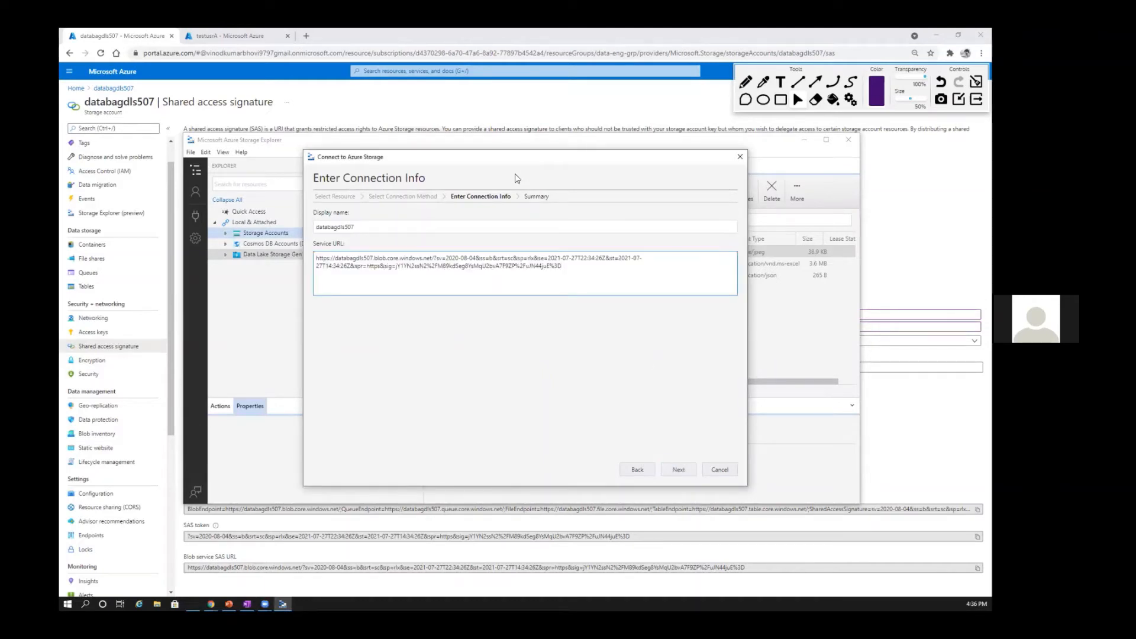
key("Return")
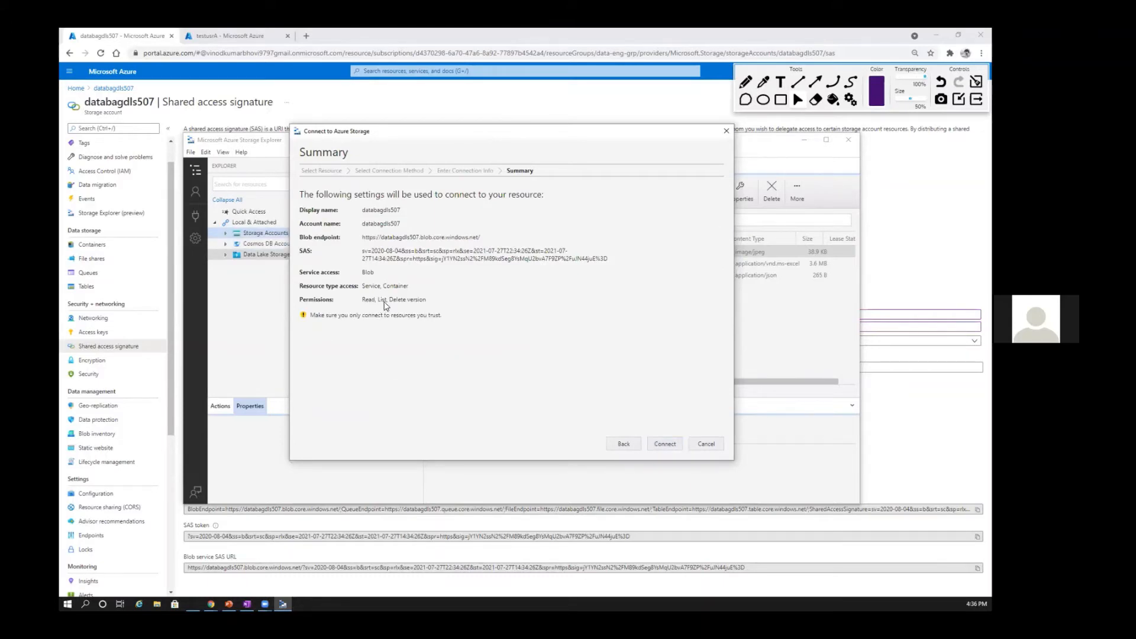
left_click(664, 444)
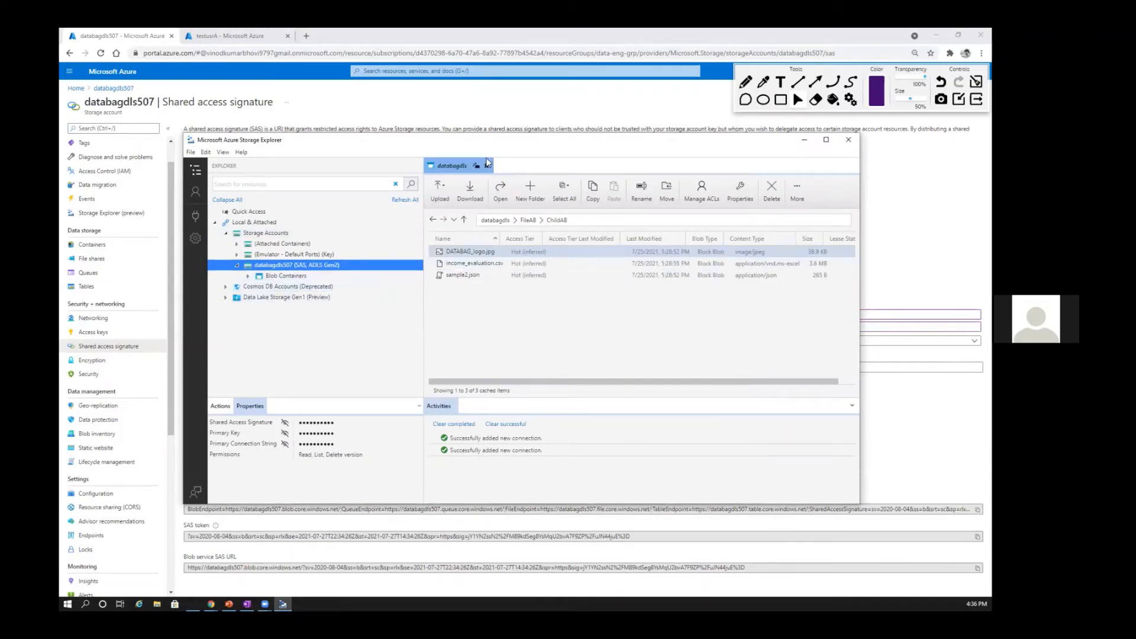
Step: Open the databagdls container under the SAS connection and browse to the ChildAB subfolder inside FileAB
left_click(254, 276)
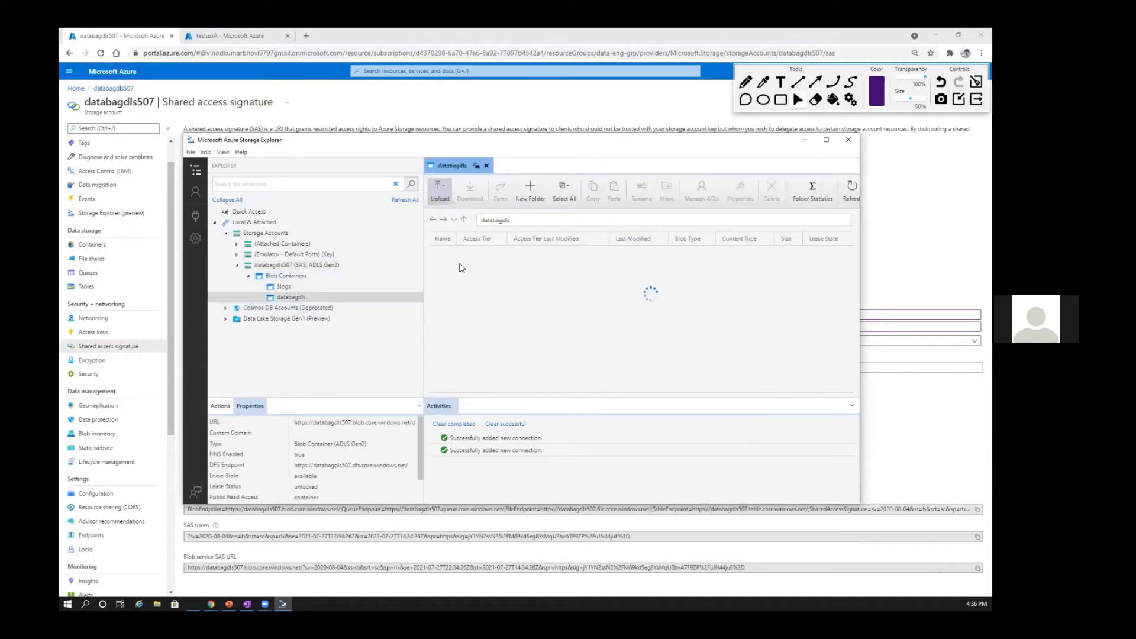
double_click(465, 266)
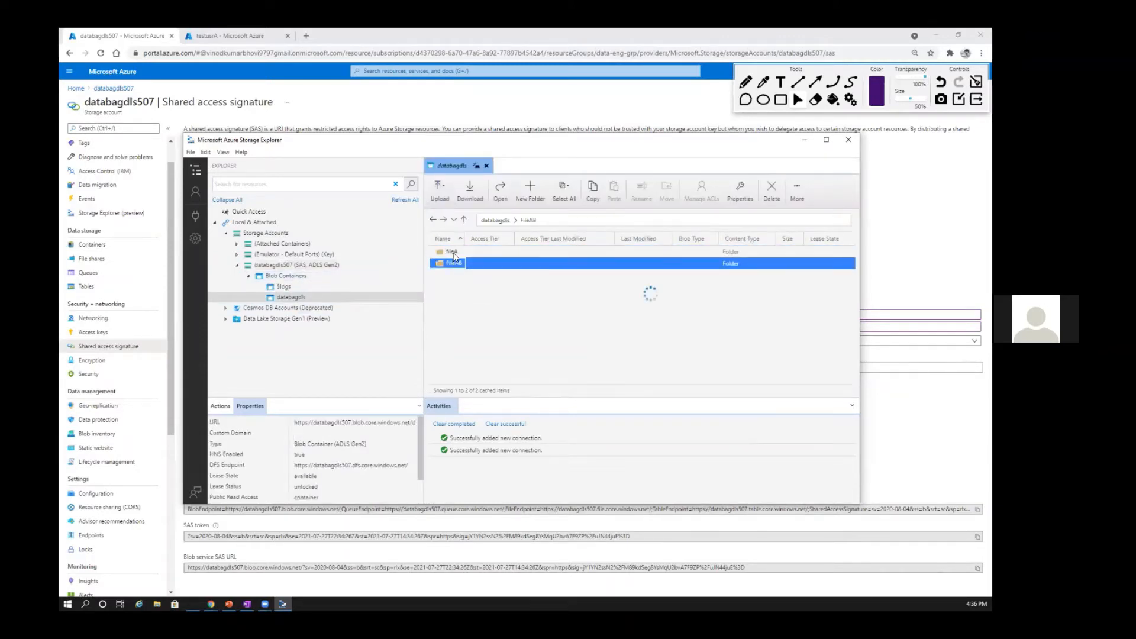
double_click(477, 251)
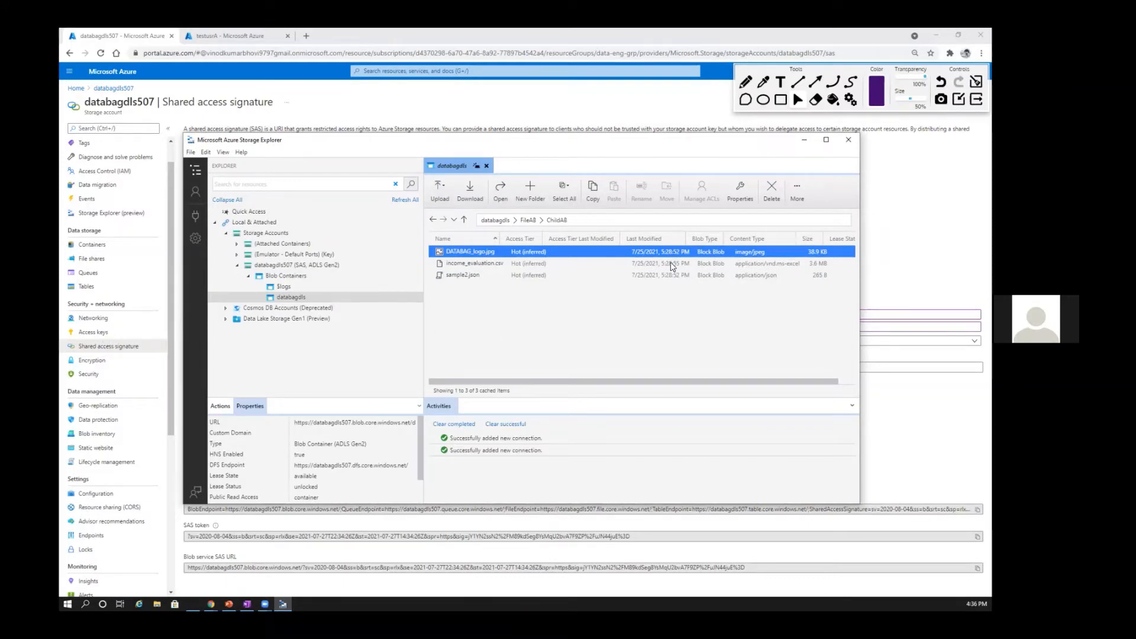
Step: Try to delete sample2.json from the ChildAB folder
left_click(477, 265)
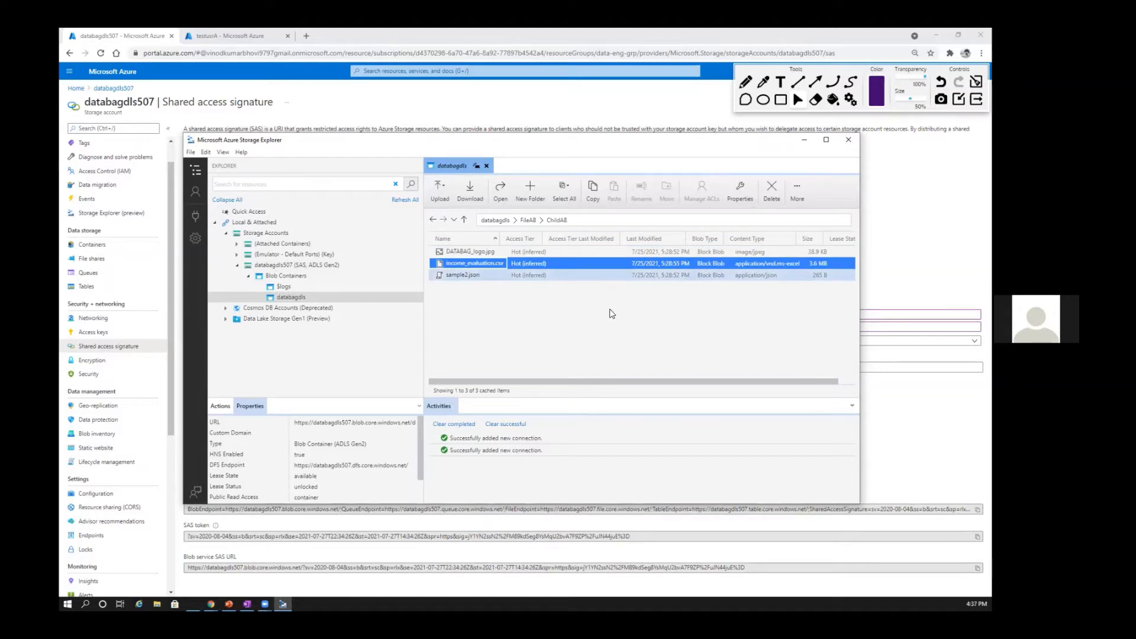
key("Down")
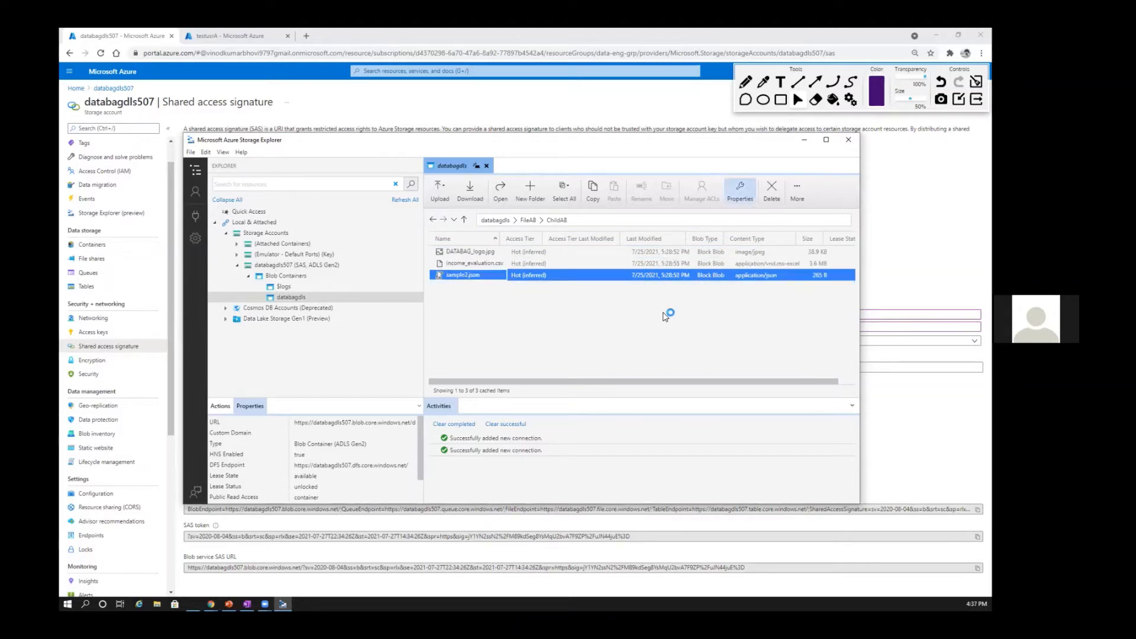
key("Delete")
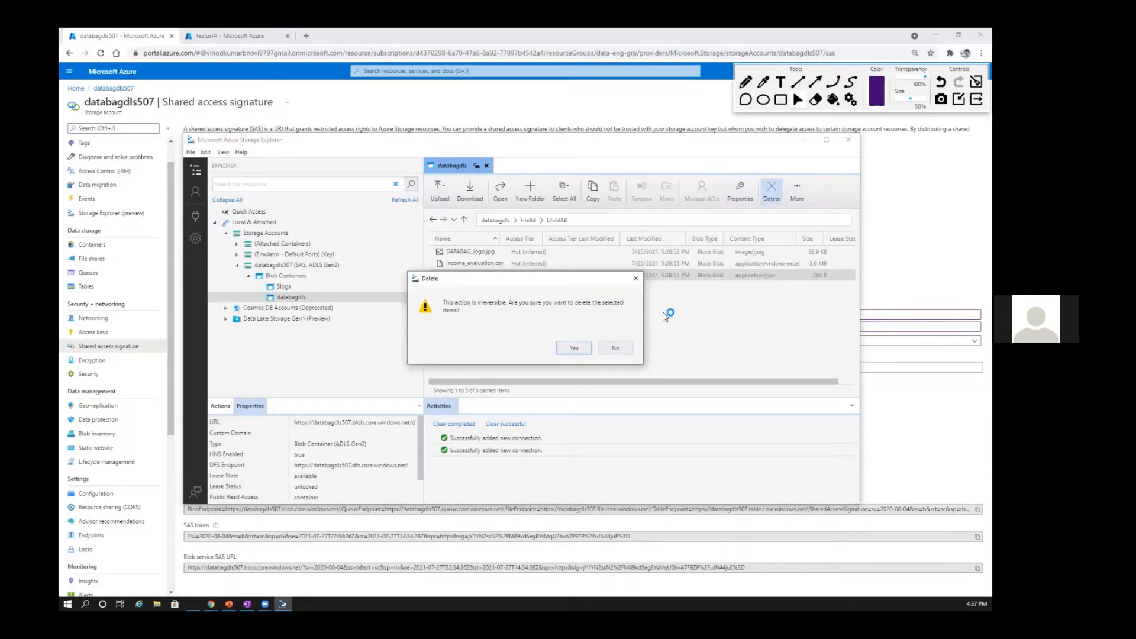
key("Escape")
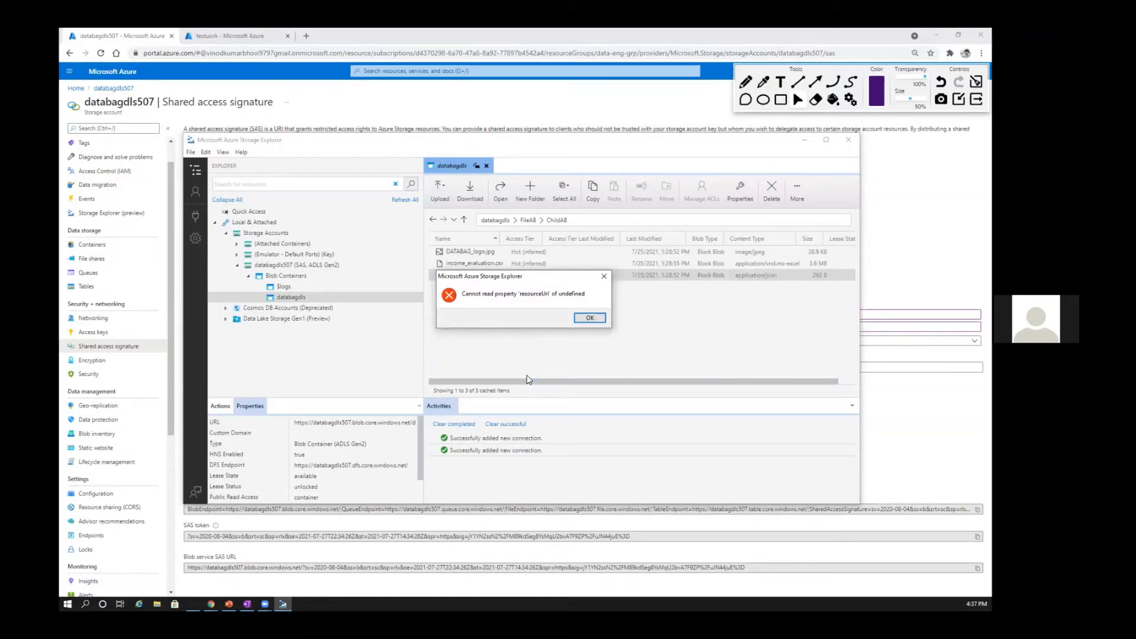
key("Return")
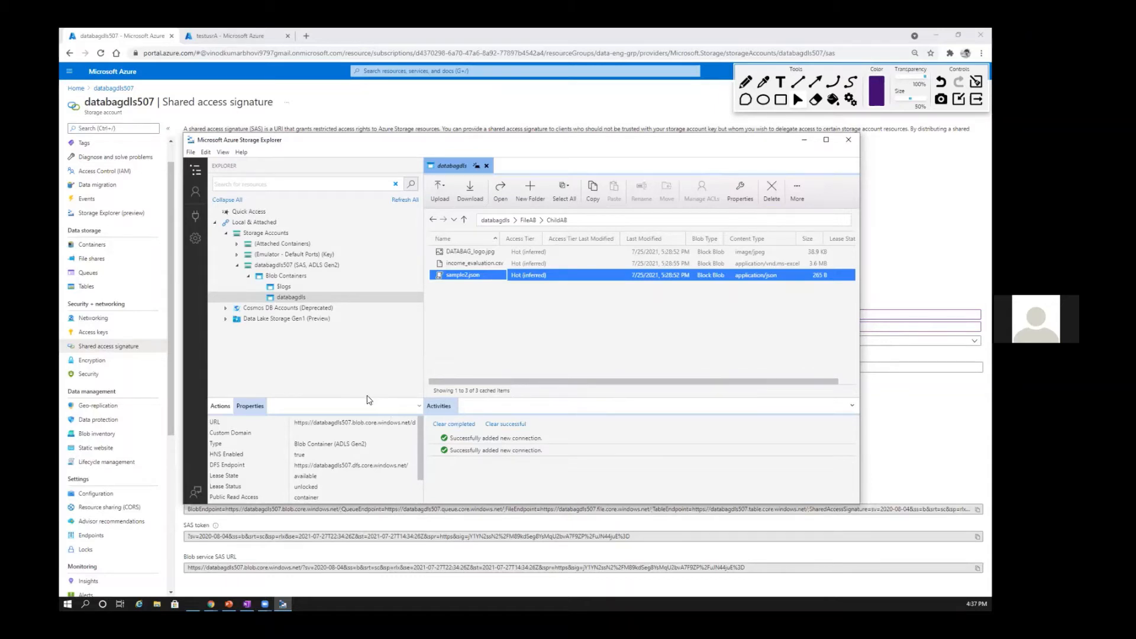
Step: Enlarge the file list and properties areas, and try to delete income_evaluation.csv from the ChildAB folder
key("Right")
left_click_drag(367, 398, 367, 364)
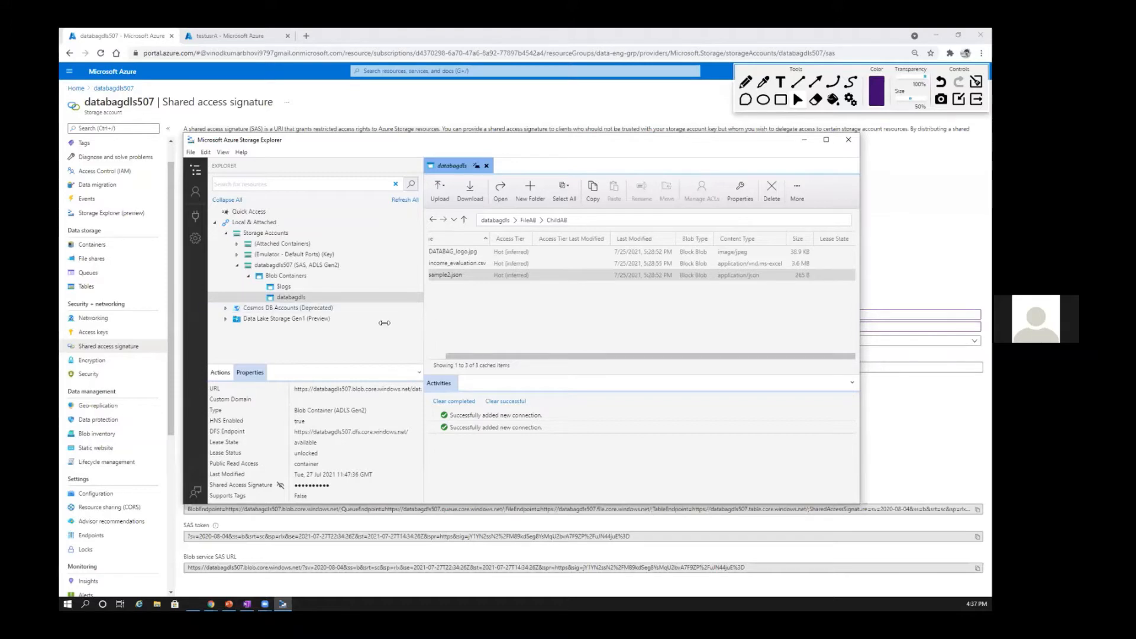
left_click(437, 272)
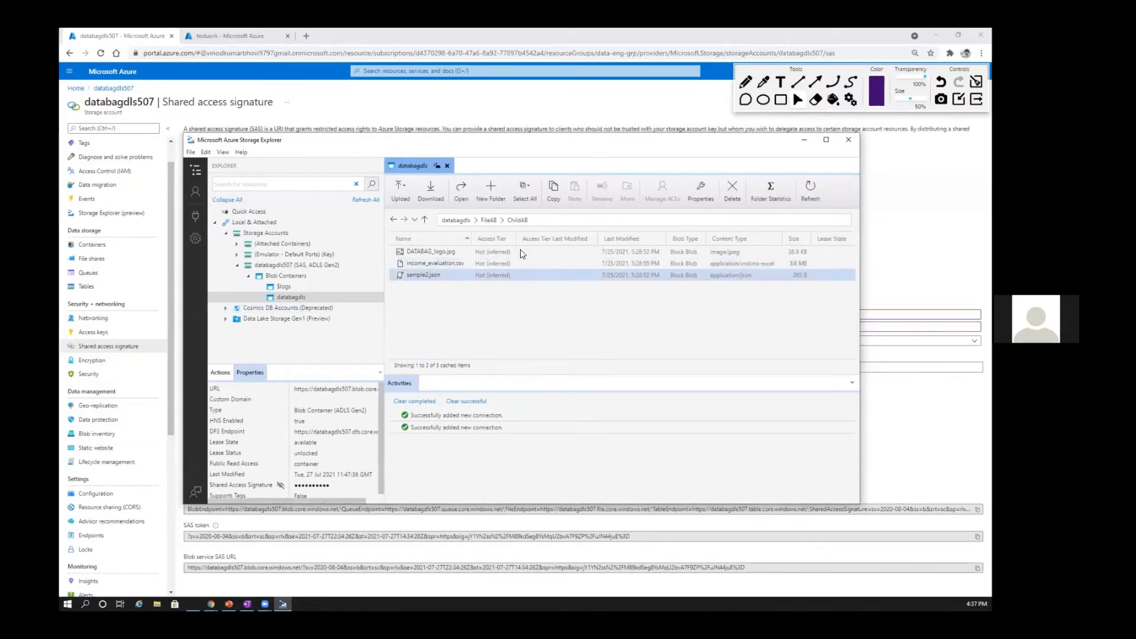
left_click(532, 263)
left_click(732, 191)
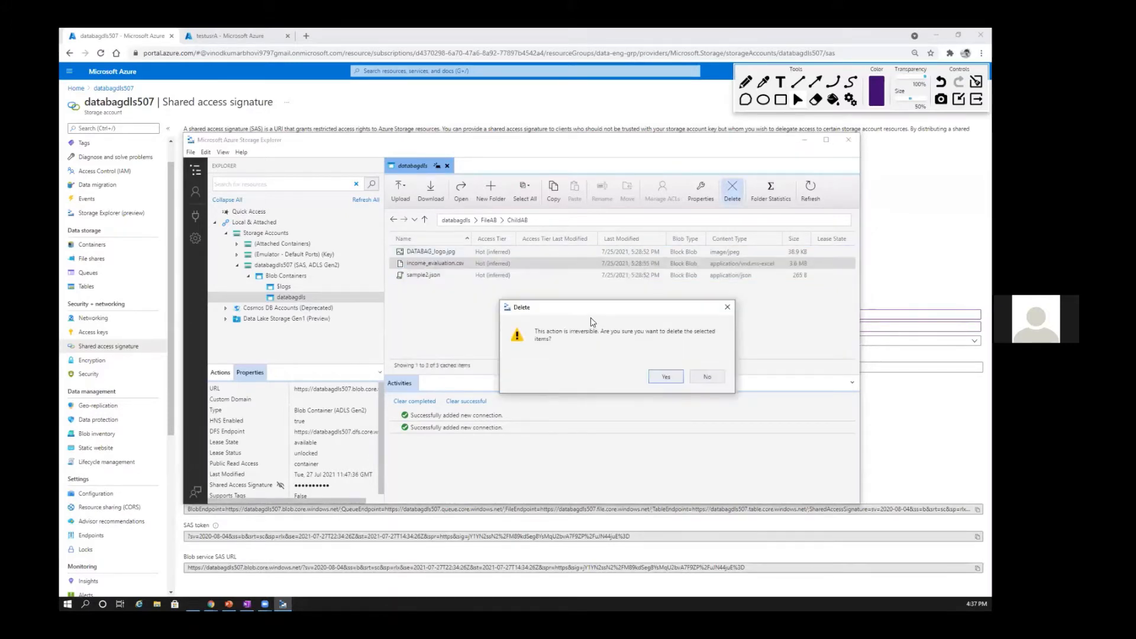
key("Return")
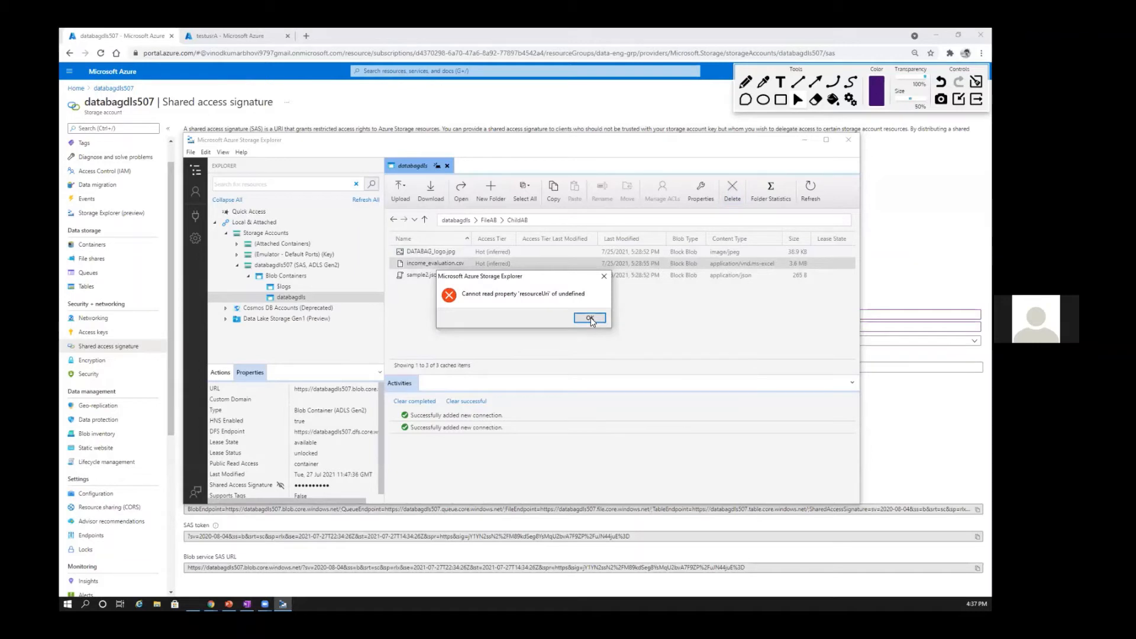
left_click(590, 320)
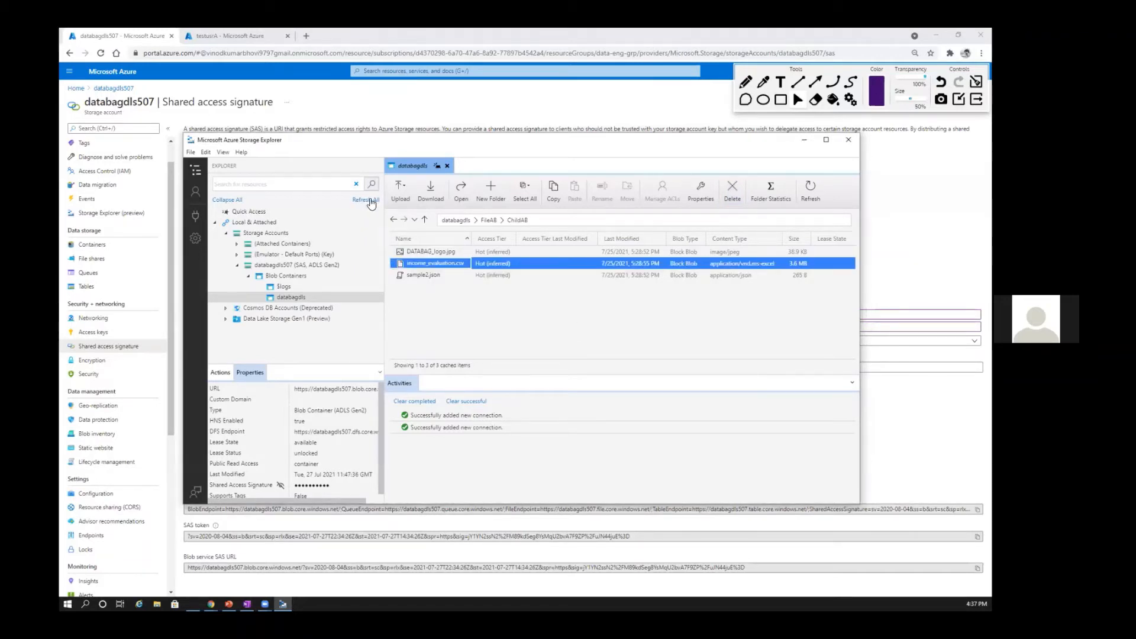
Step: Refresh the resource tree and expand the SAS-connected databagdls507 account down to its blob containers
left_click(447, 168)
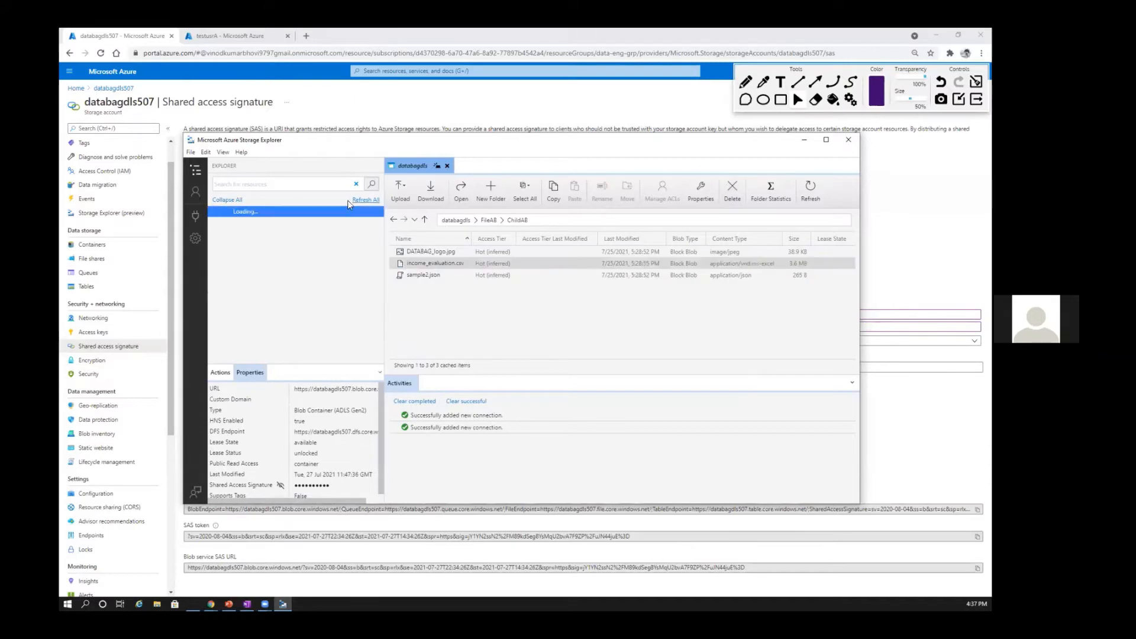
left_click(226, 234)
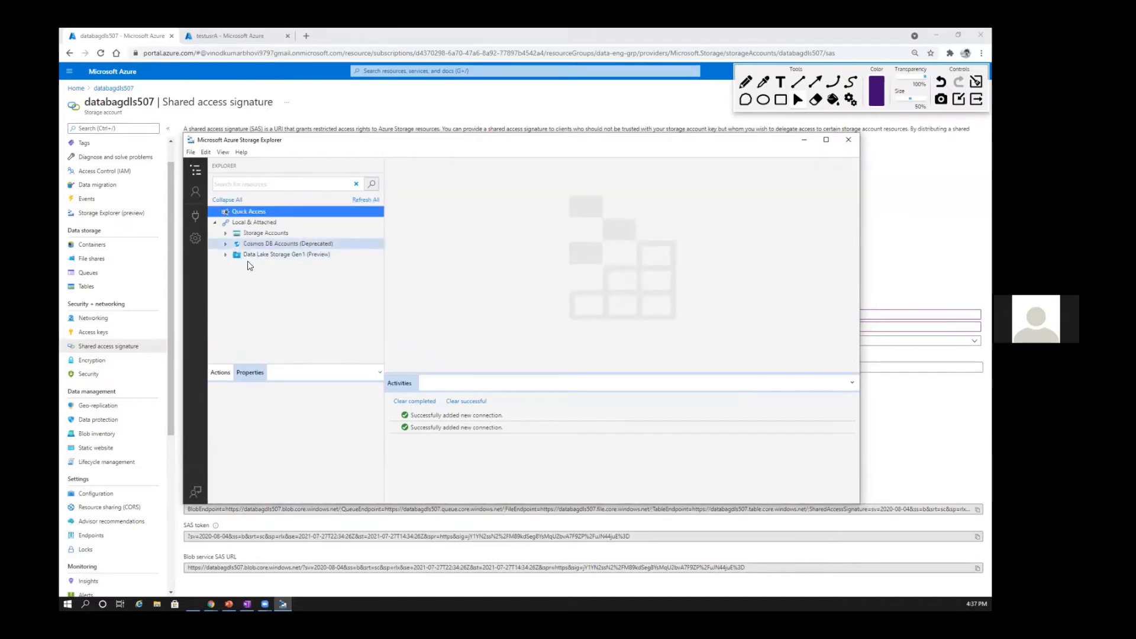
left_click(247, 267)
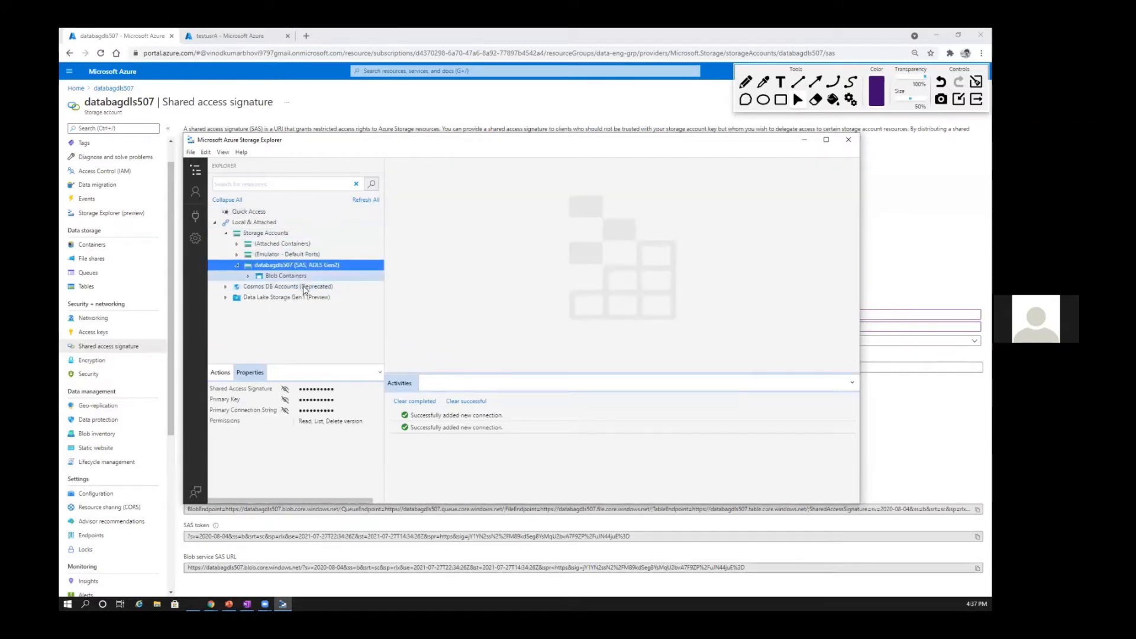
left_click(286, 276)
Step: Open the $logs container and browse to the 2021 folder inside blob
left_click(284, 289)
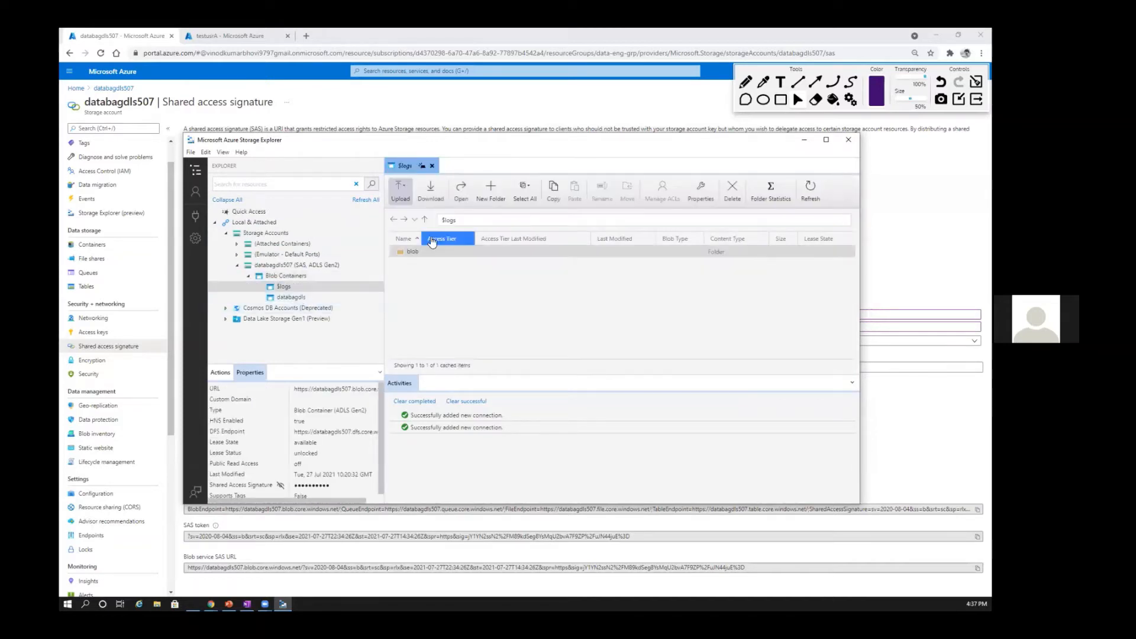
double_click(427, 253)
double_click(412, 253)
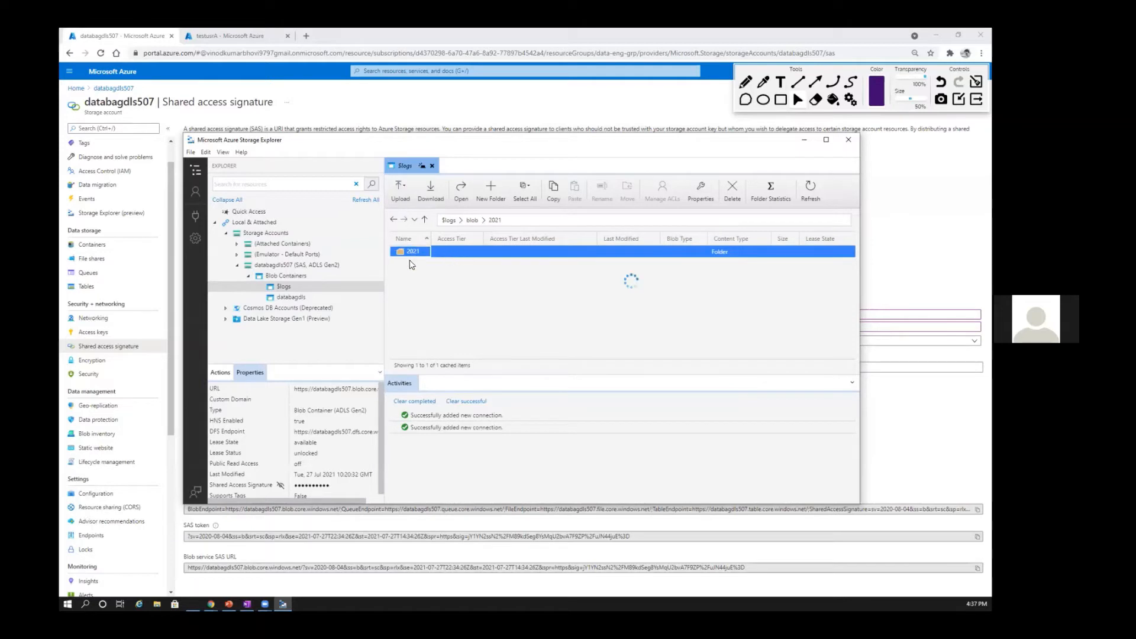
Step: Open the databagdls container and browse to the ChildAB subfolder inside FileAB
left_click(291, 297)
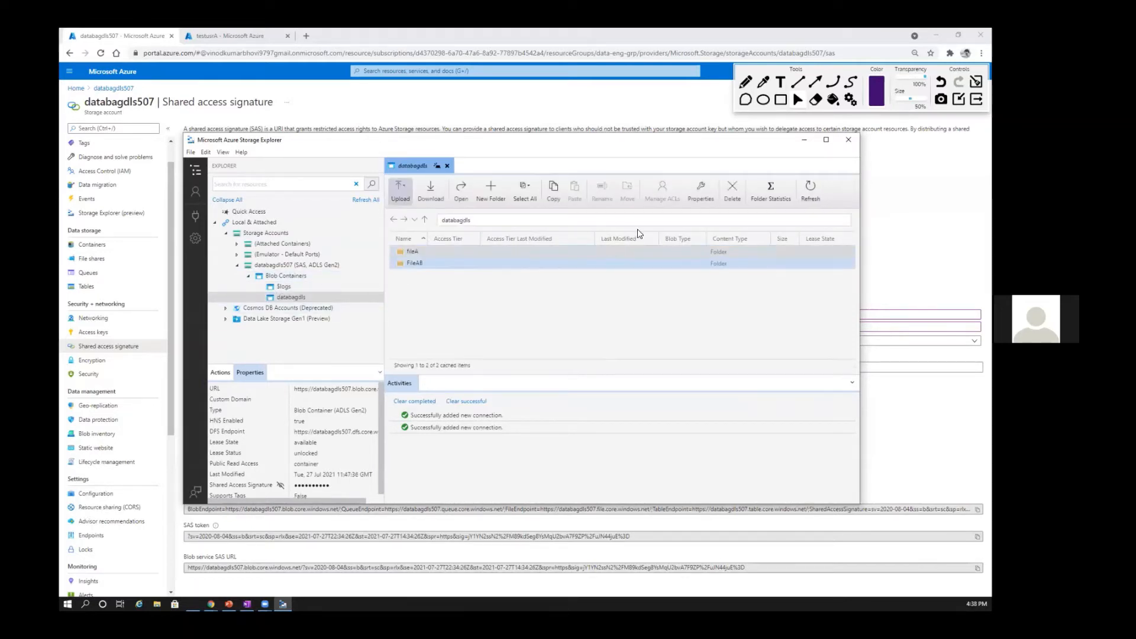
left_click(550, 264)
double_click(418, 263)
double_click(417, 252)
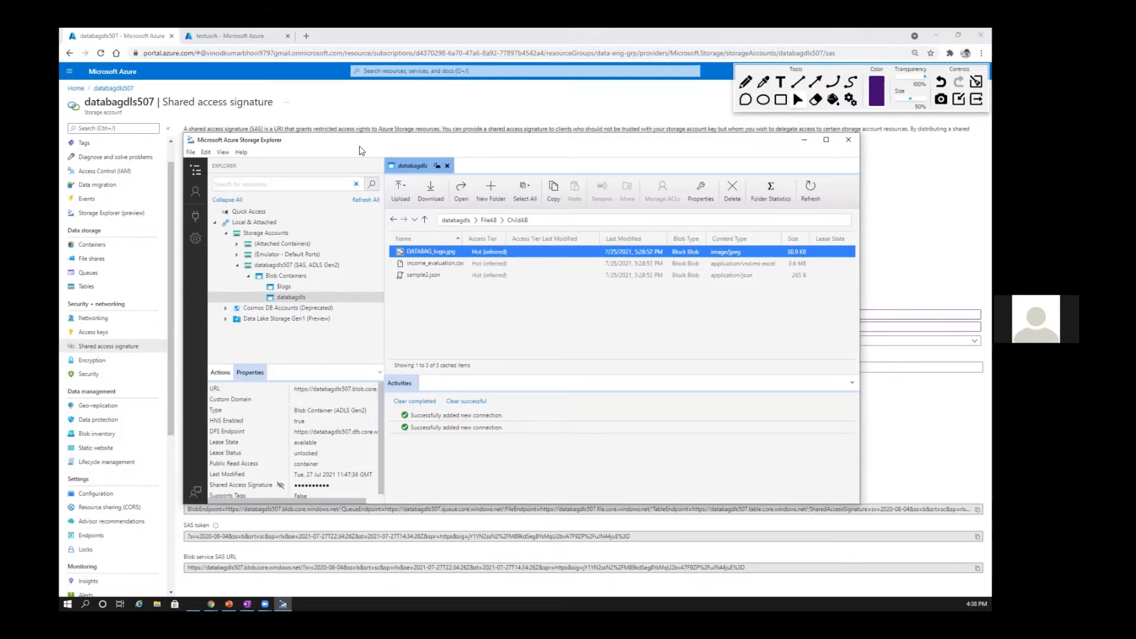
Step: Try to delete DATABAG_logo.jpg from the ChildAB folder, and reposition the Storage Explorer window
left_click_drag(360, 151, 283, 112)
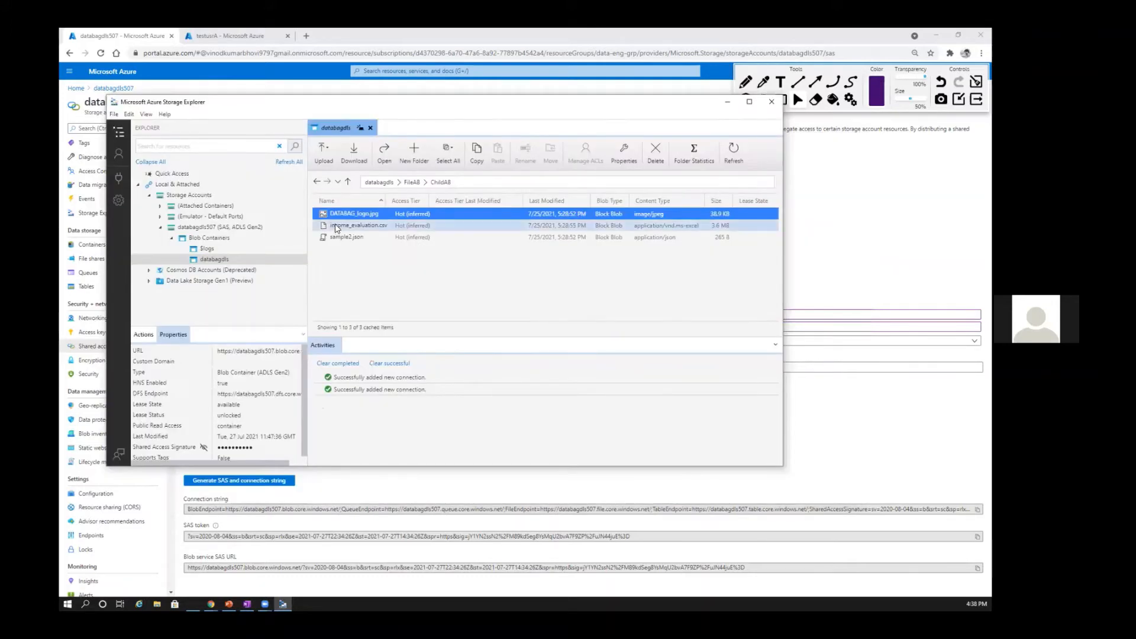
left_click(339, 218)
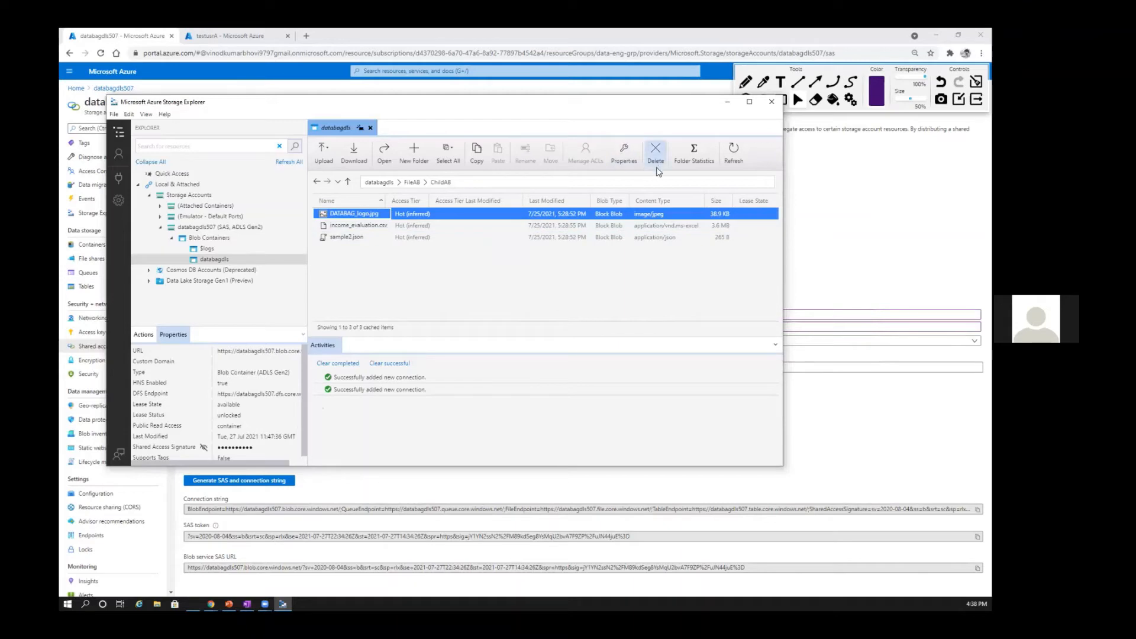
key("Delete")
left_click(565, 349)
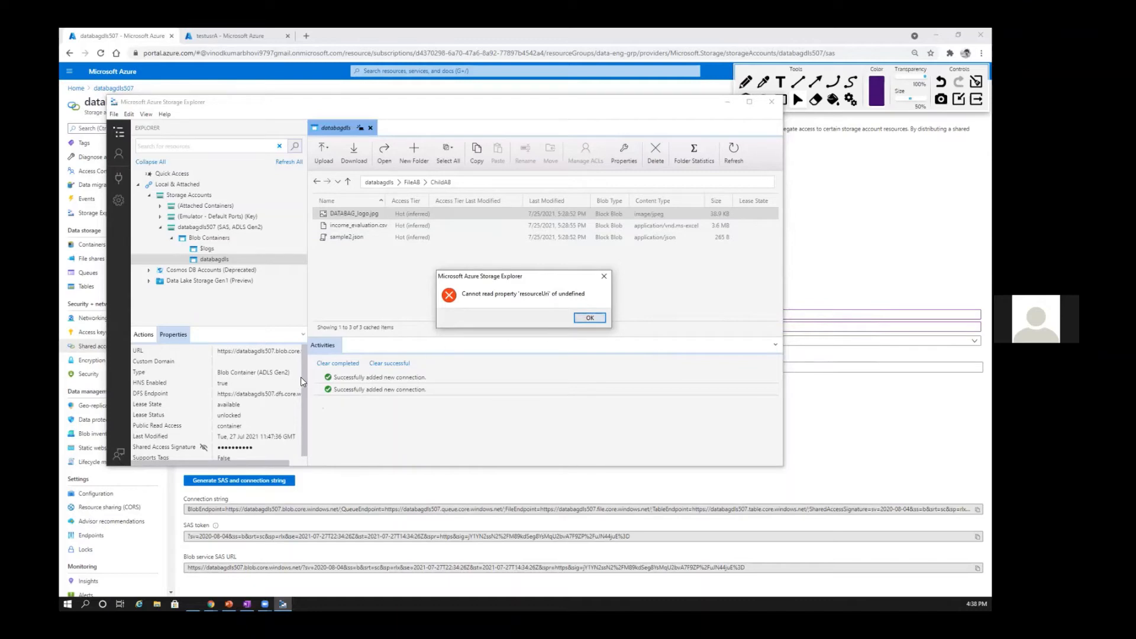
left_click(586, 319)
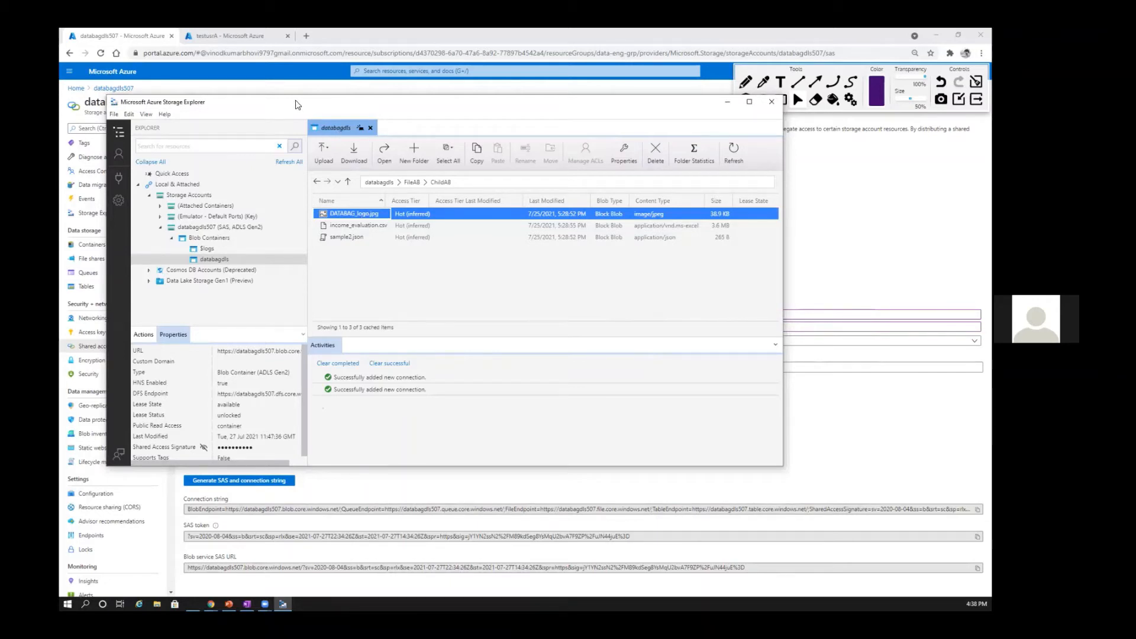
left_click_drag(299, 106, 354, 103)
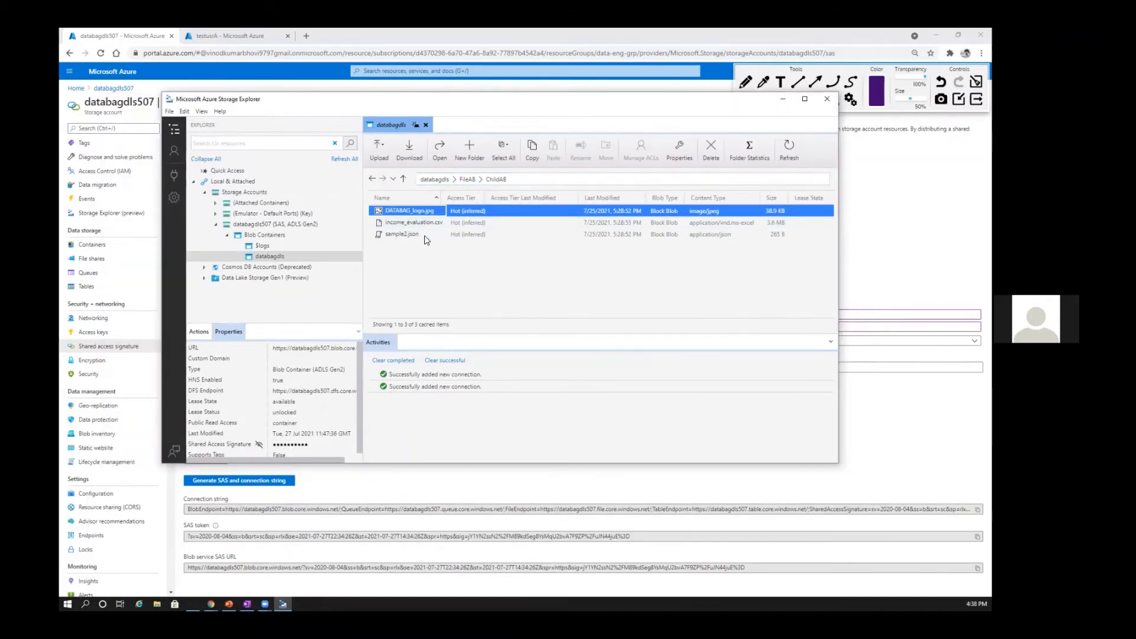
Step: Return to the Azure portal, view the databagdls507 access keys page, and reopen its shared access signature page
left_click(784, 99)
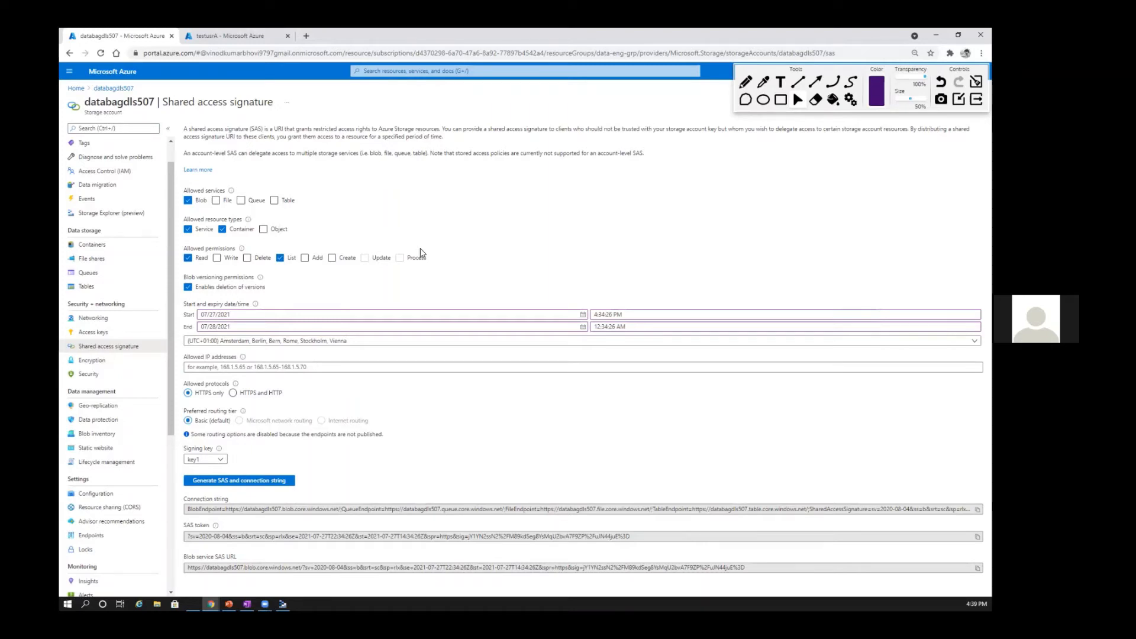
left_click(100, 333)
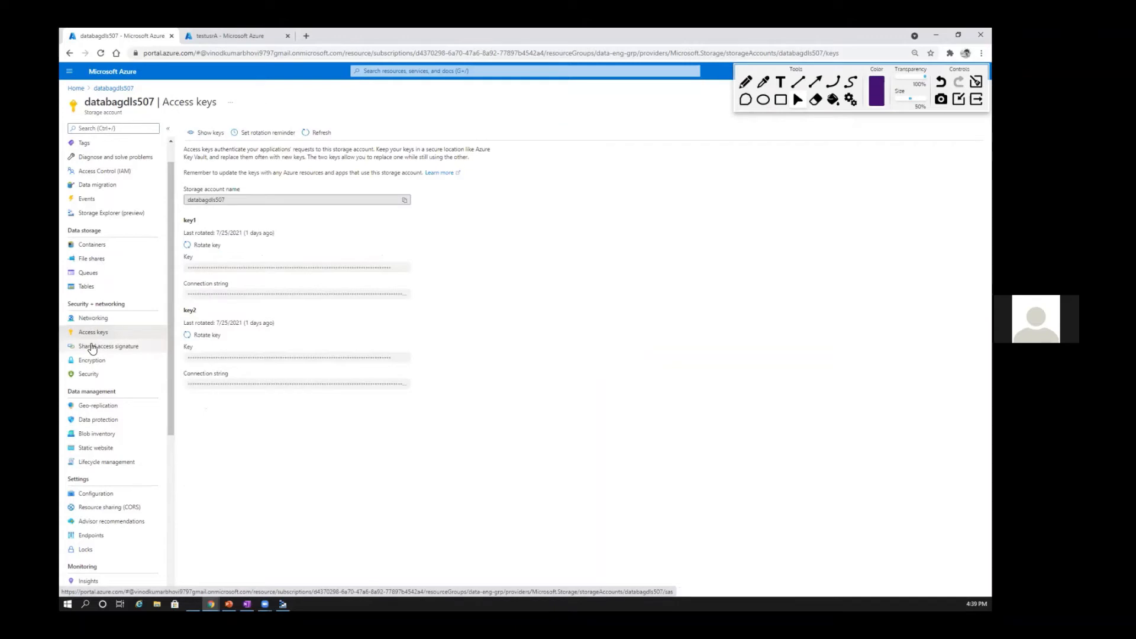
left_click(92, 349)
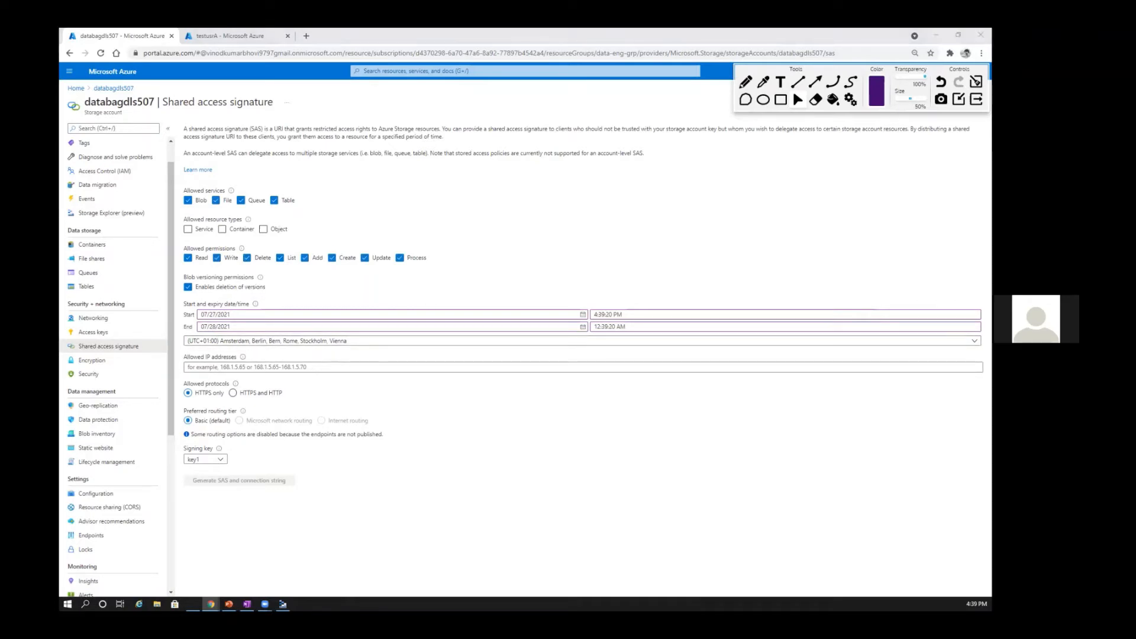
Step: Switch to the PowerPoint presentation at the Storage Account Access Keys slide and maximize its window
key("alt+Tab")
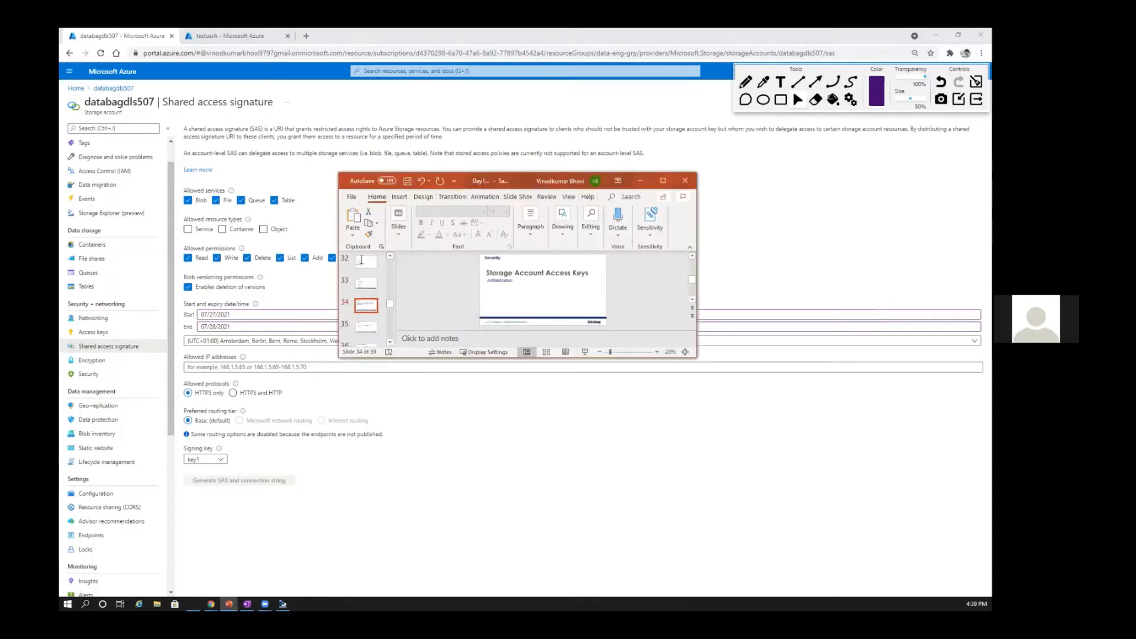
left_click(663, 182)
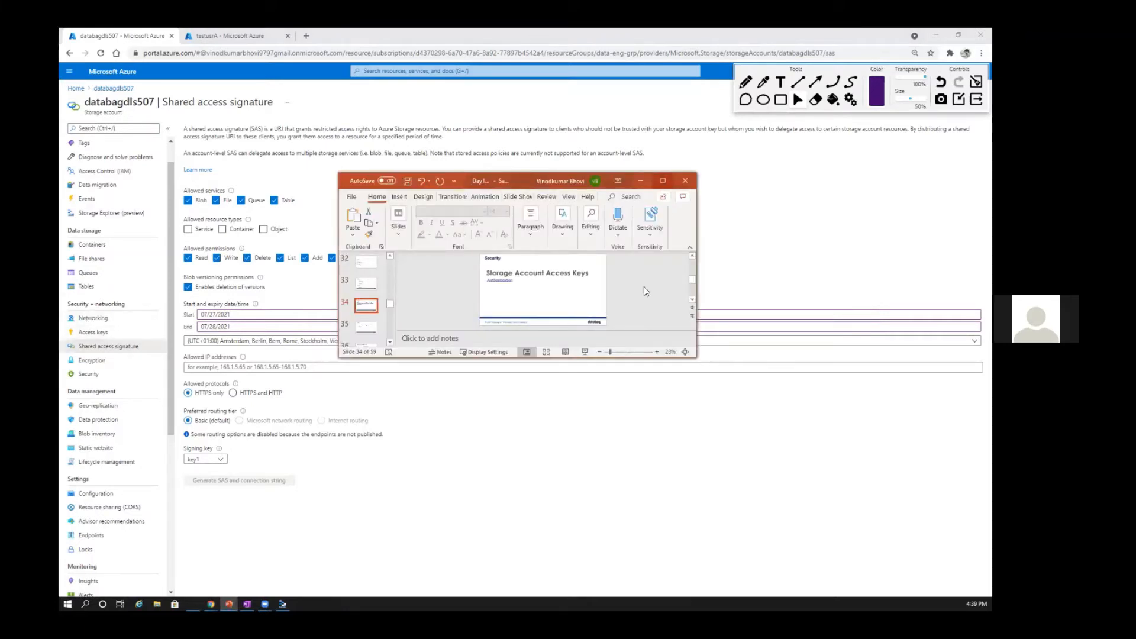
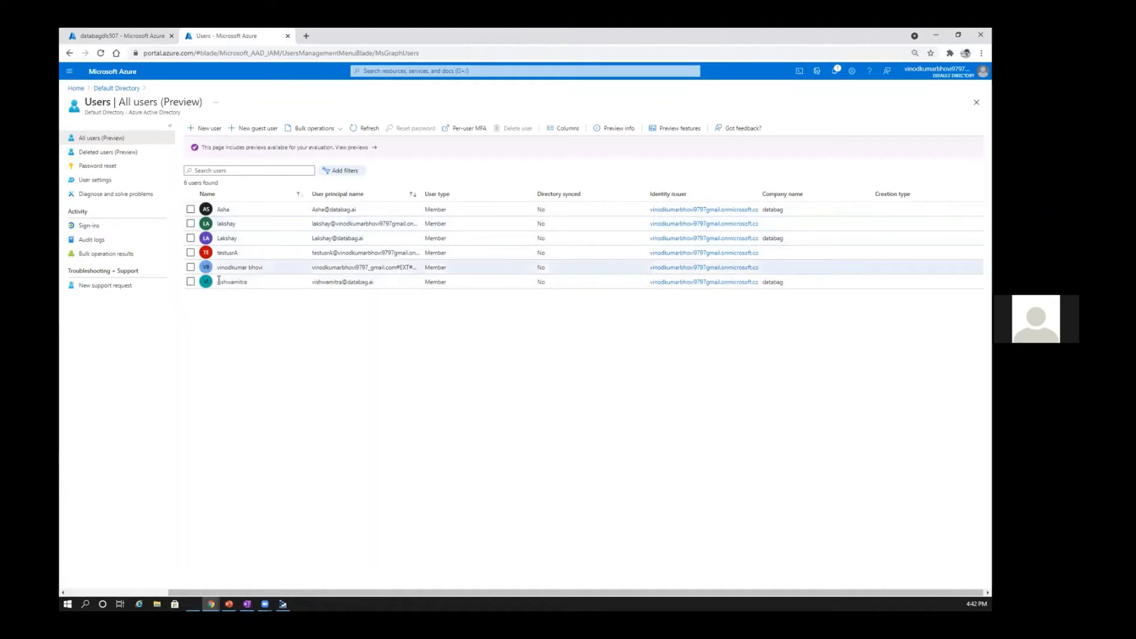
Step: Start a new user in the Default Directory with both the user name and the name set to UserB
left_click(204, 128)
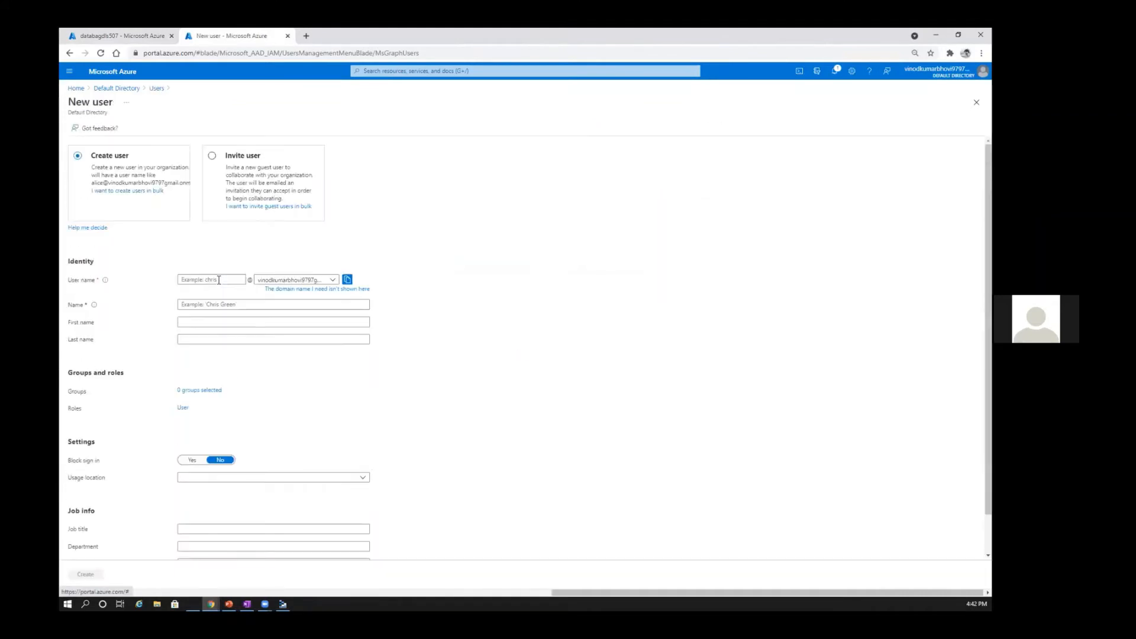
left_click(218, 280)
type("test8")
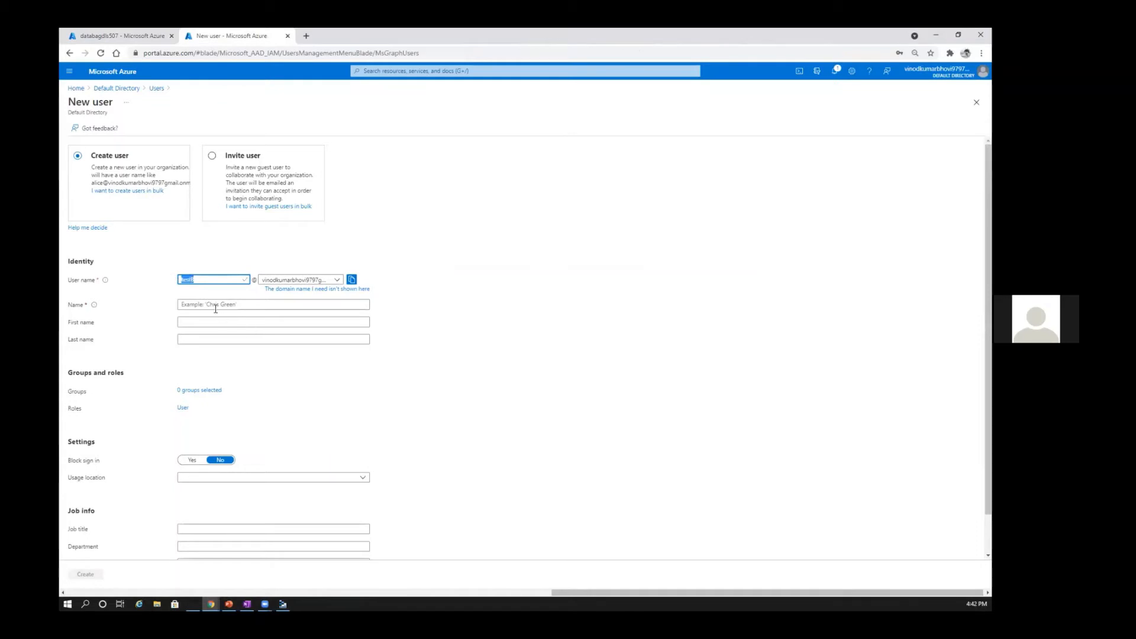
left_click(215, 307)
type("test8")
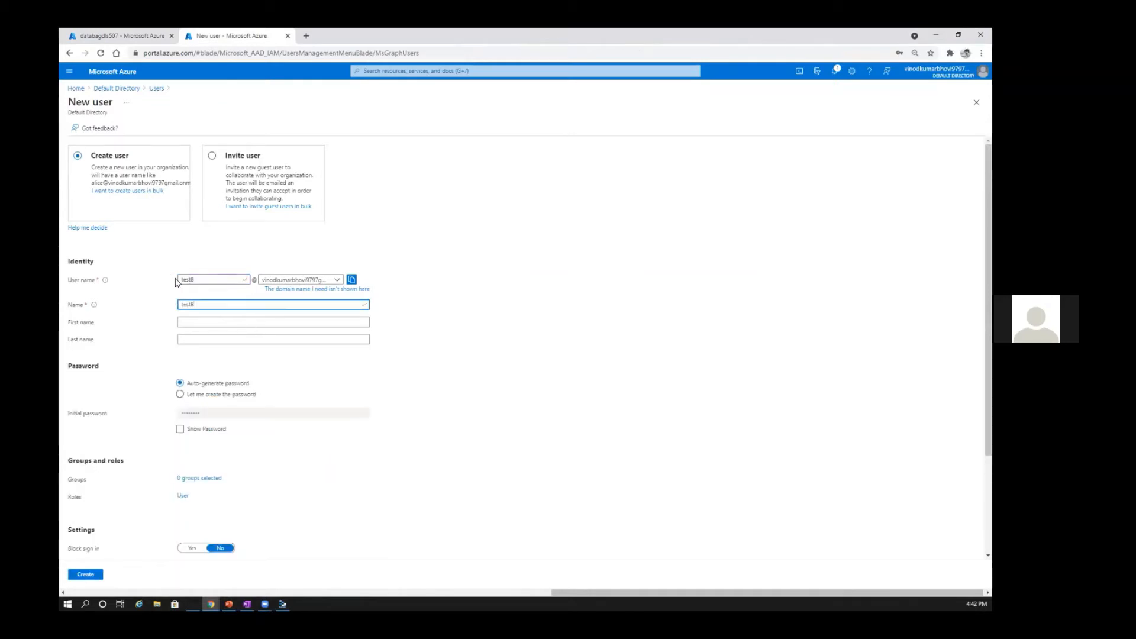
left_click_drag(190, 280, 175, 281)
type("User8")
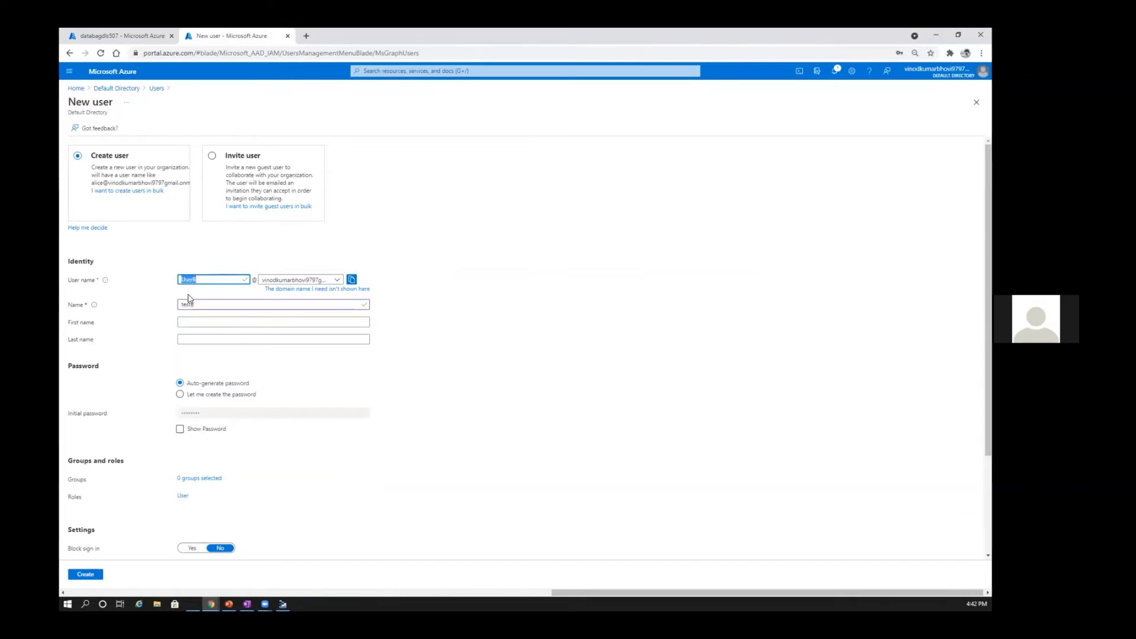
left_click_drag(196, 305, 157, 305)
type("User8")
Step: Choose to create the password manually, enter the new user's initial password, and create the user
left_click(342, 332)
left_click(199, 395)
left_click(208, 412)
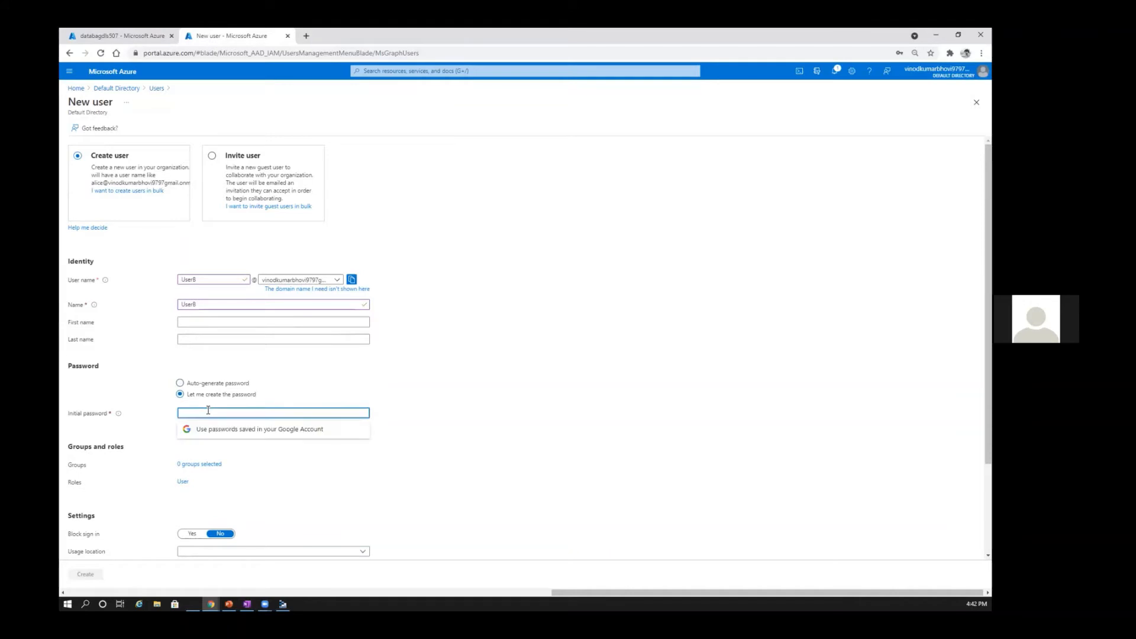
type("****")
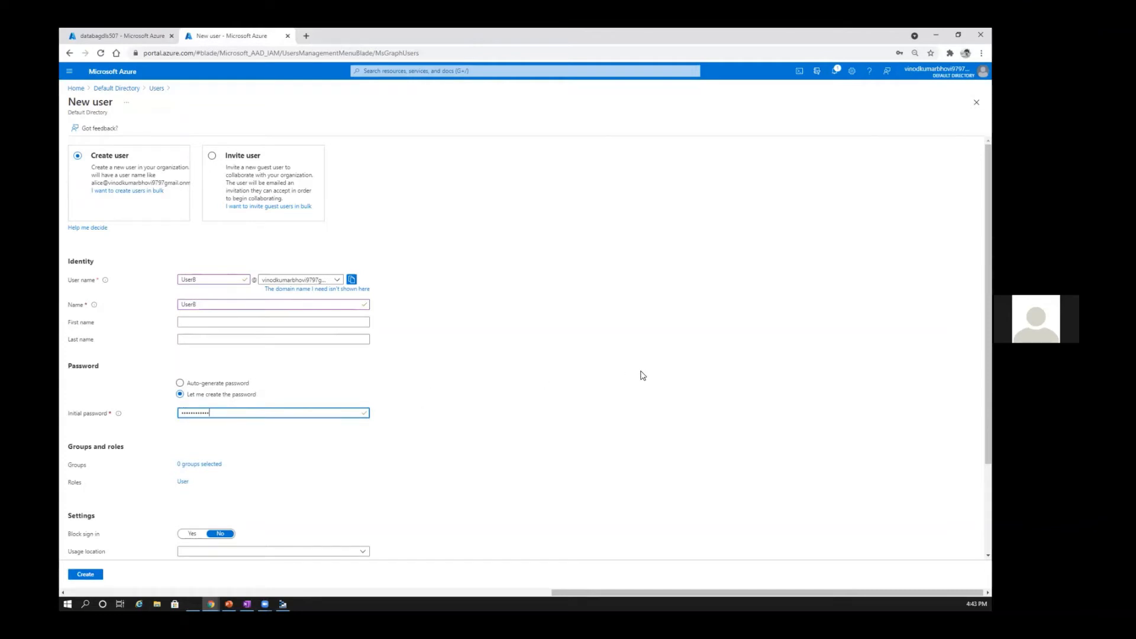
scroll(616, 385, "down", 3)
left_click(88, 573)
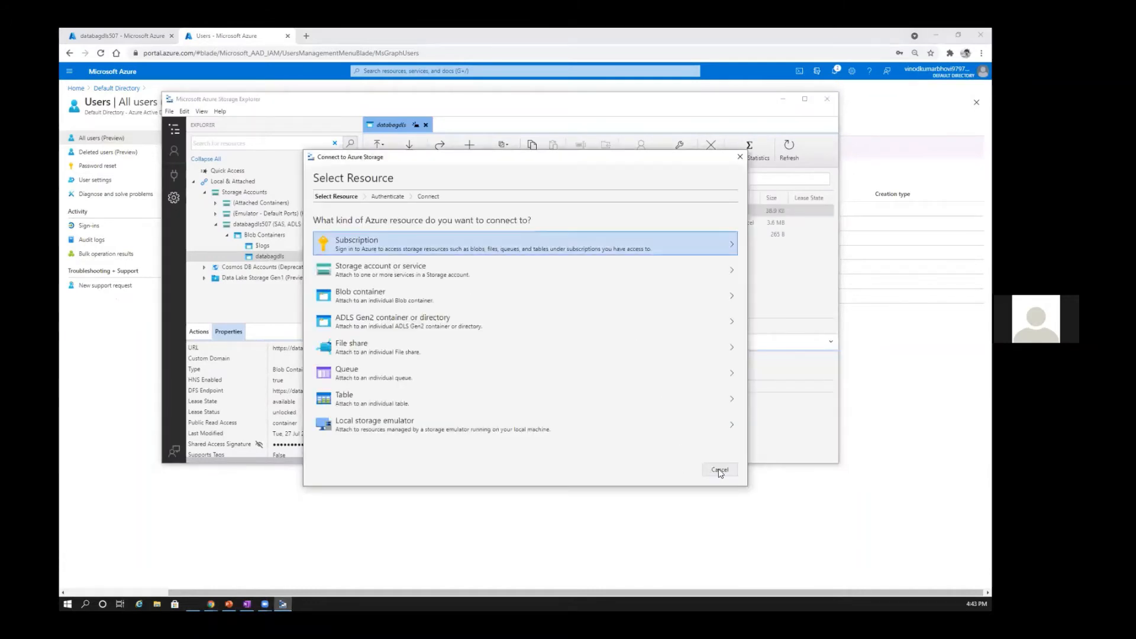
Step: Minimize Storage Explorer, mark the Access Control (IAM) entry of databagdls507 with a purple arrow, and clear the annotation
left_click(782, 101)
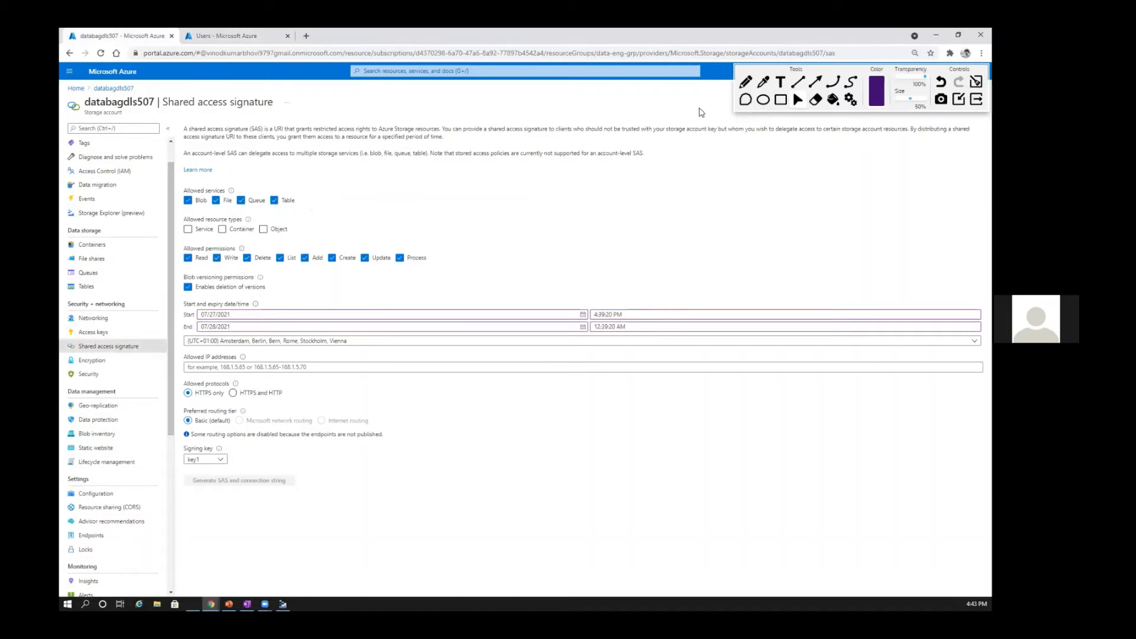
left_click(793, 89)
left_click_drag(315, 174, 143, 172)
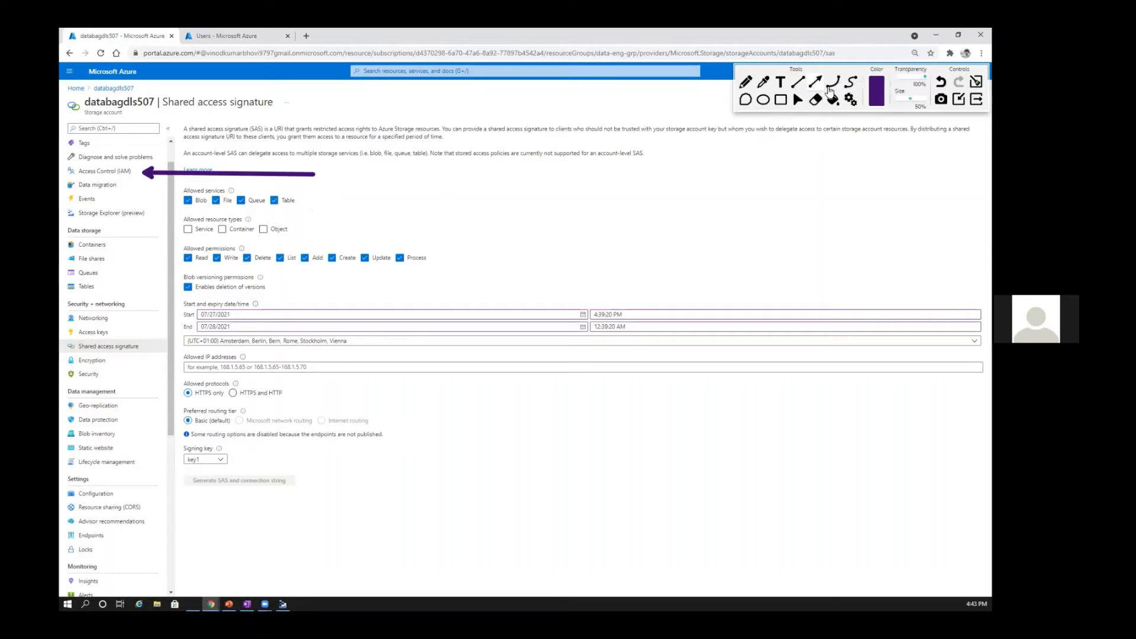
left_click(976, 82)
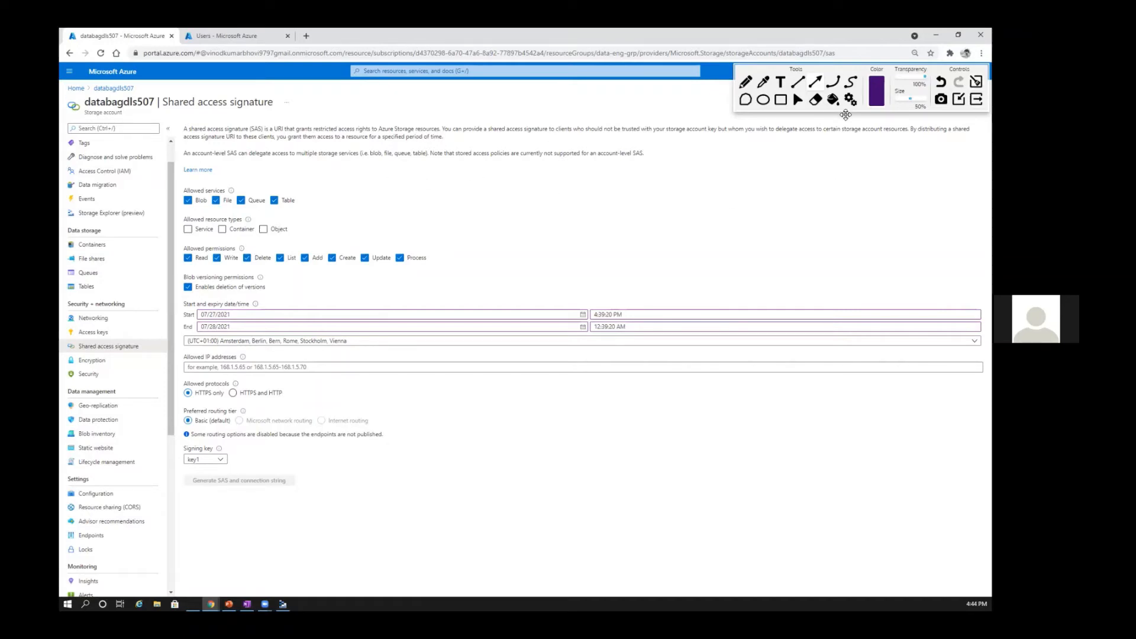
left_click(799, 104)
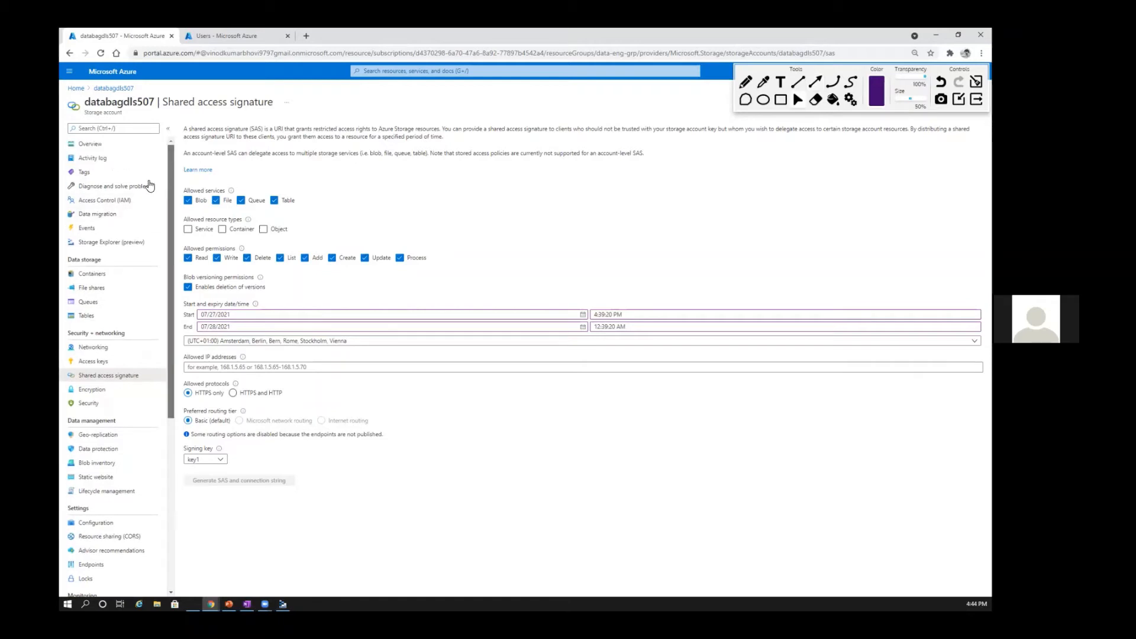
Step: Open Access Control (IAM) for databagdls507 and review the signed-in account's own access and the resource's role assignments
scroll(136, 195, "up", 2)
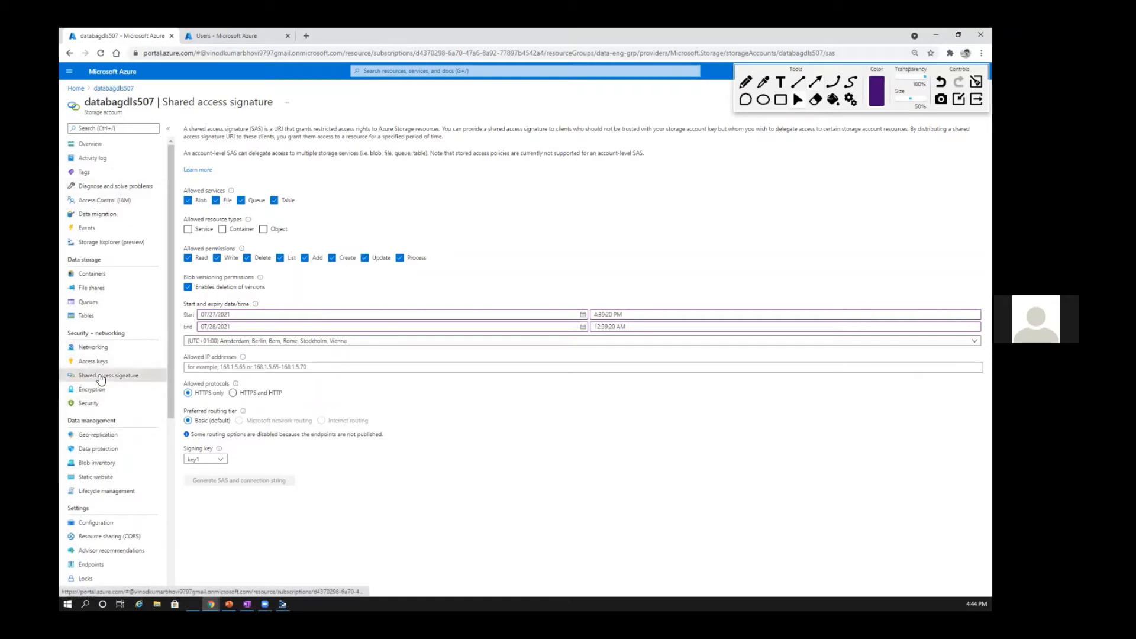
left_click(95, 200)
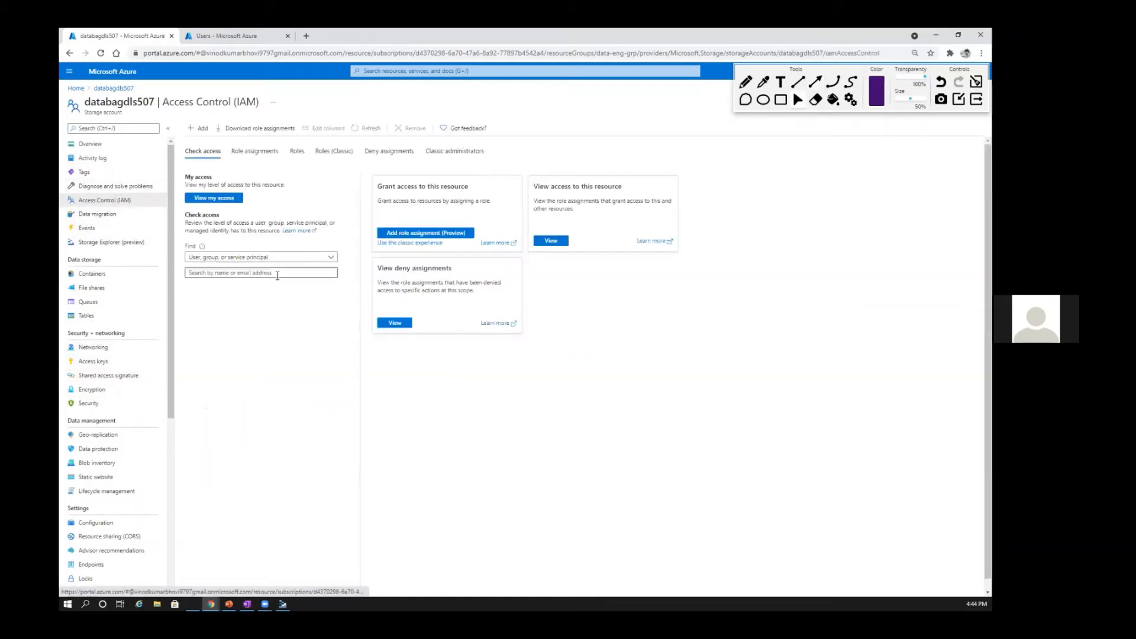
left_click(215, 202)
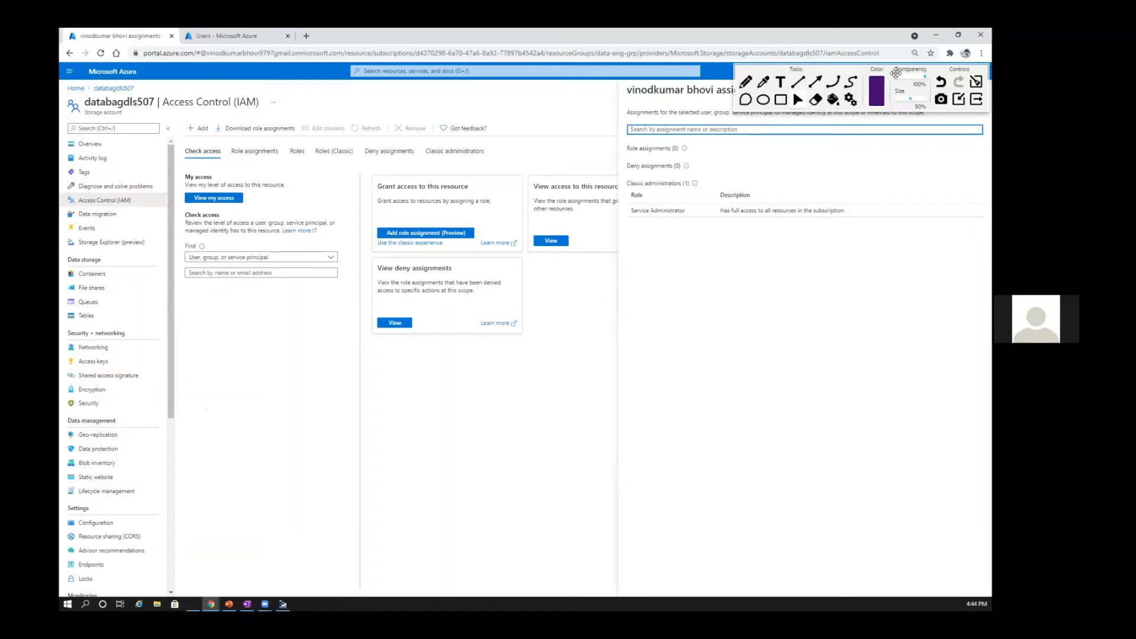
mouse_move(758, 71)
left_mouse_down()
mouse_move(751, 61)
mouse_move(767, 416)
mouse_move(763, 469)
mouse_move(731, 549)
left_mouse_up()
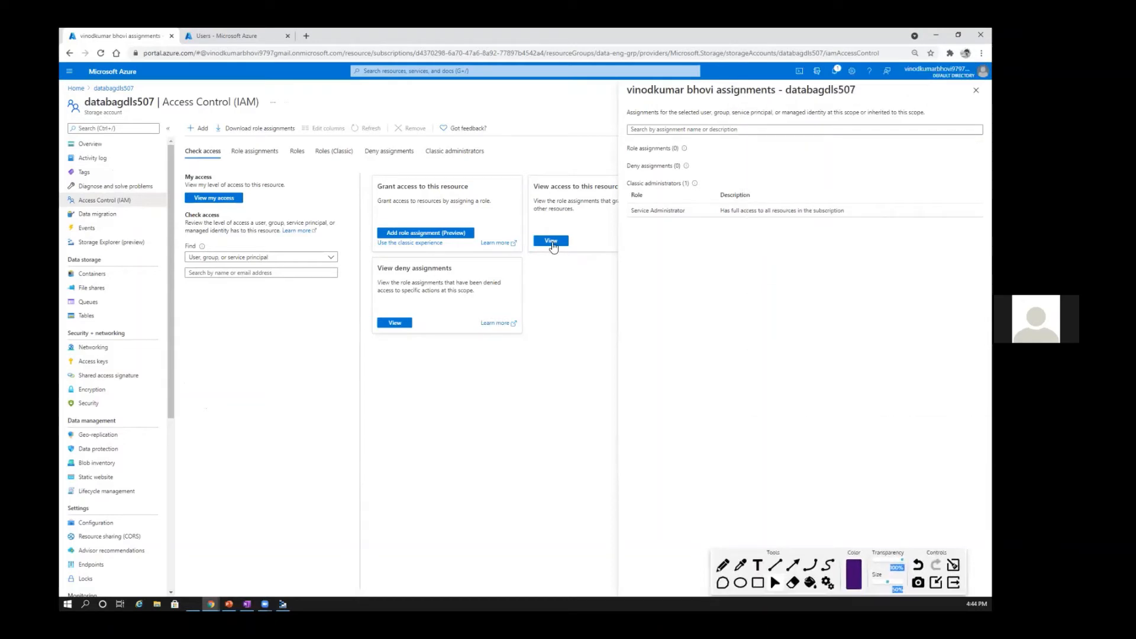
left_click(561, 241)
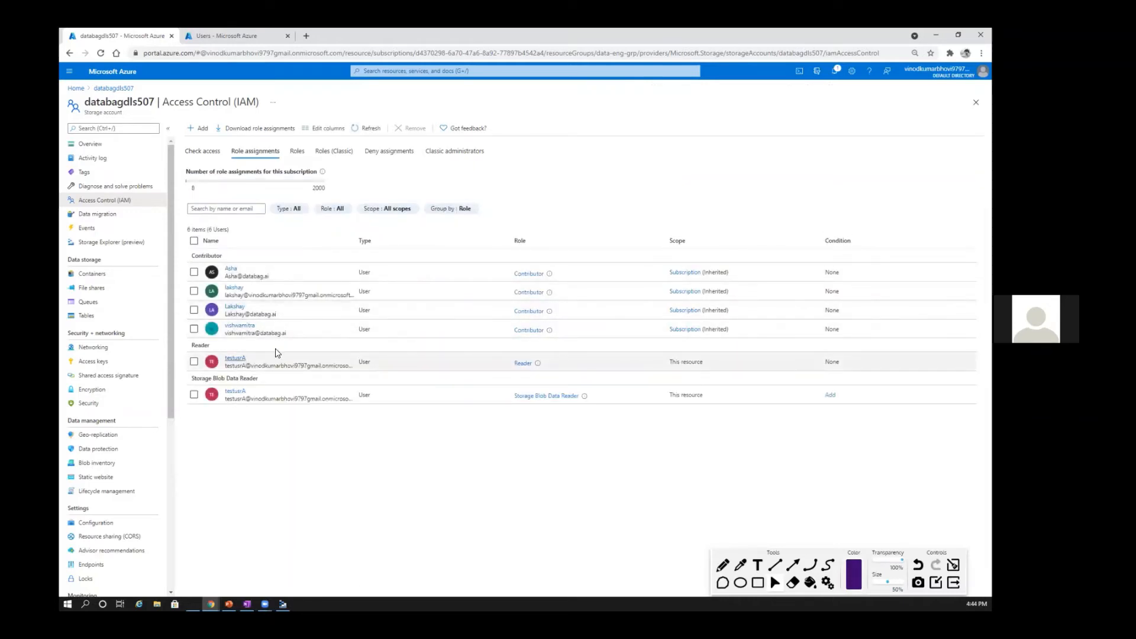
Step: Start adding a role assignment on databagdls507 with the classic form and choose the Reader role
left_click(212, 155)
left_click(199, 128)
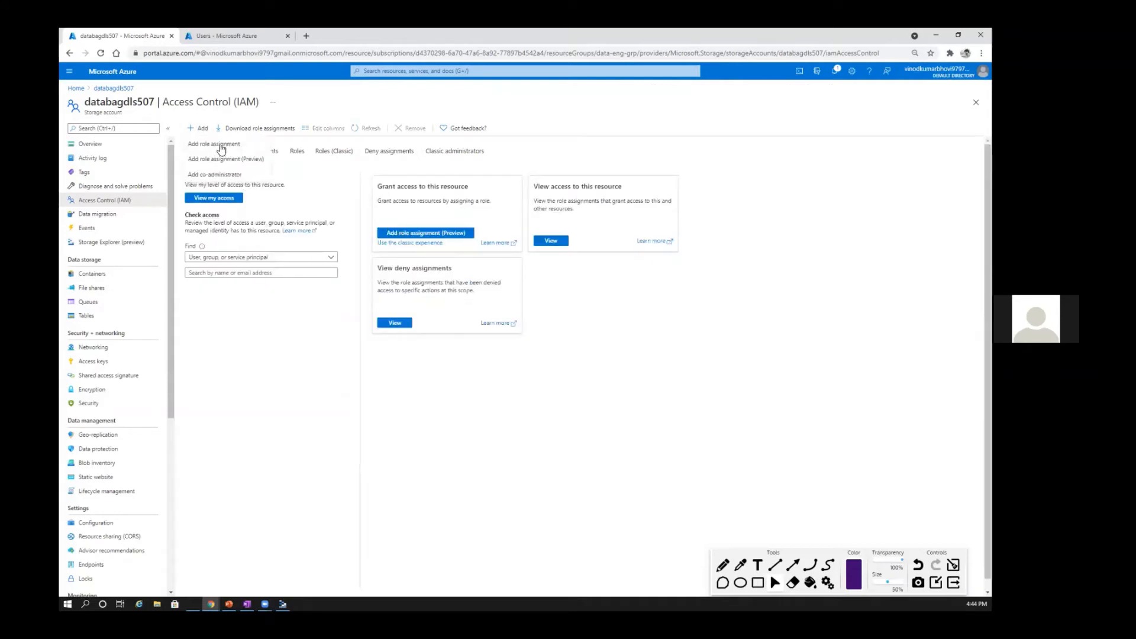
left_click(221, 149)
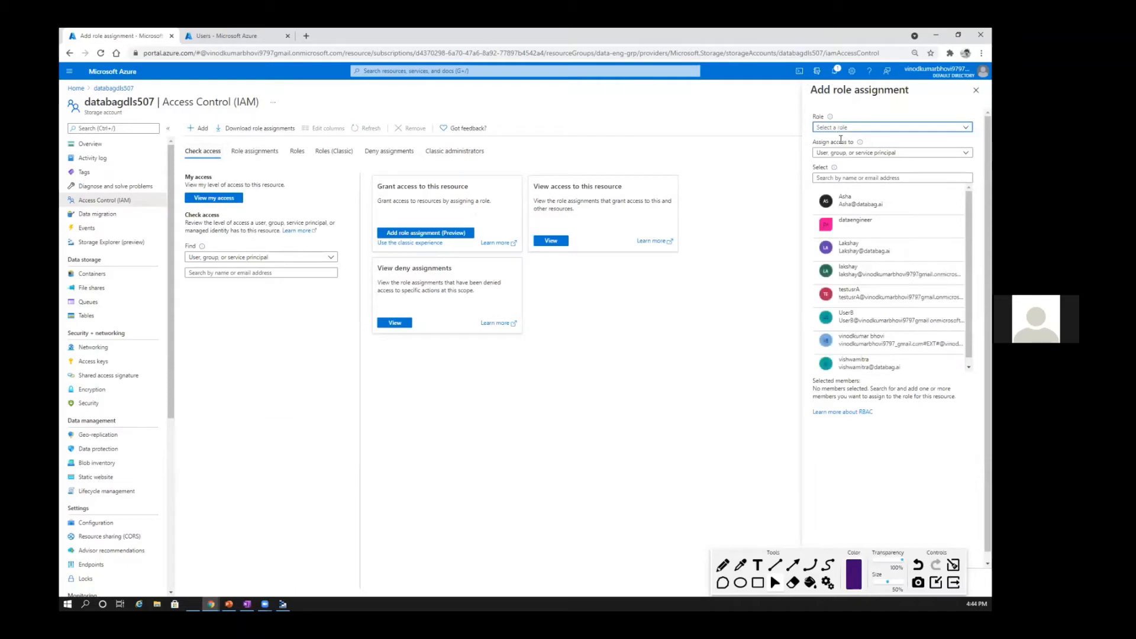
left_click(827, 126)
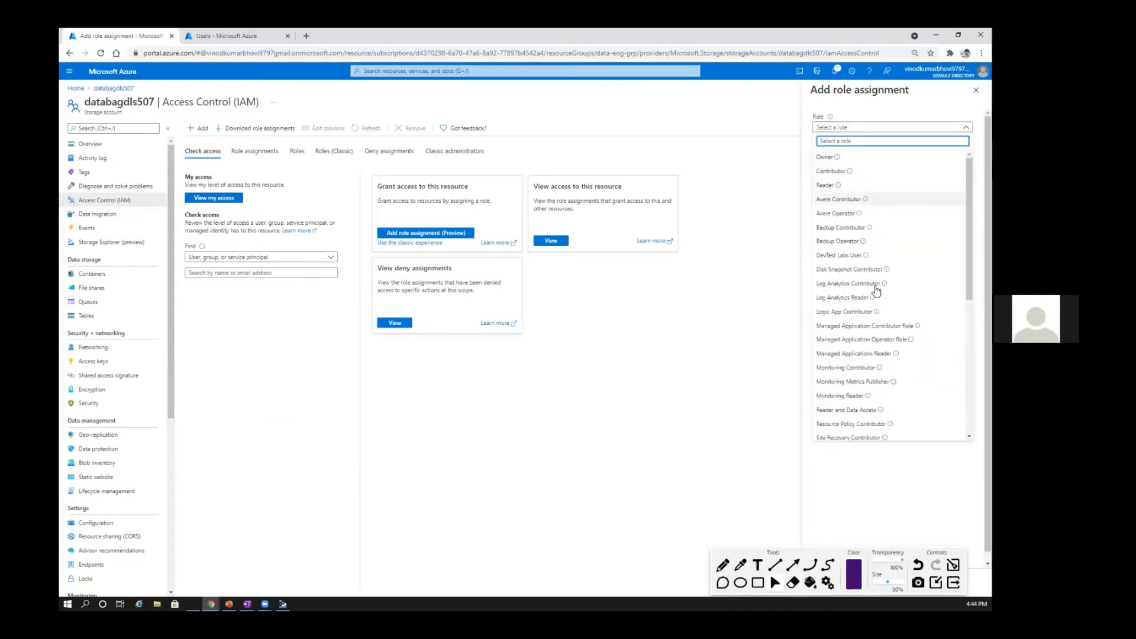
scroll(861, 356, "down", 5)
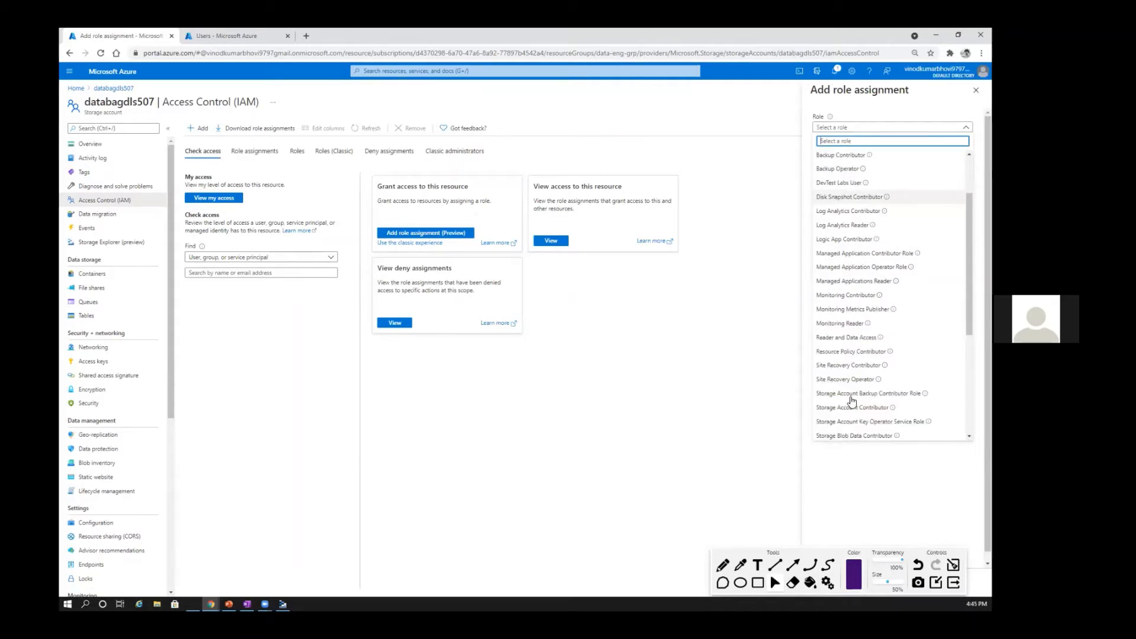
scroll(847, 260, "down", 1)
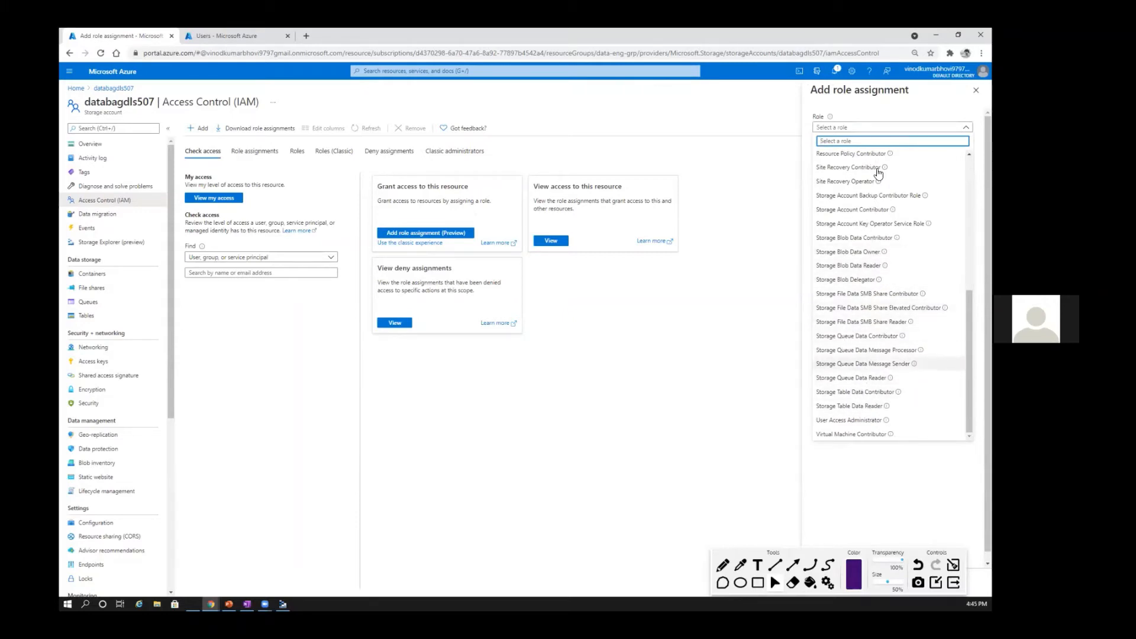
scroll(846, 237, "up", 5)
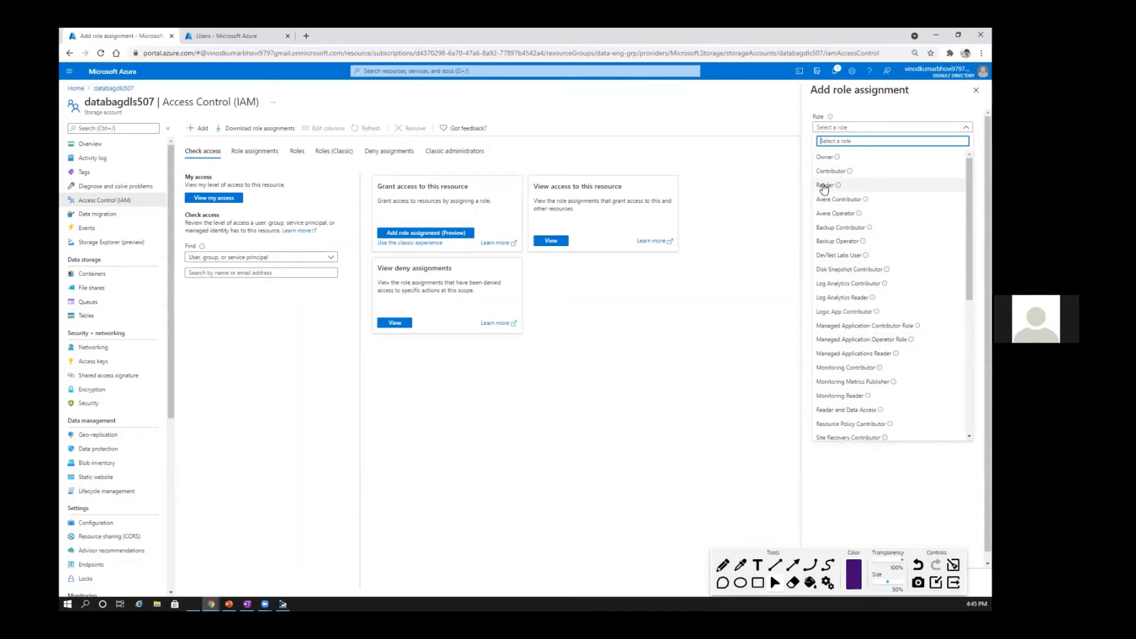
left_click(824, 187)
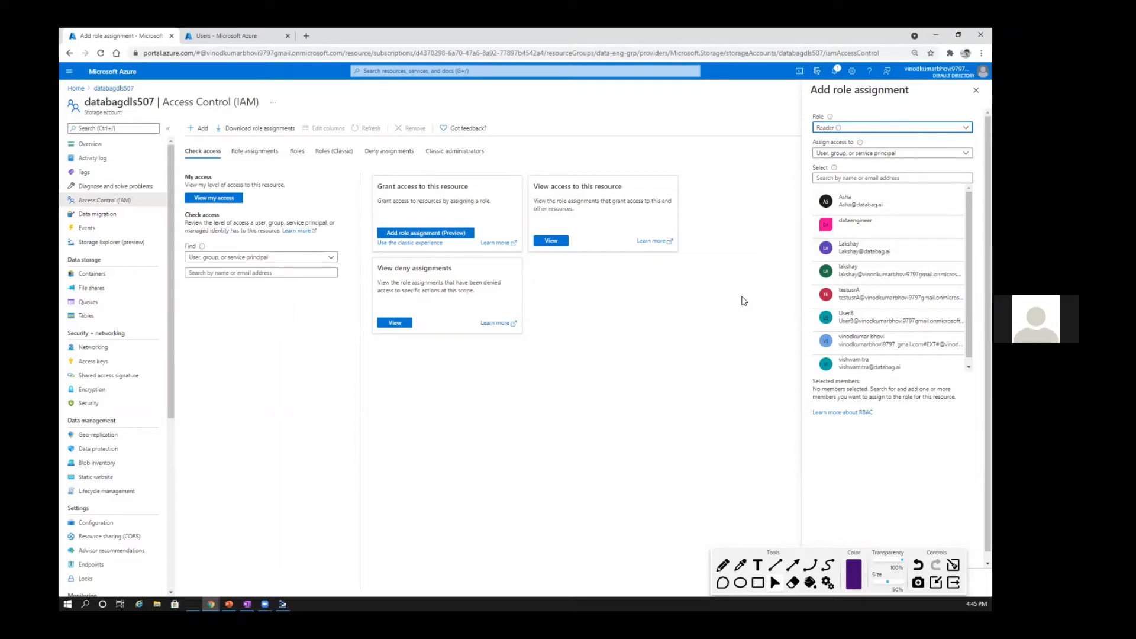
Step: Select UserB as the member, move the annotation toolbar out of the way, and save the role assignment
left_click(881, 317)
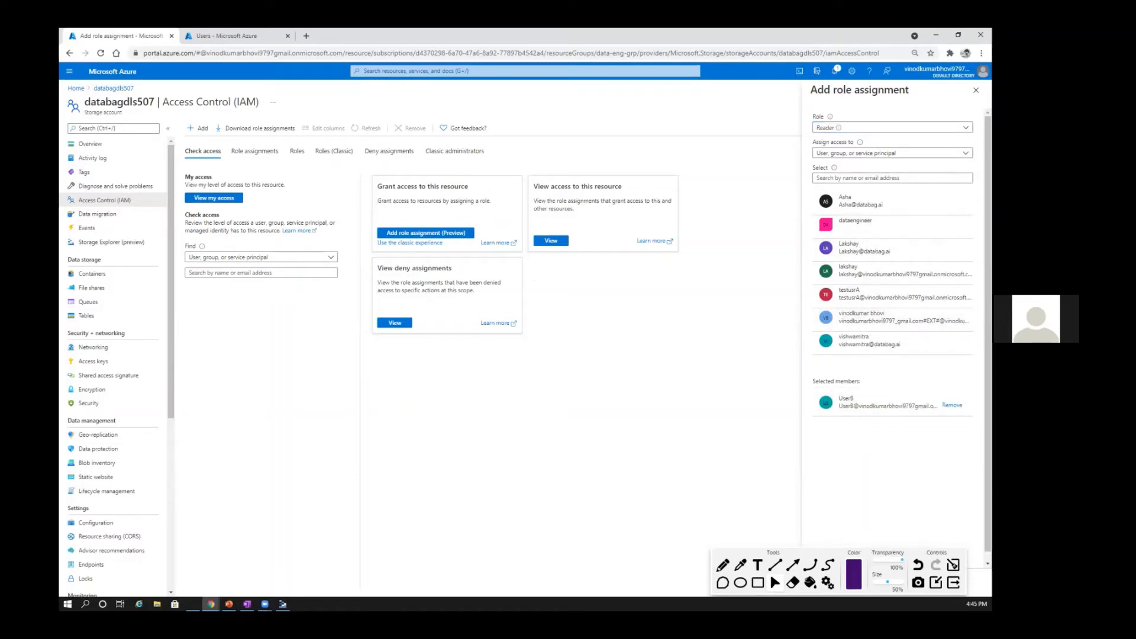
left_click_drag(912, 554, 910, 550)
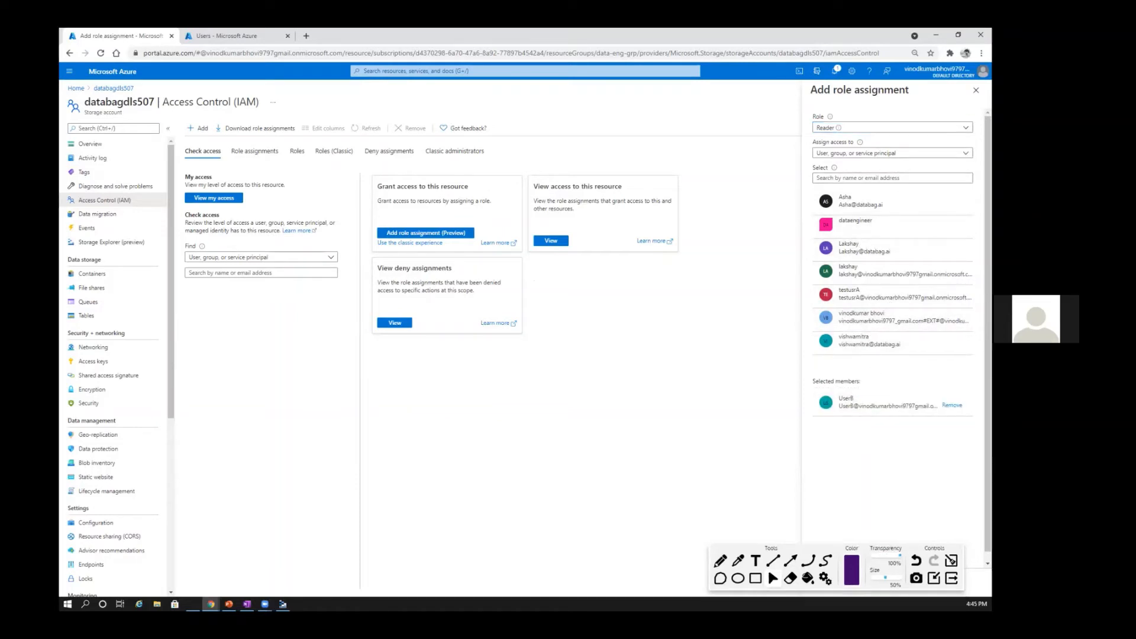
mouse_move(938, 550)
left_mouse_down()
mouse_move(337, 517)
mouse_move(311, 549)
left_mouse_up()
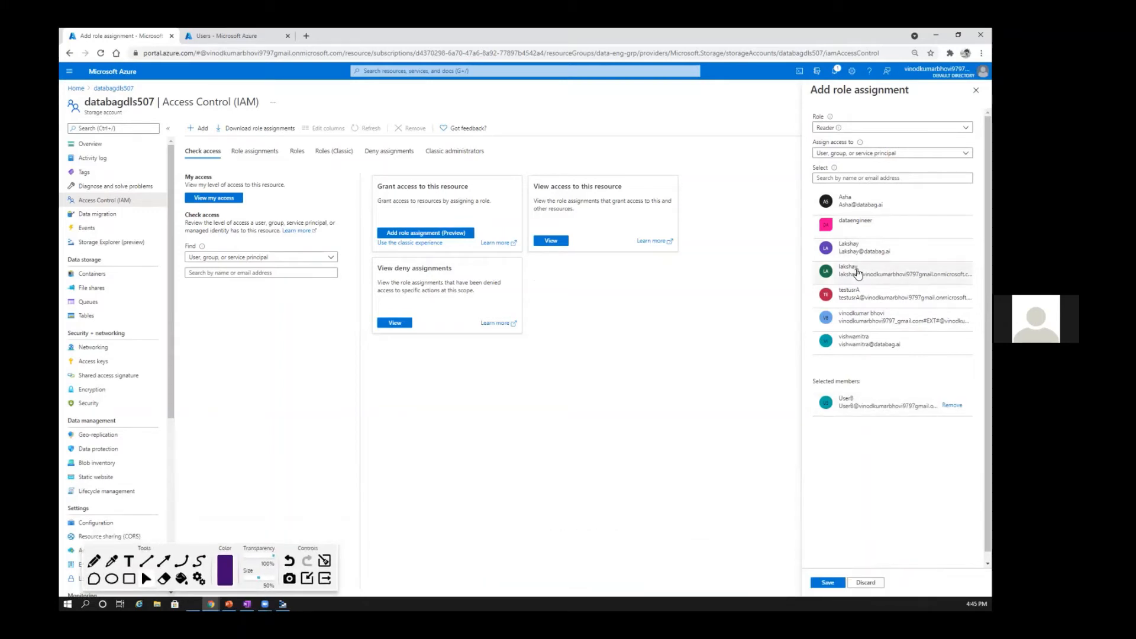
left_click(828, 583)
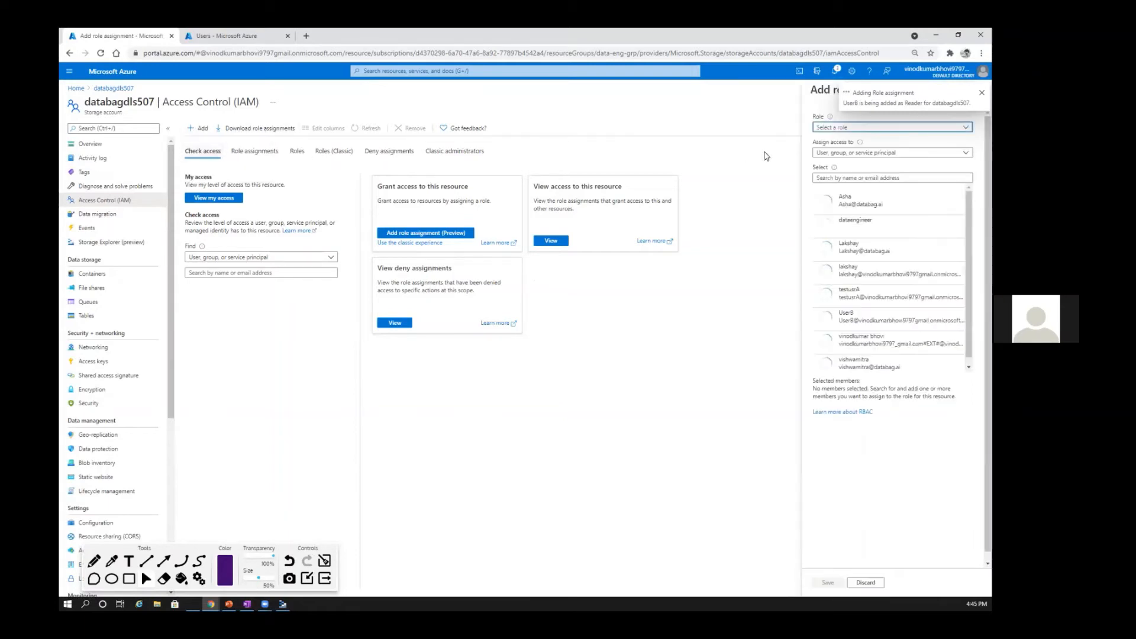
Step: Assign the Storage Blob Data Reader role to UserB on databagdls507, and view the resource's role assignments
left_click(854, 127)
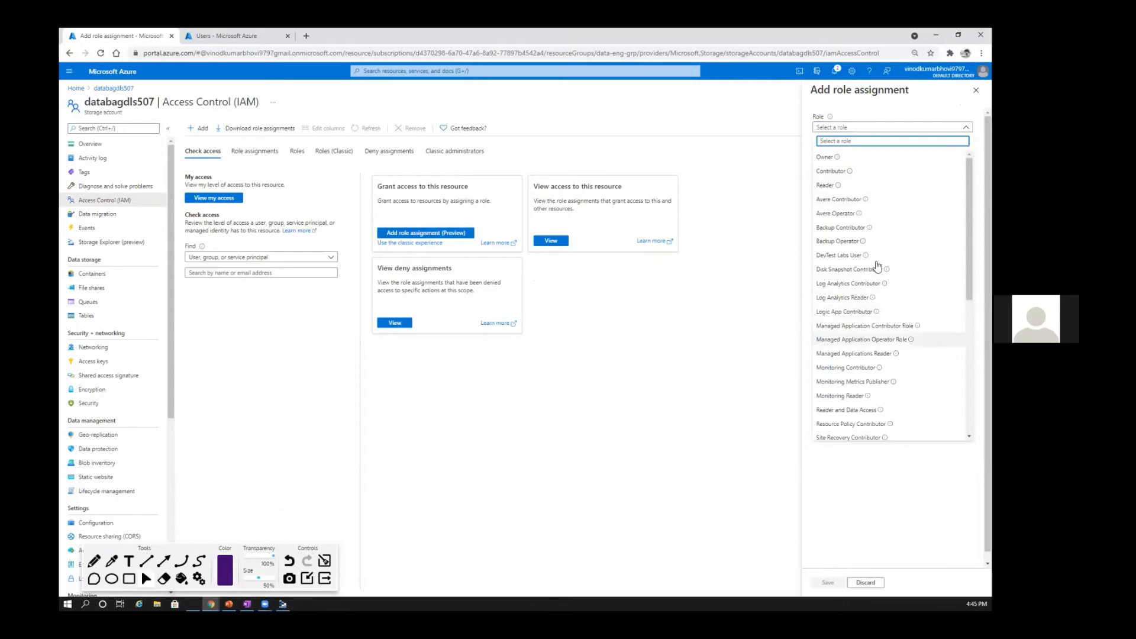
scroll(878, 266, "down", 4)
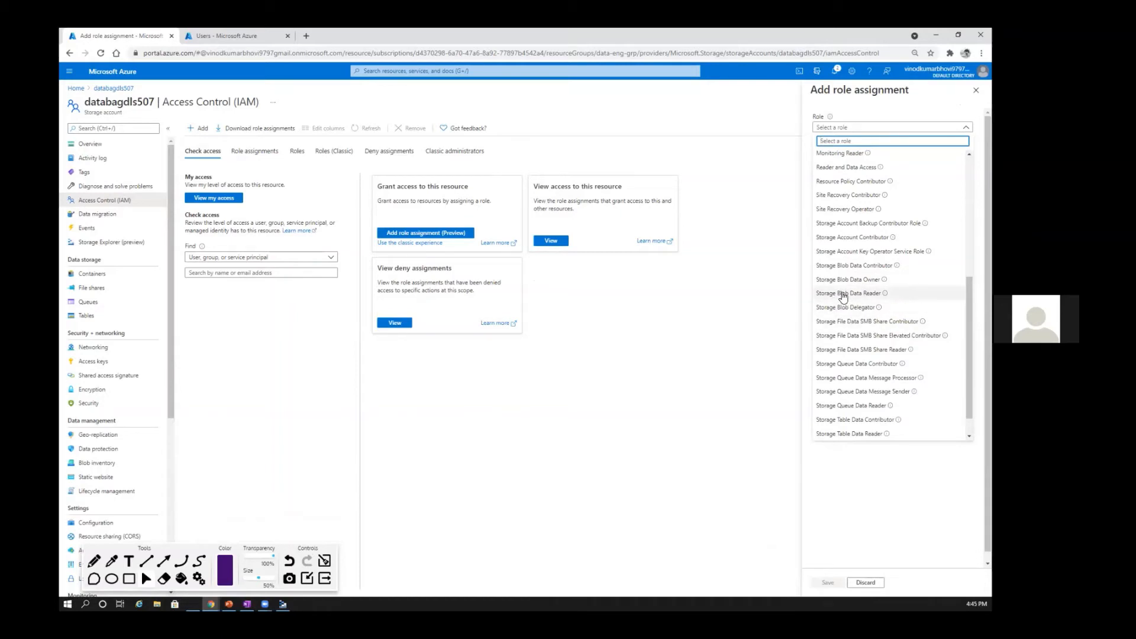
left_click(844, 294)
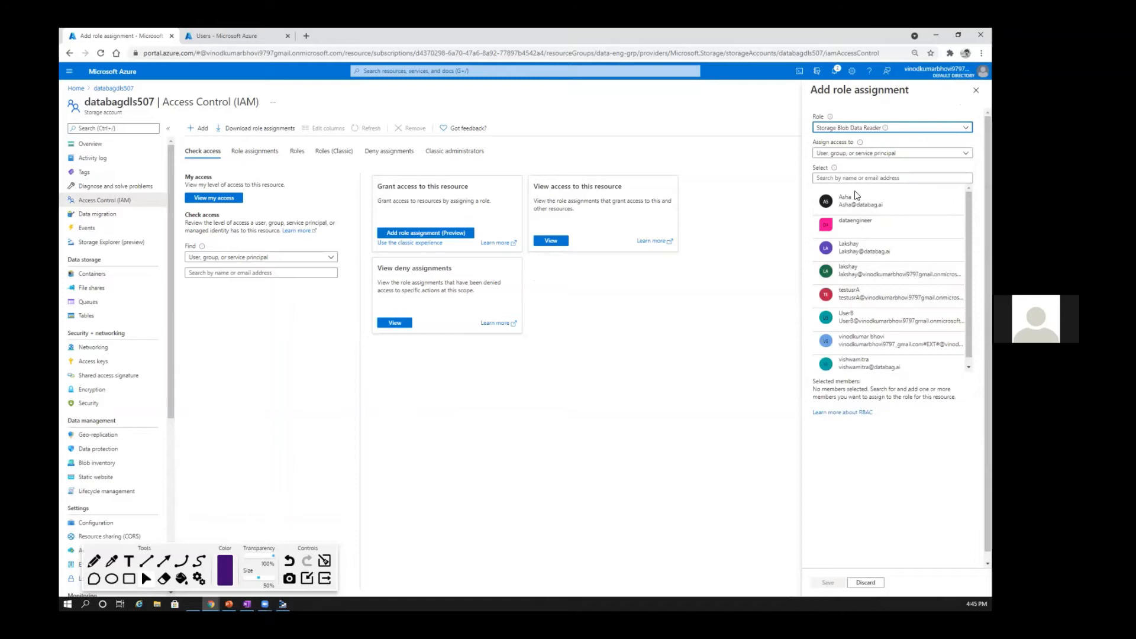
left_click(819, 578)
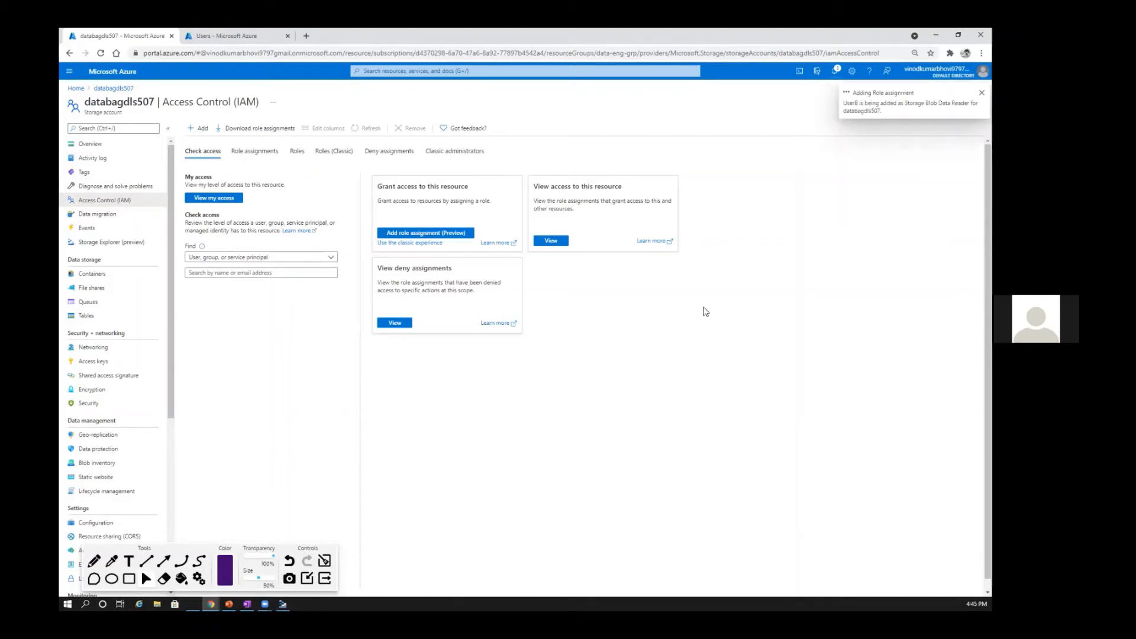
left_click(551, 241)
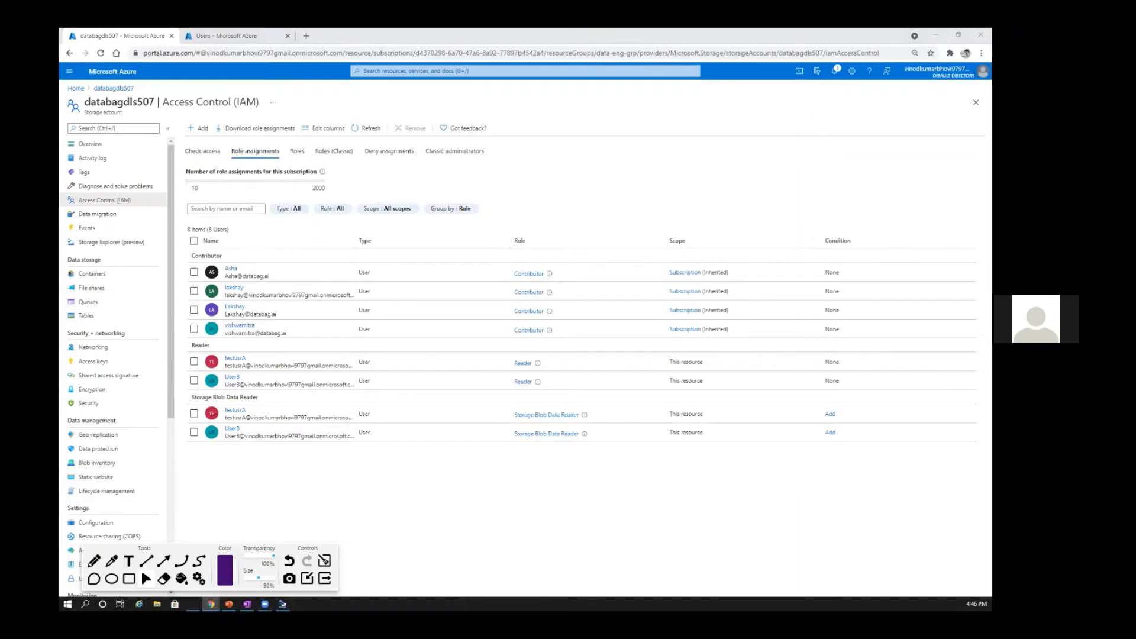
Step: Switch to Azure Storage Explorer and detach the SAS connection to databagdls507
key("alt+Tab")
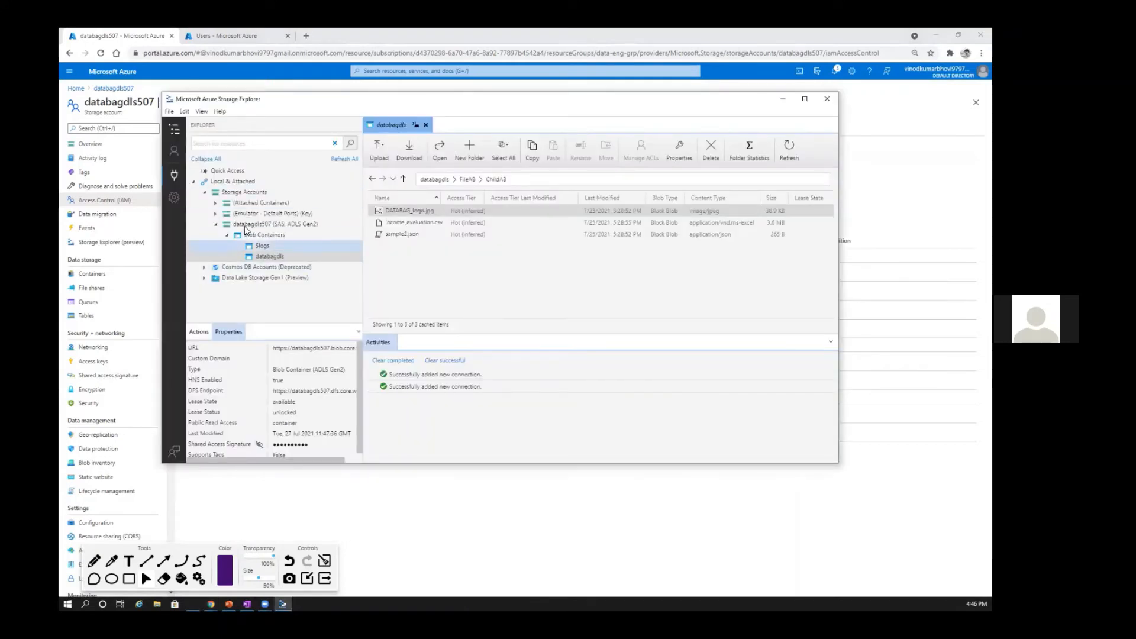
right_click(256, 236)
left_click(261, 242)
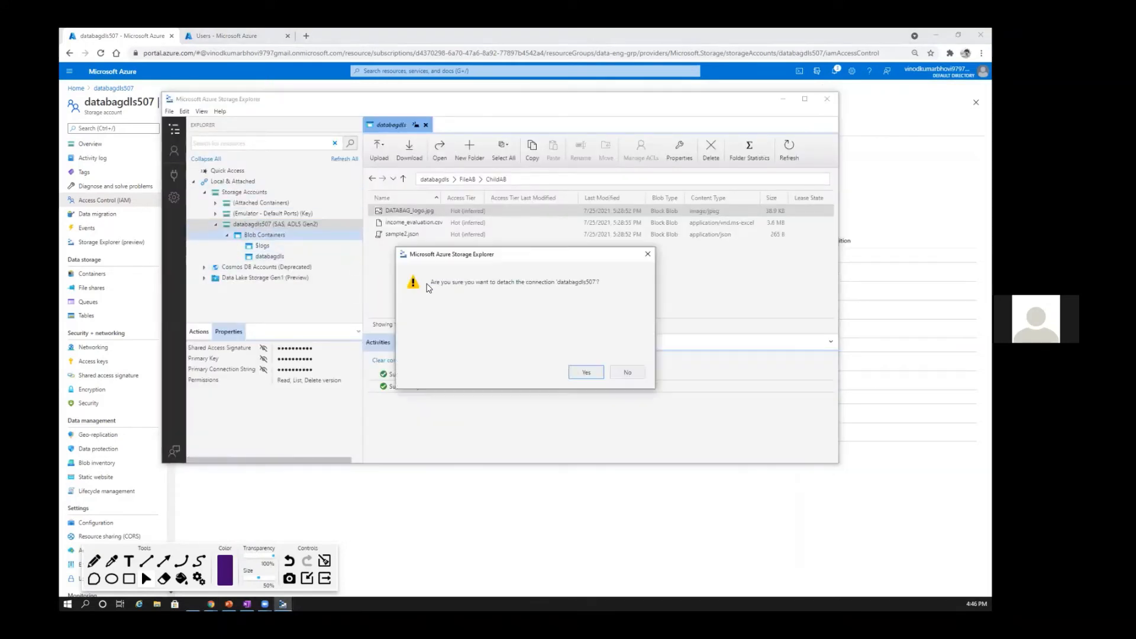
left_click(573, 372)
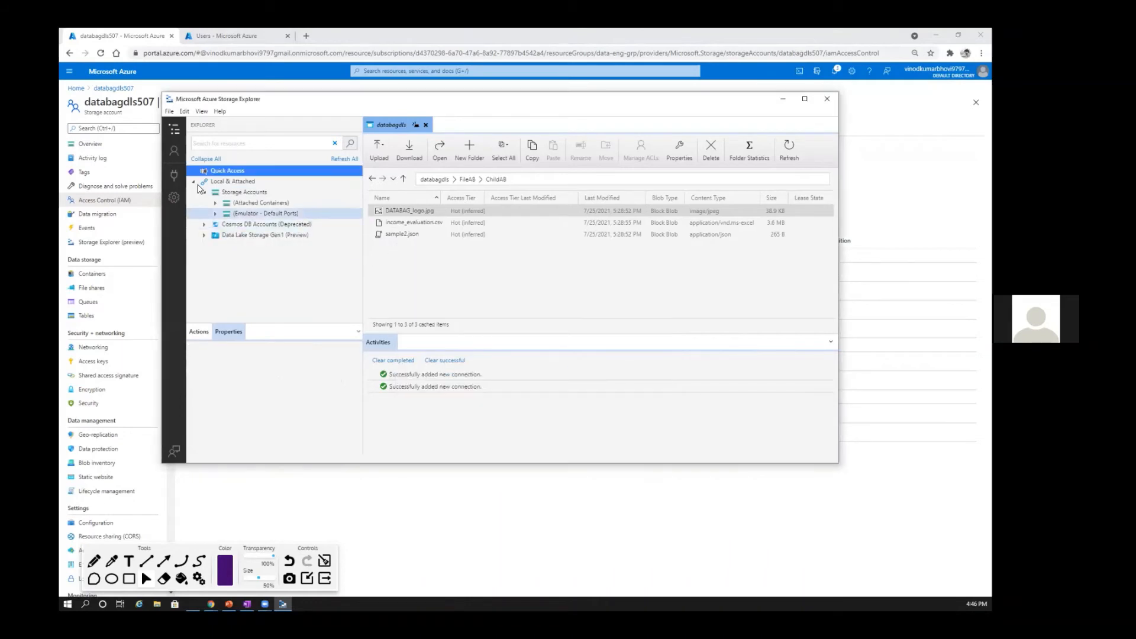
Step: Start connecting Storage Explorer to a subscription in the Azure environment, choosing to sign in with another account
left_click(175, 176)
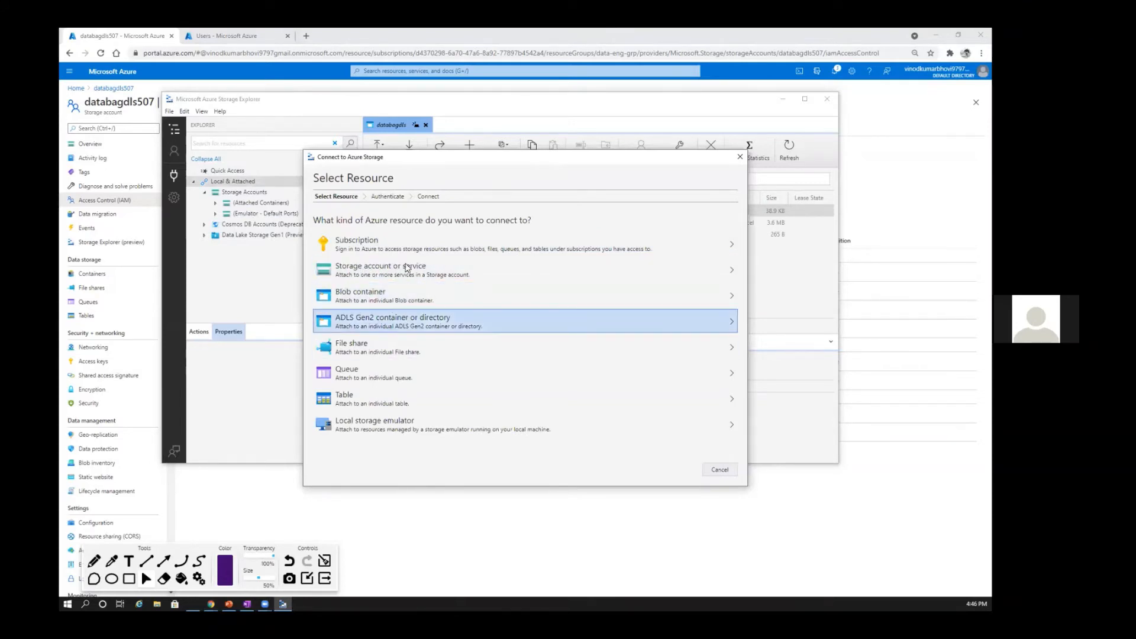
left_click(350, 244)
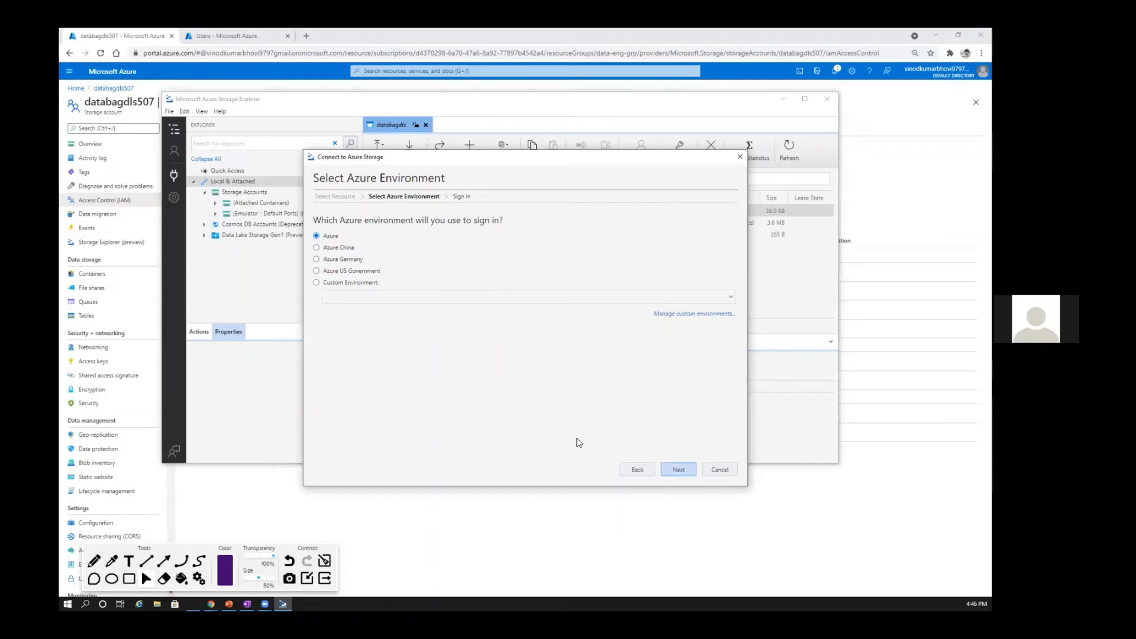
left_click(679, 470)
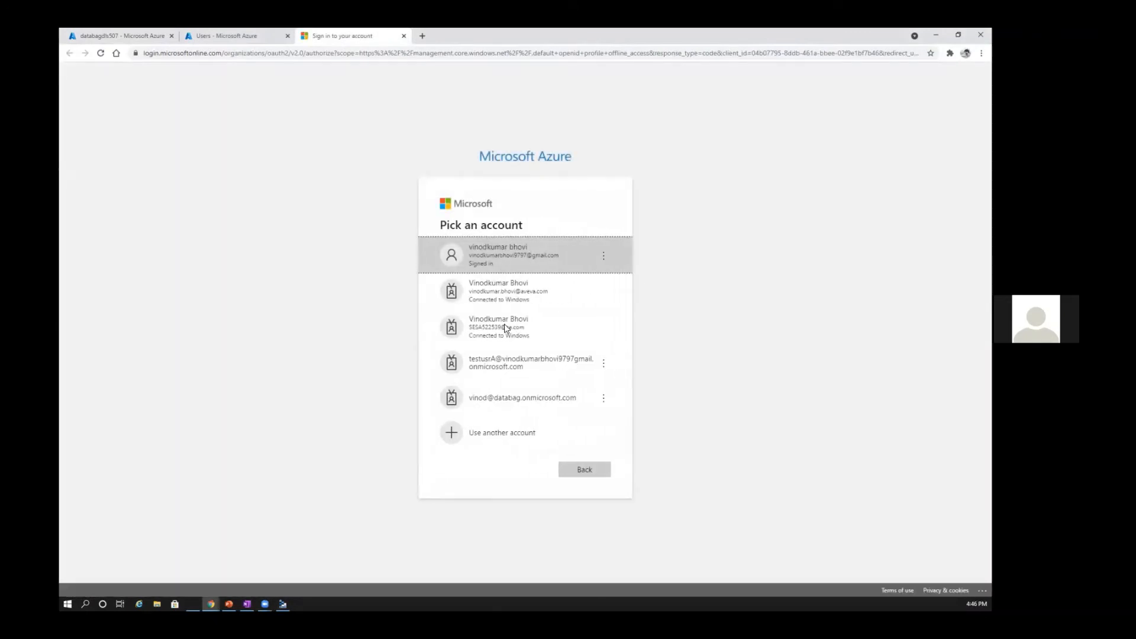
left_click(485, 296)
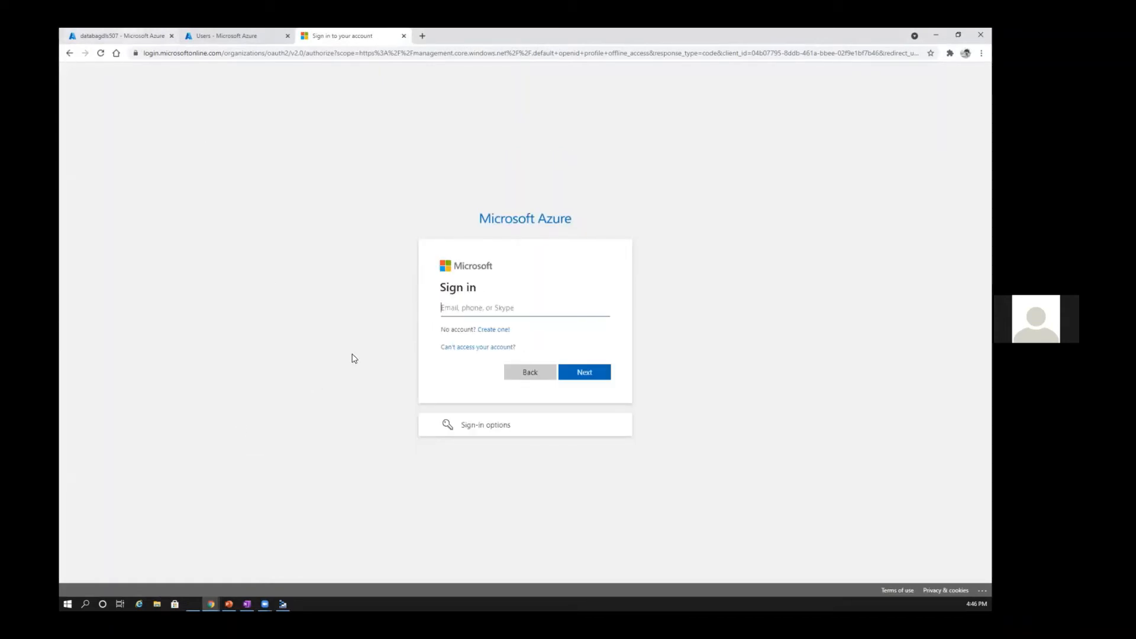
Step: Copy UserB's principal name from the portal profile and sign in with it and the account password
left_click(122, 36)
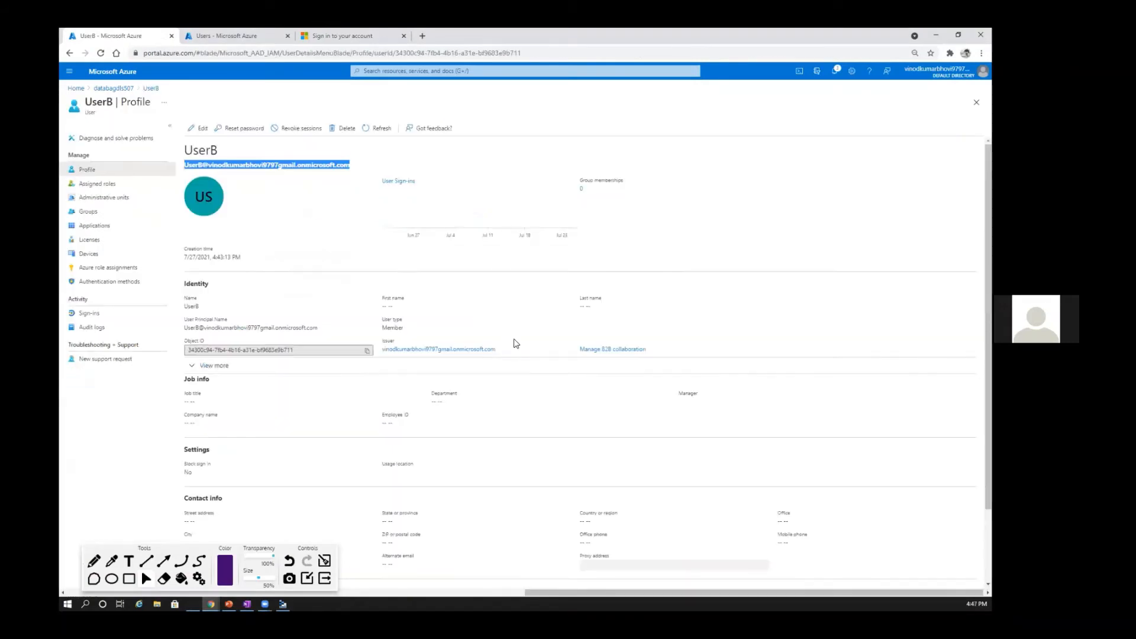
key("ctrl+v")
key("Return")
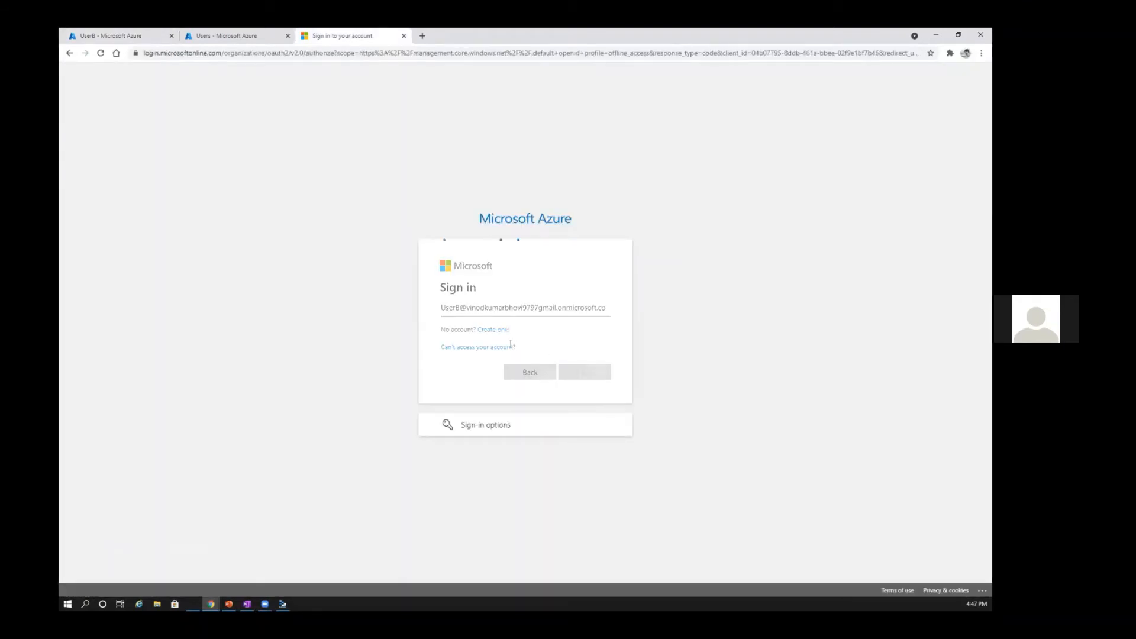
type("•••")
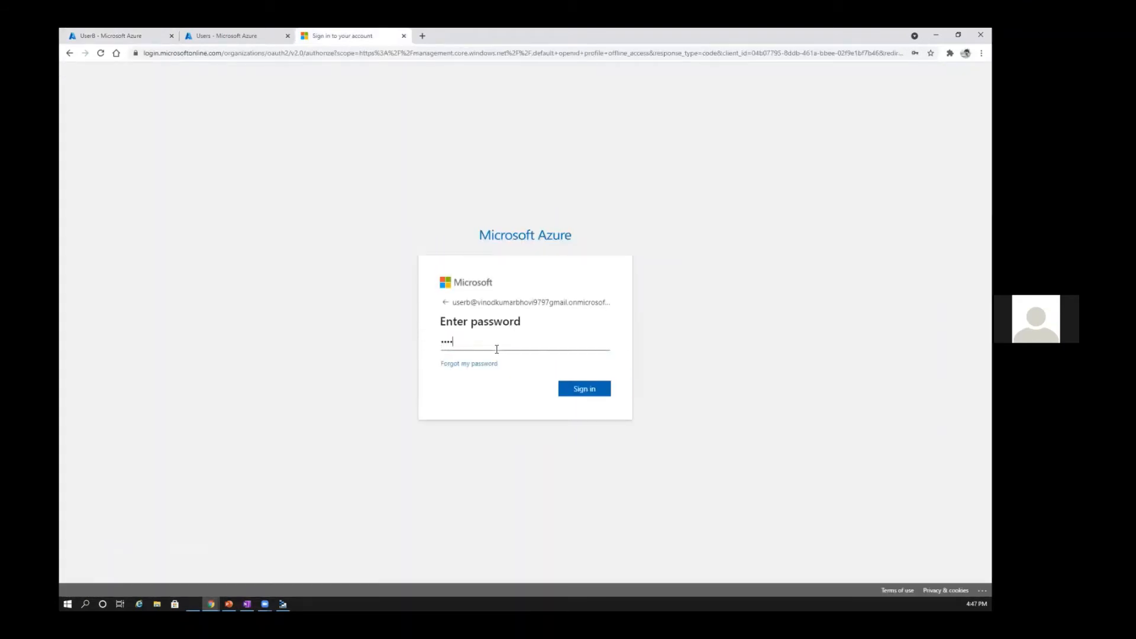
key("BackSpace")
type("•••••••")
key("Return")
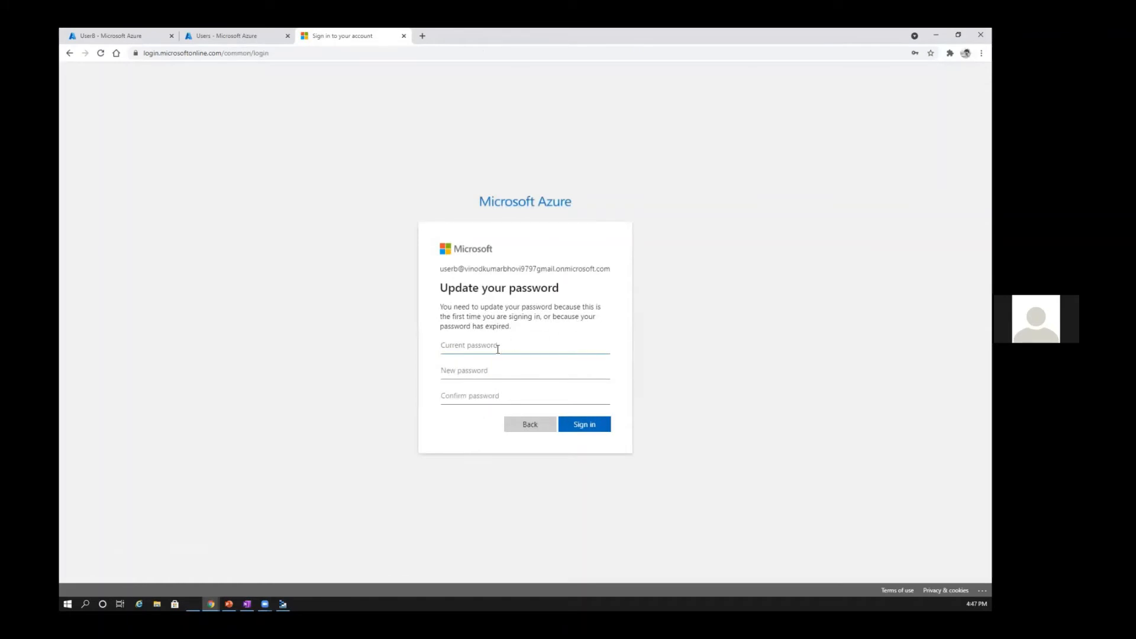
Step: Update UserB's password by entering the current password and the new password with its confirmation, and complete the sign-in
type("••••••••••")
left_click(488, 369)
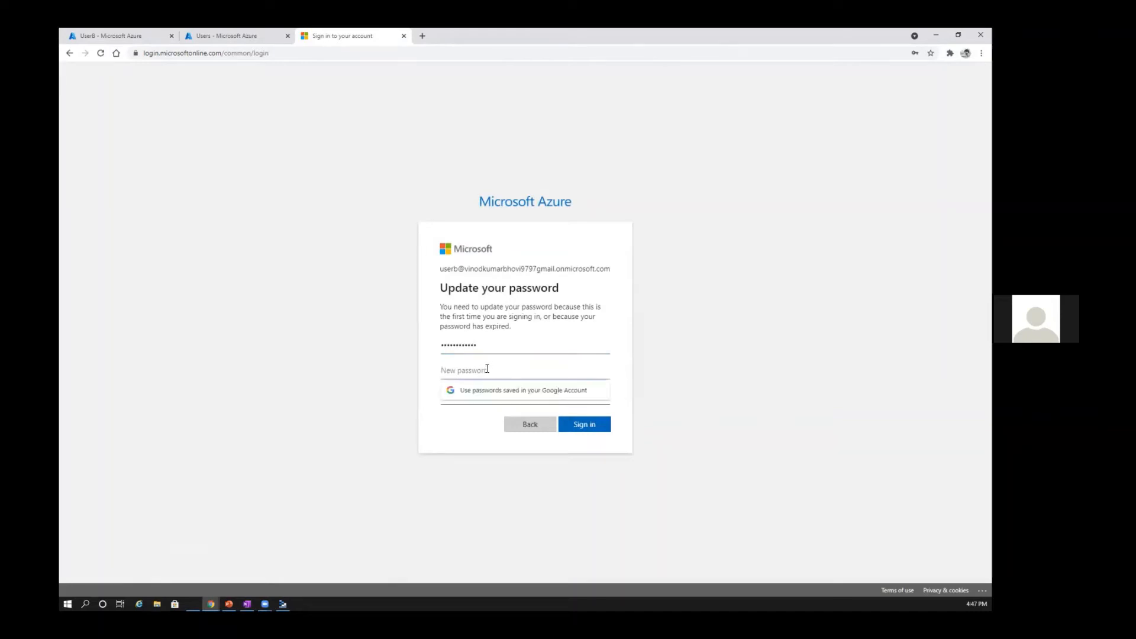
type("••••••")
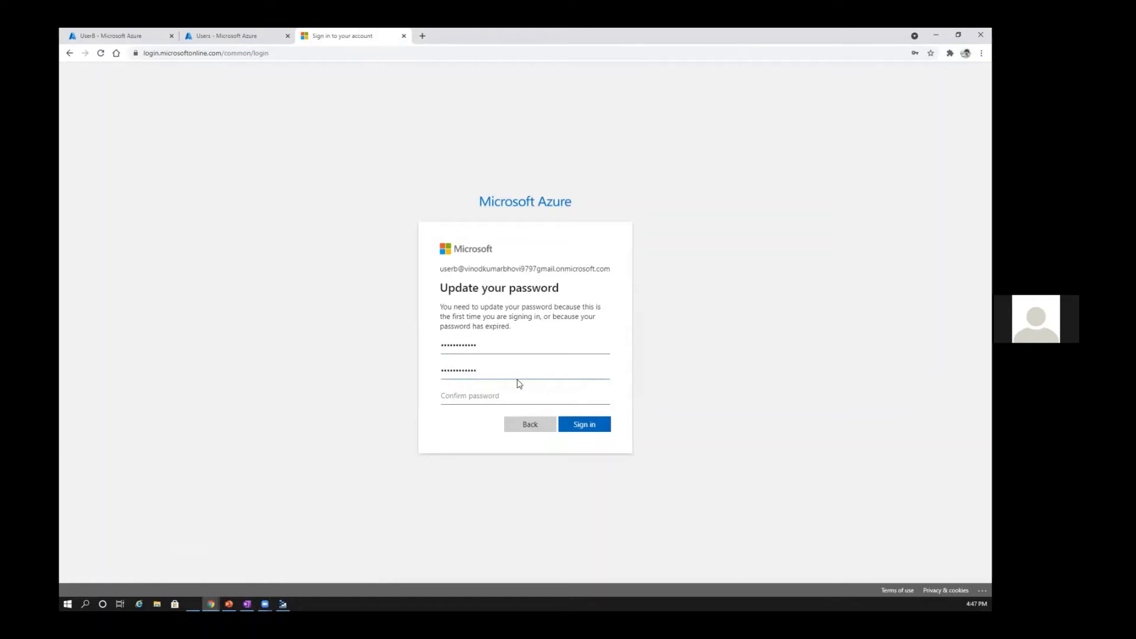
left_click(499, 393)
type("••••••")
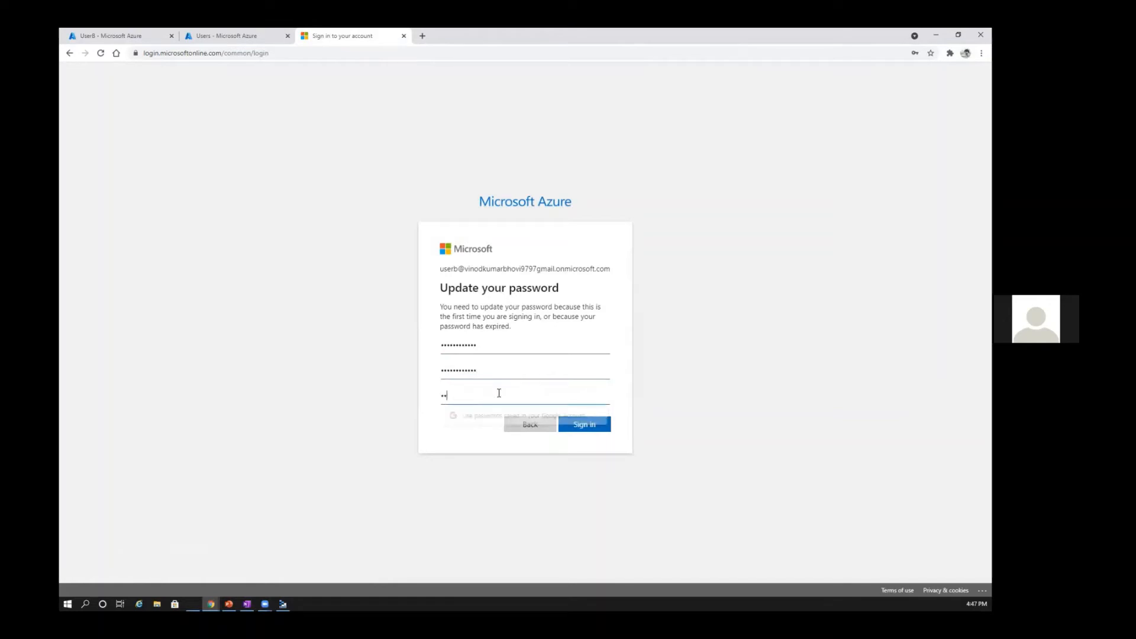
type("••••••")
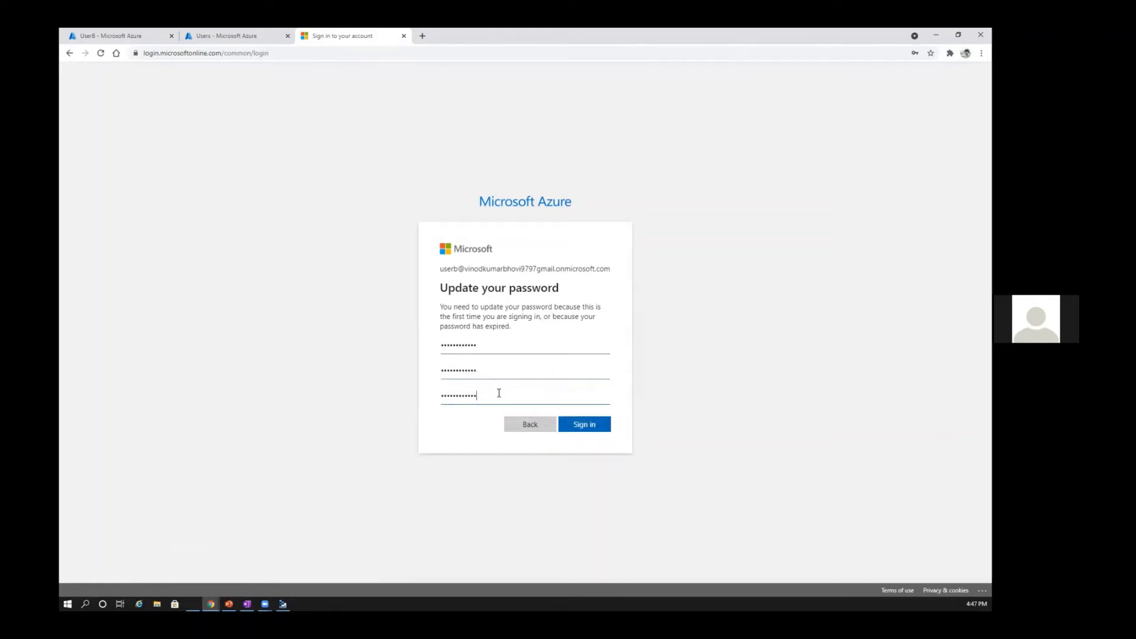
left_click(582, 423)
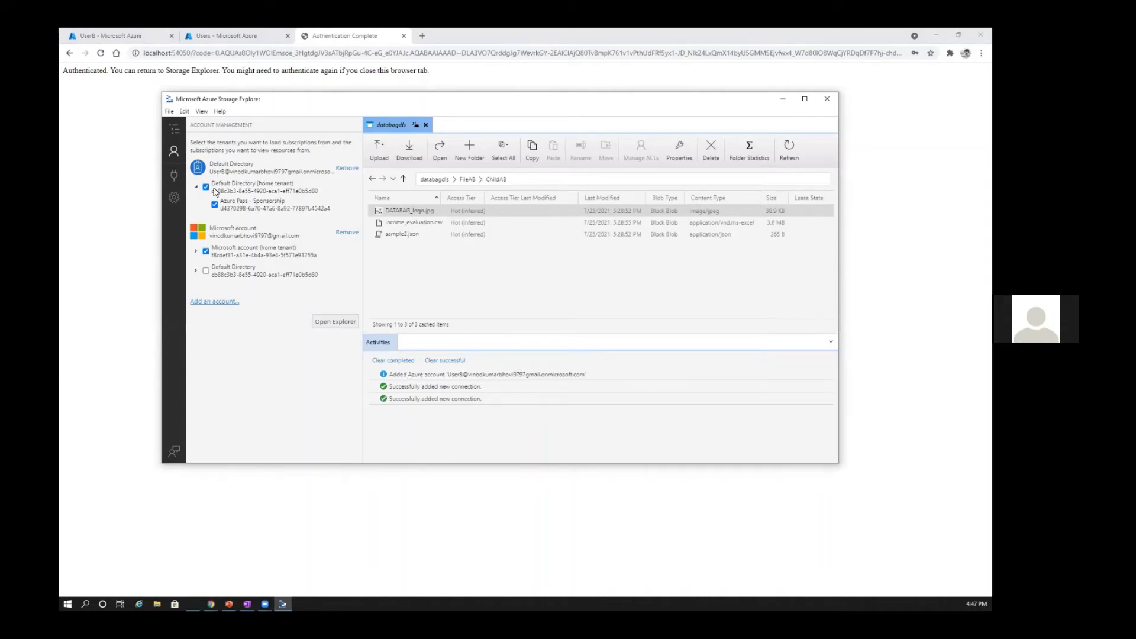
Step: Dismiss the connection dialog, close the old databagdls container view, and refresh all resources in the explorer
left_click(174, 176)
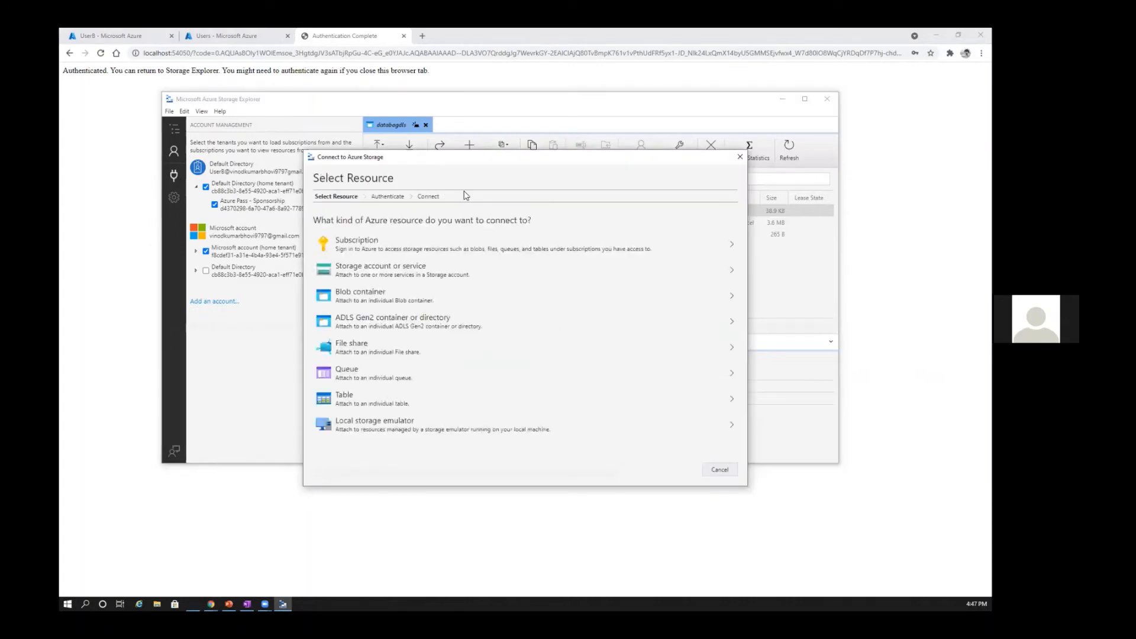
left_click(740, 157)
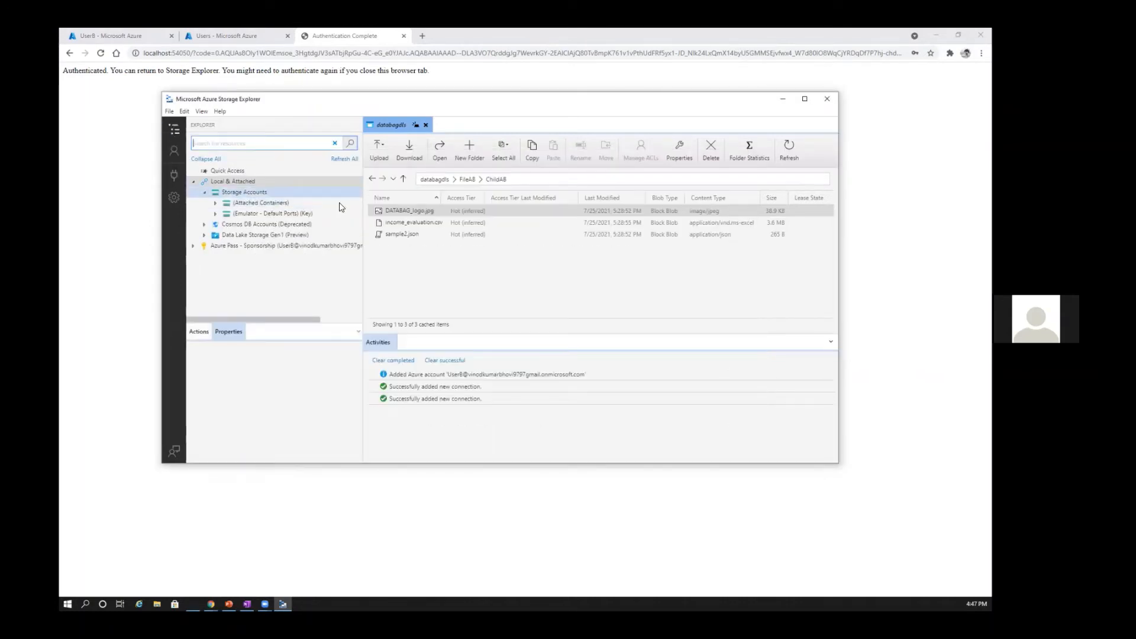
left_click(426, 125)
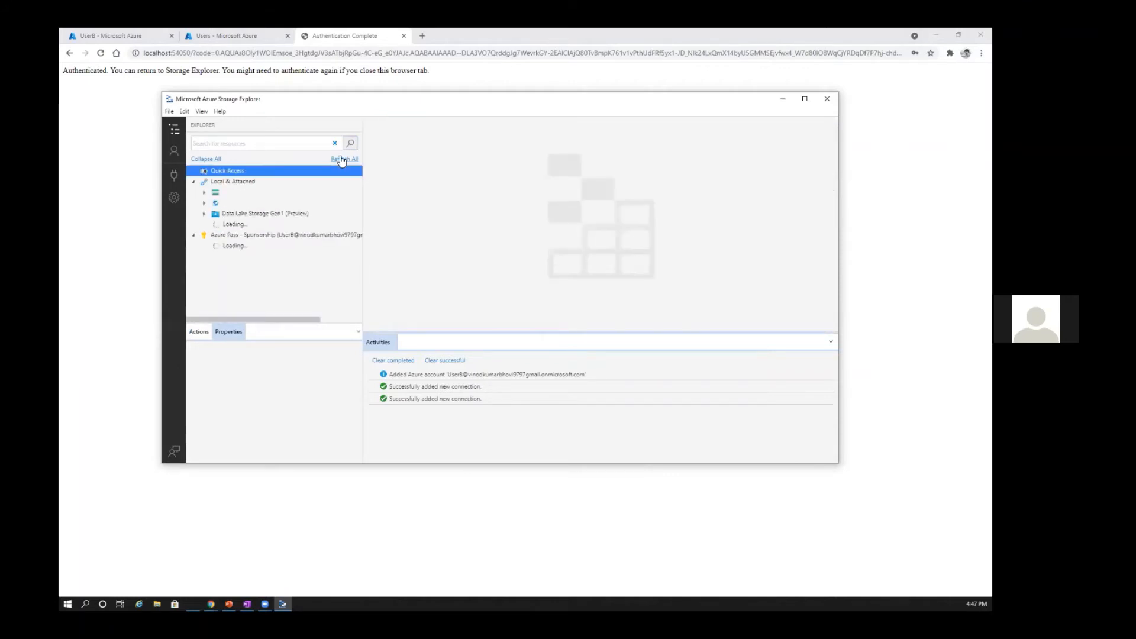
left_click(341, 159)
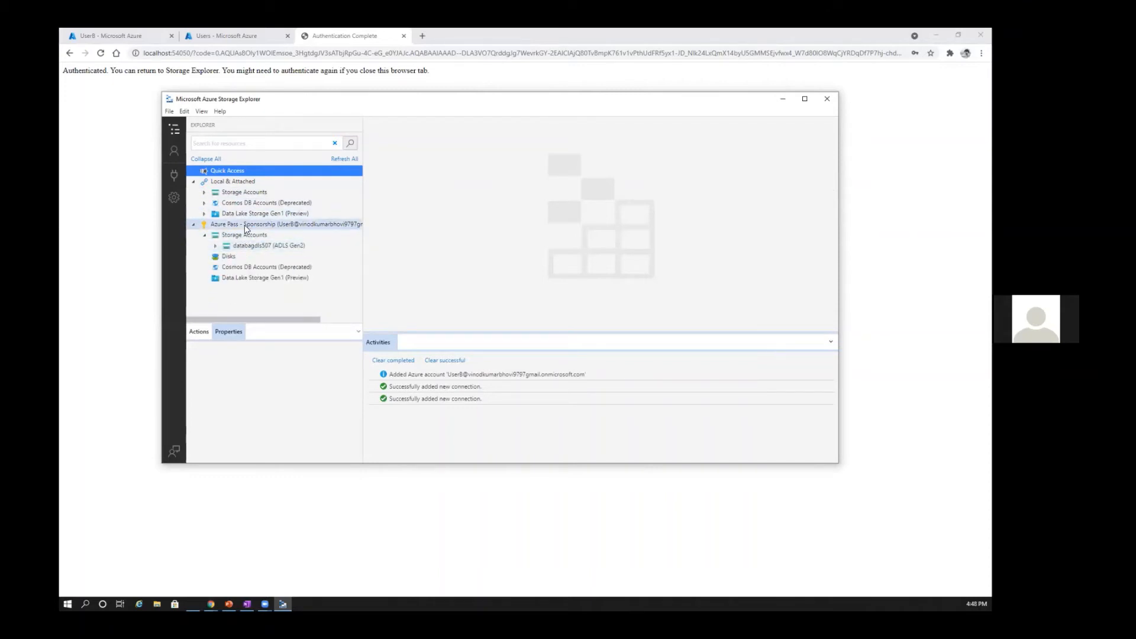
Step: Open the databagdls blob container of databagdls507 under UserB's subscription and browse to FileAB/ChildAB
left_click(193, 182)
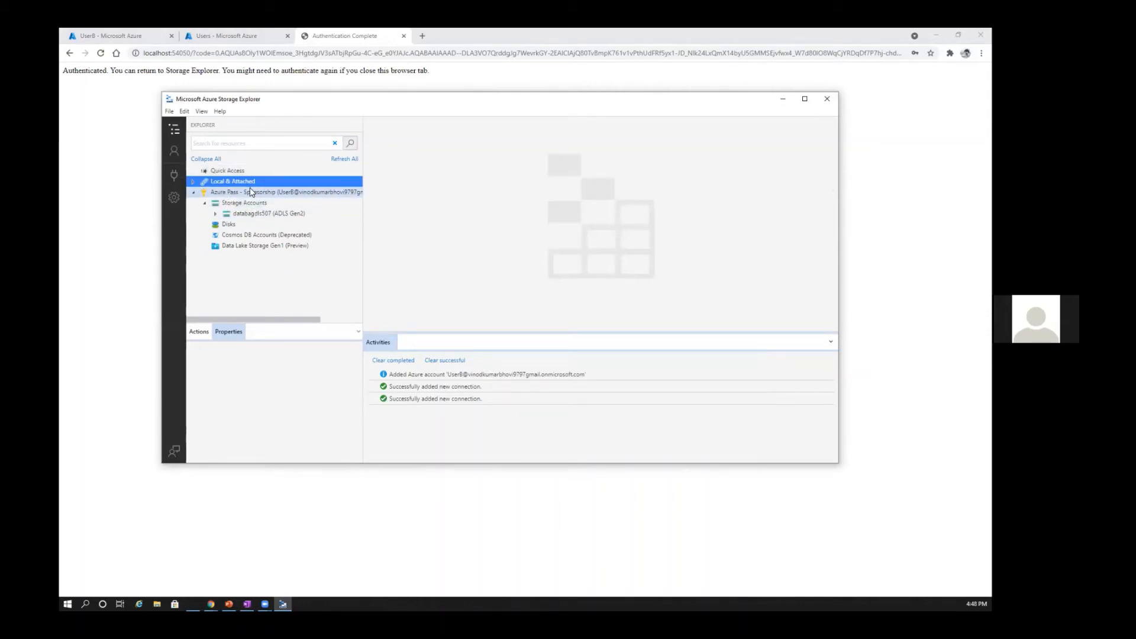
left_click(215, 215)
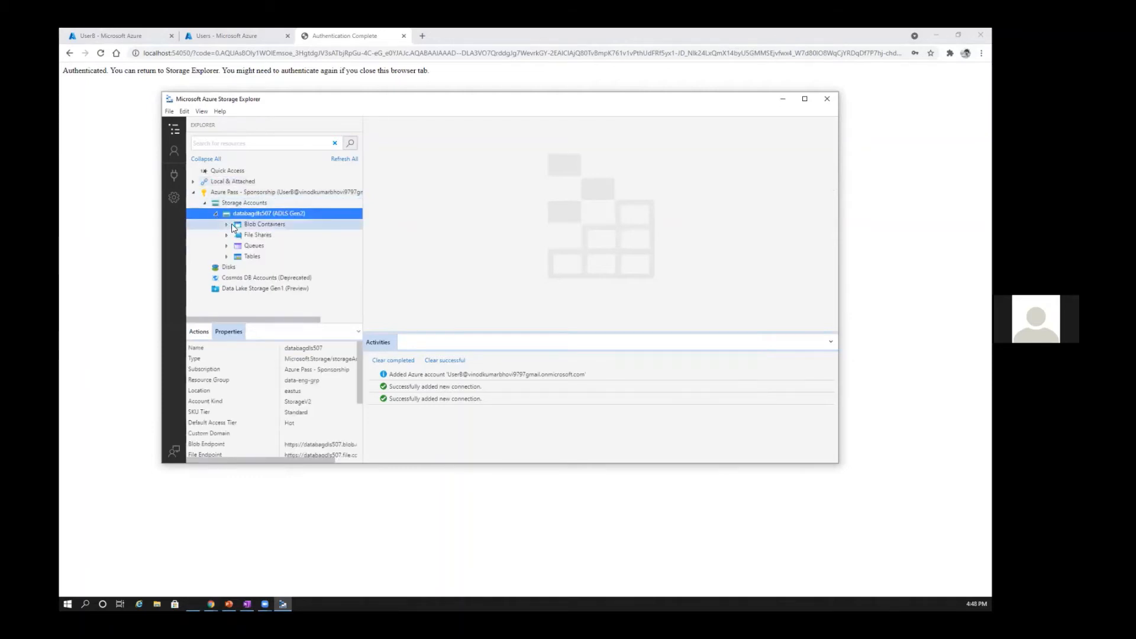
left_click(228, 226)
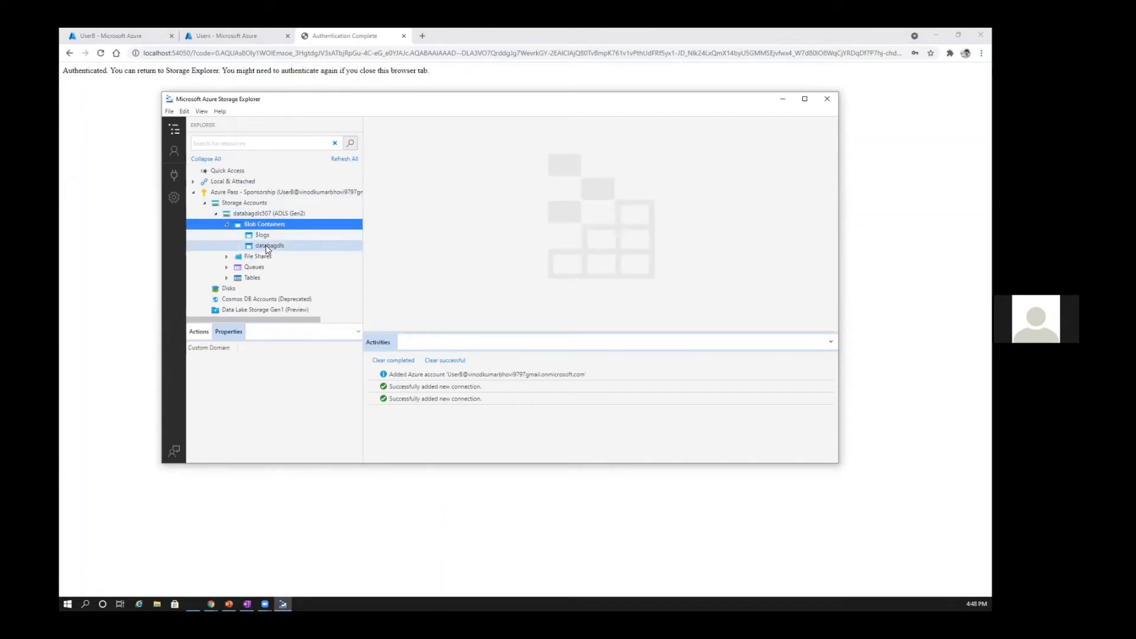
left_click(265, 245)
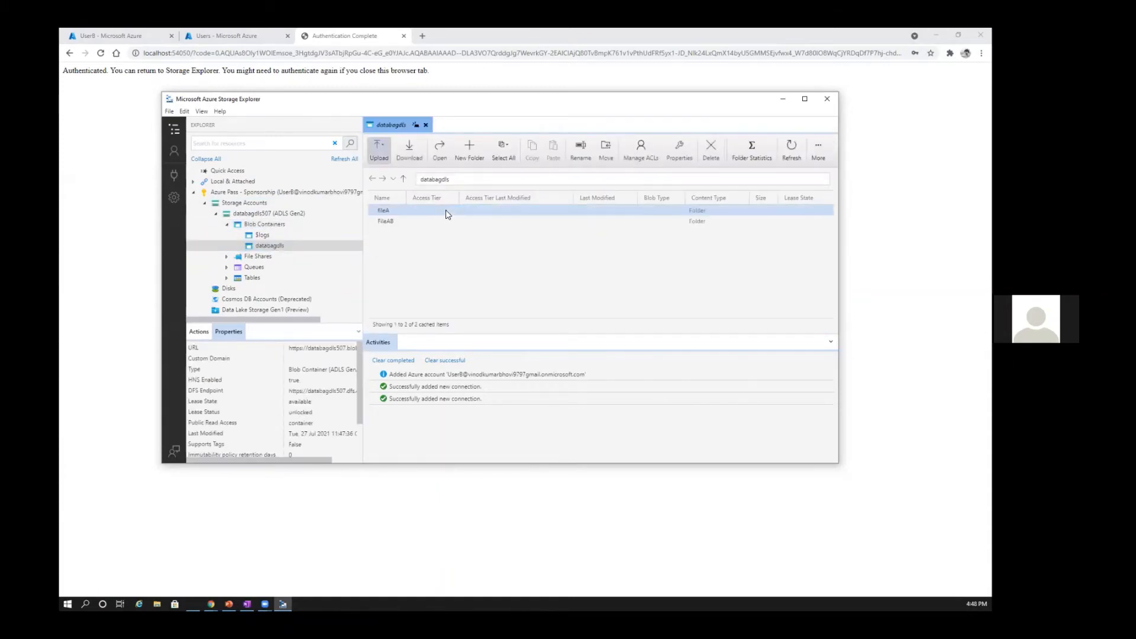
double_click(400, 223)
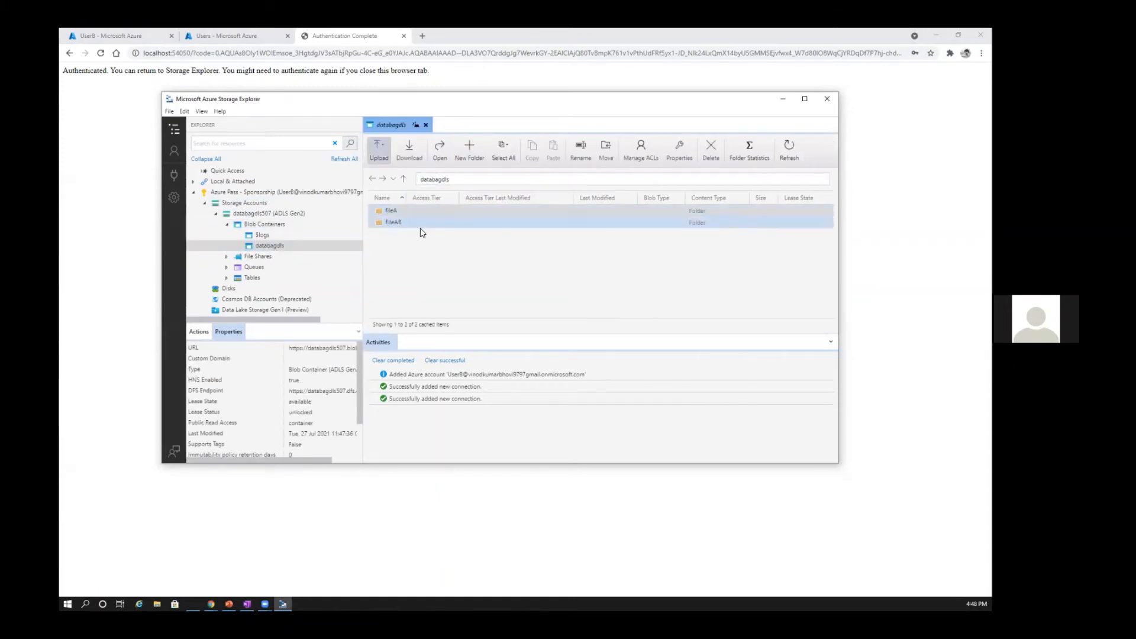
double_click(395, 212)
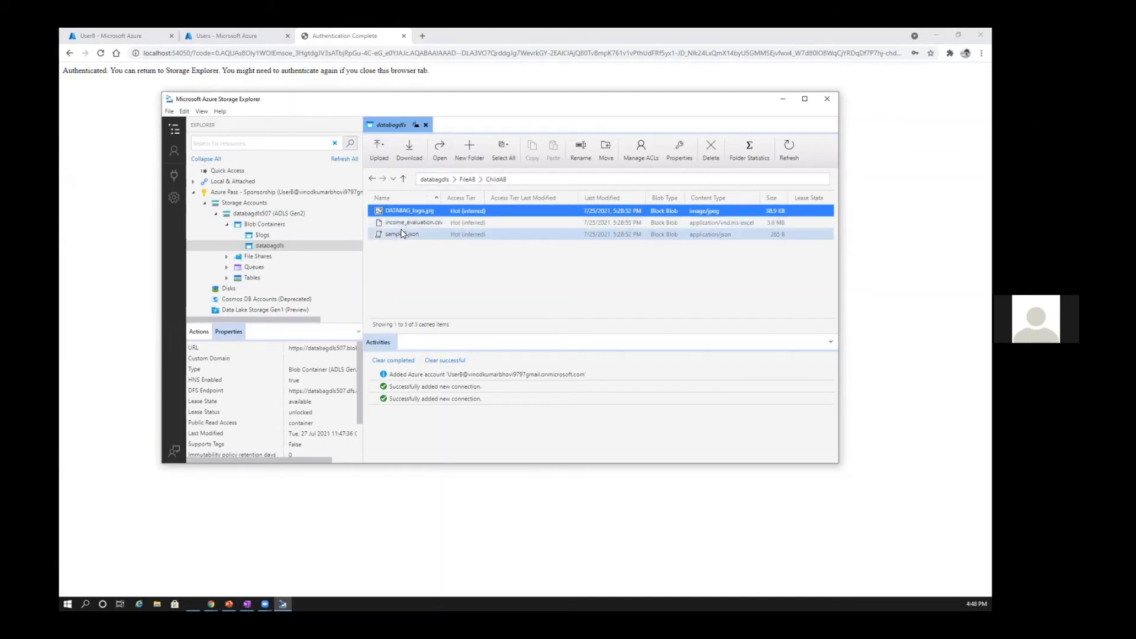
Step: Try to delete sample2.json from the ChildAB folder and highlight the outcome in the activity log
left_click(403, 234)
left_click(408, 224)
left_click(404, 212)
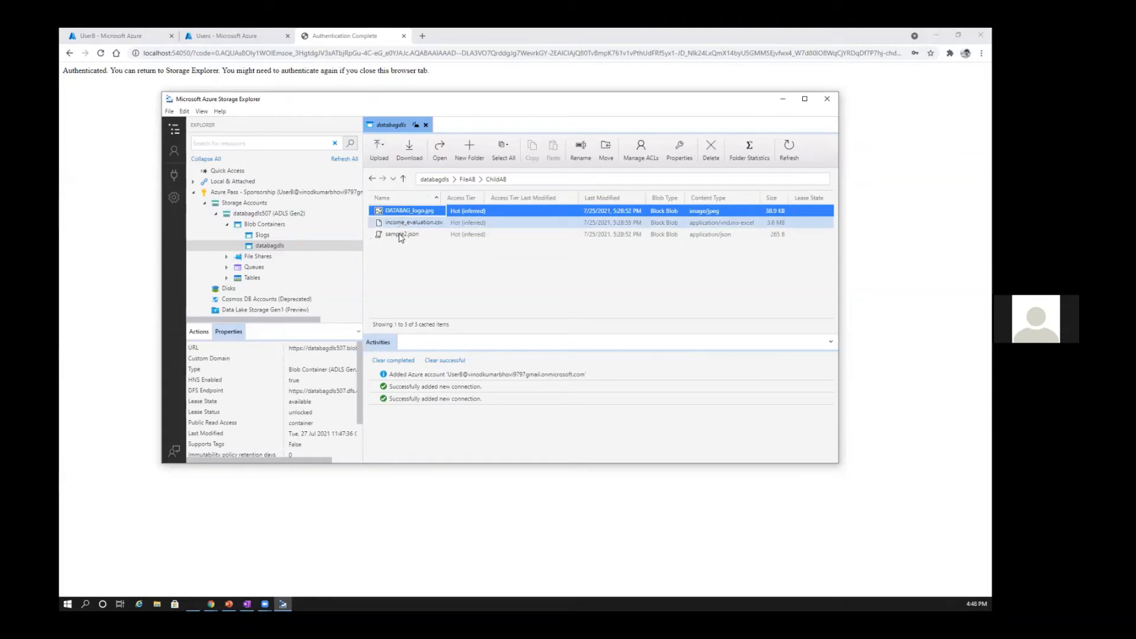
left_click(401, 236)
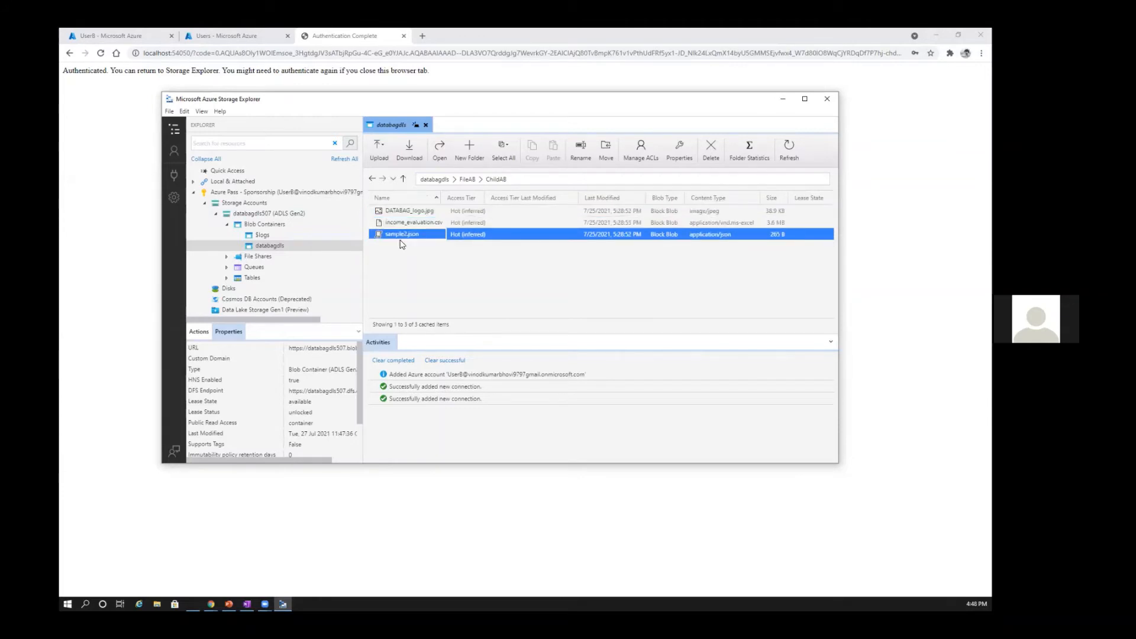
left_click(711, 149)
left_click(573, 349)
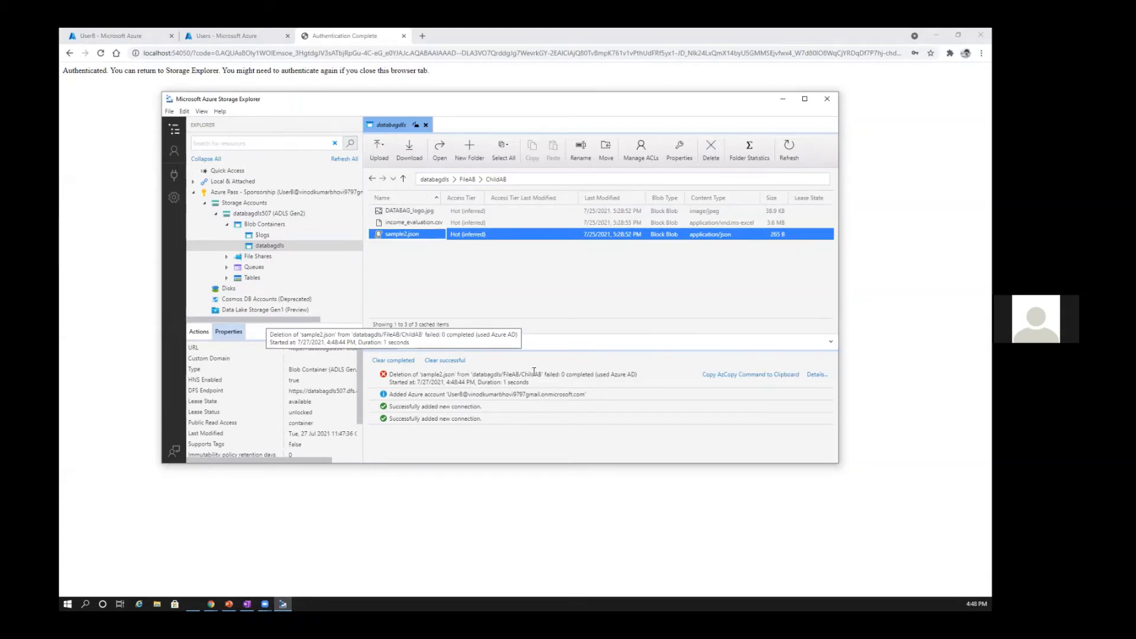
mouse_move(545, 374)
left_mouse_down()
mouse_move(571, 375)
mouse_move(559, 376)
left_mouse_up()
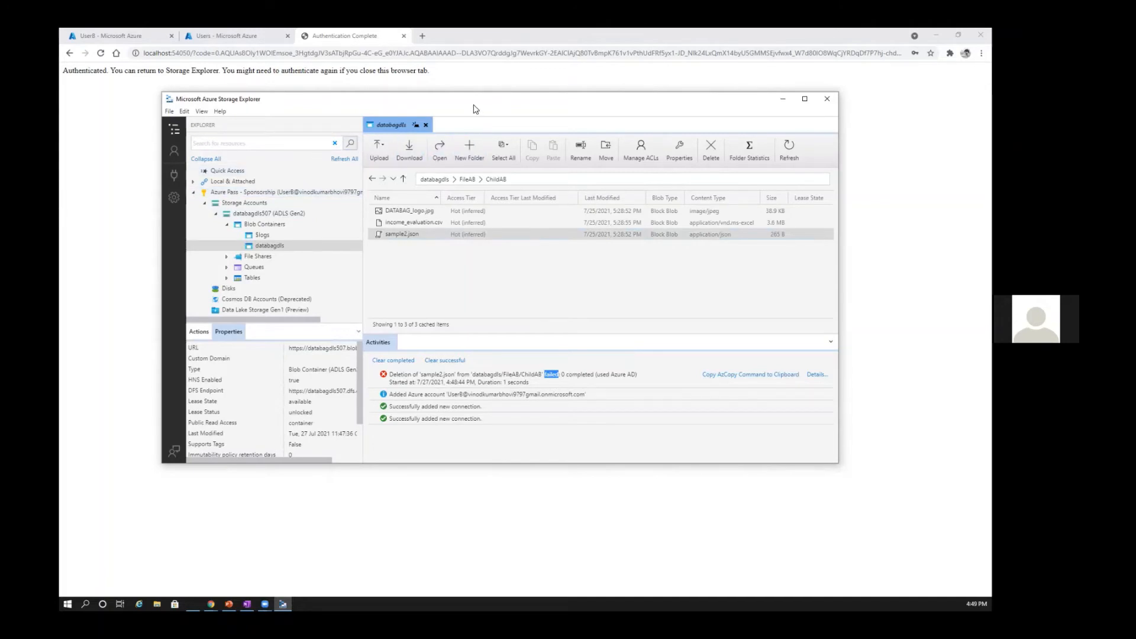
Step: Close the authentication page and switch to the PowerPoint slide on Azure Active Directory, at the bullet about role assignment levels
left_click(405, 36)
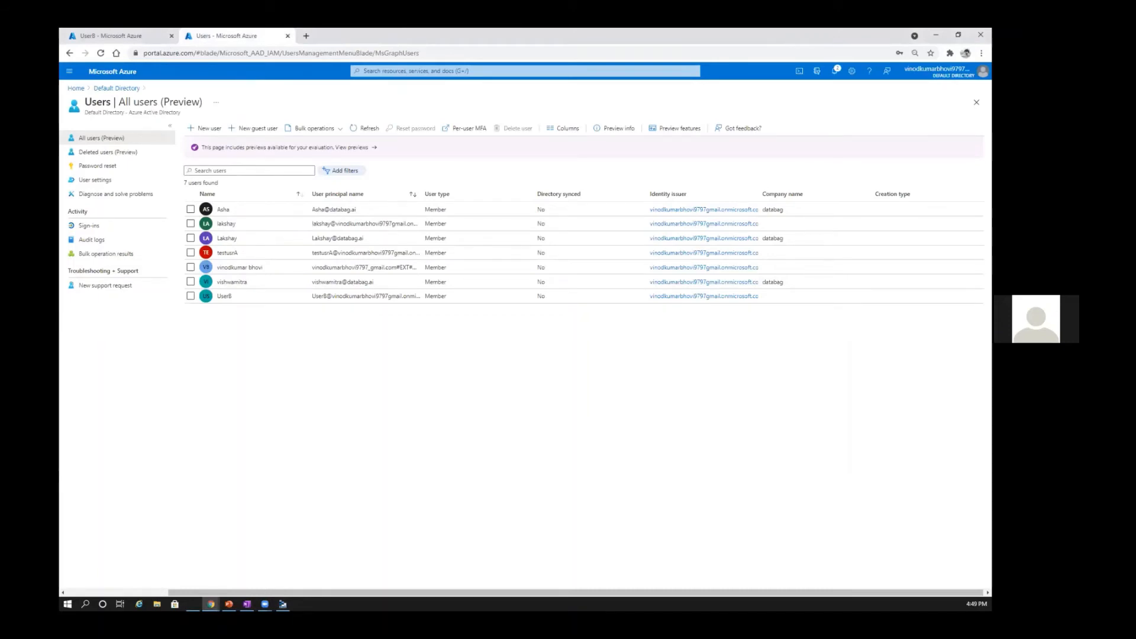
key("ctrl+Tab")
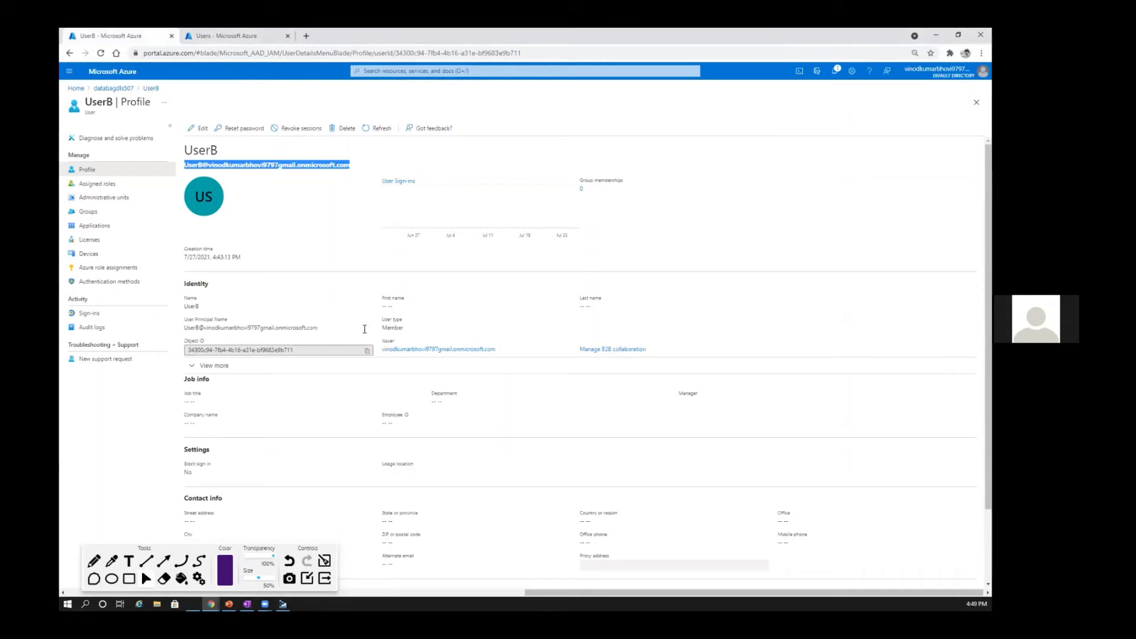
key("alt+Tab")
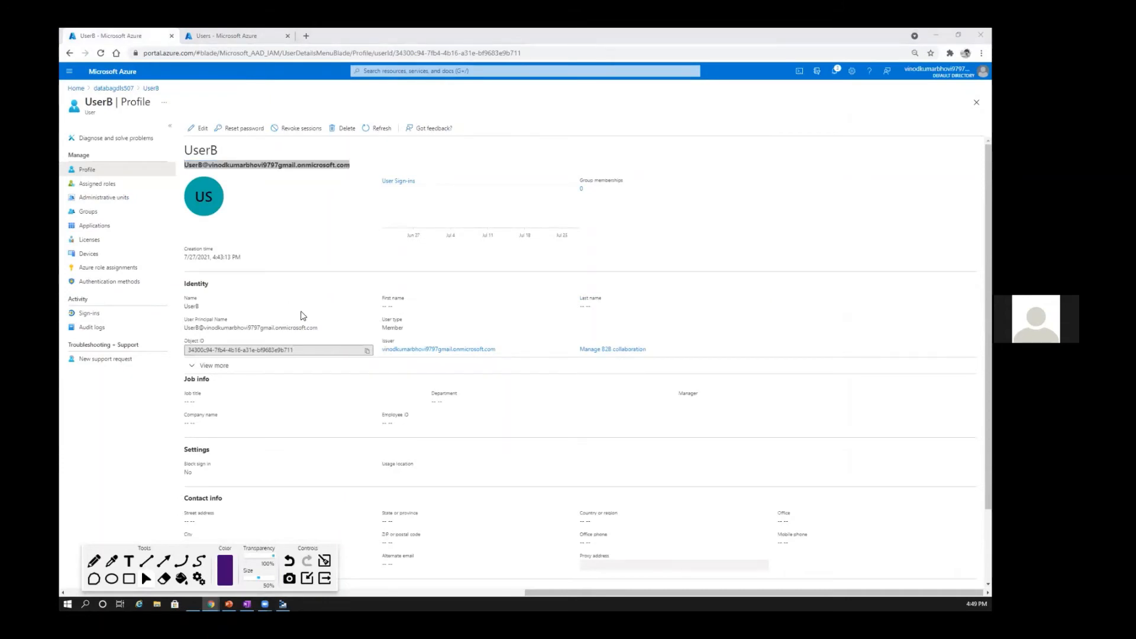
key("alt+Tab")
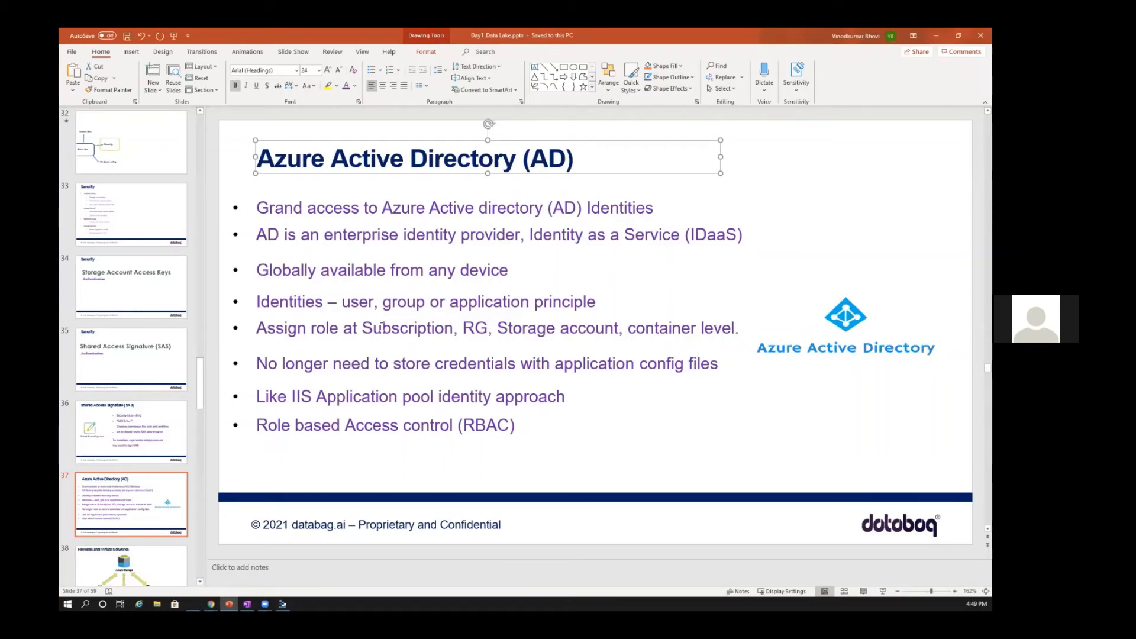
left_click(382, 328)
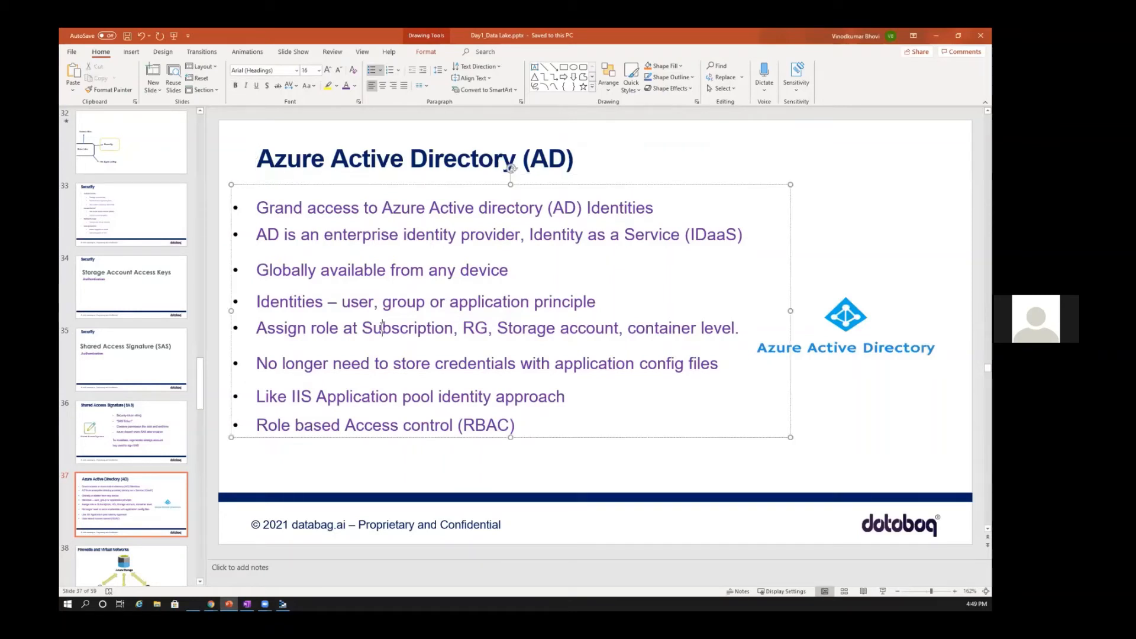
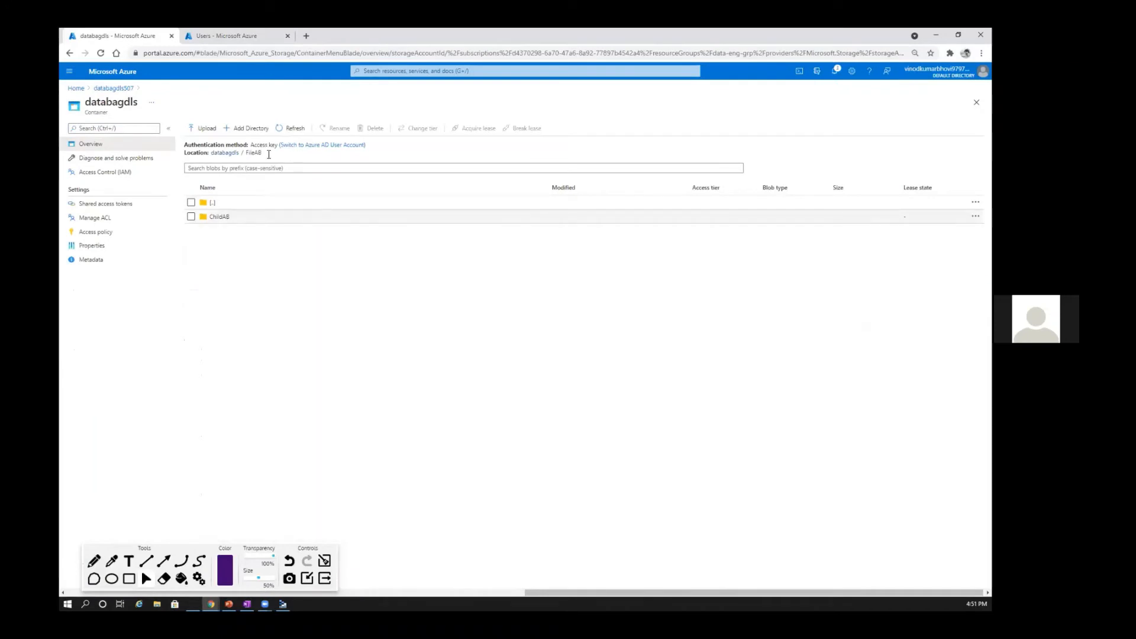
Step: Check the files inside FileAB/ChildAB, return to FileAB, and open the access control list of the ChildAB folder
left_click(220, 217)
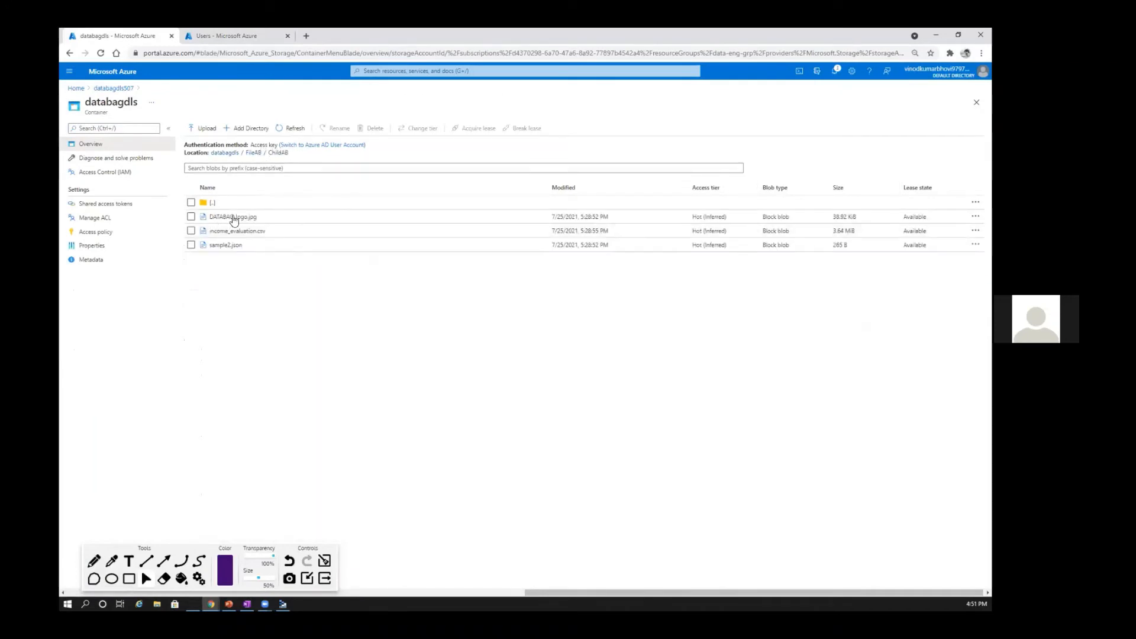
left_click(214, 203)
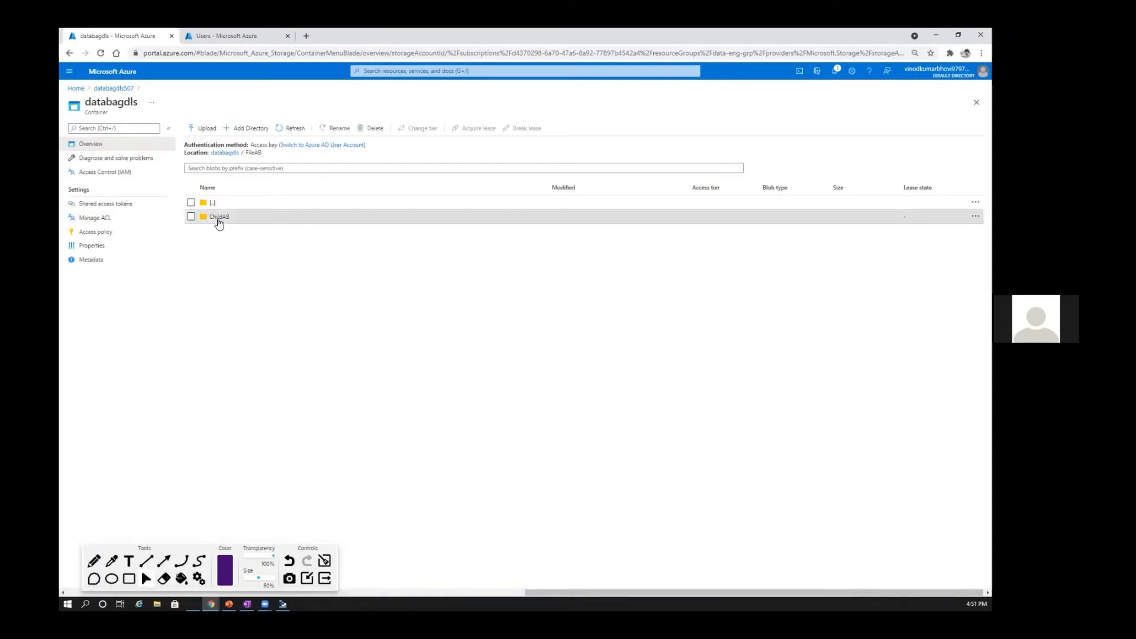
right_click(218, 218)
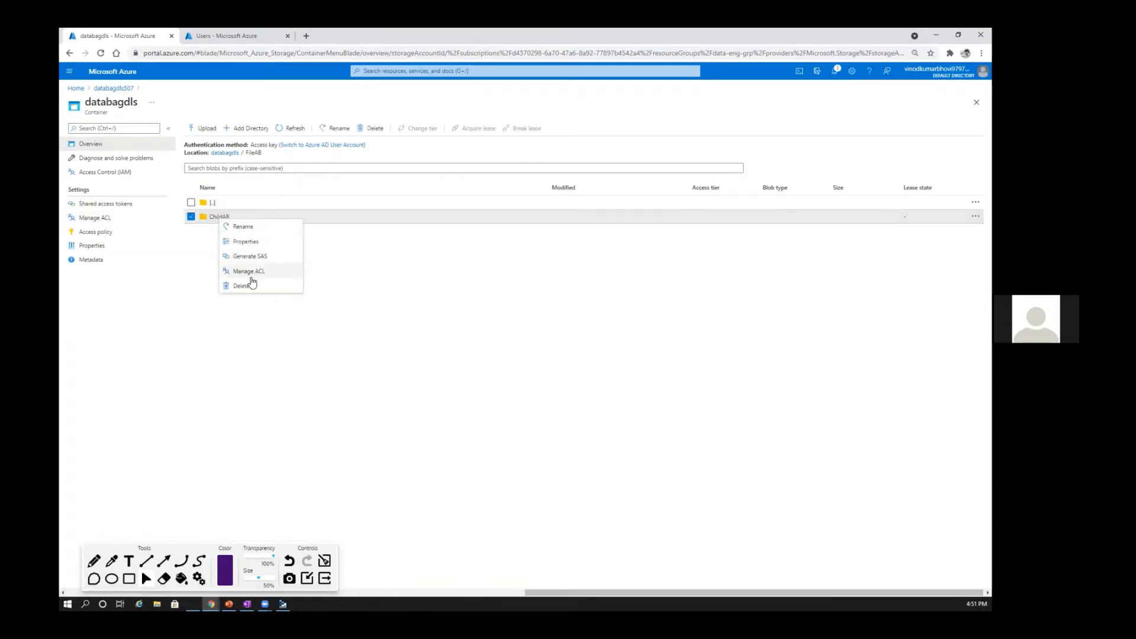
left_click(255, 275)
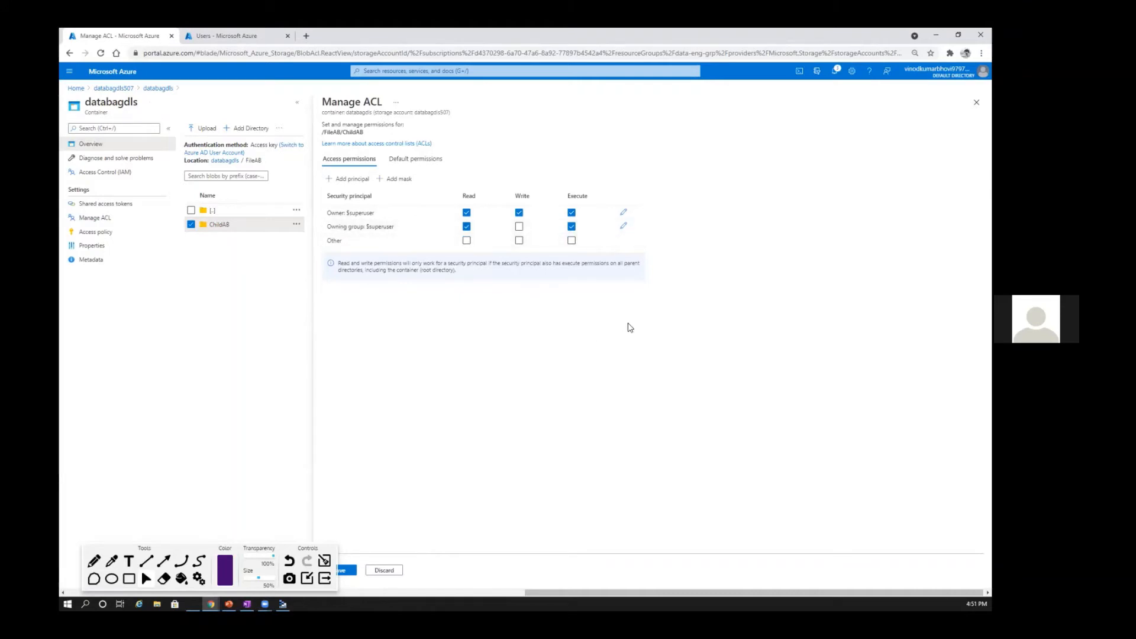
Step: Search the principals for "user" and add UserB to ChildAB's access permissions
left_click(332, 181)
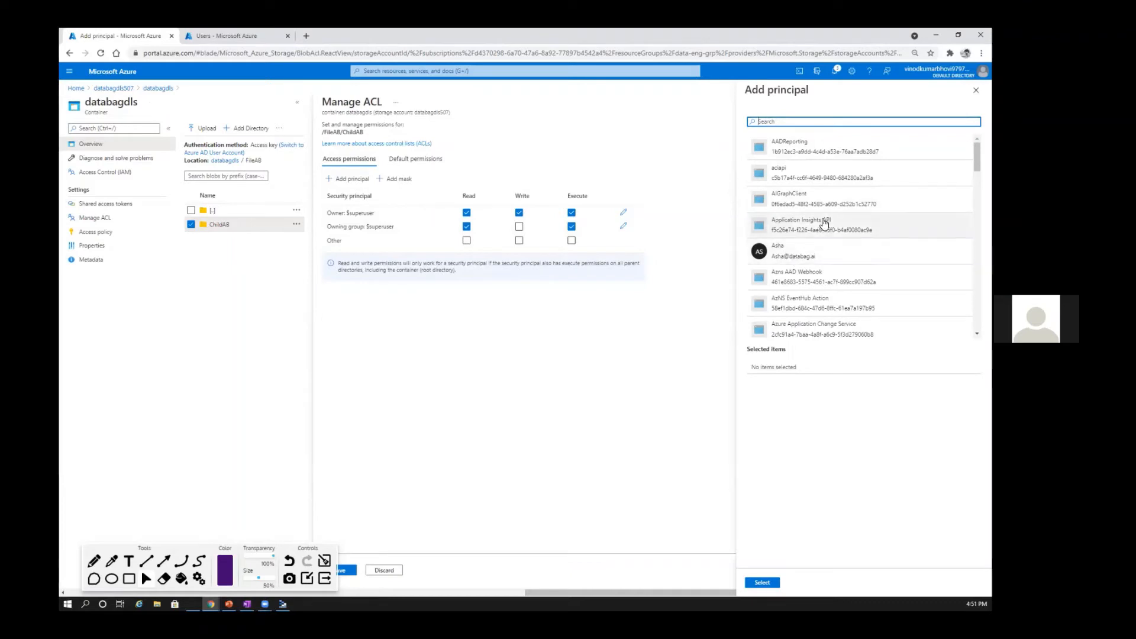
scroll(829, 220, "down", 5)
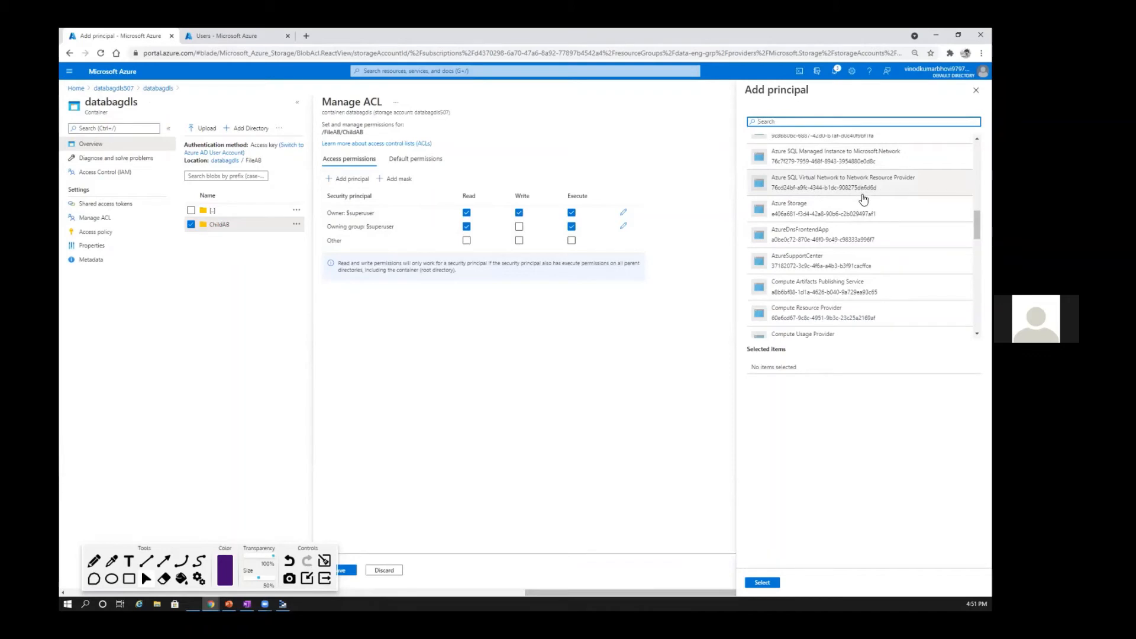
scroll(864, 225, "down", 10)
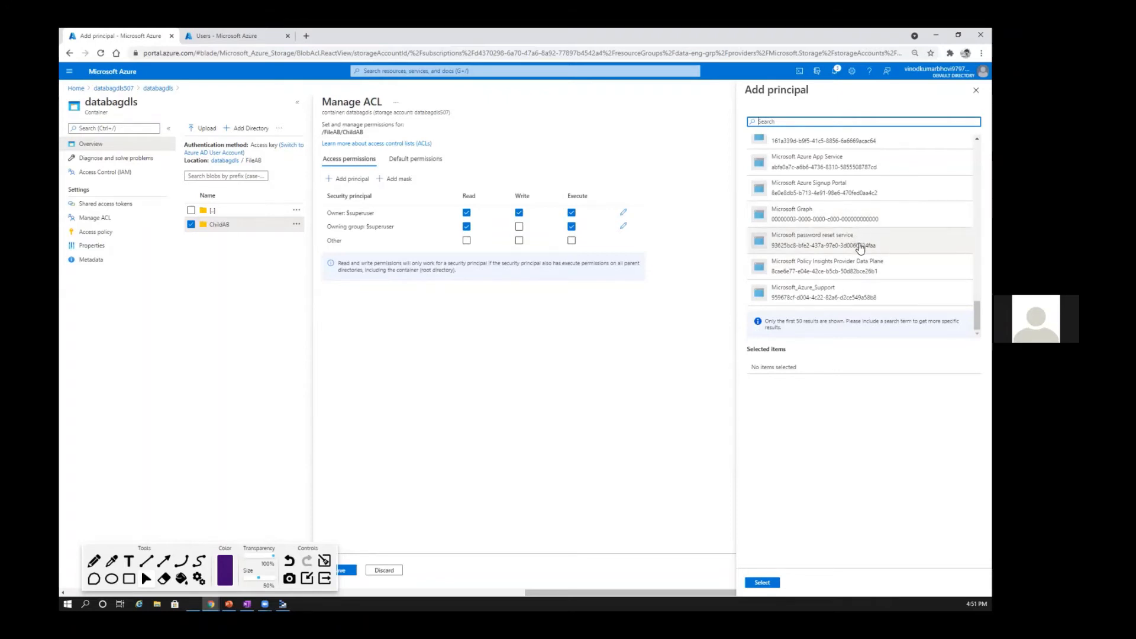
scroll(865, 243, "up", 15)
scroll(867, 246, "down", 15)
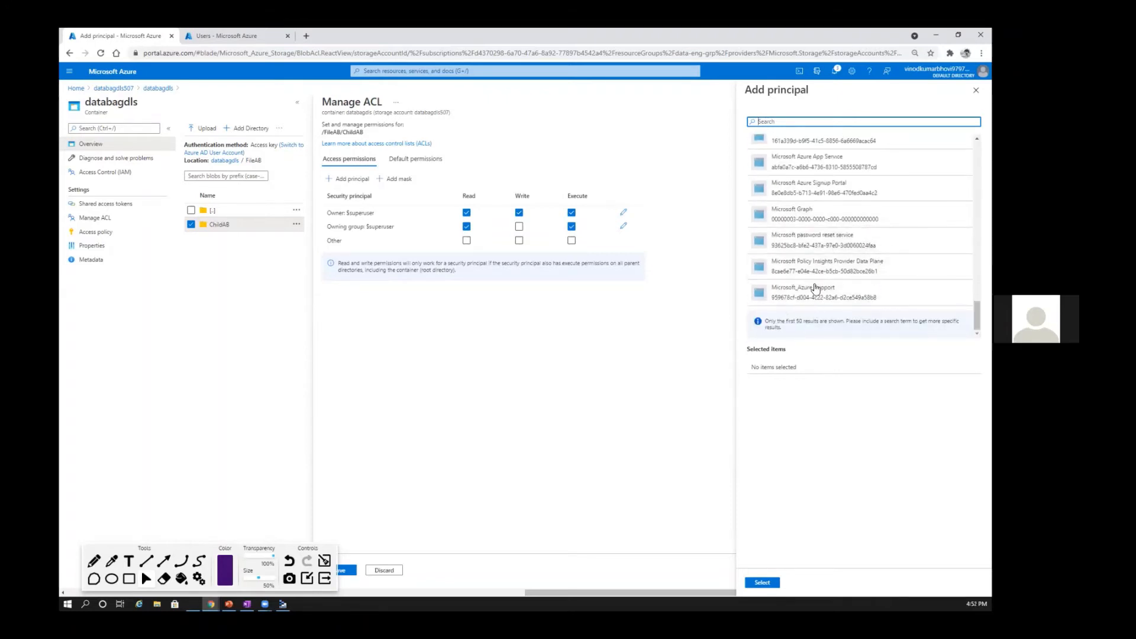
scroll(865, 225, "up", 15)
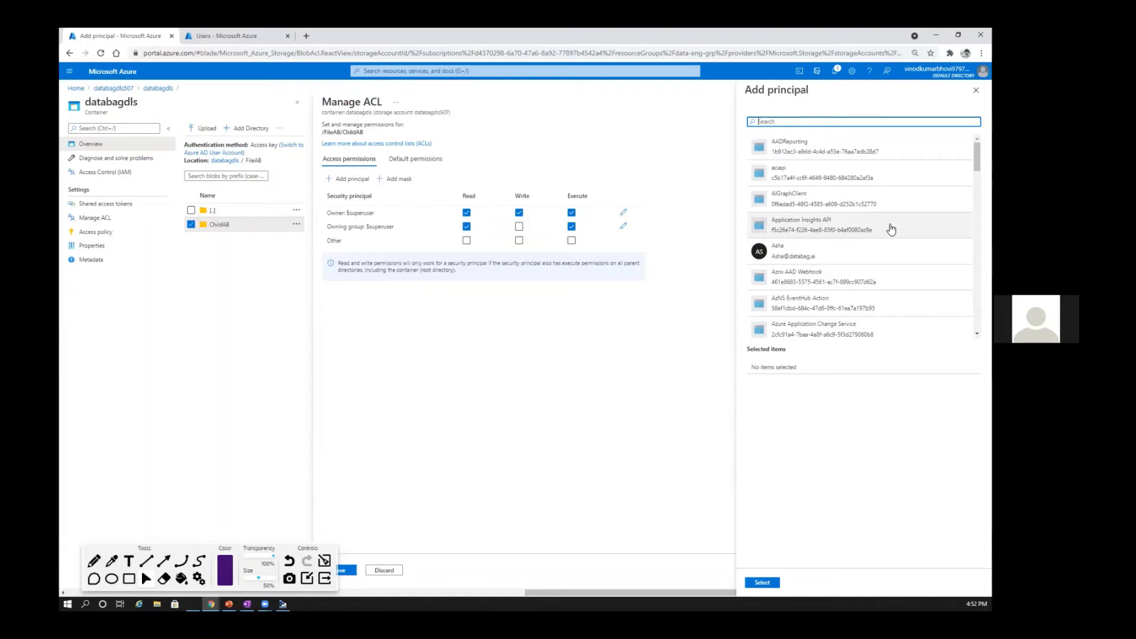
scroll(882, 232, "down", 15)
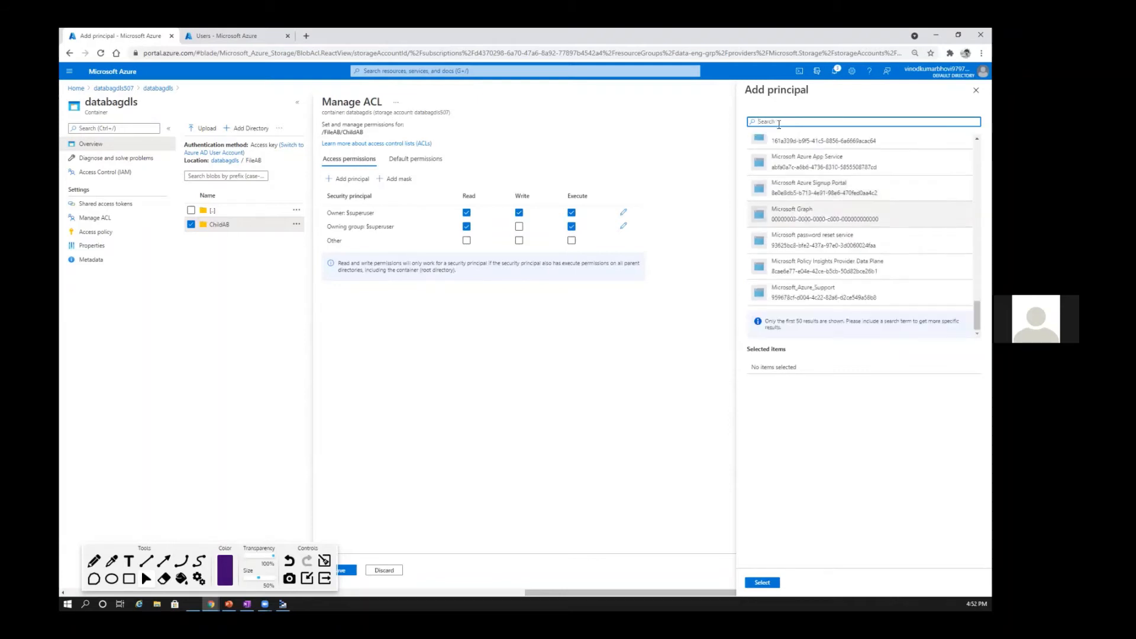
type("user")
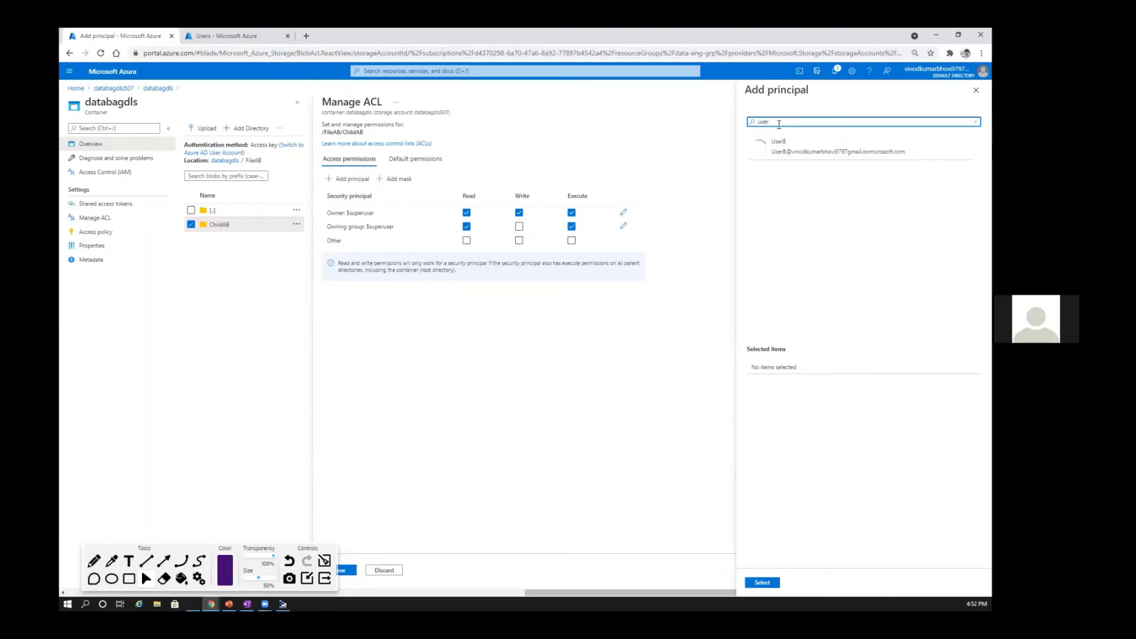
left_click(803, 155)
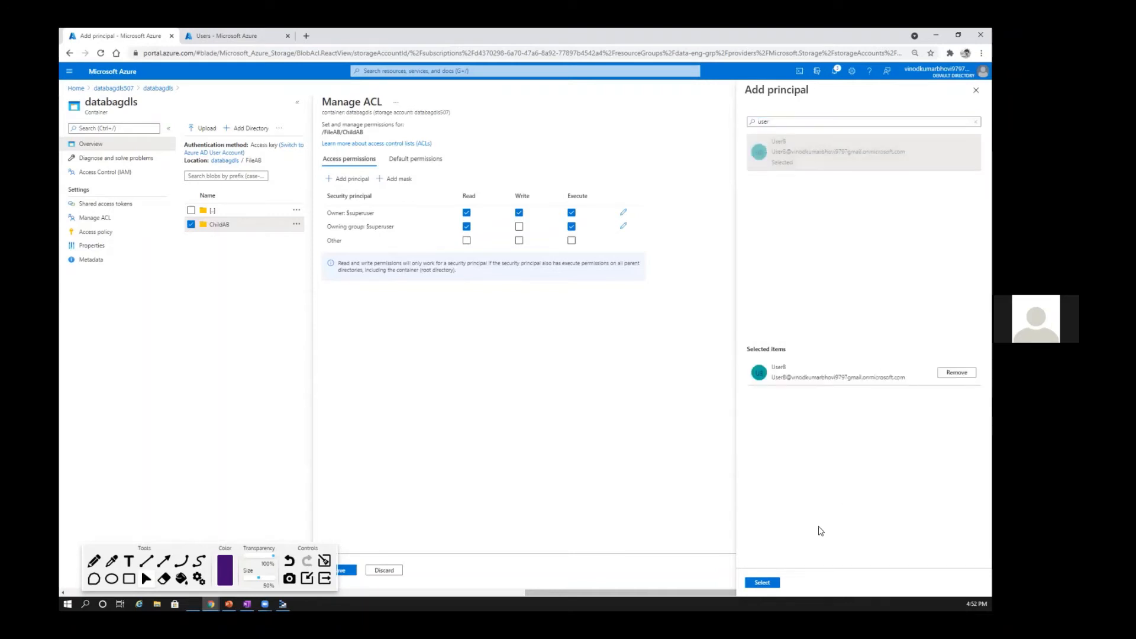
left_click(764, 583)
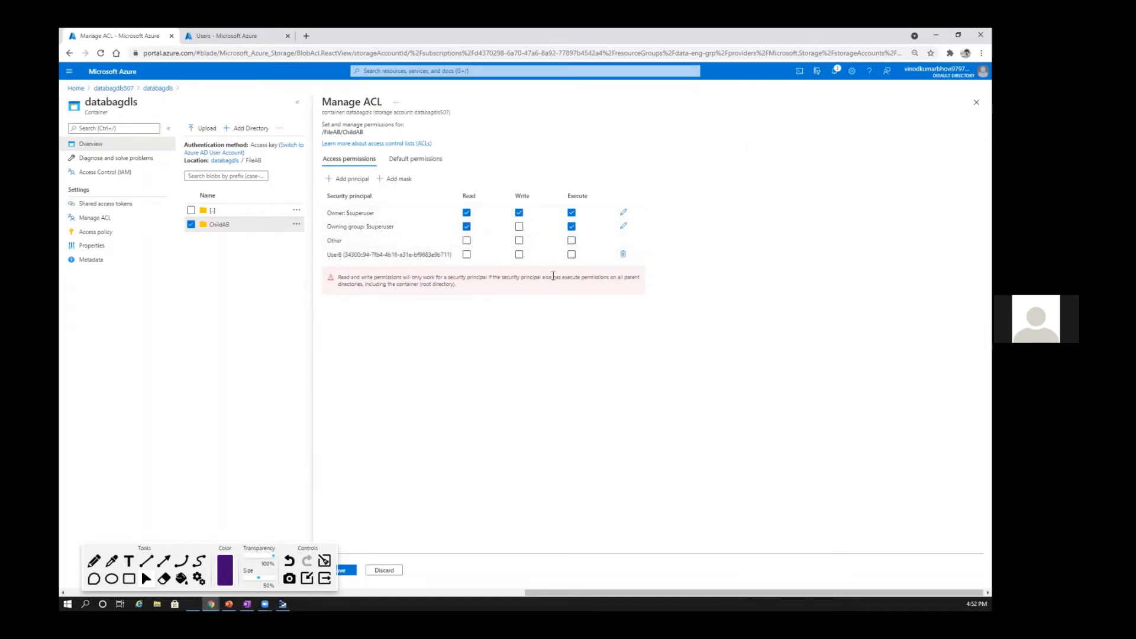
Step: Grant UserB read, write and execute permissions on ChildAB, save the access control list, and close it
left_click(467, 255)
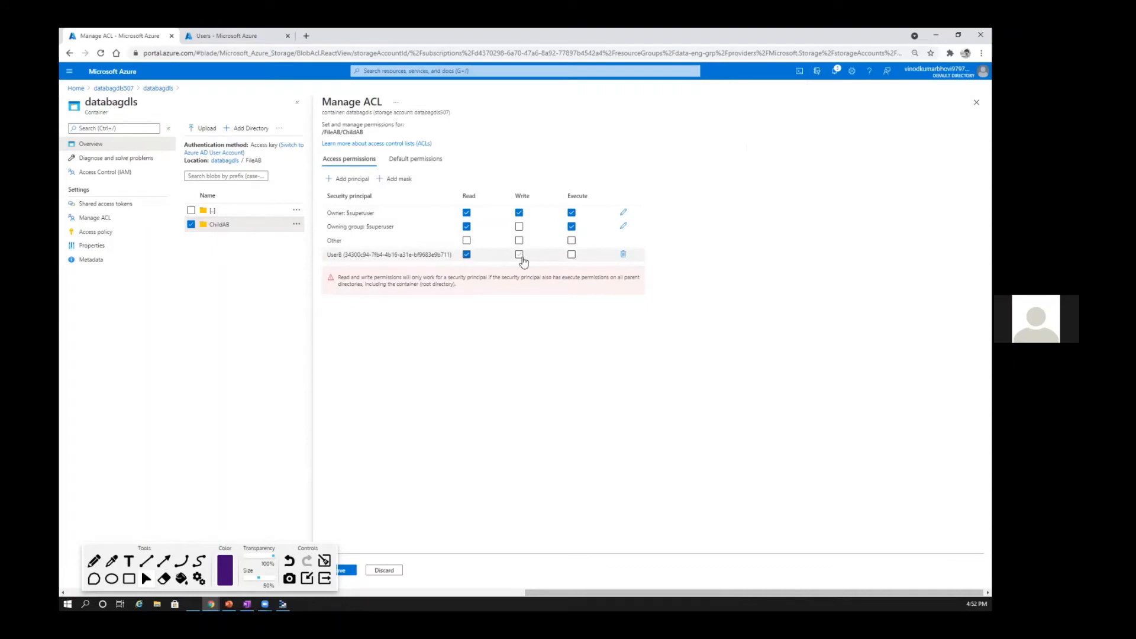
left_click(520, 255)
left_click(570, 256)
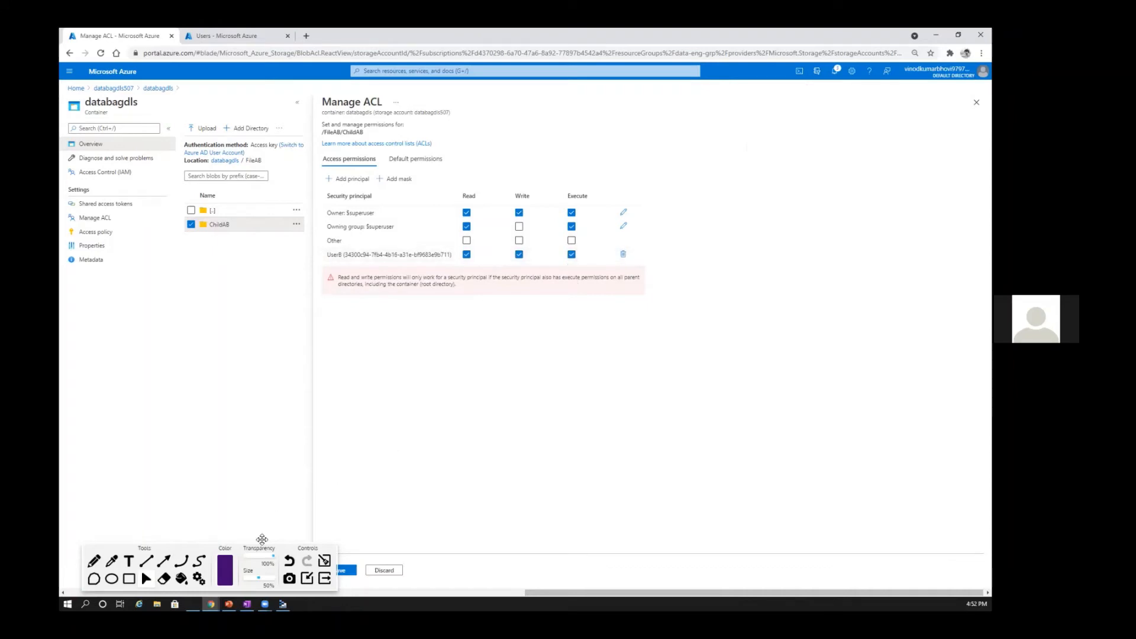
left_click_drag(198, 546, 167, 525)
left_click(339, 572)
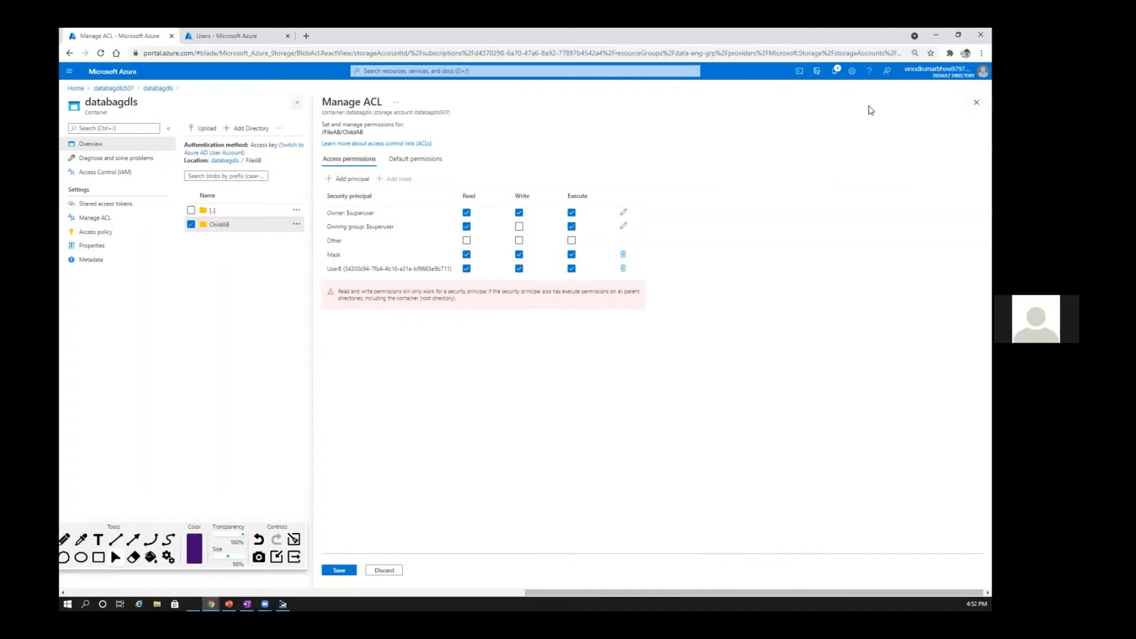
left_click(976, 101)
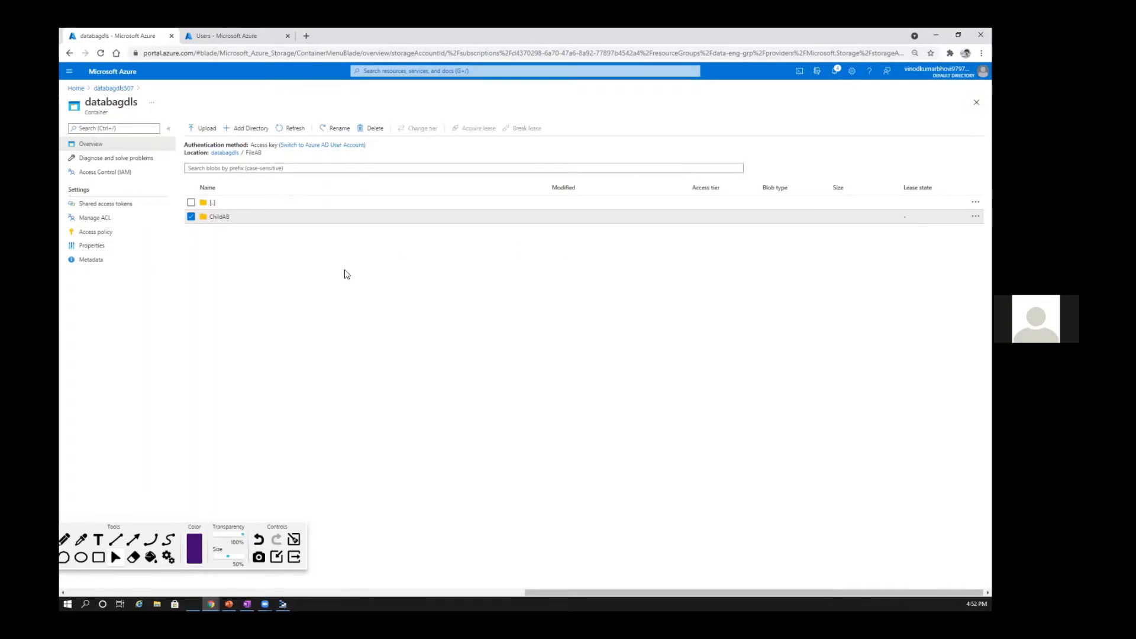
Step: Go to the storage accounts list from the portal home and view the backups container of the laksh account
left_click(78, 89)
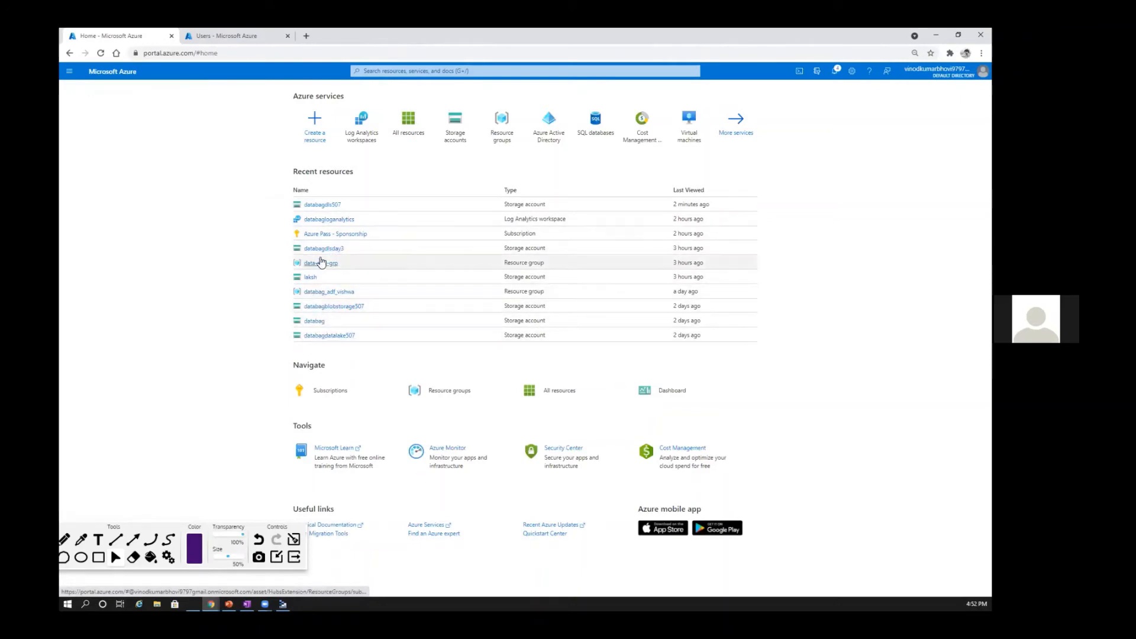
left_click(456, 132)
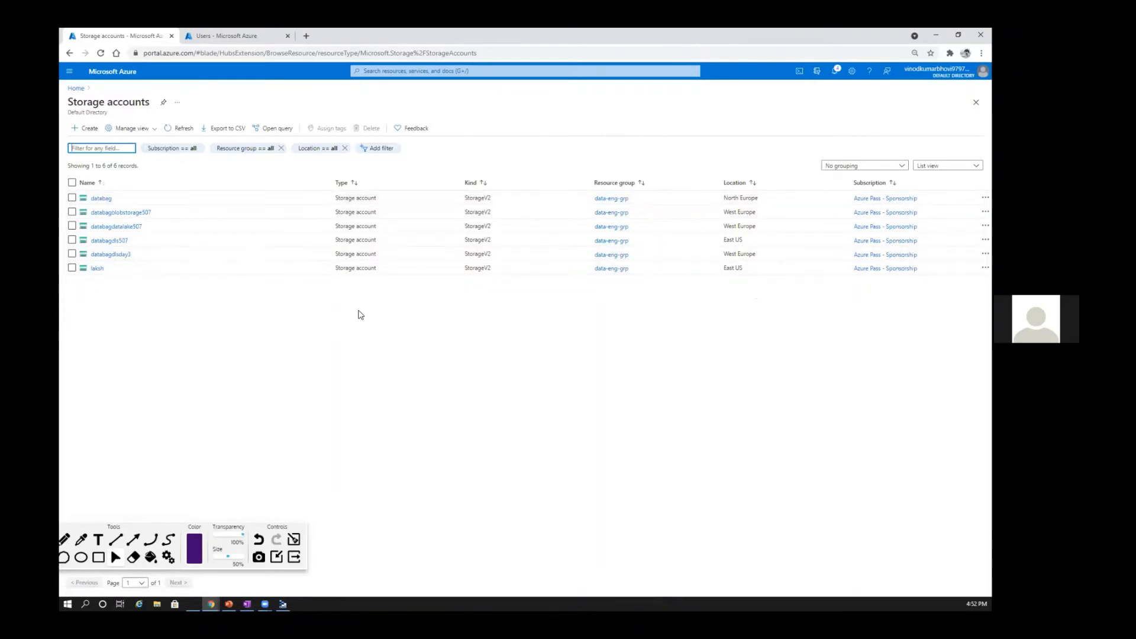
left_click_drag(334, 183, 214, 183)
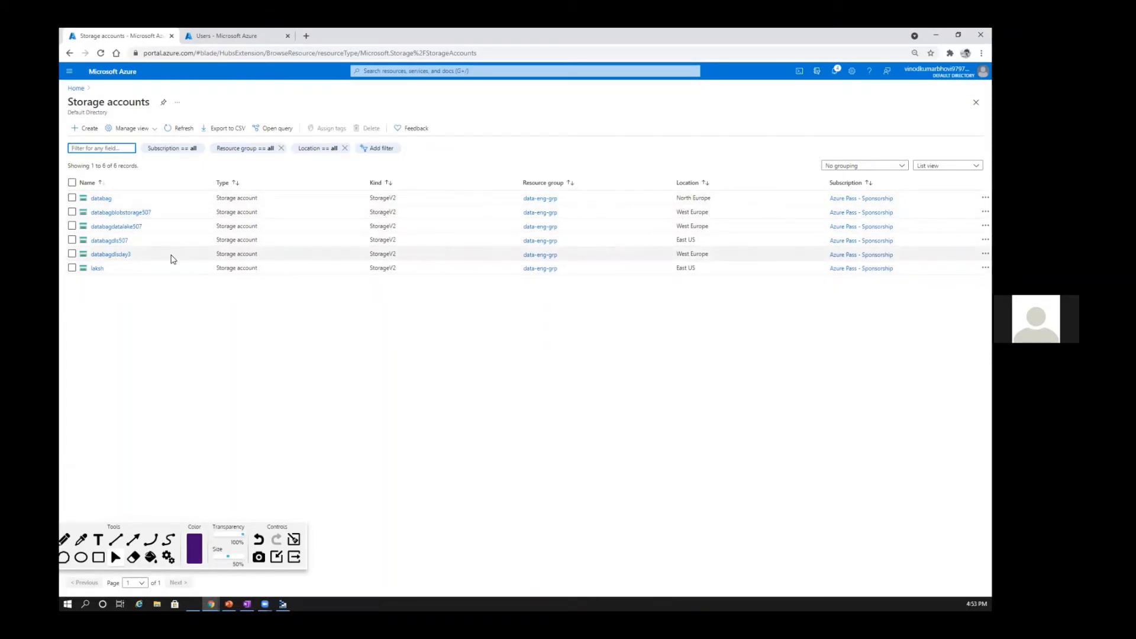
left_click(97, 268)
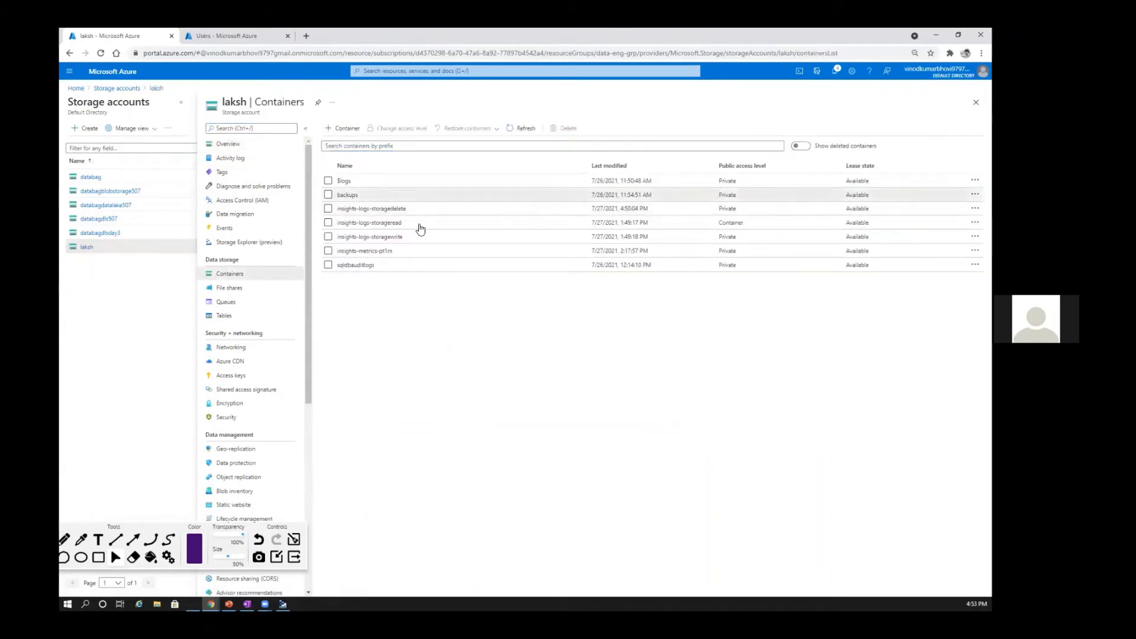
left_click(402, 199)
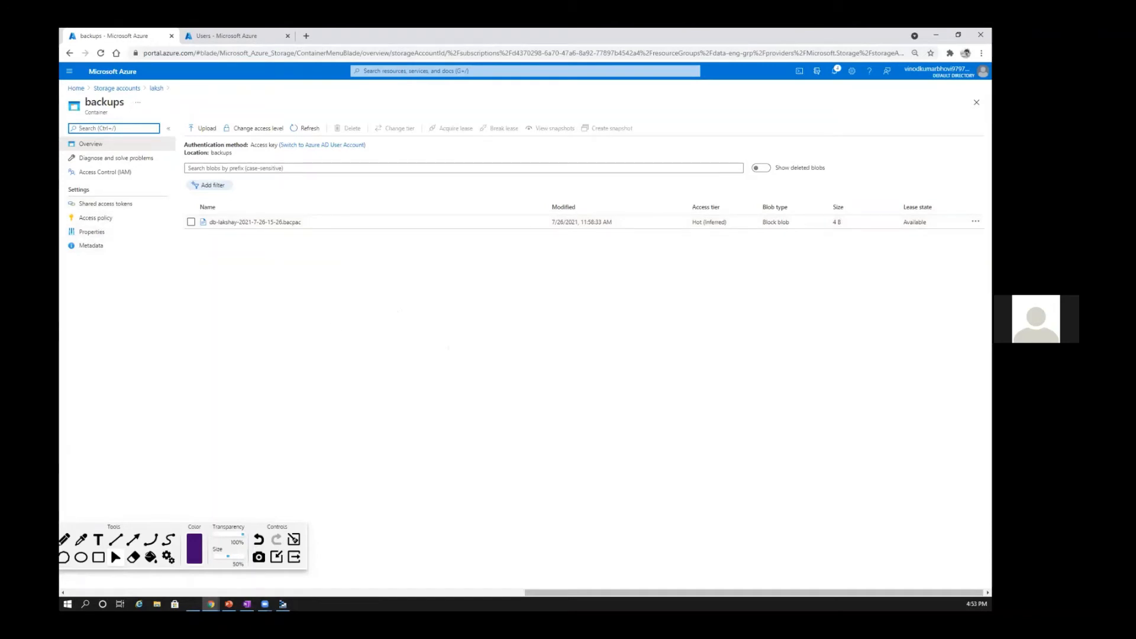
key("alt+Tab")
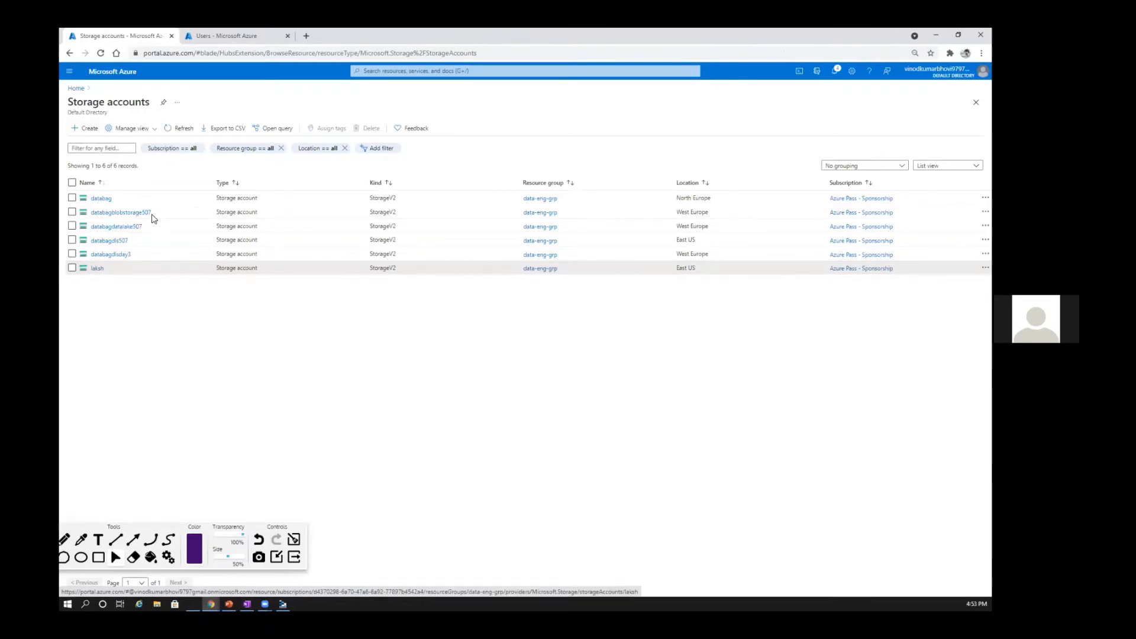
Step: Open databagdls507's networking settings for selected networks, check for existing virtual networks to add, and examine the firewall address range
left_click(111, 241)
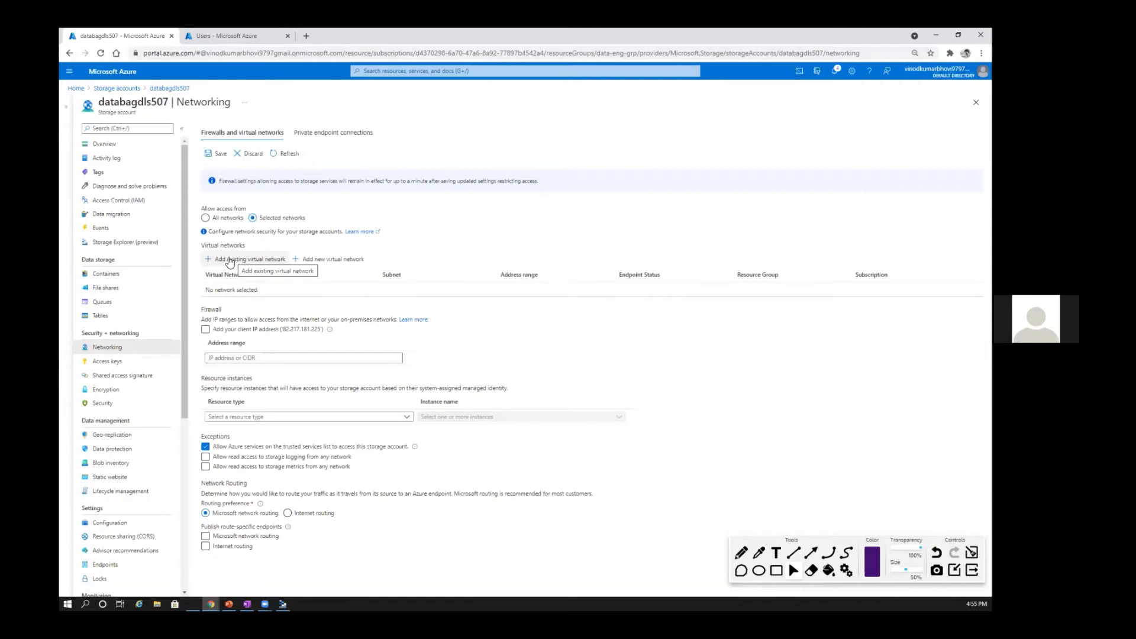
left_click(230, 262)
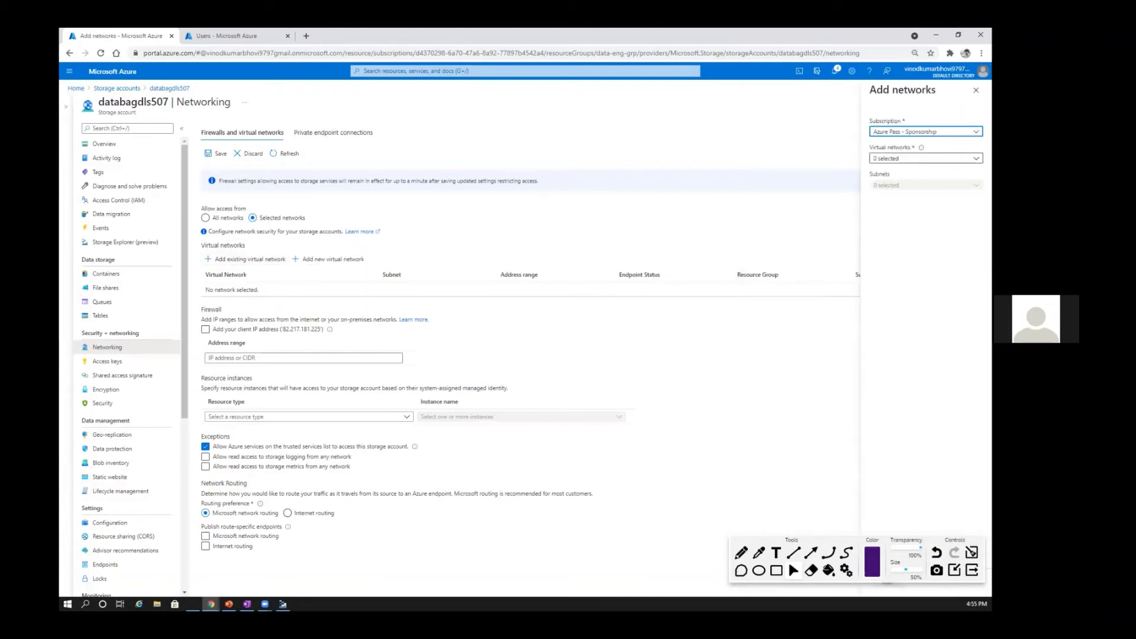
left_click(927, 158)
left_click(926, 159)
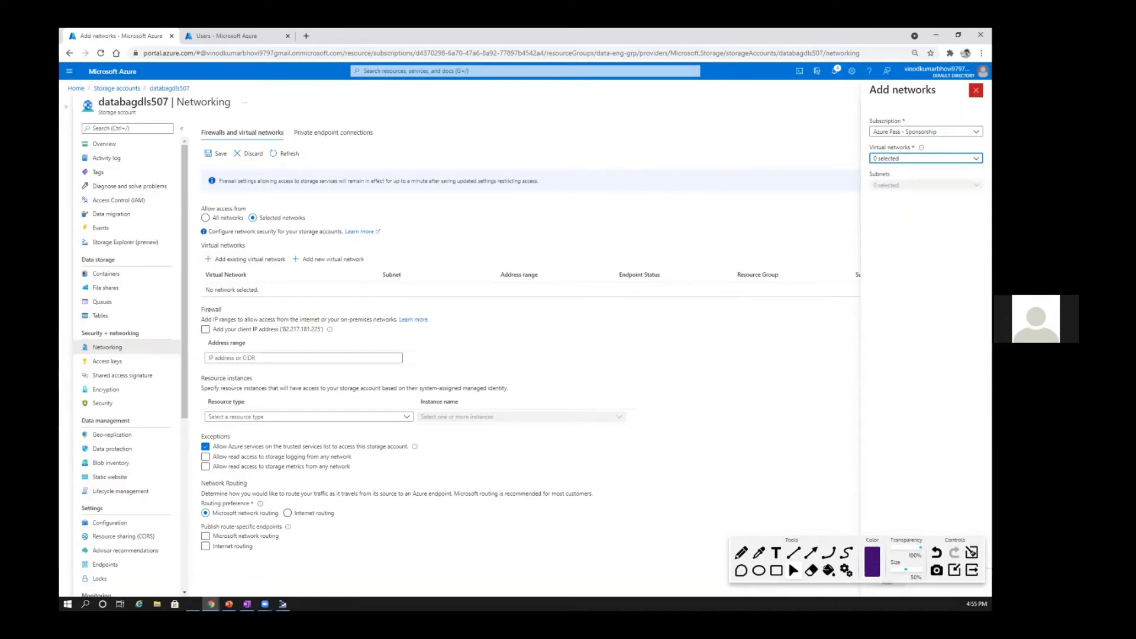
left_click(926, 159)
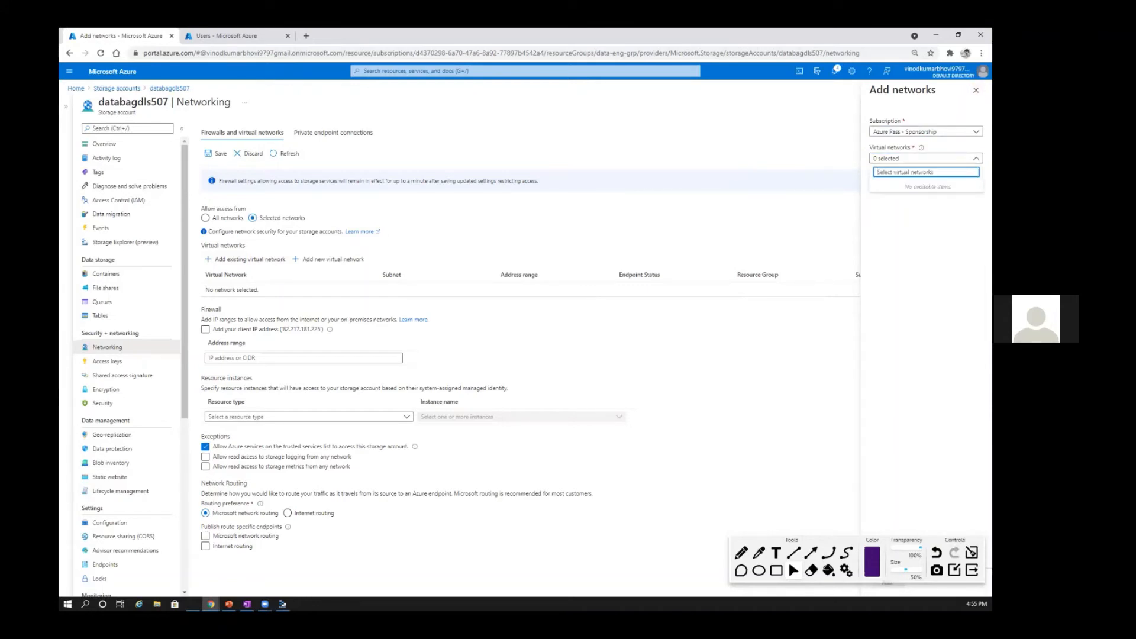
left_click(976, 90)
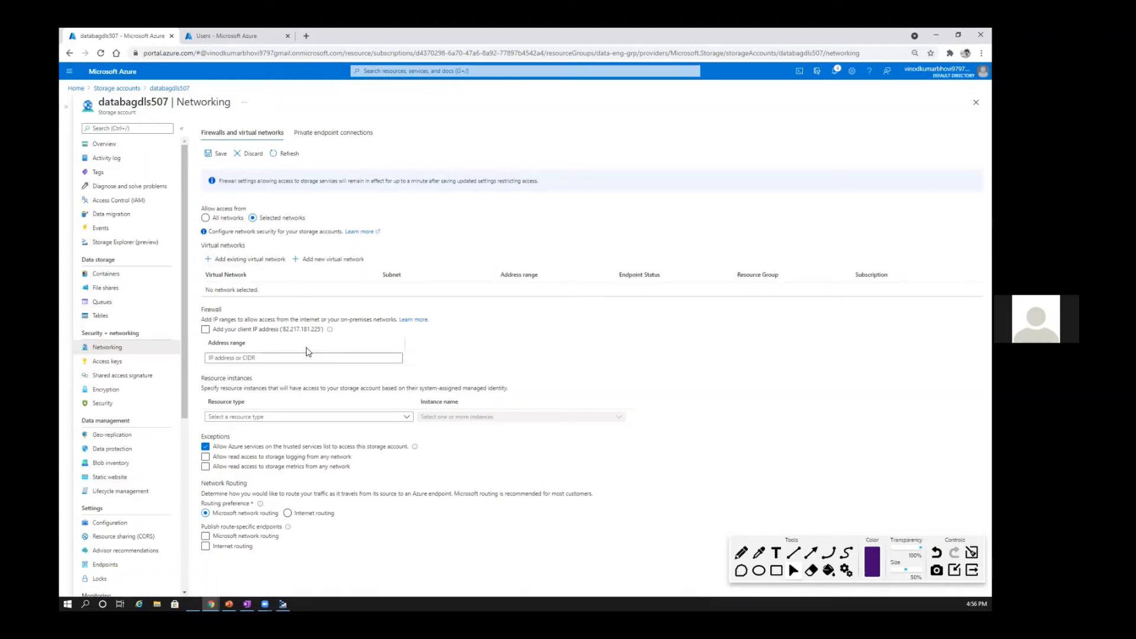
left_click(228, 359)
Step: Switch to the Data Lake PowerPoint deck and browse from the Security slide to the Firewalls and Virtual Networks slide
key("alt+Tab")
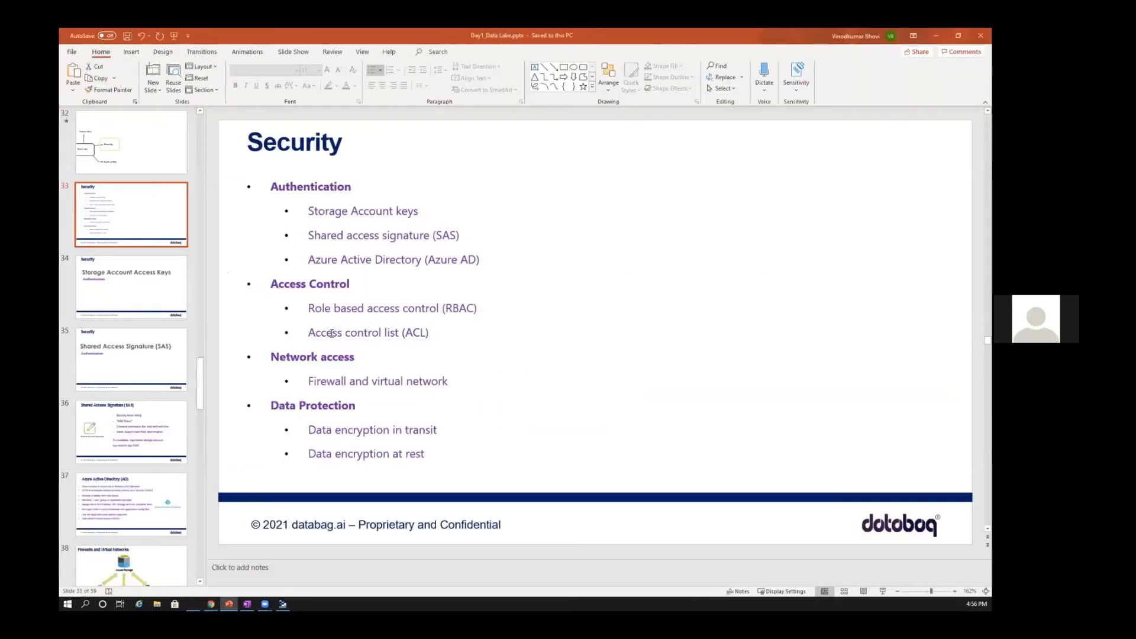
left_click(144, 329)
left_click(144, 308)
left_click(142, 367)
left_click(140, 447)
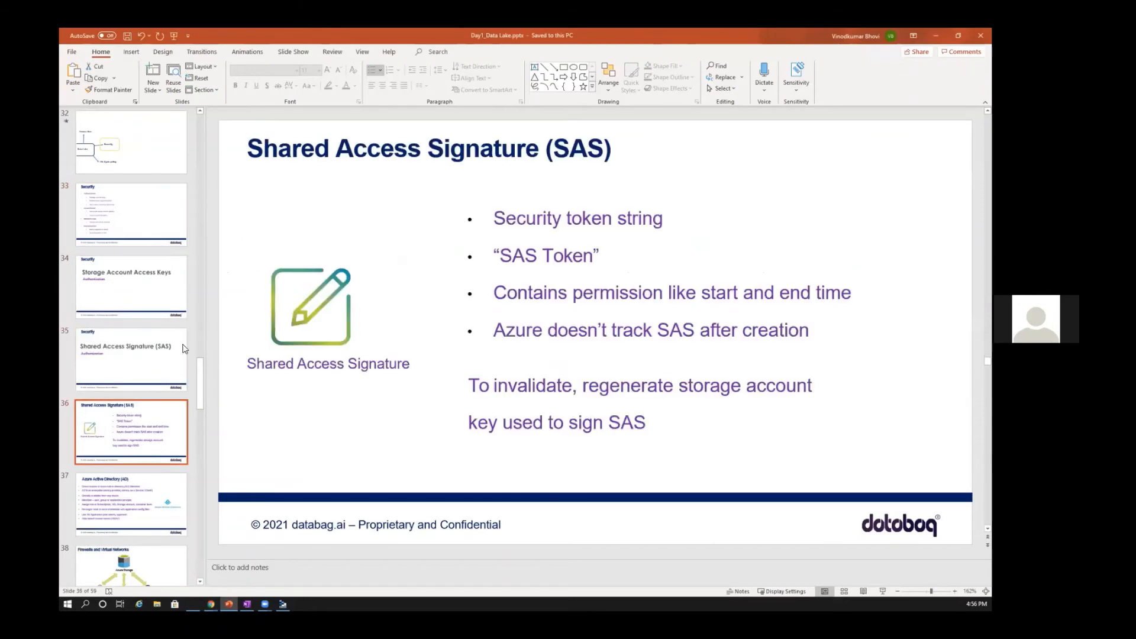
scroll(180, 346, "down", 3)
left_click(142, 326)
left_click(143, 394)
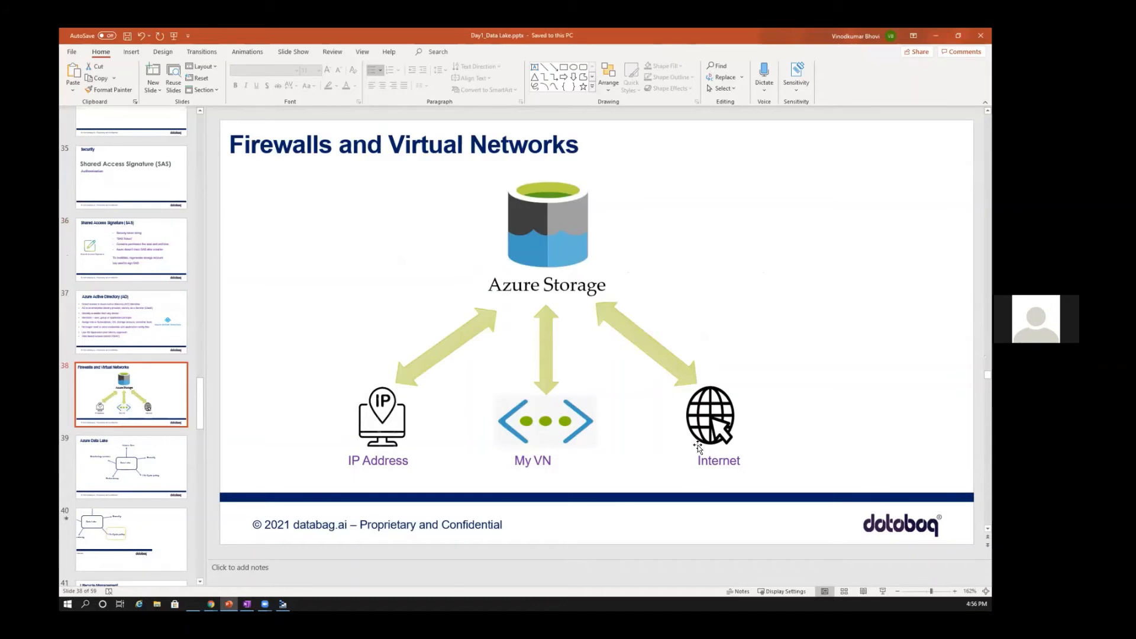
Step: Start the slide show from the Firewalls and Virtual Networks slide and advance to the Azure Data Lake overview
left_click(151, 460)
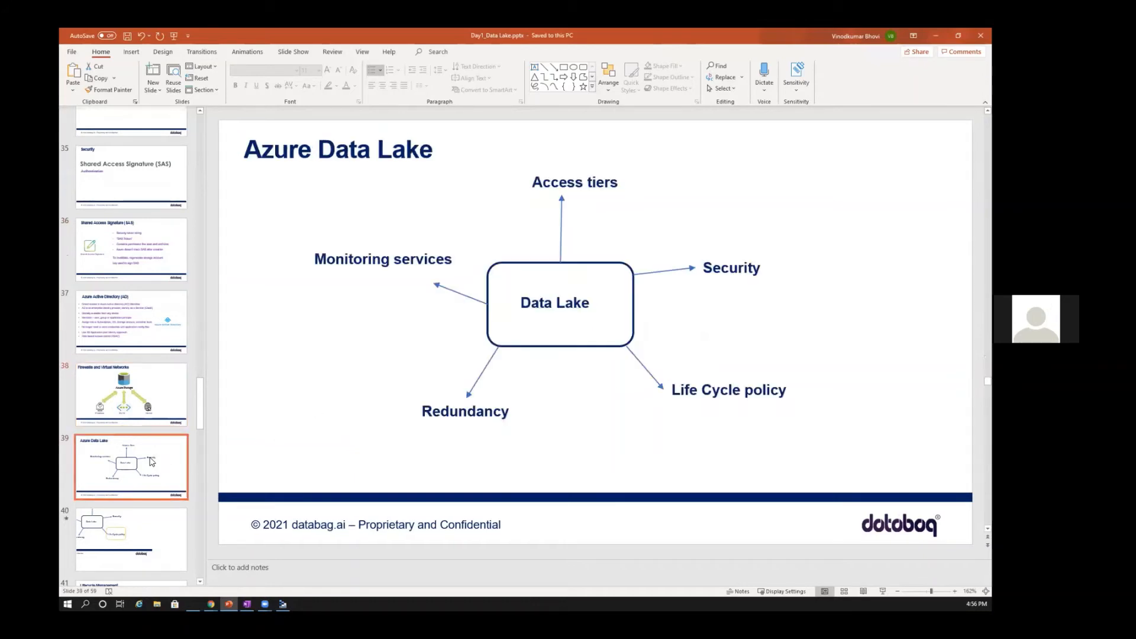
key("Up")
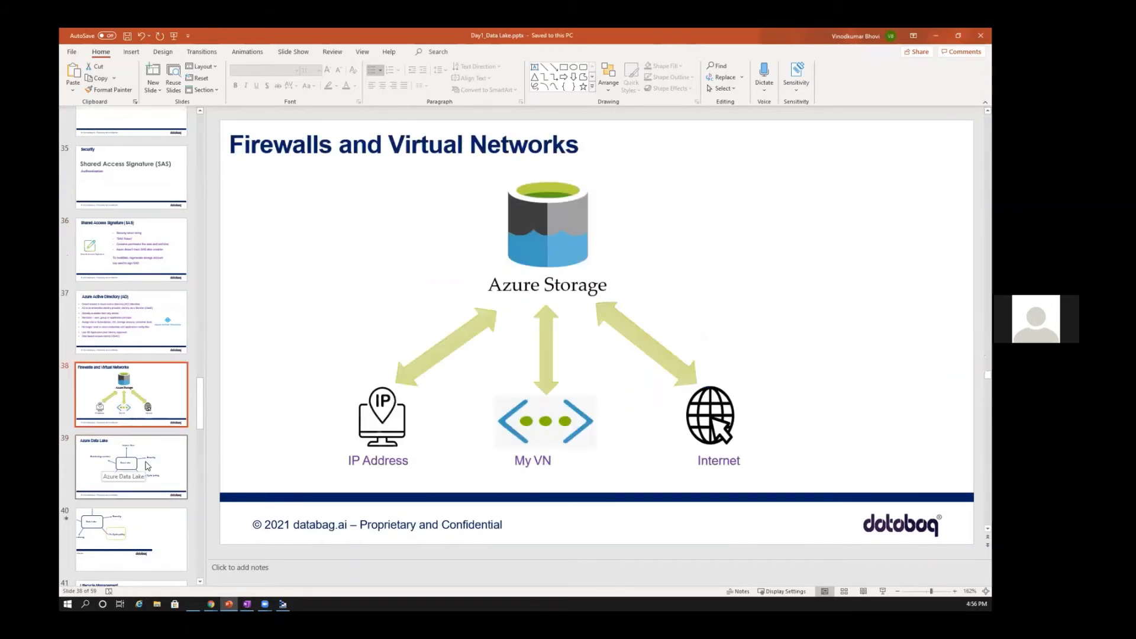
key("shift+F5")
key("Right")
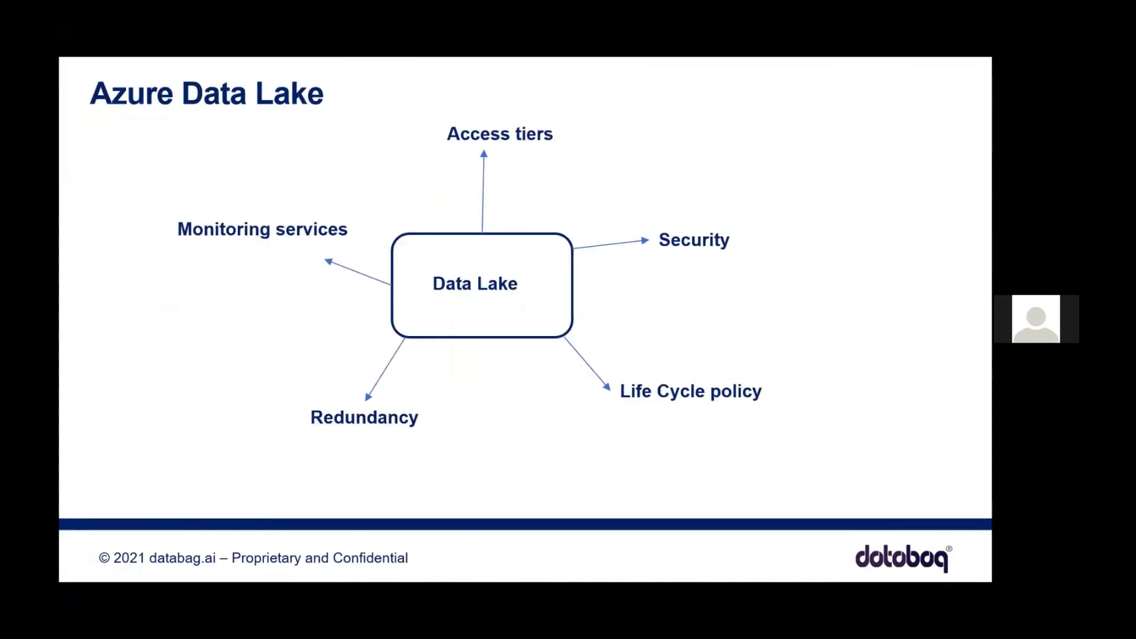
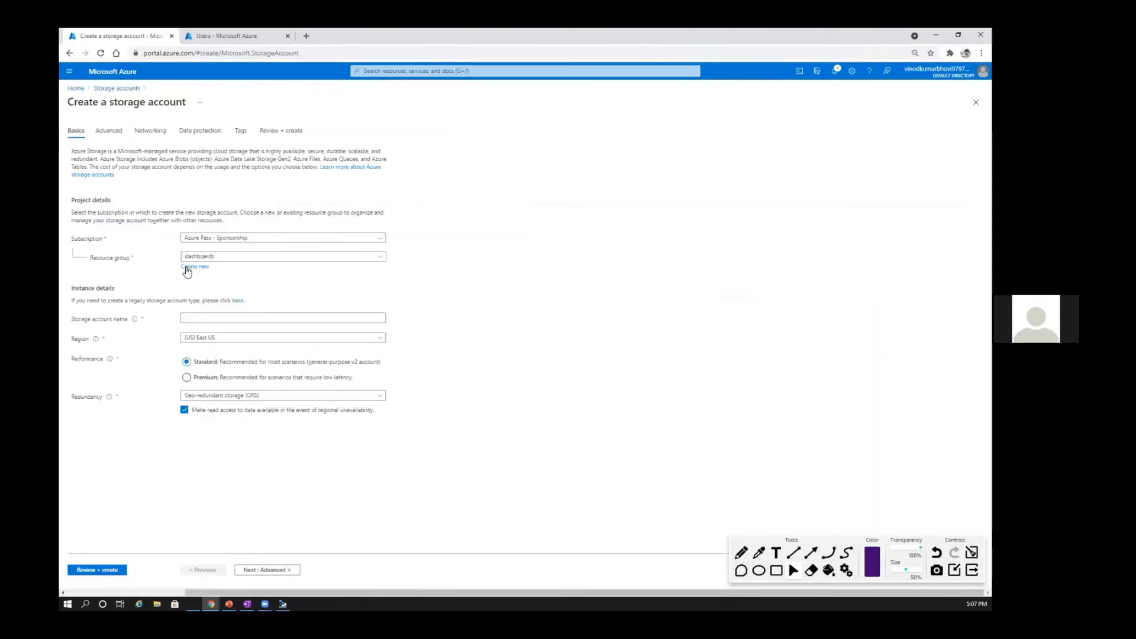
Step: Assign the new storage account to the data-eng-grp resource group and name it databagzrs
left_click(205, 314)
type("data")
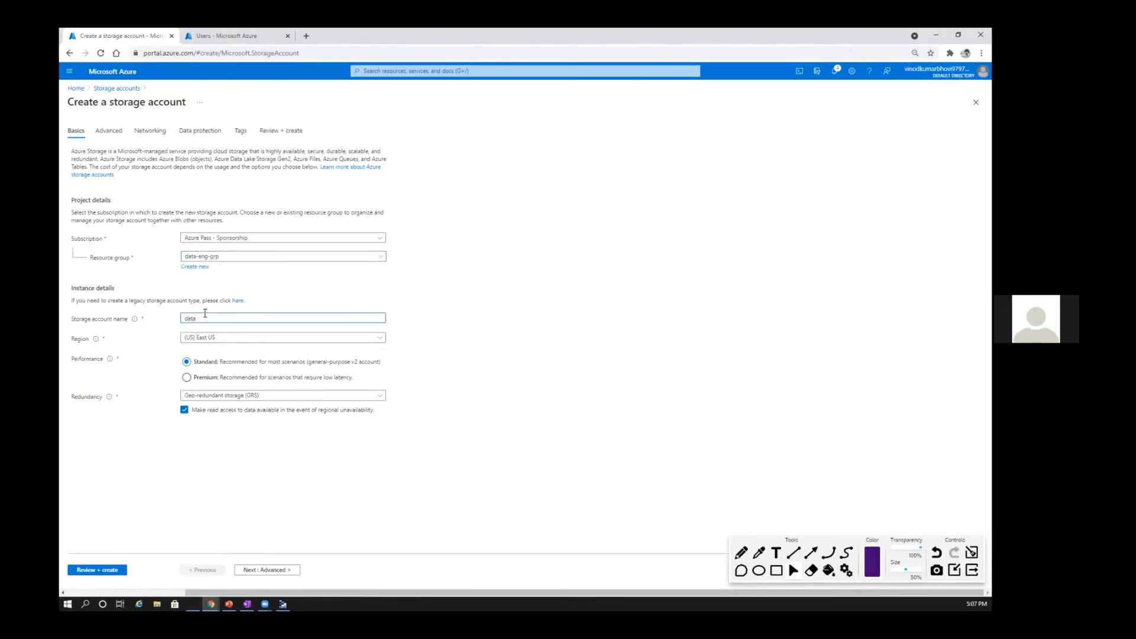
type("bagzr")
type("s")
type("ezrs")
Step: Review the redundancy options and choose geo-zone-redundant storage (GZRS) for the storage account
left_click(69, 400)
mouse_move(109, 402)
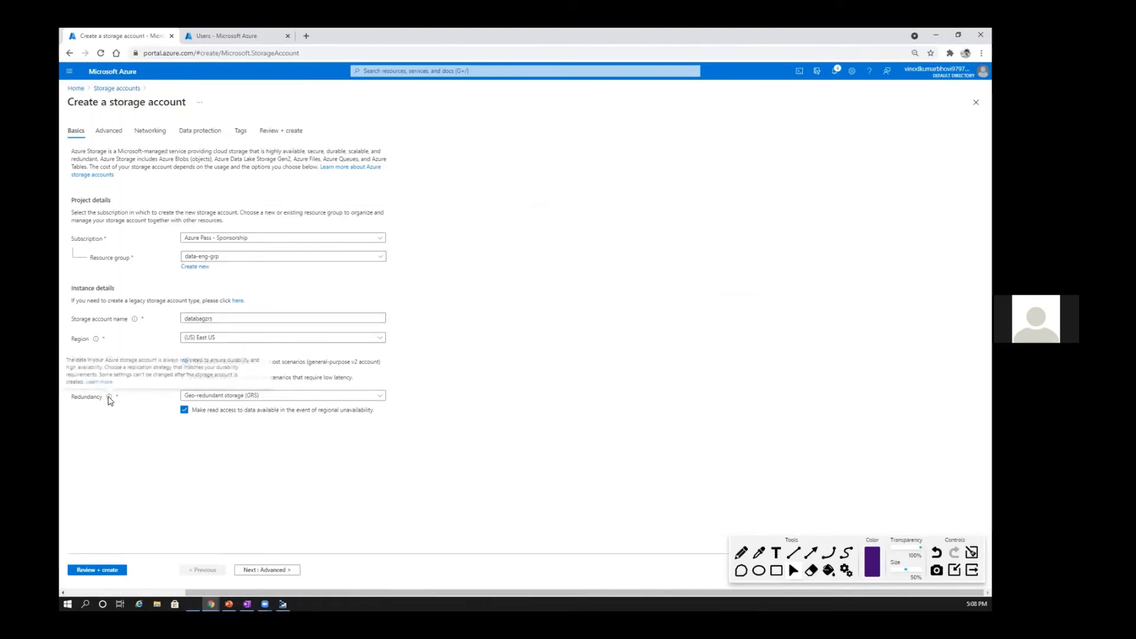
left_click(254, 399)
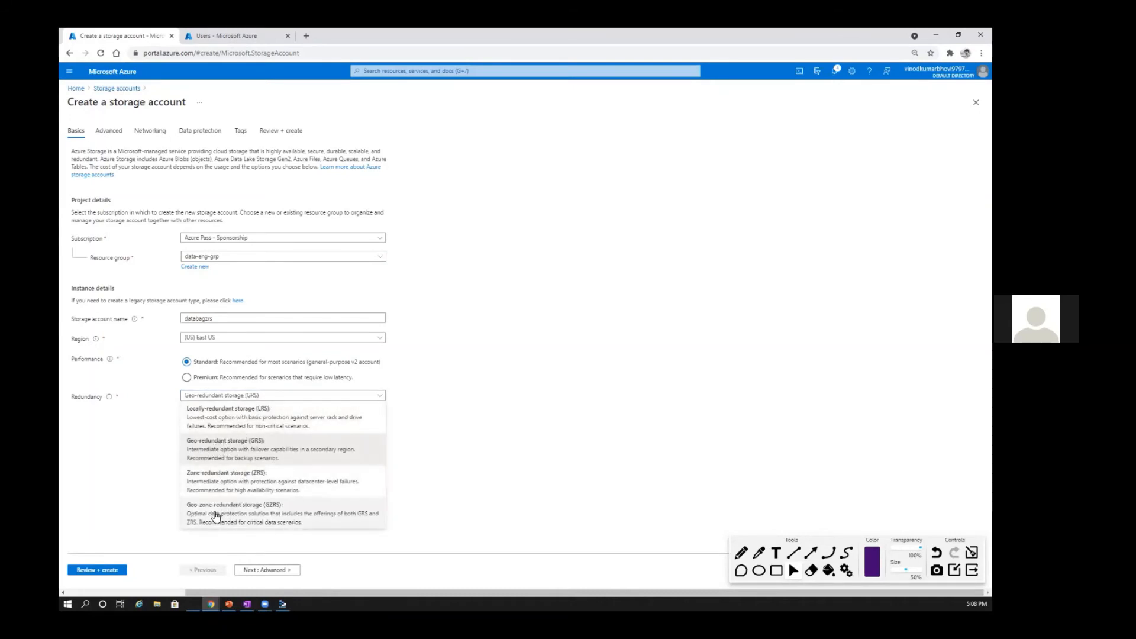
left_click(416, 475)
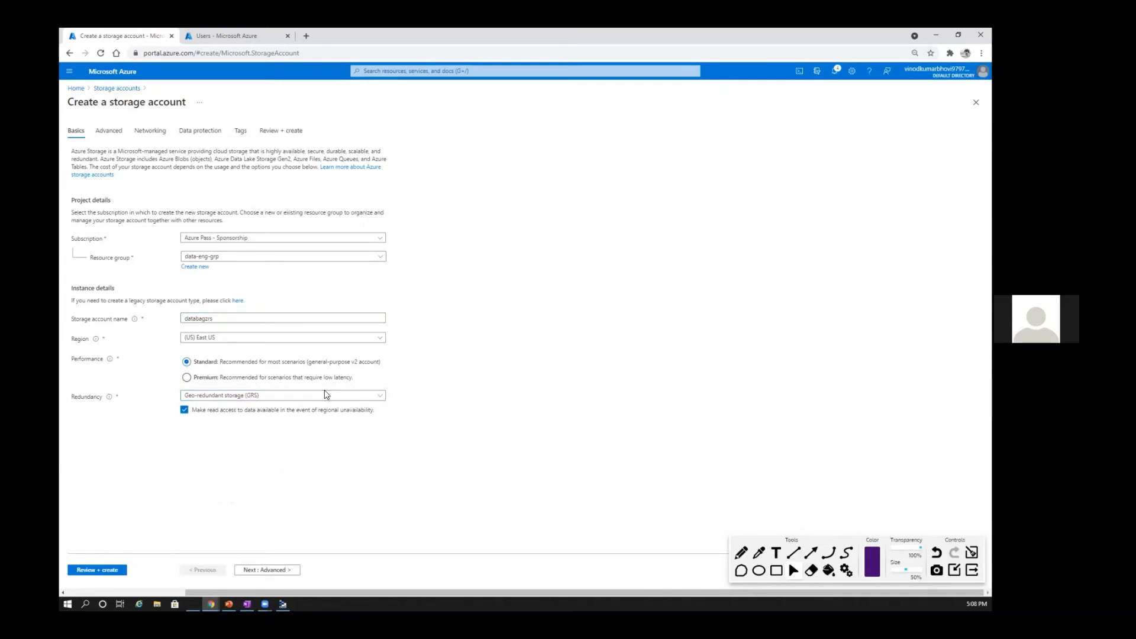
left_click(226, 398)
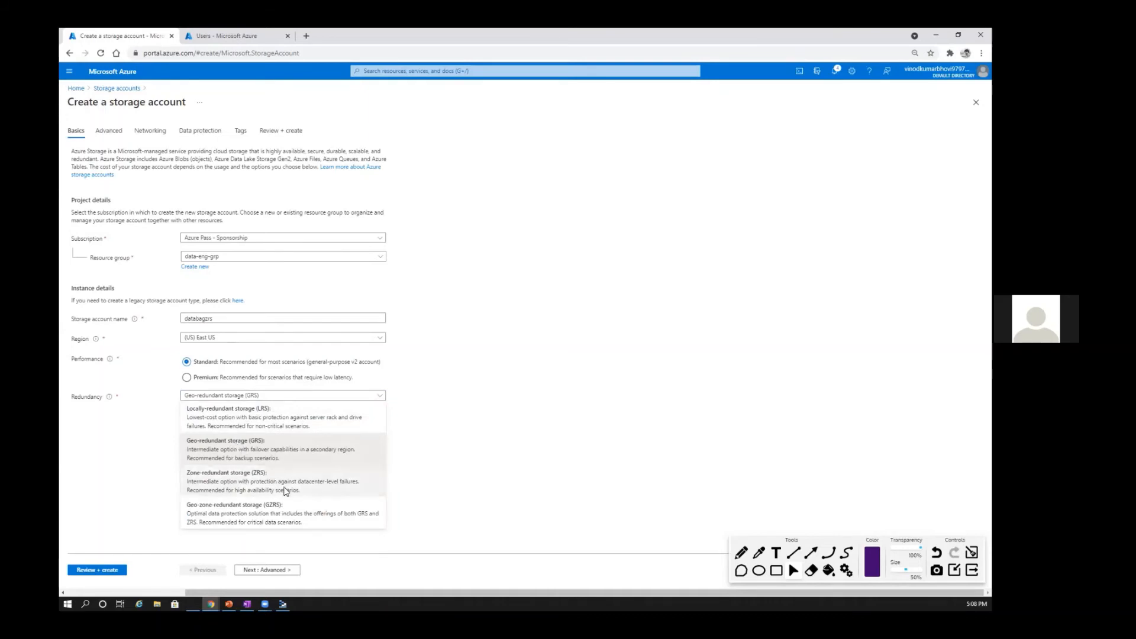
left_click(275, 515)
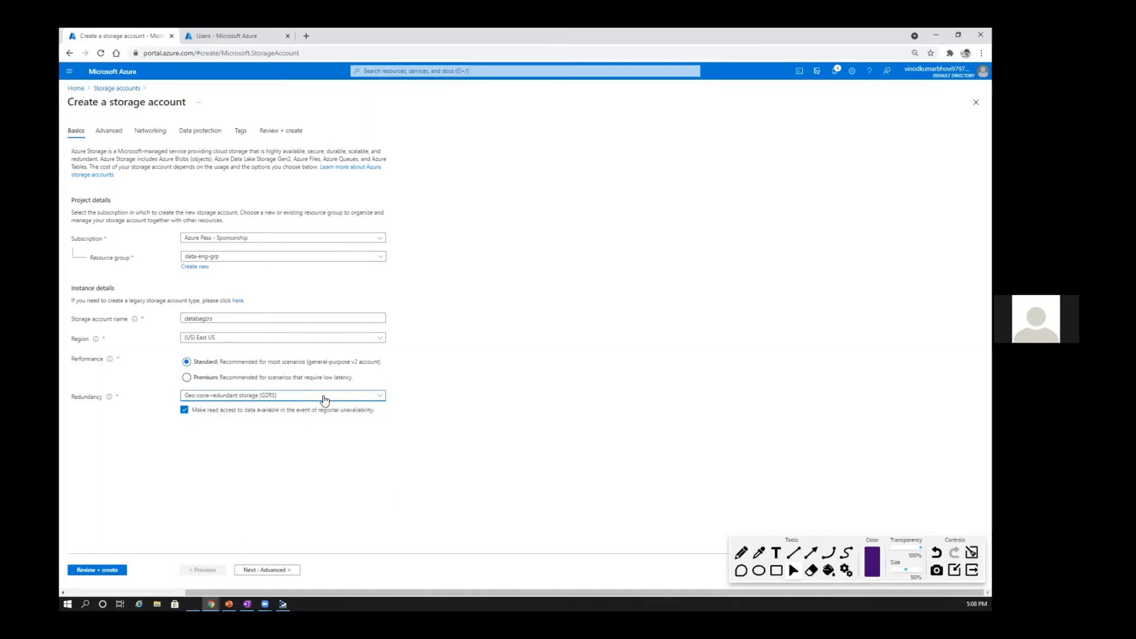
left_click(248, 398)
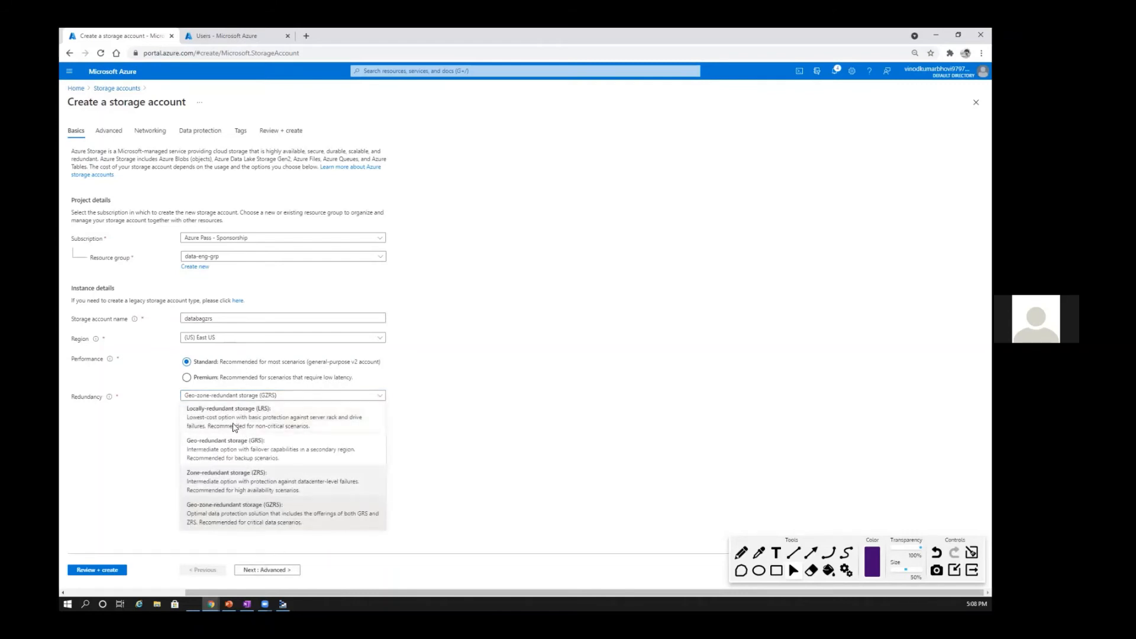
left_click(275, 515)
Step: Proceed to the advanced settings, try the Cool access tier and set it back to Hot
left_click(267, 570)
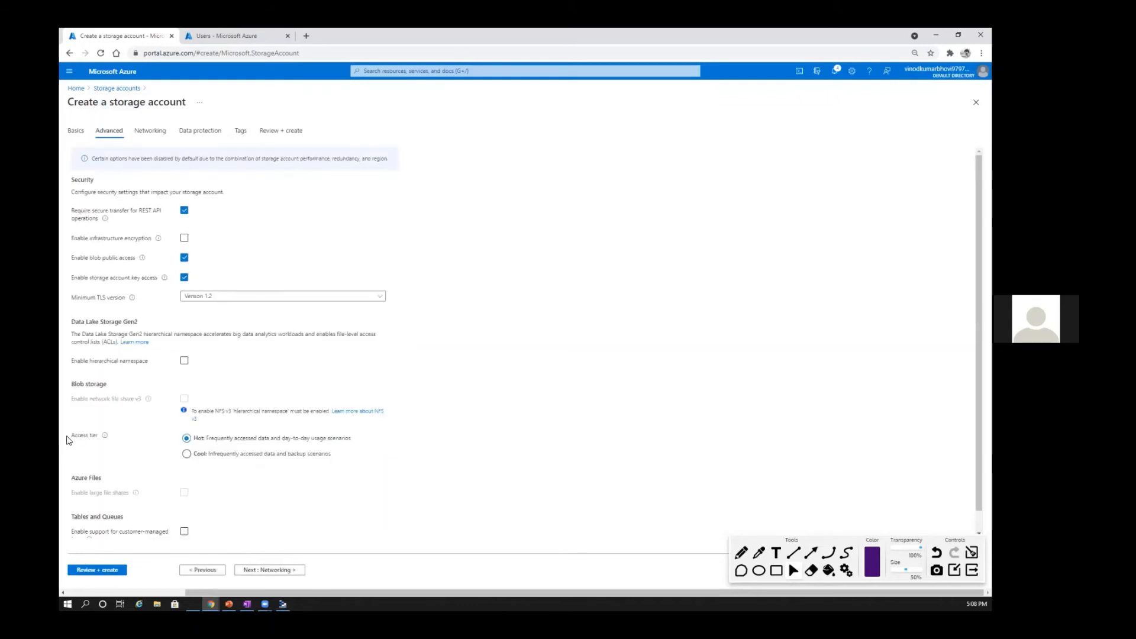
left_click_drag(75, 437, 109, 438)
left_click(186, 454)
left_click(186, 439)
Step: Accept the default networking, data protection and tag settings, and create the storage account
left_click(274, 571)
left_click(274, 572)
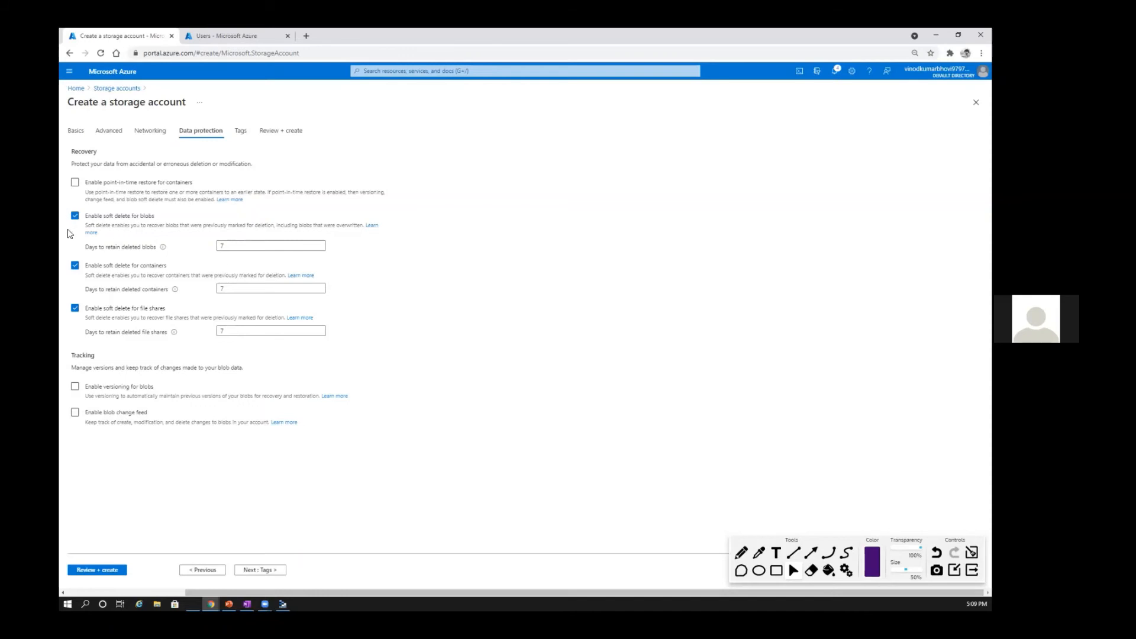
double_click(222, 245)
left_click(248, 571)
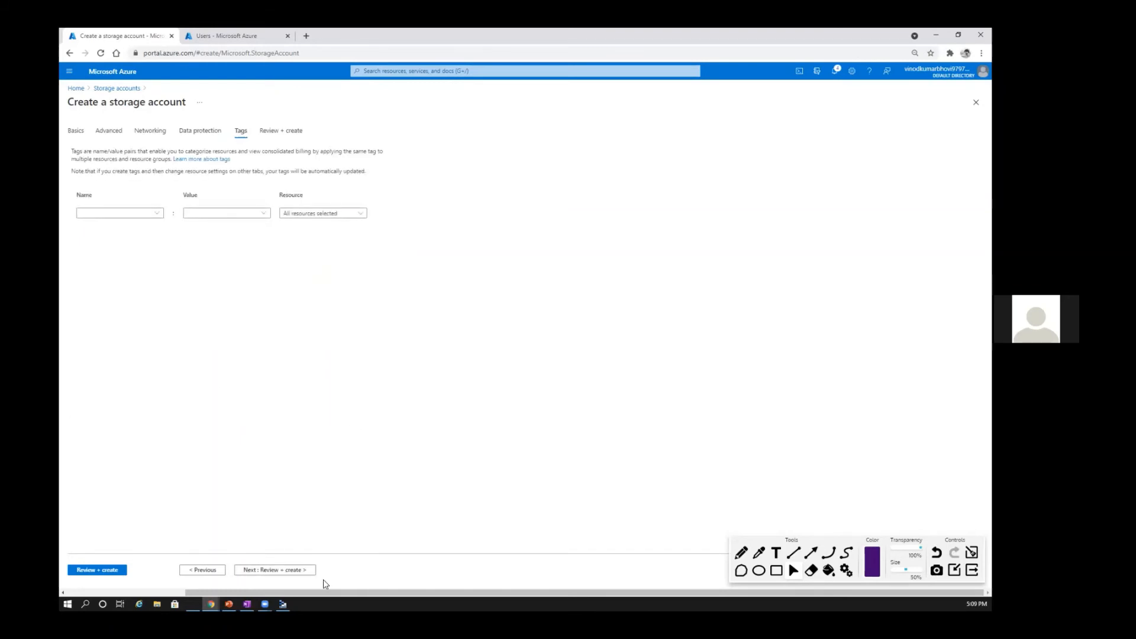
left_click(293, 571)
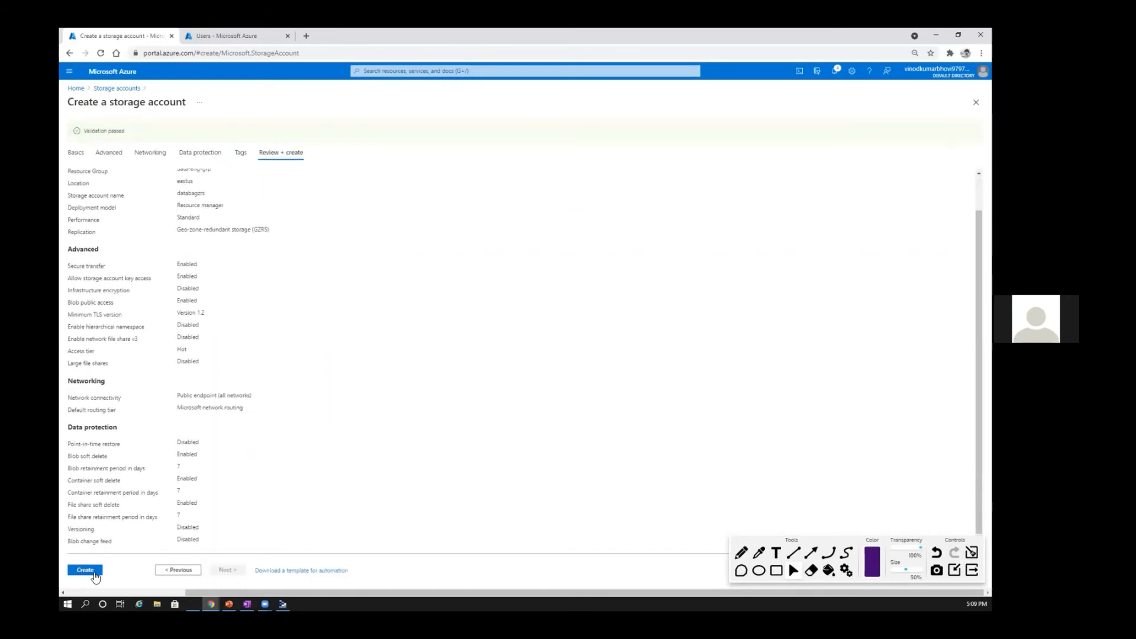
left_click(89, 570)
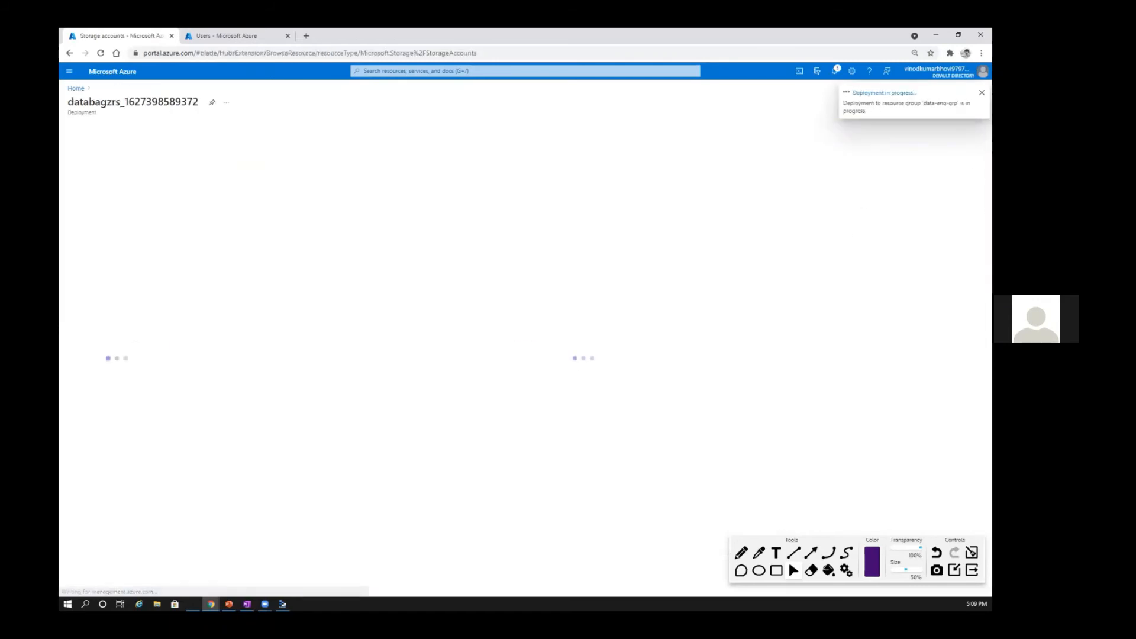
Step: Switch to the Data Lake PowerPoint deck and browse the Monitoring services and data redundancy slides
key("alt+Tab")
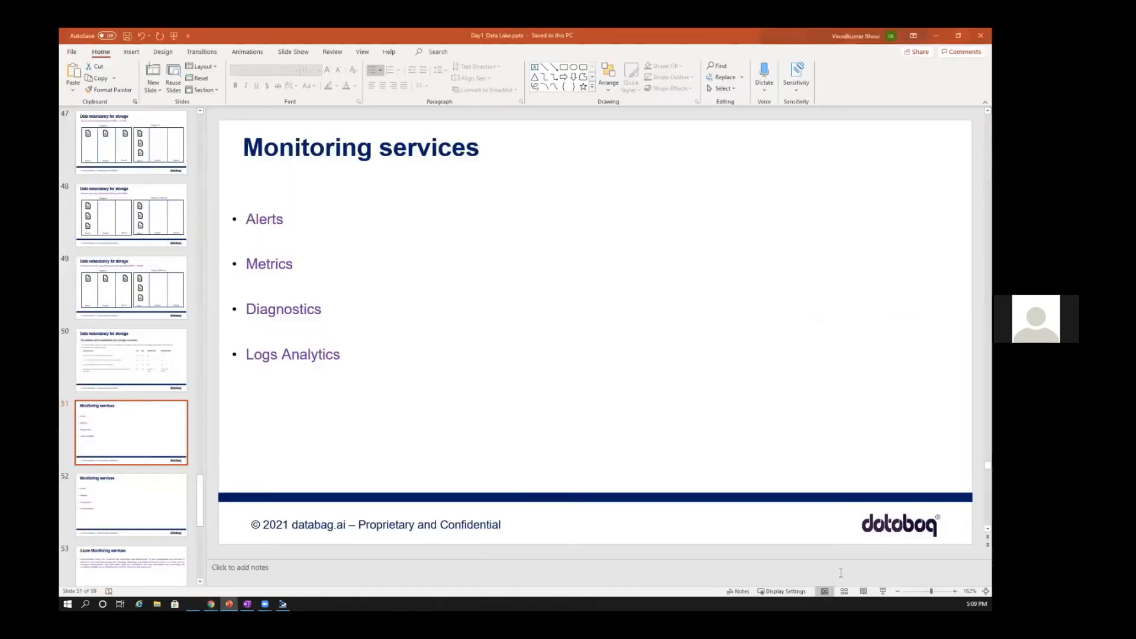
left_click(120, 507)
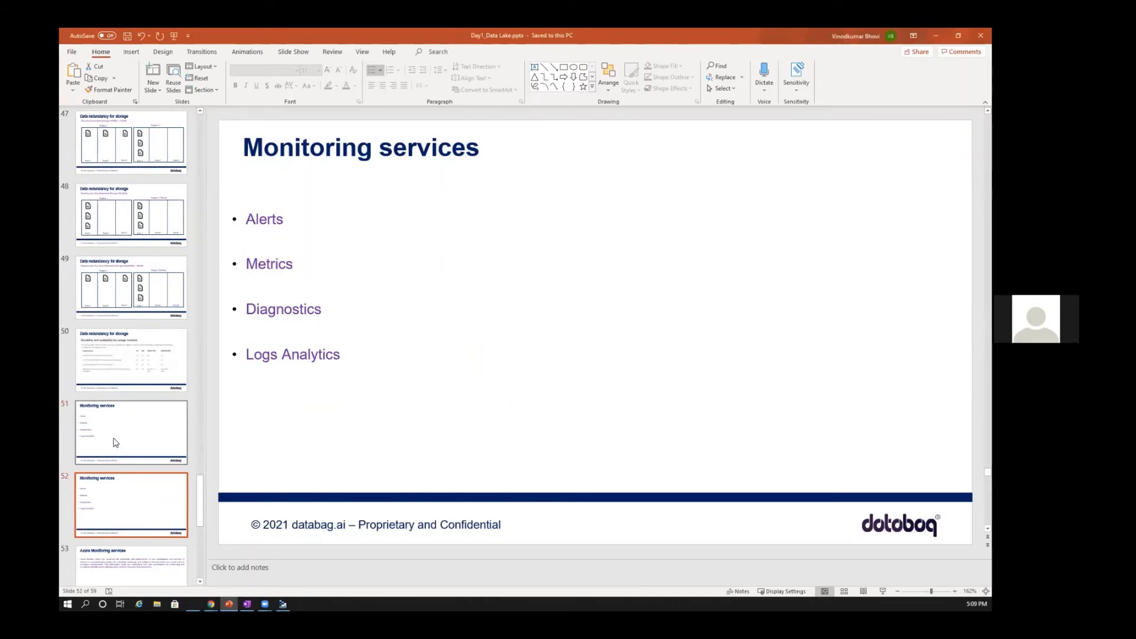
left_click(121, 446)
scroll(130, 467, "down", 5)
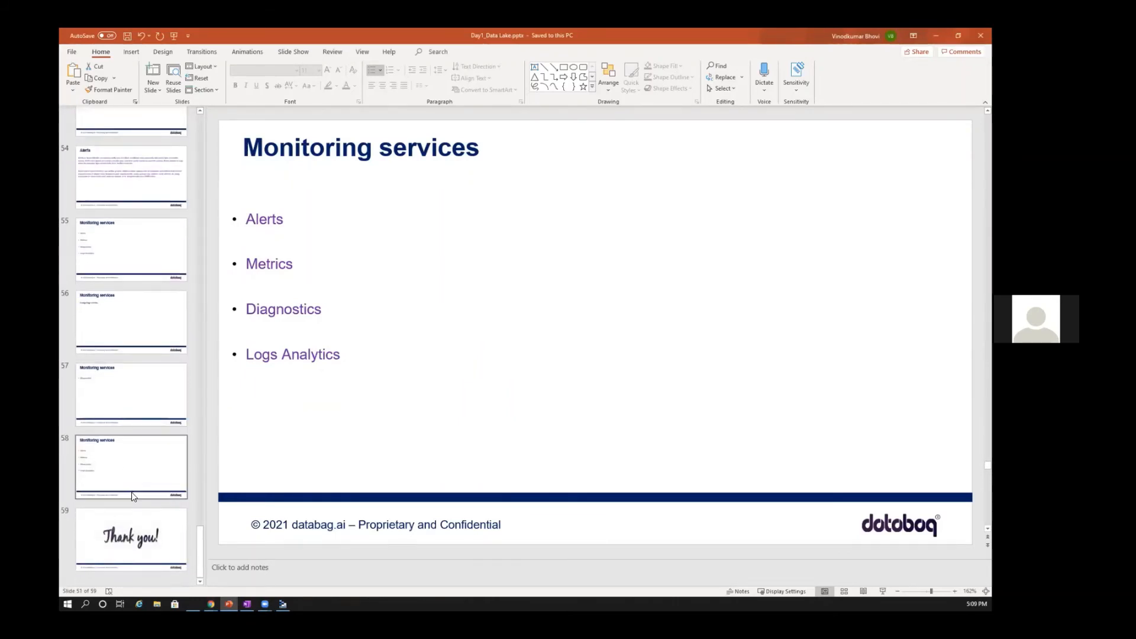
scroll(133, 498, "up", 8)
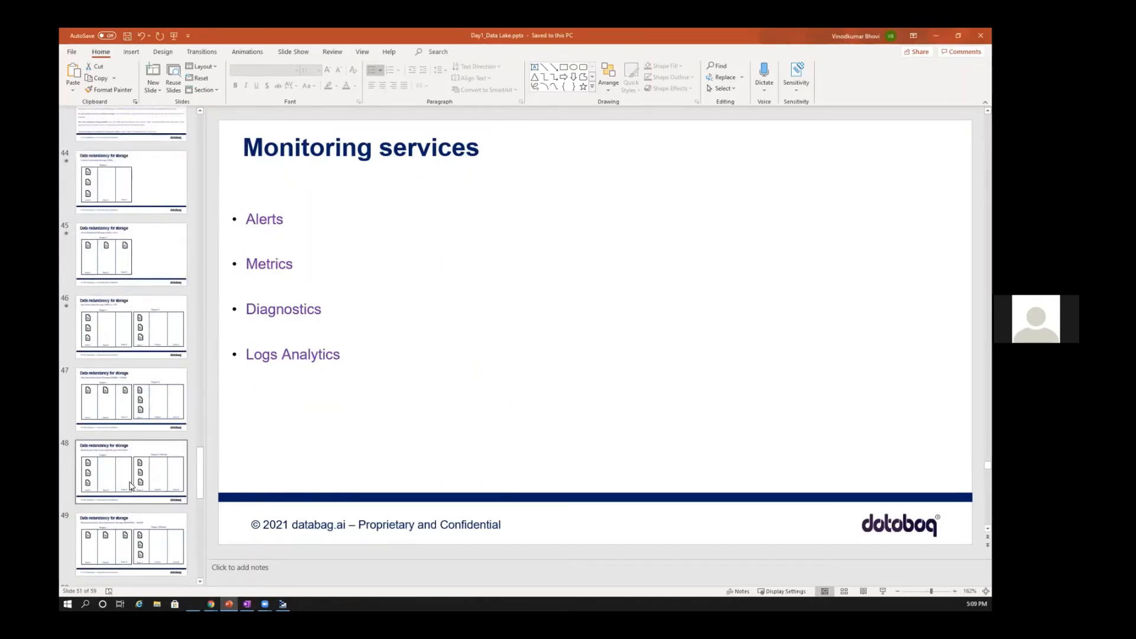
Step: Return to the Azure portal in Chrome, check the deployment notification and open the deployed databagzrs storage account
key("alt+Tab")
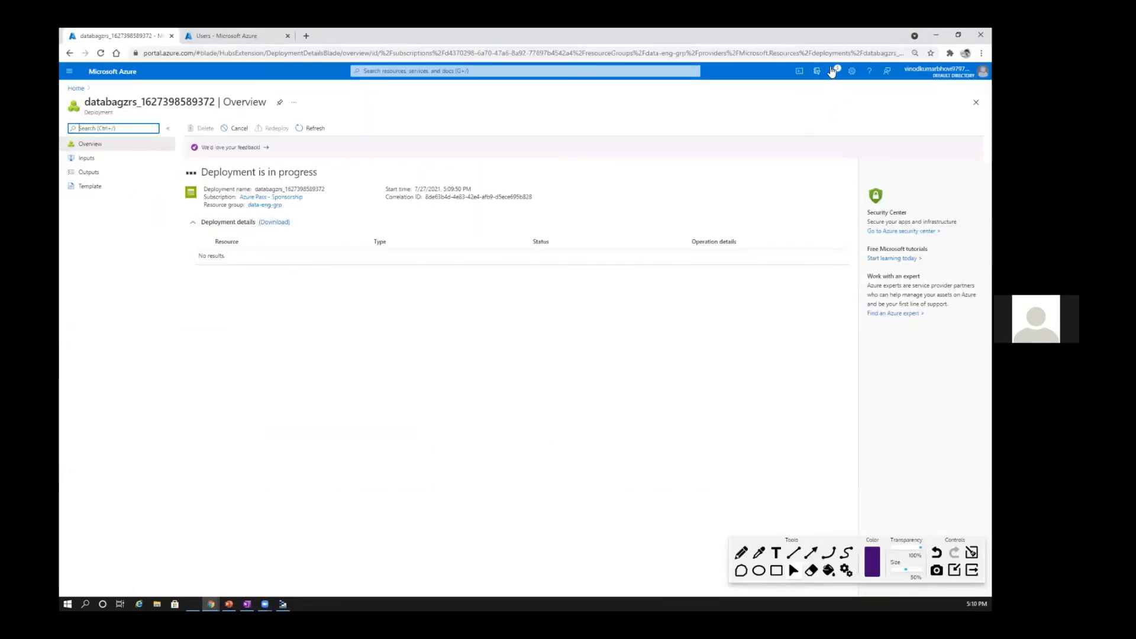
left_click(835, 71)
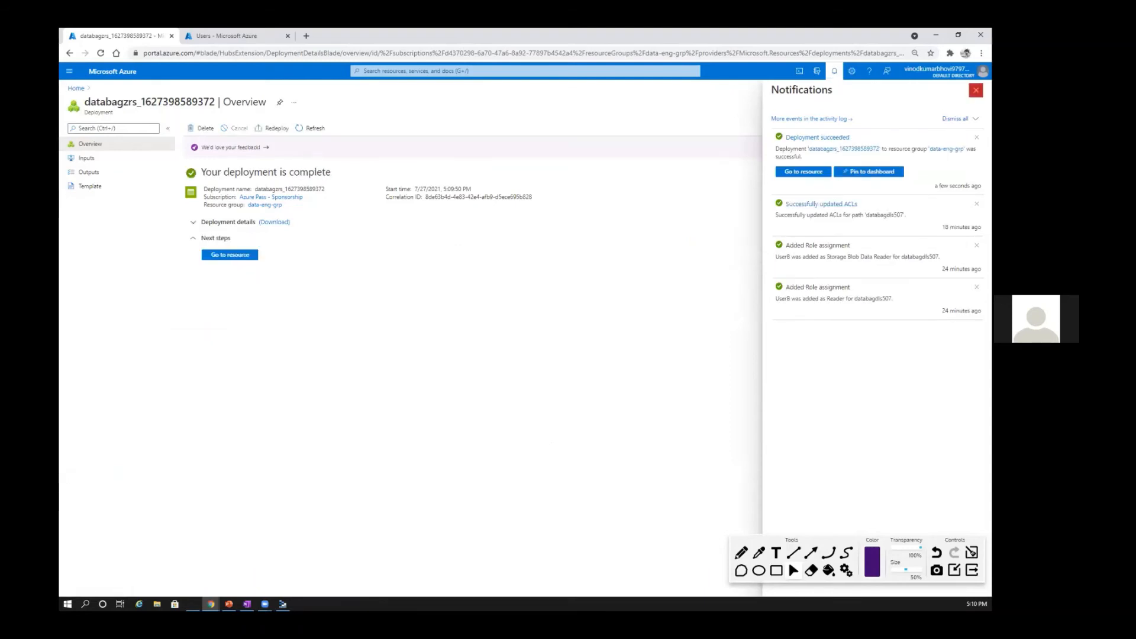
left_click(976, 90)
left_click(240, 256)
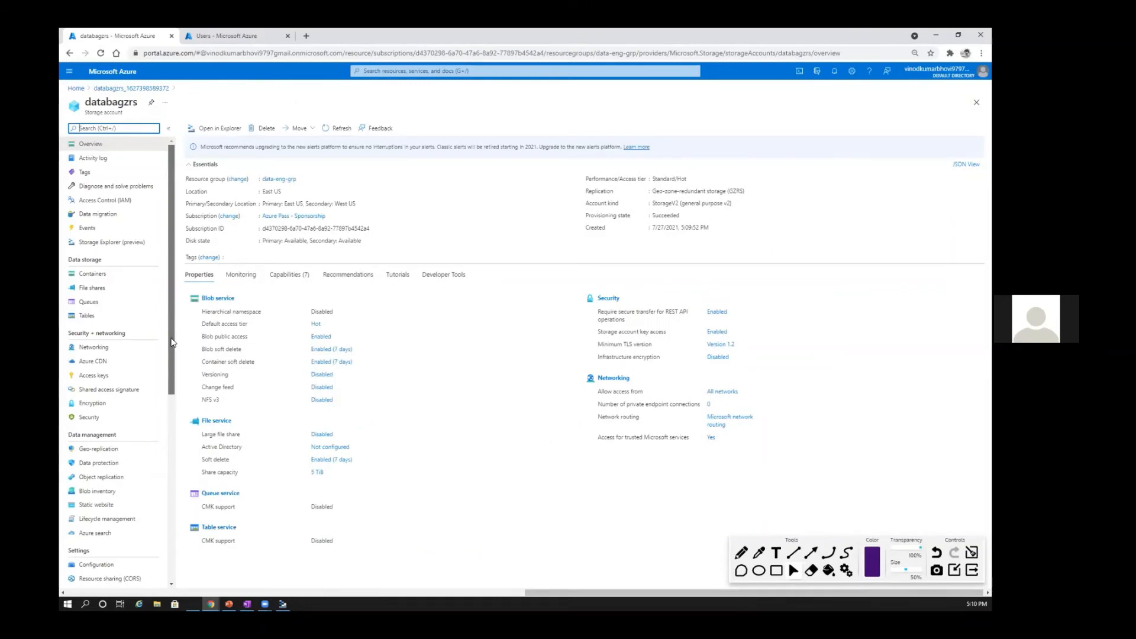
Step: Point an arrow at the Data protection entry, examine the account's data protection settings and clear the annotation
scroll(168, 353, "down", 2)
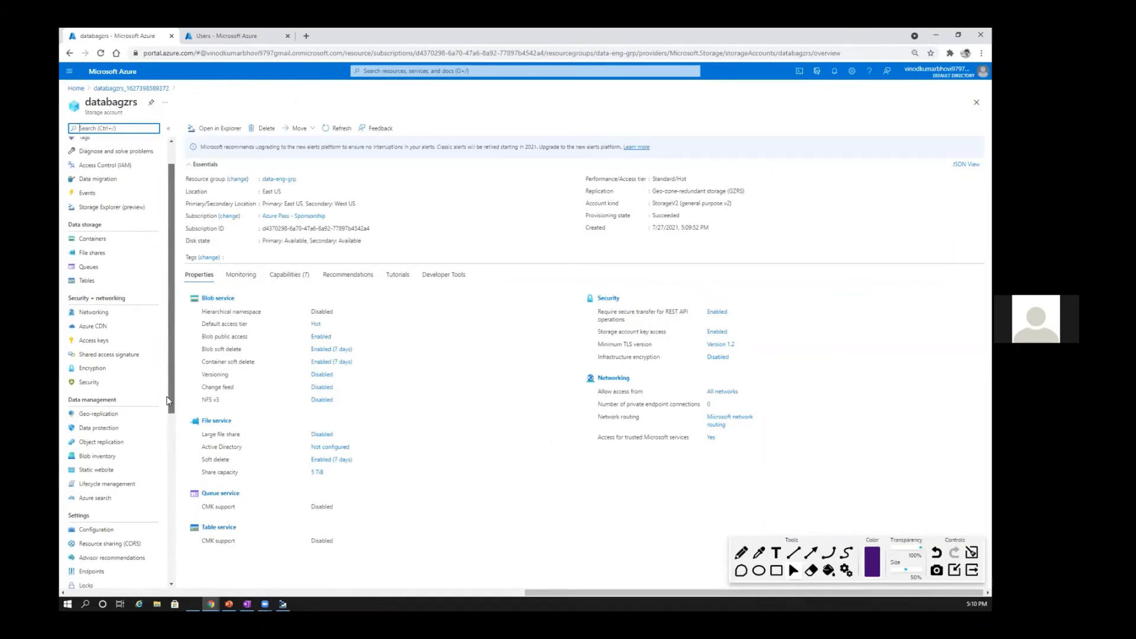
scroll(167, 418, "down", 3)
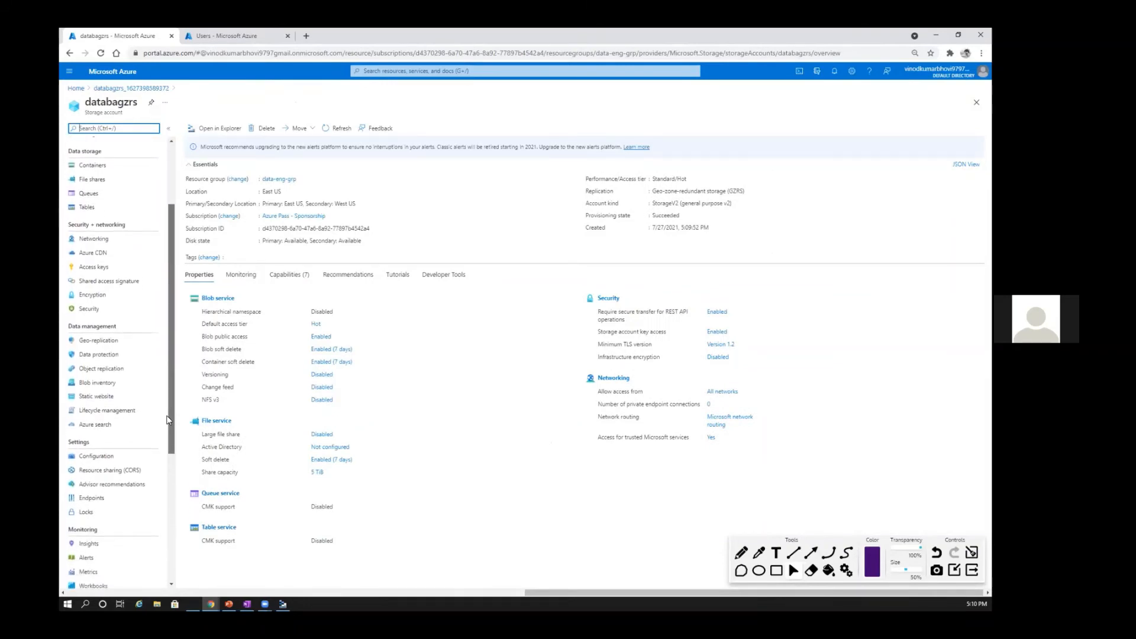
scroll(167, 421, "down", 2)
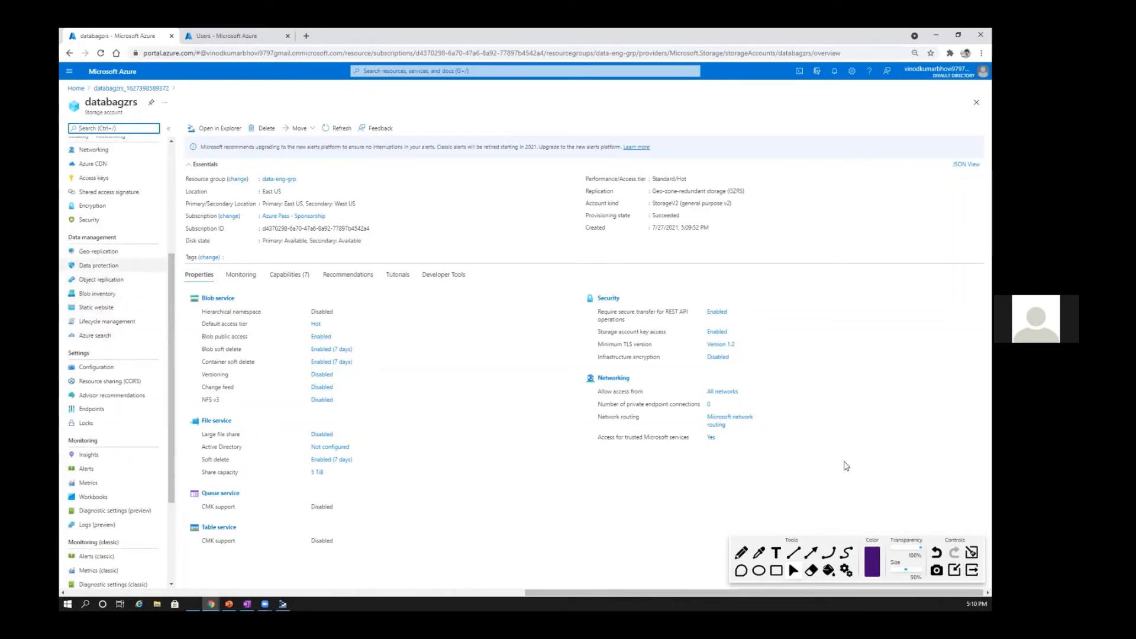
left_click(809, 555)
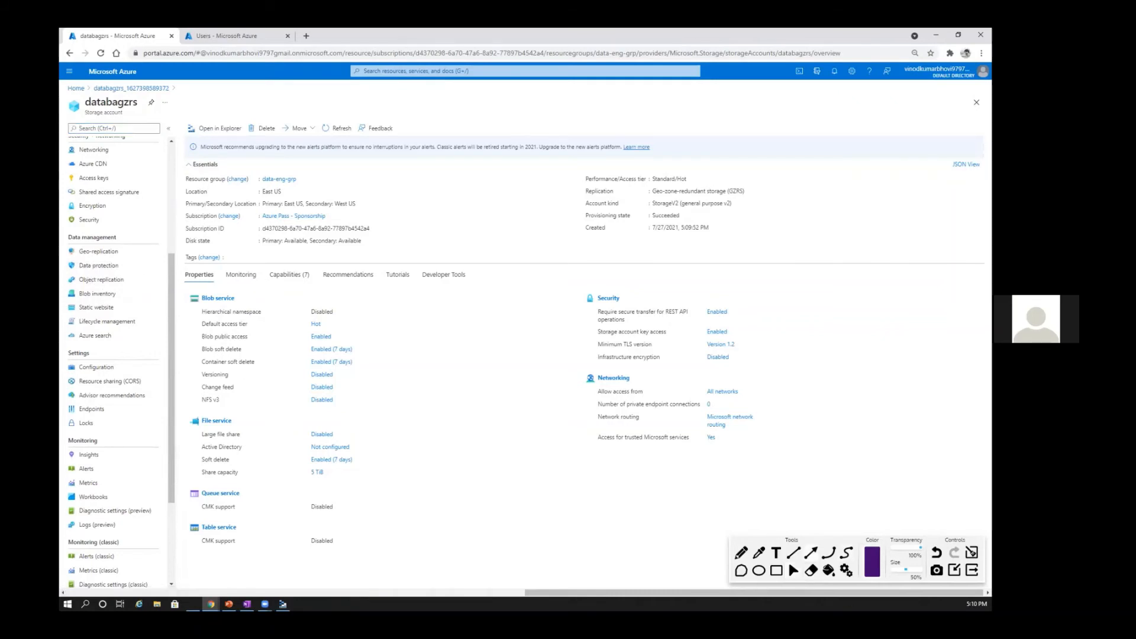
left_click_drag(304, 281, 127, 267)
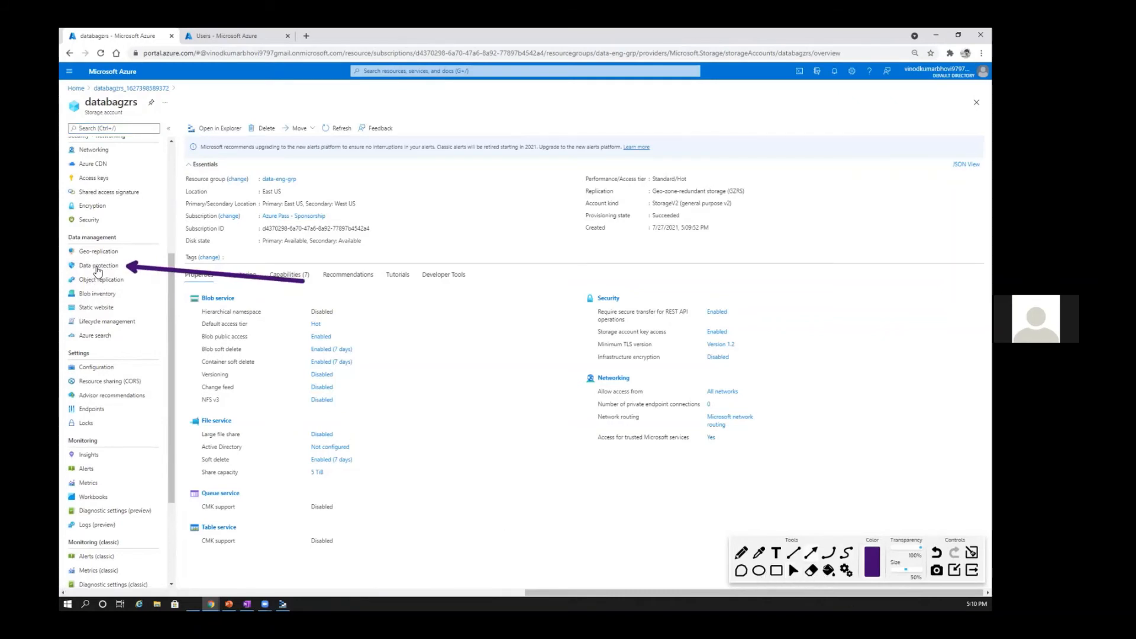
left_click(97, 267)
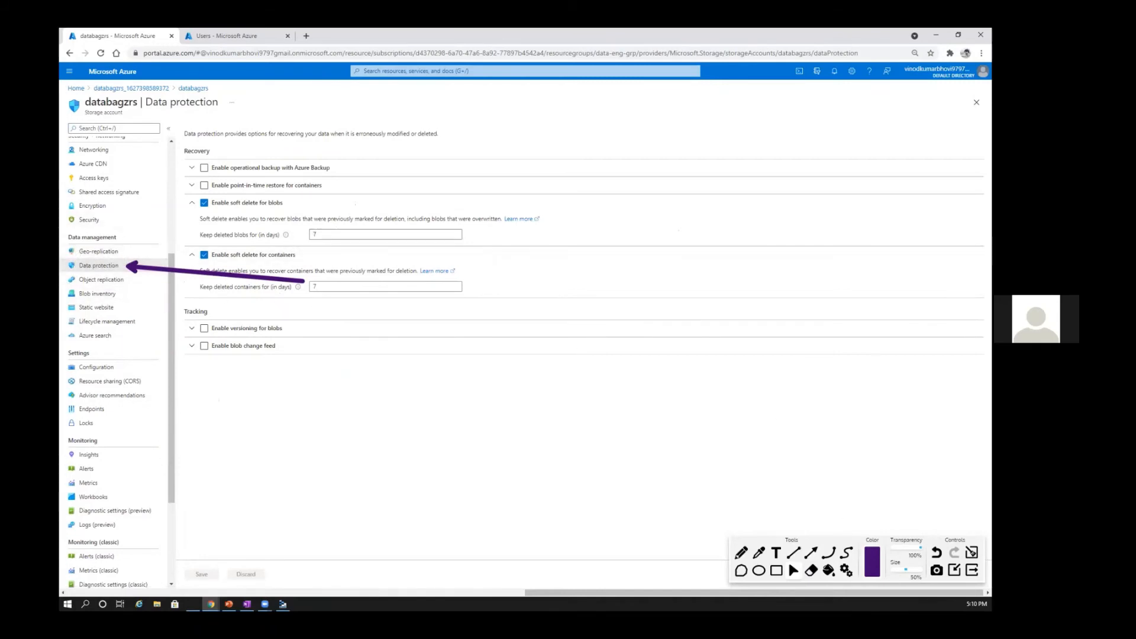
left_click(954, 570)
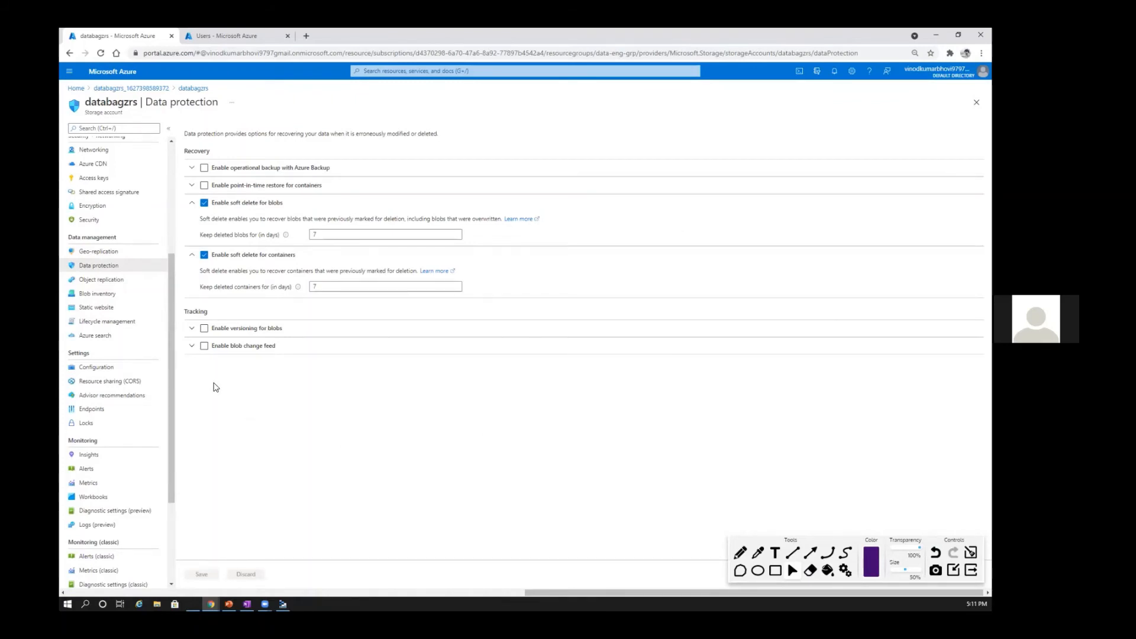
Step: View the geo-replication details of databagzrs and highlight the secondary location
left_click(87, 254)
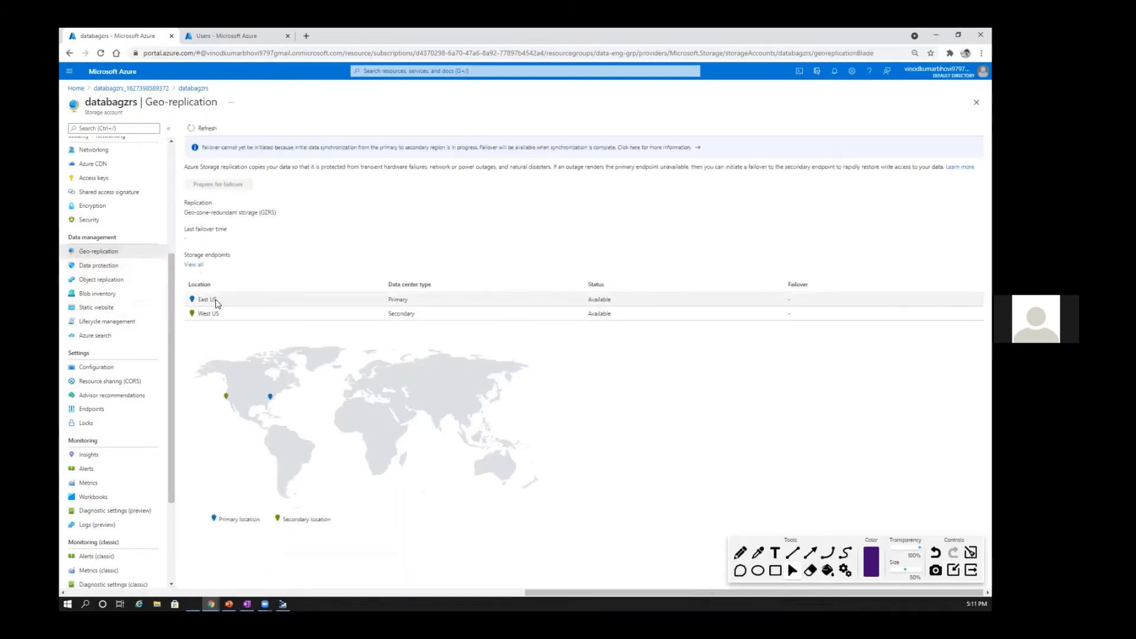
mouse_move(217, 299)
left_mouse_down()
mouse_move(201, 299)
mouse_move(210, 313)
left_mouse_up()
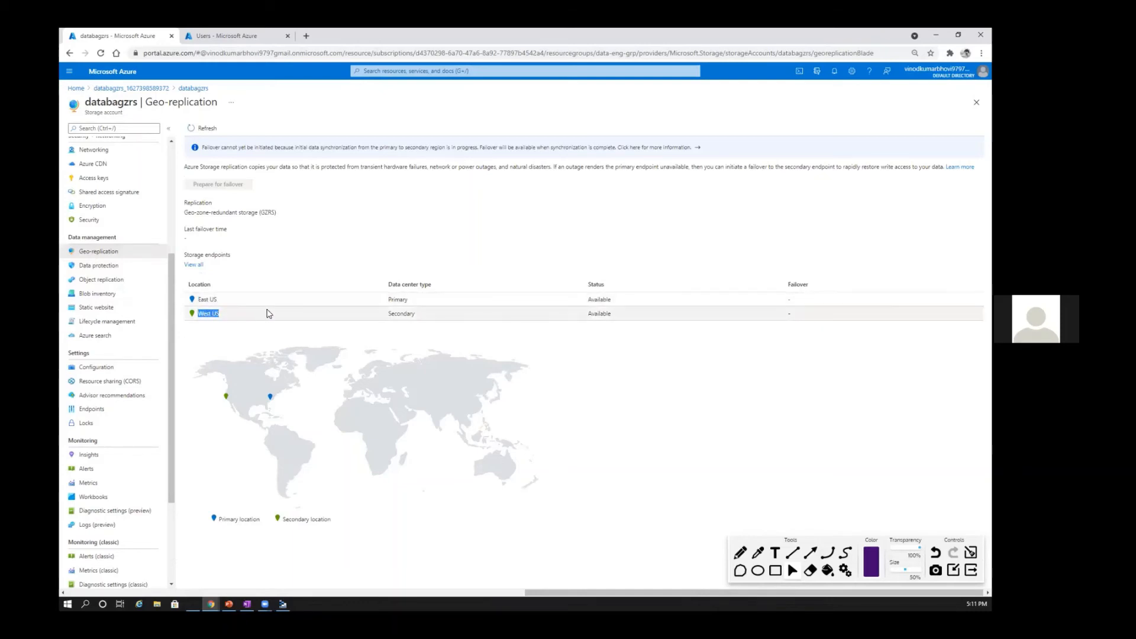
left_click(295, 303)
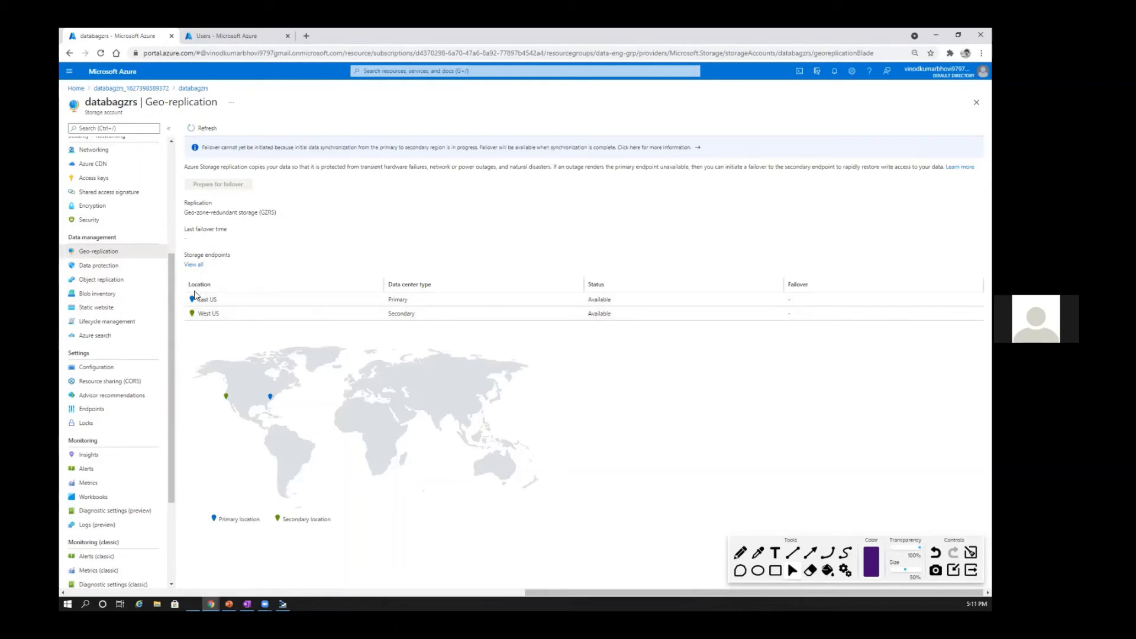
Step: Create a private container named replicationlab in the databagzrs account, moving the annotation toolbar out of the way
scroll(118, 308, "up", 3)
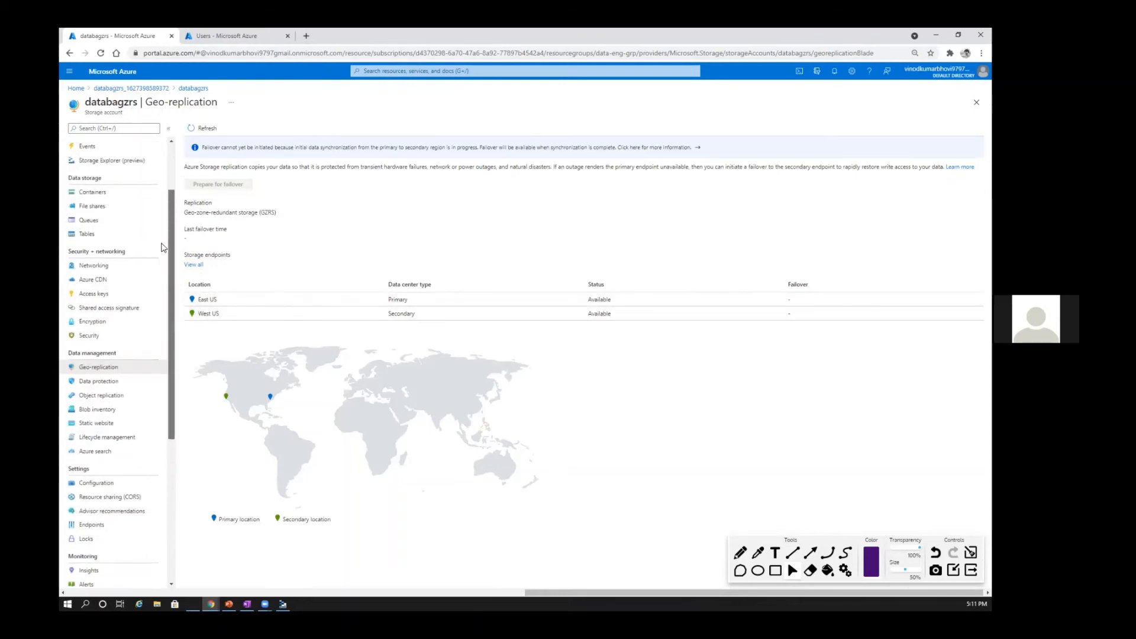
left_click(91, 248)
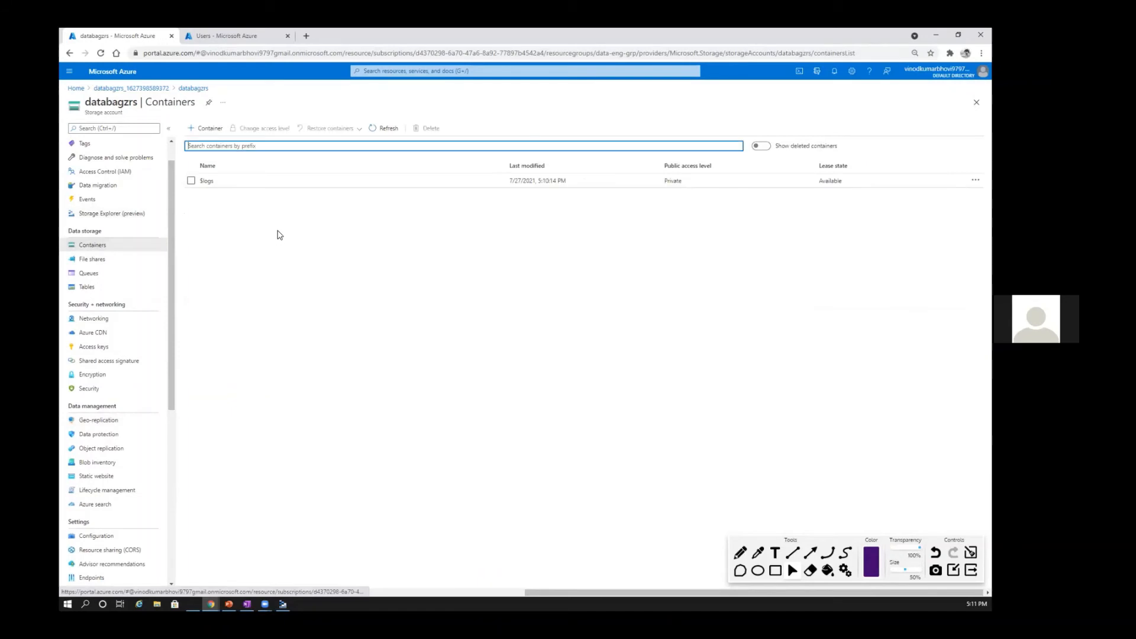
left_click(205, 127)
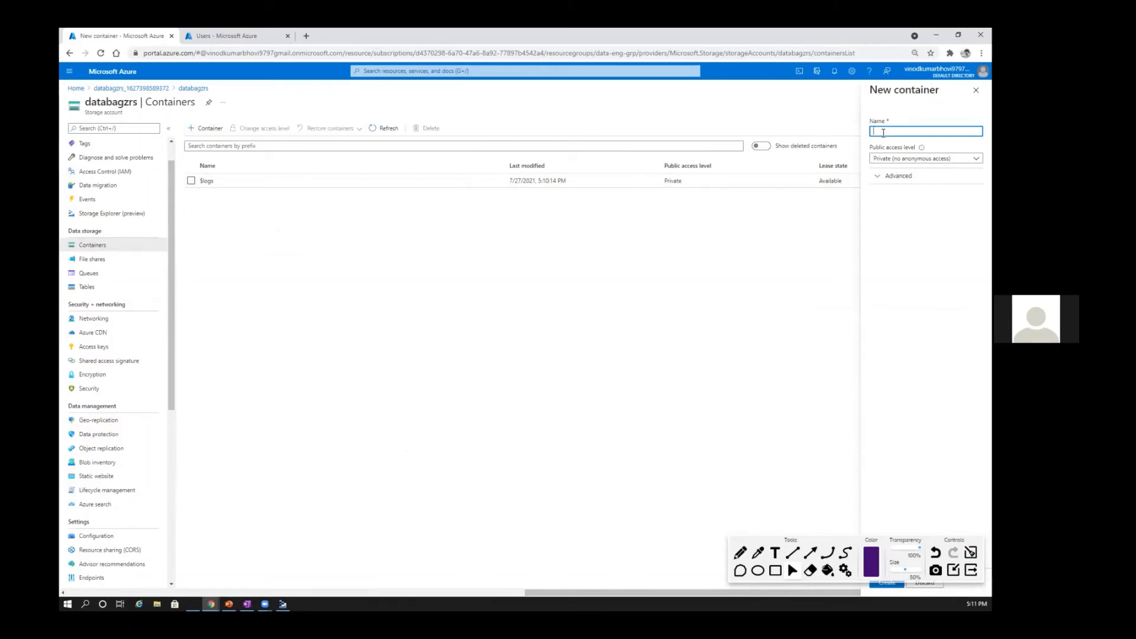
type("replicationlab")
left_click_drag(945, 542, 490, 563)
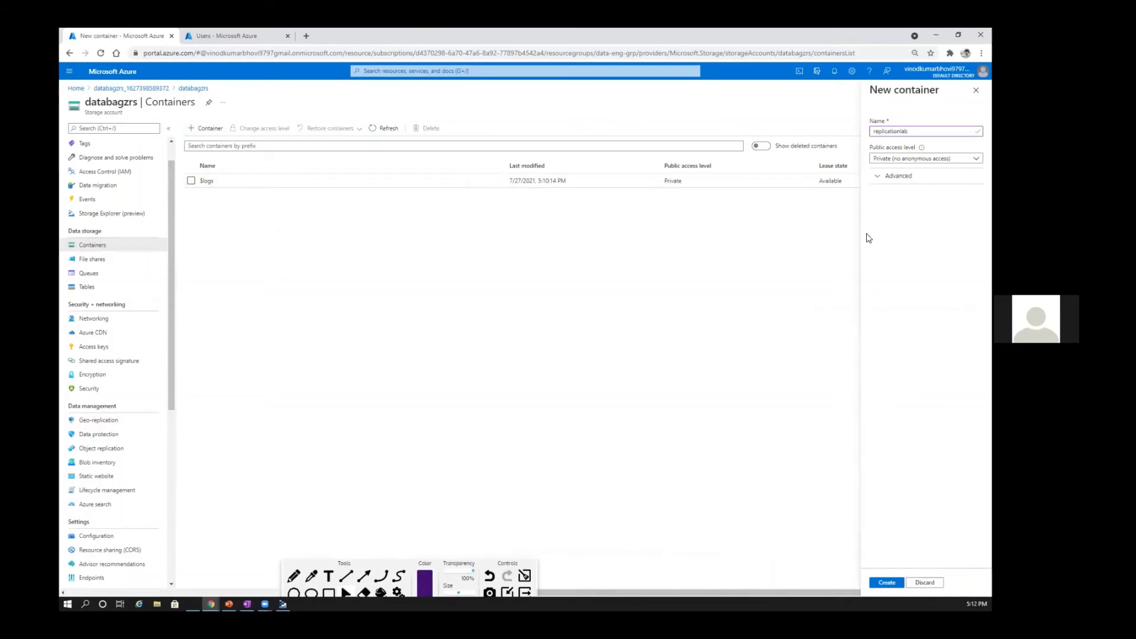
Step: Change the replicationlab container's public access level to Container (anonymous read access for containers and blobs)
left_click(193, 195)
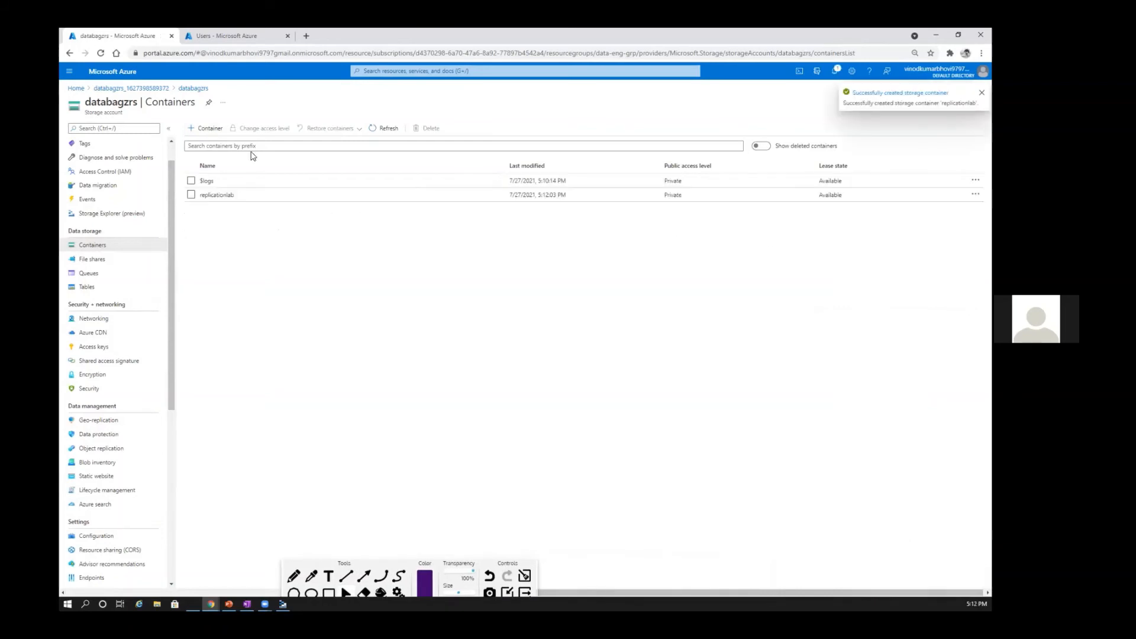
left_click(265, 126)
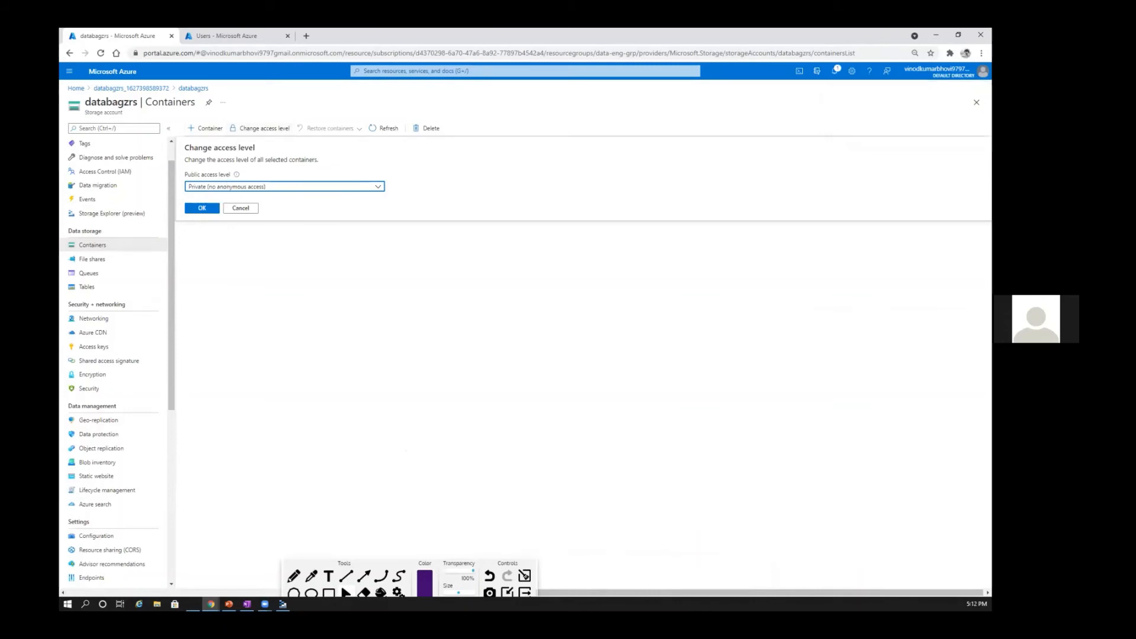
left_click(336, 191)
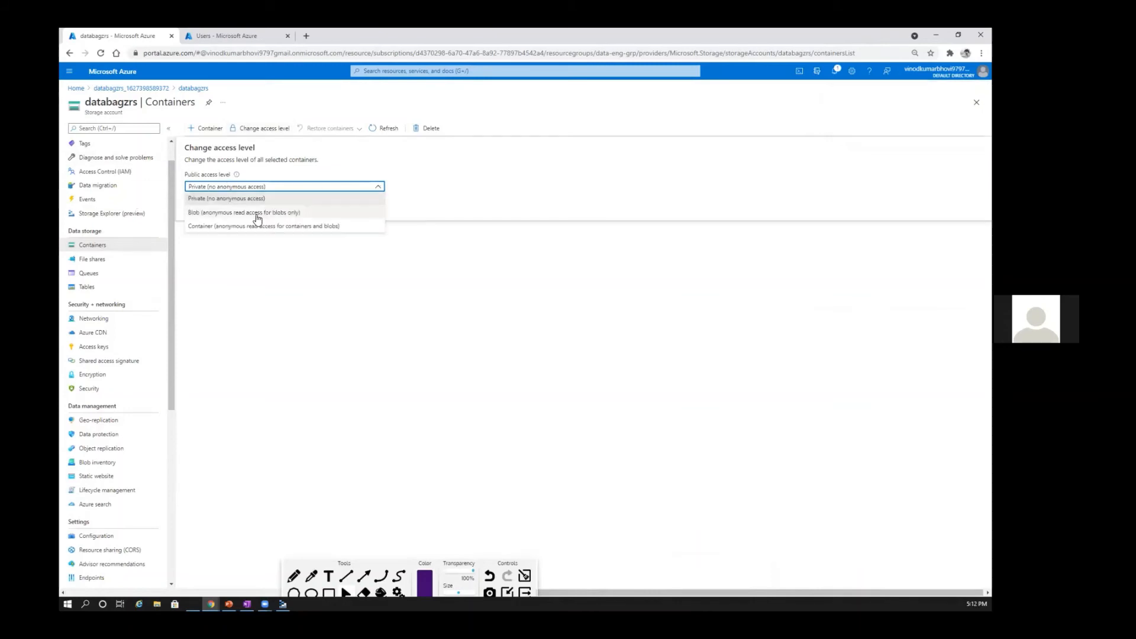
left_click(229, 227)
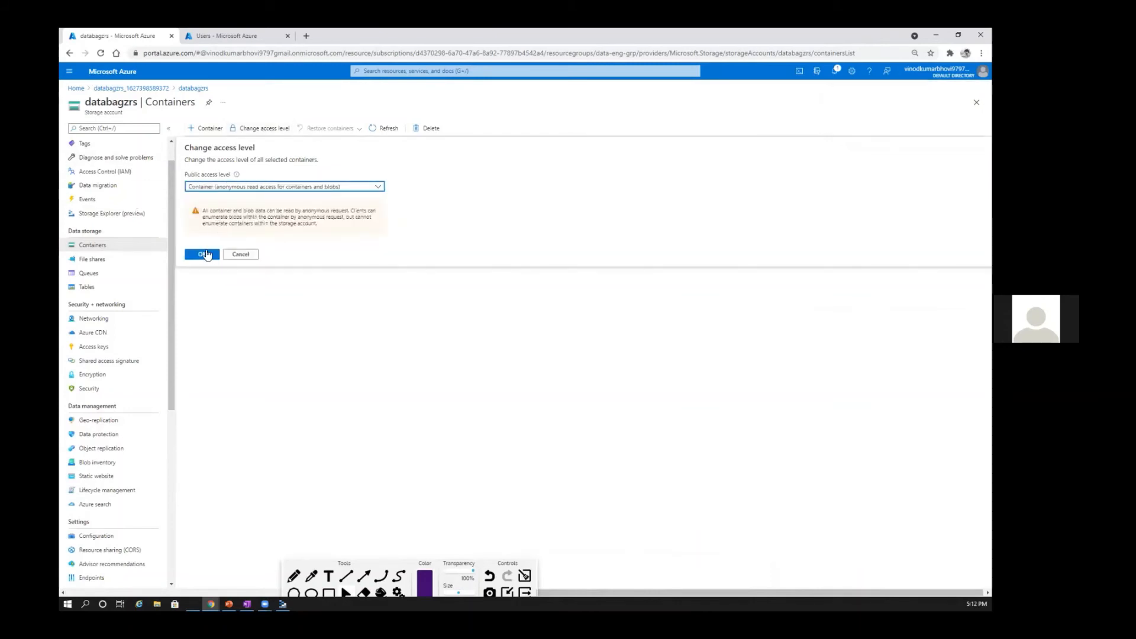
left_click(203, 254)
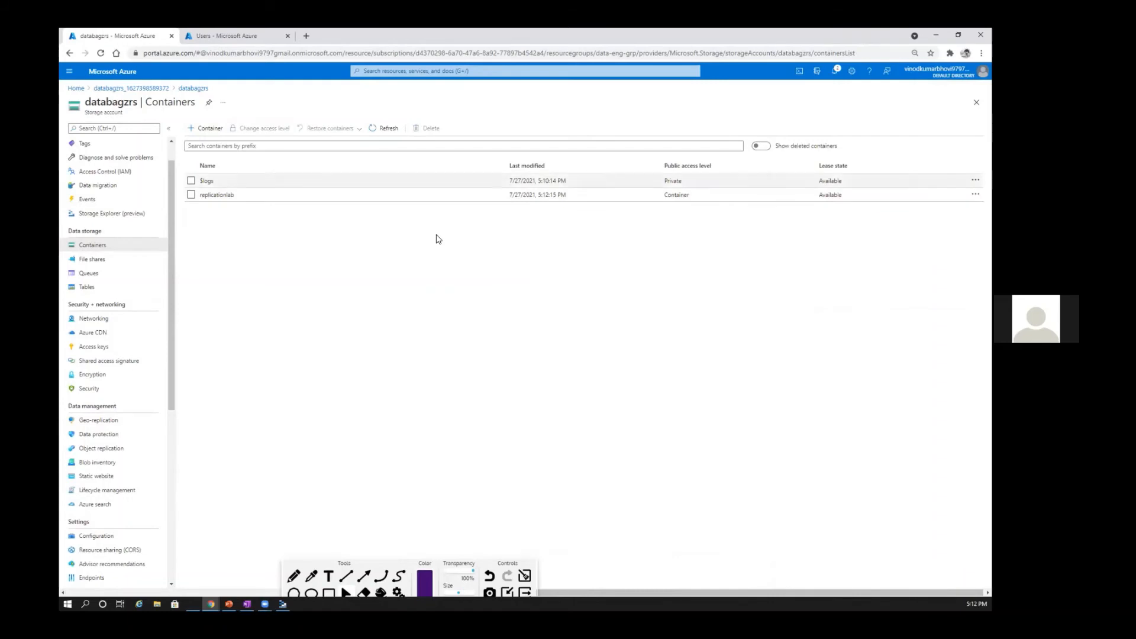
Step: Upload sample2.json from the databag_training folder into the replicationlab container and dismiss the upload notification
left_click(210, 195)
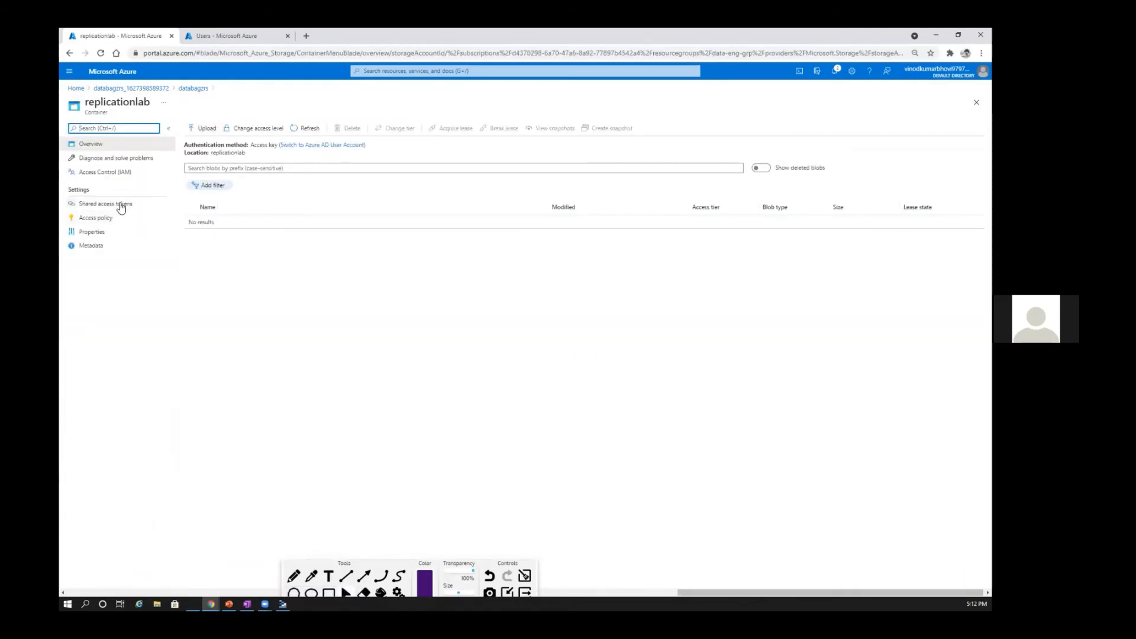
left_click(203, 128)
left_click(920, 126)
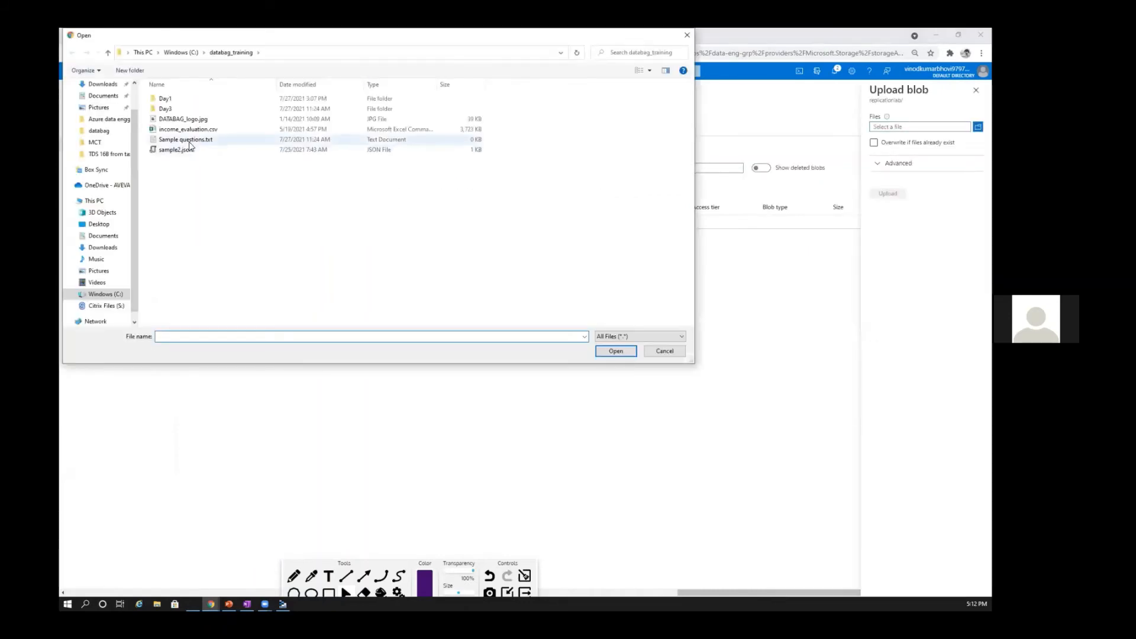
left_click(176, 149)
left_click(611, 354)
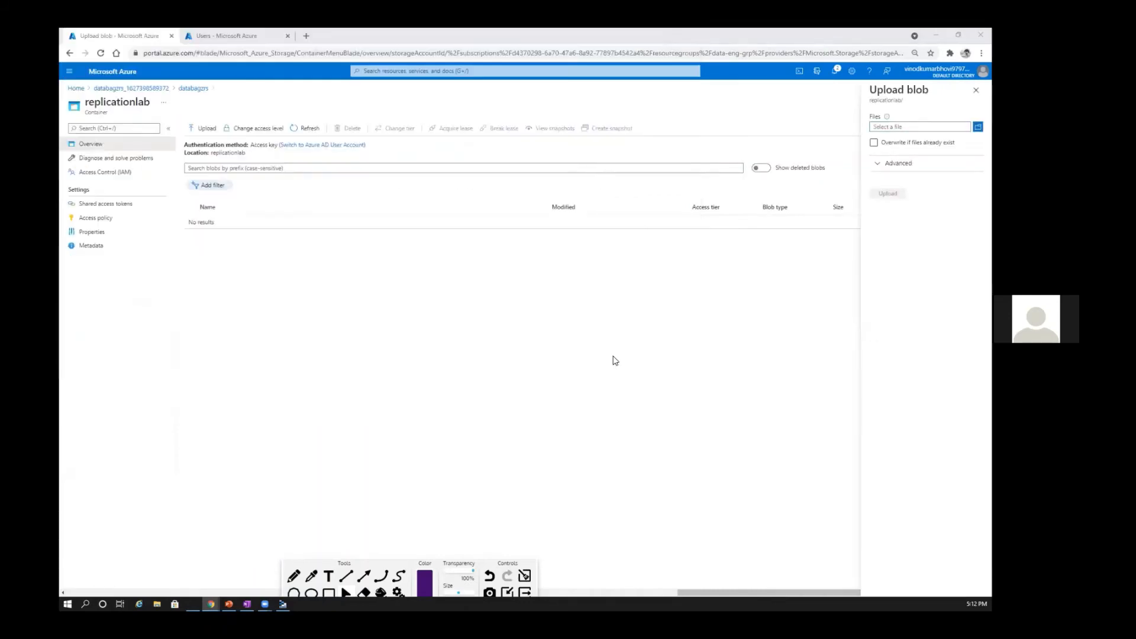
left_click(887, 193)
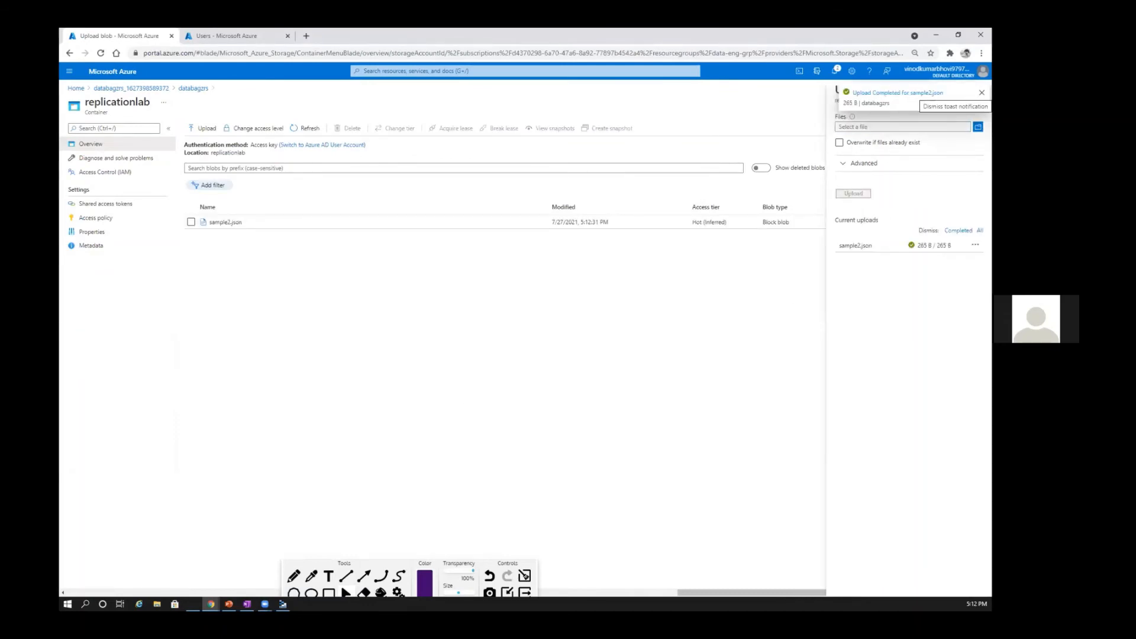
left_click(982, 92)
Step: Open the sample2.json blob and review its snapshots, file contents and overview properties
left_click(225, 224)
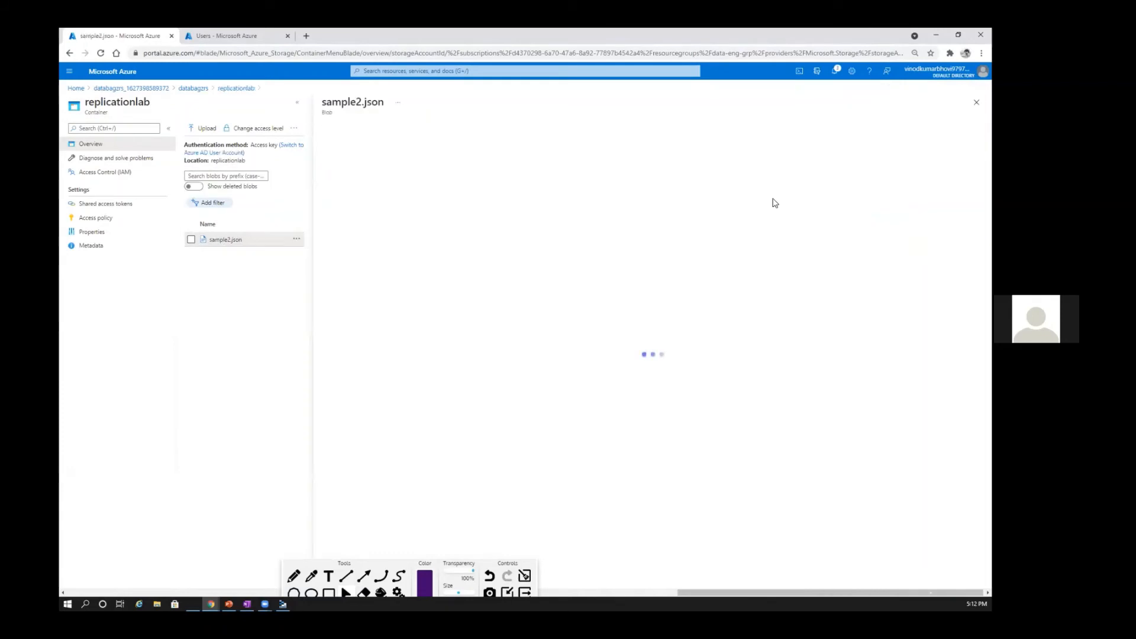
left_click(409, 149)
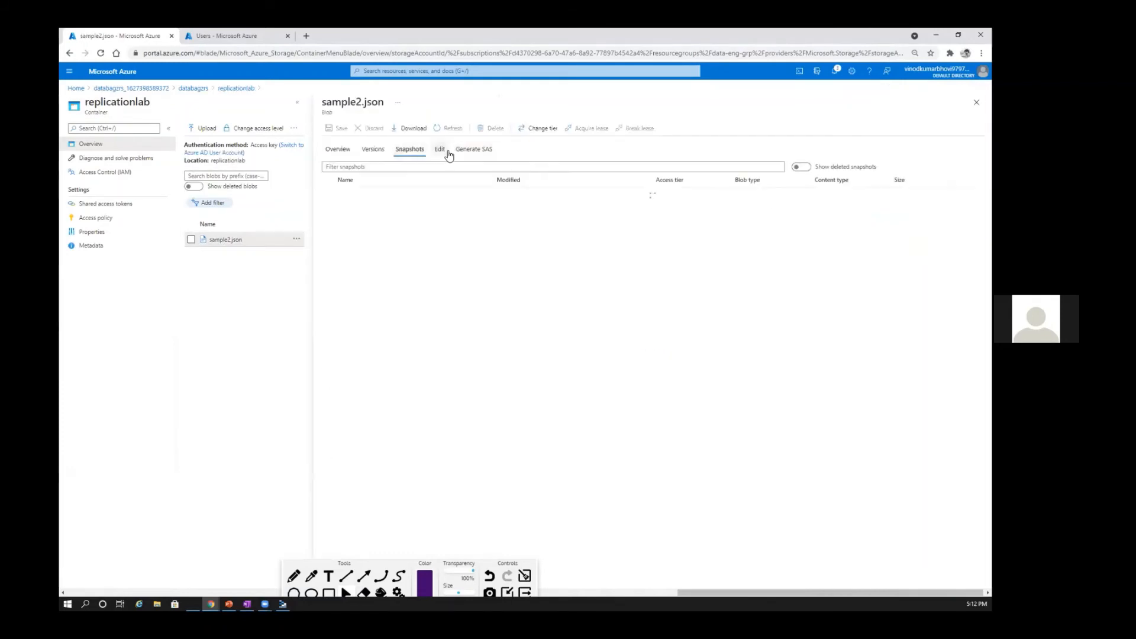
left_click(440, 149)
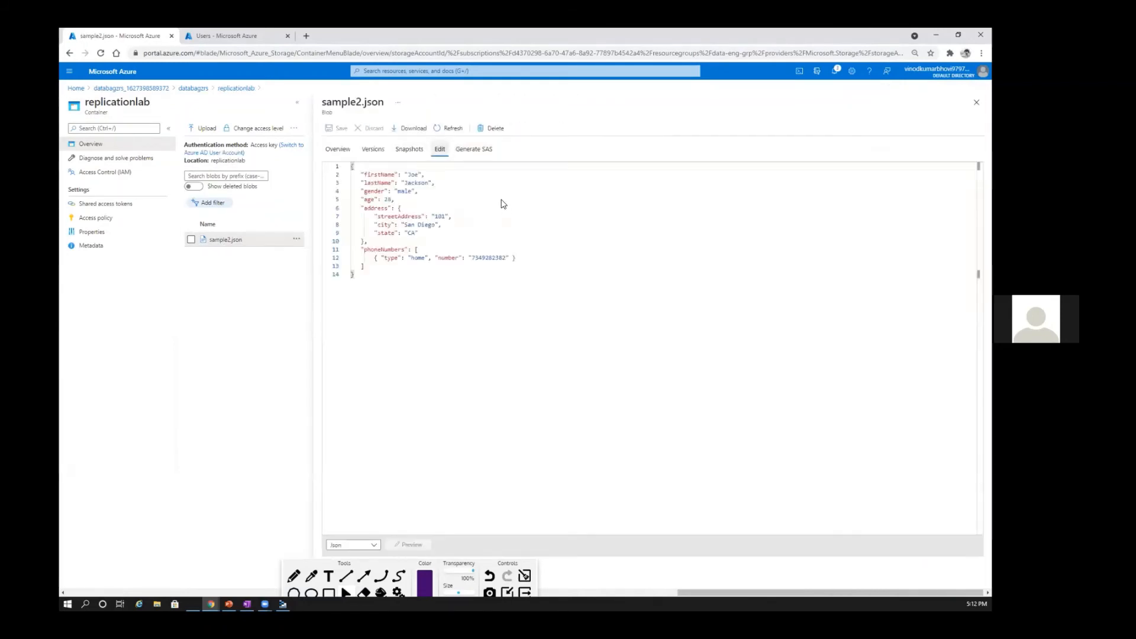
left_click(338, 150)
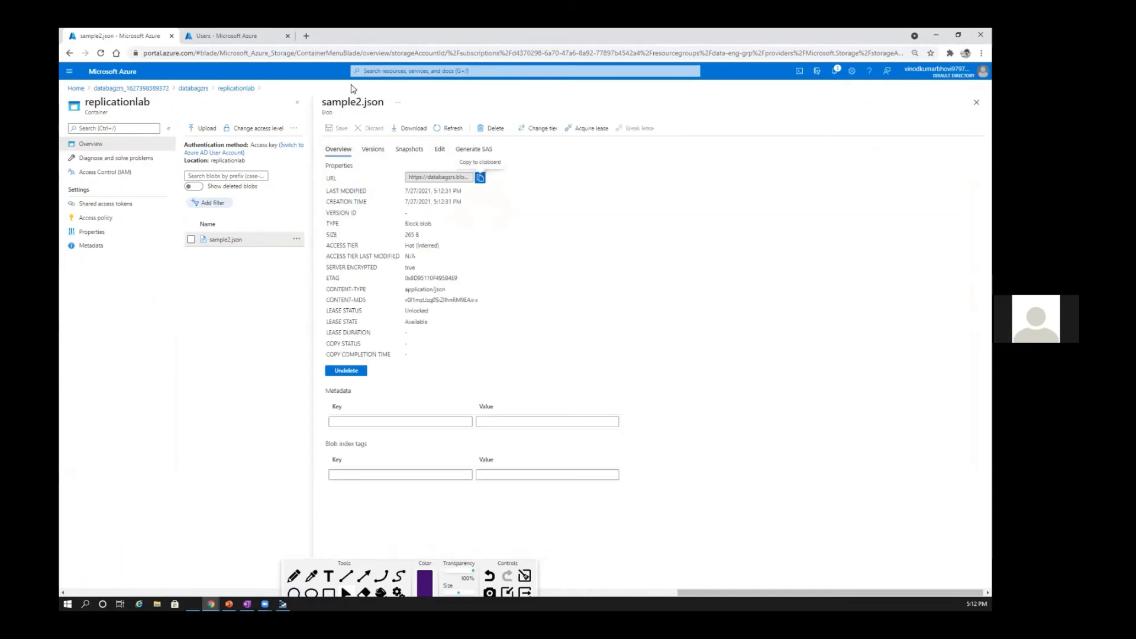
Step: Copy the URL of sample2.json and open it in a new browser tab
left_click(480, 178)
left_click(306, 36)
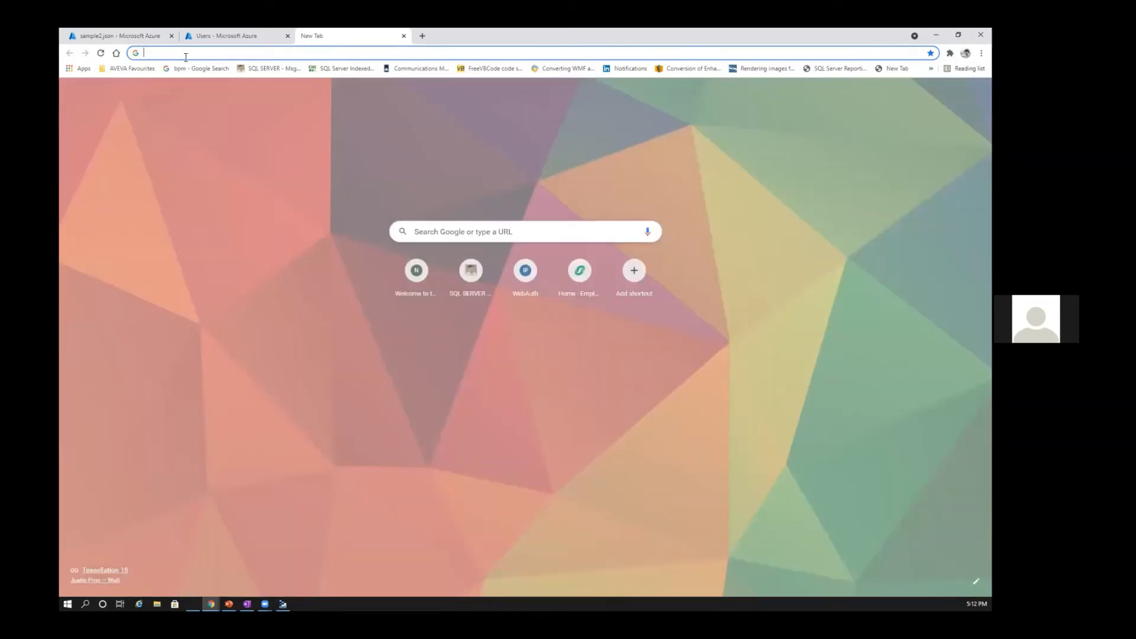
key("ctrl+v")
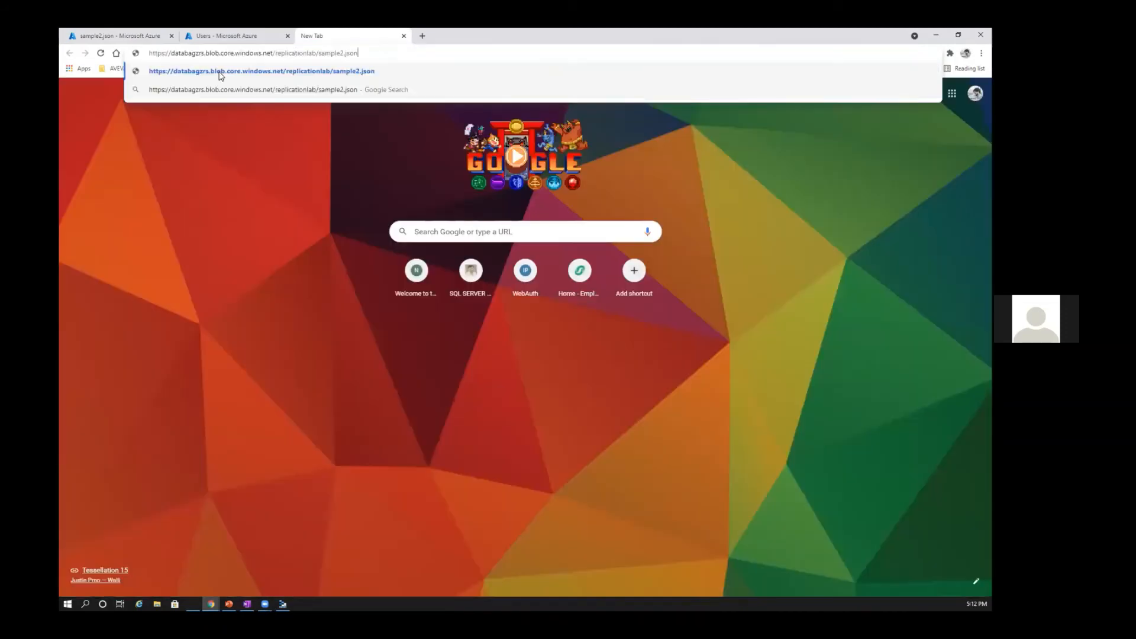
key("Return")
Step: Change the account name in the blob's address to databagzrs-secondary and request sample2.json from the secondary endpoint
key("ctrl+l")
type("-seconda")
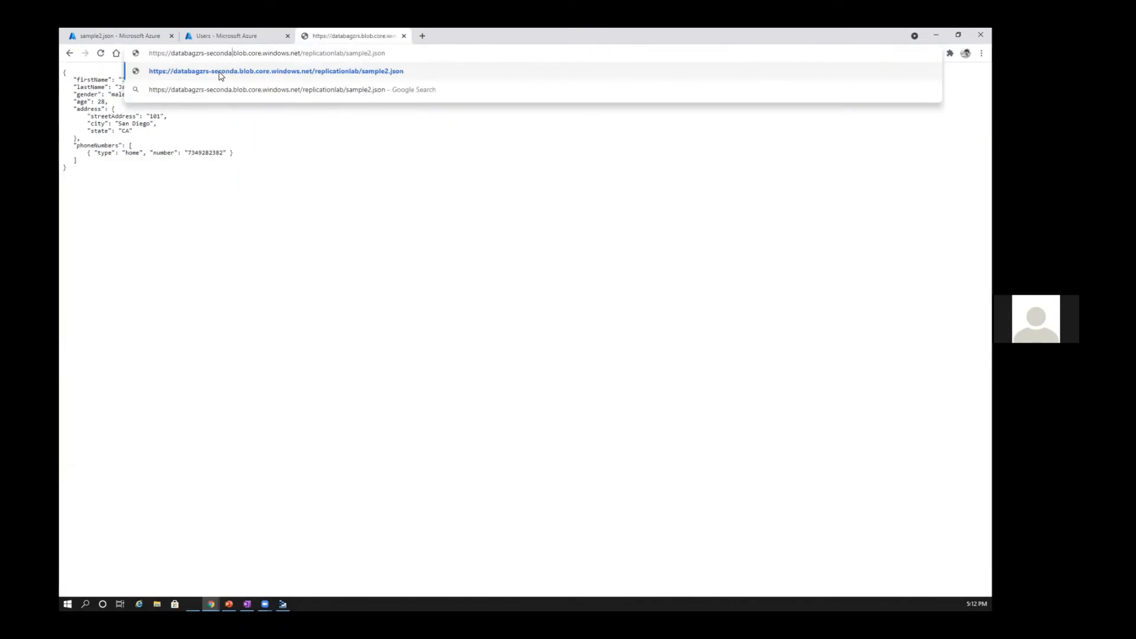
type("ry")
key("Return")
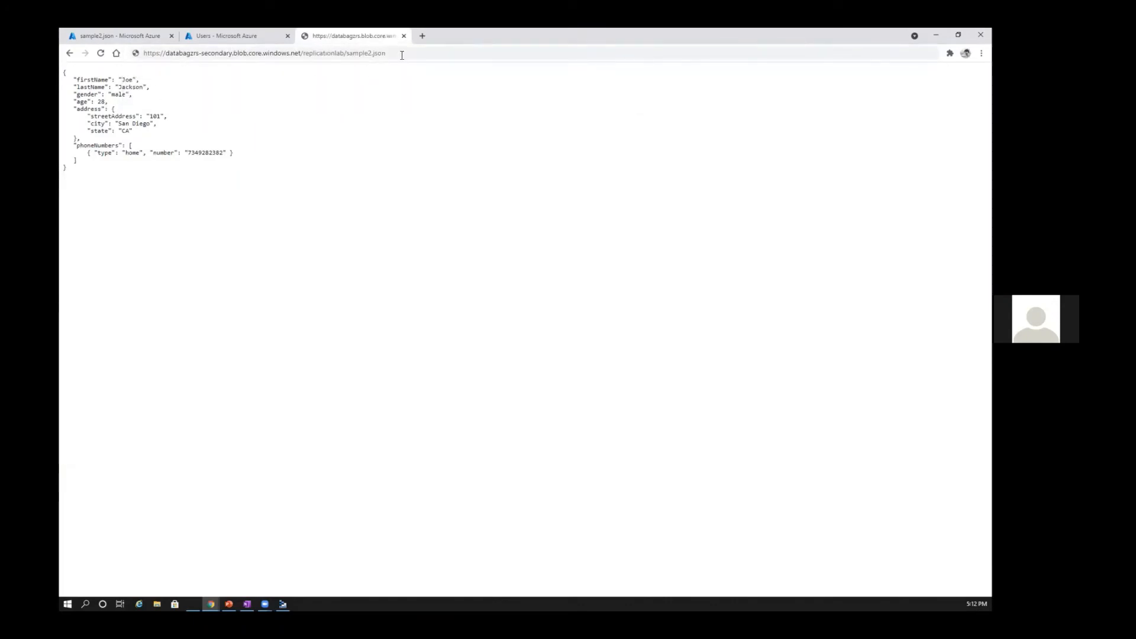
Step: Copy the secondary endpoint address of sample2.json, load it in a new tab and compare it with the original blob tab
left_click_drag(402, 55, 142, 58)
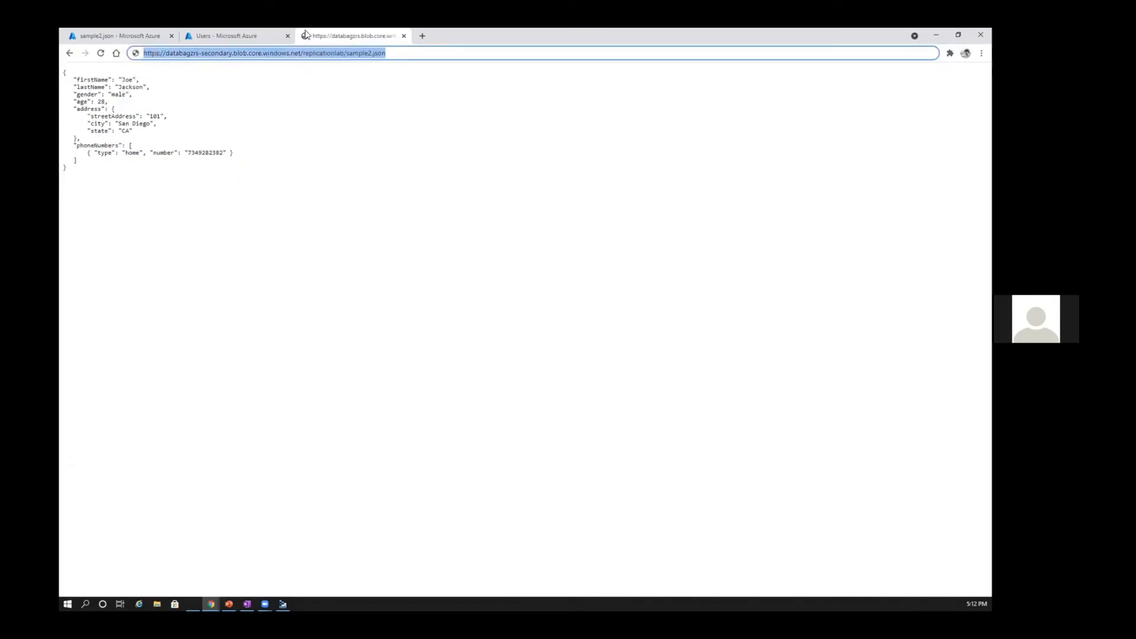
left_click(422, 36)
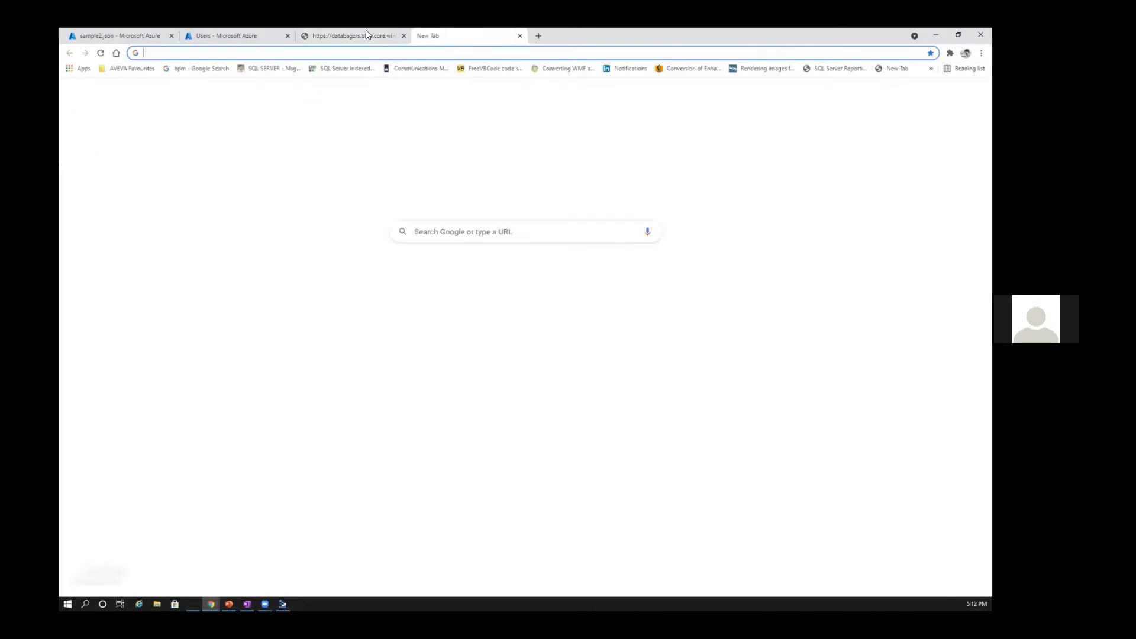
left_click(366, 34)
left_click(103, 53)
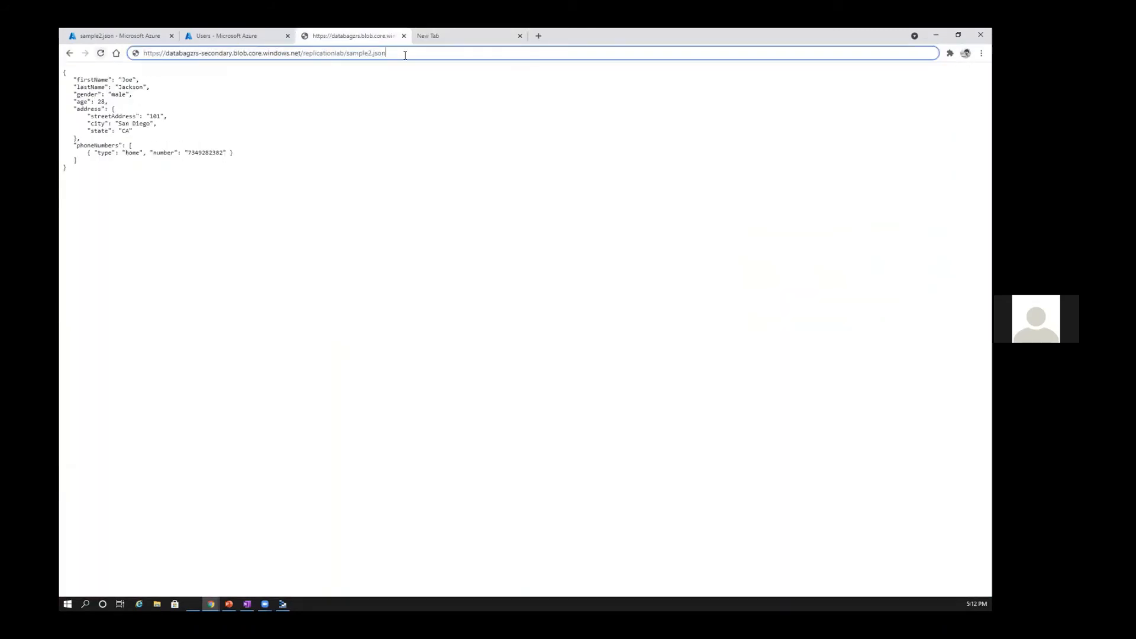
key("ctrl+Tab")
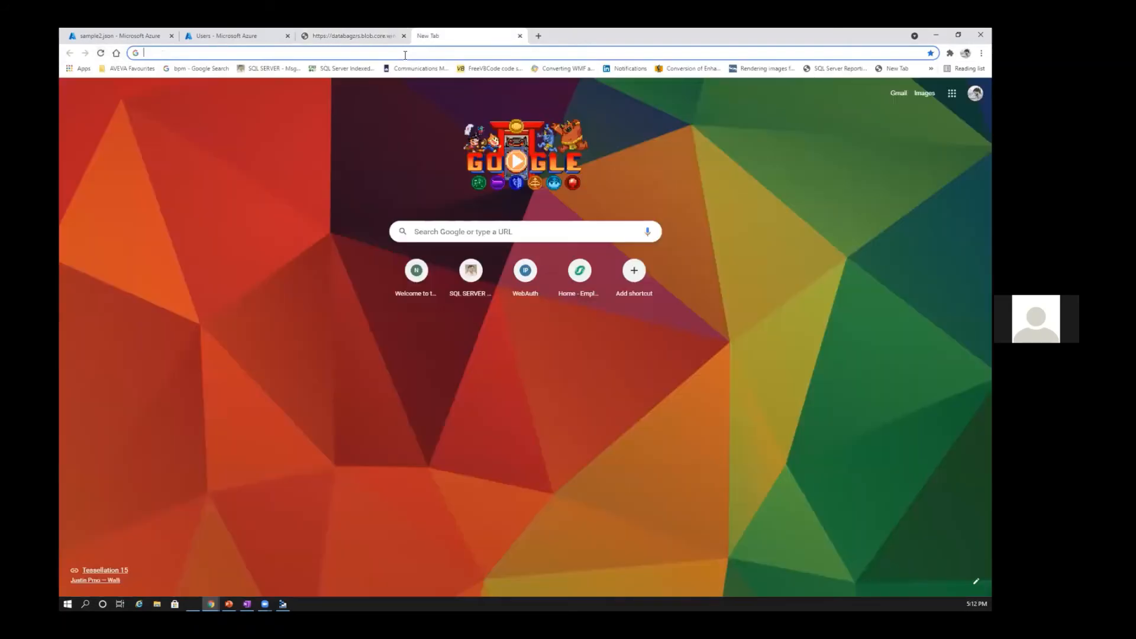
left_click(182, 54)
key("ctrl+v")
key("Return")
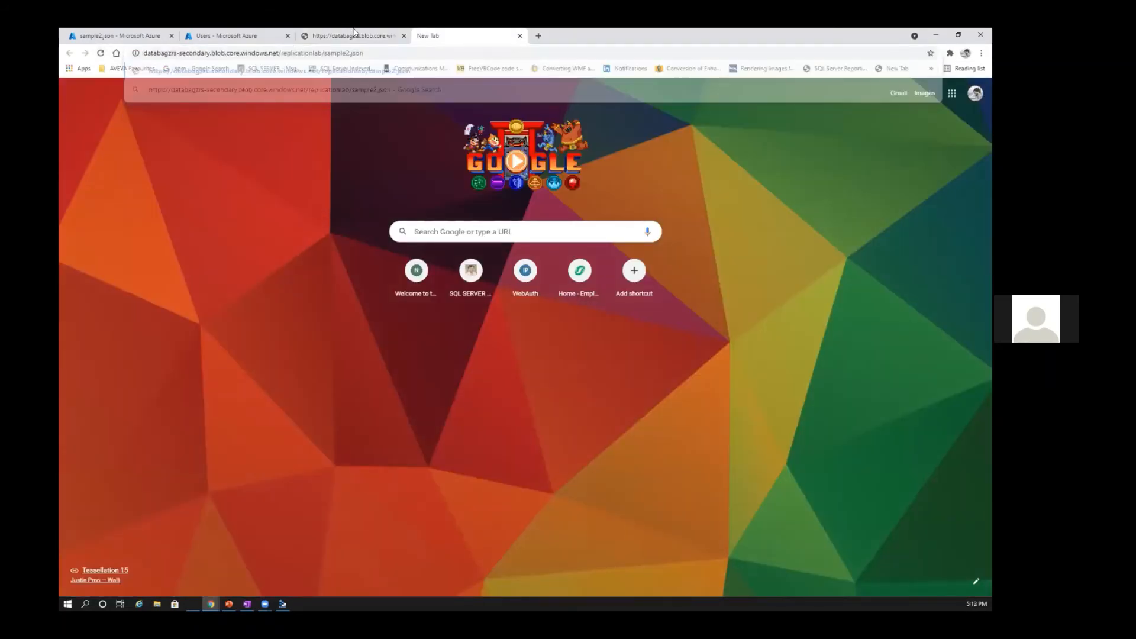
key("ctrl+shift+Tab")
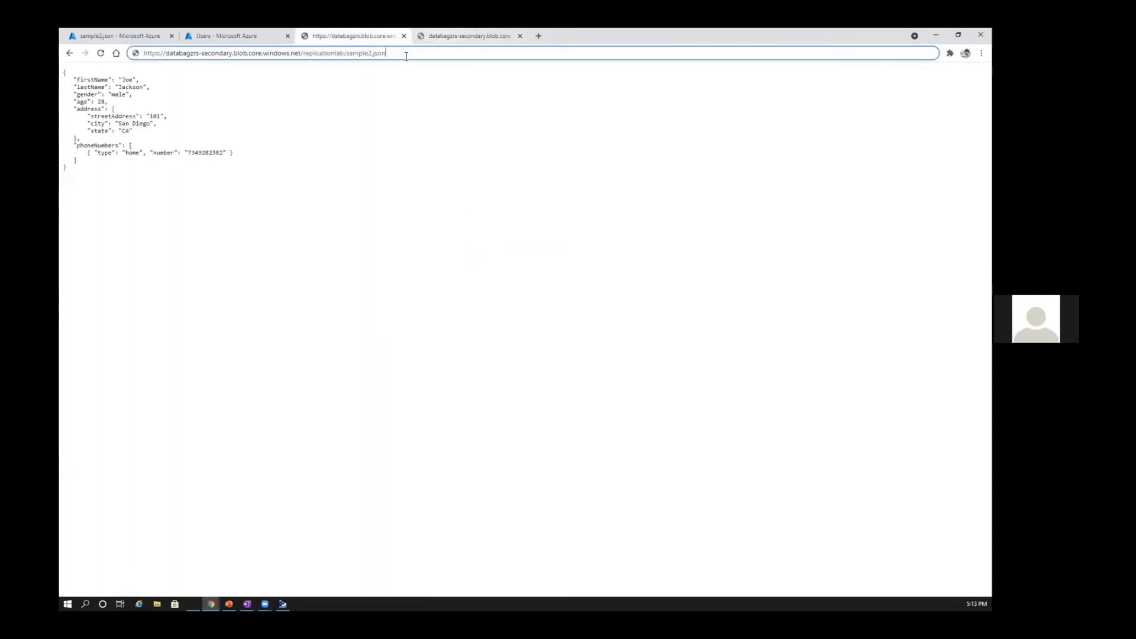
key("ctrl+Tab")
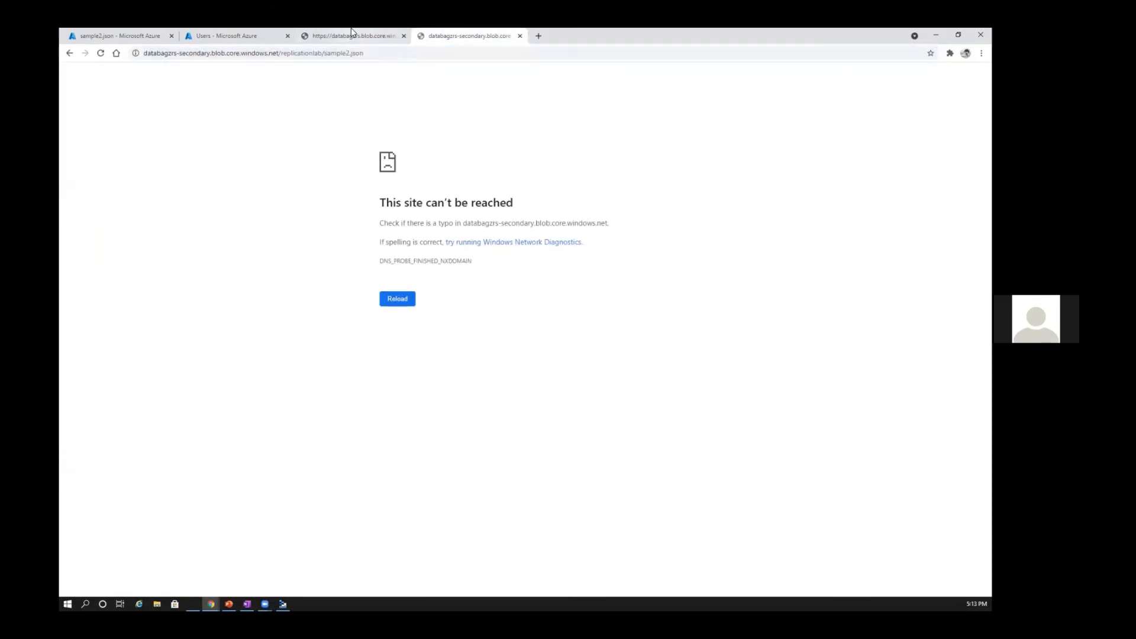
Step: Try the secondary endpoint address again in another new tab, and close both extra test tabs
left_click(353, 36)
key("ctrl+a")
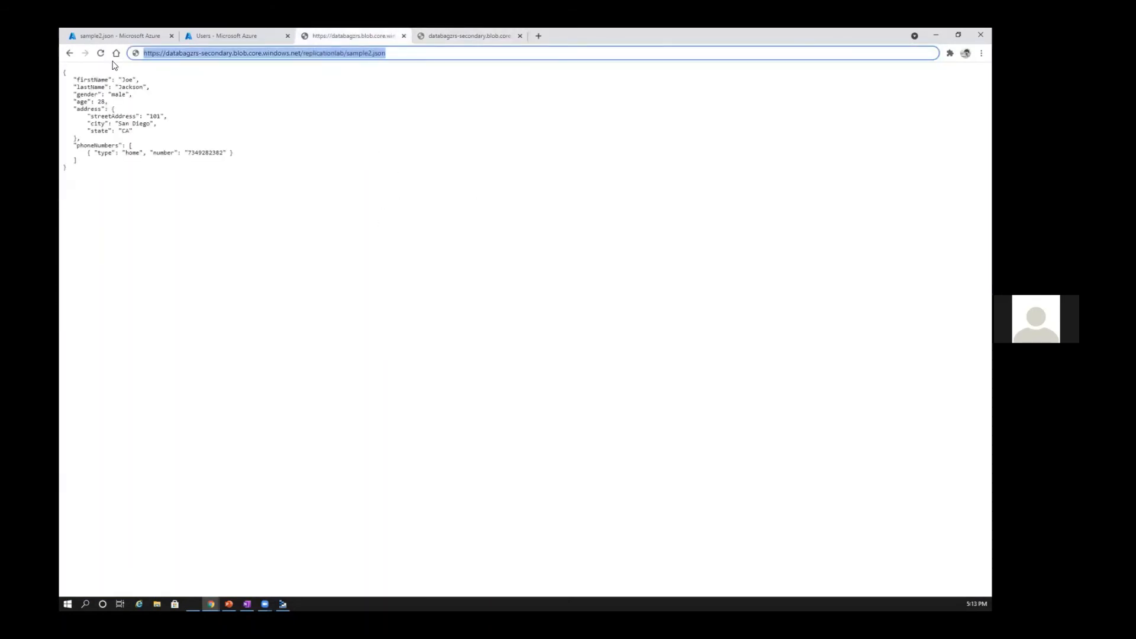
left_click(467, 35)
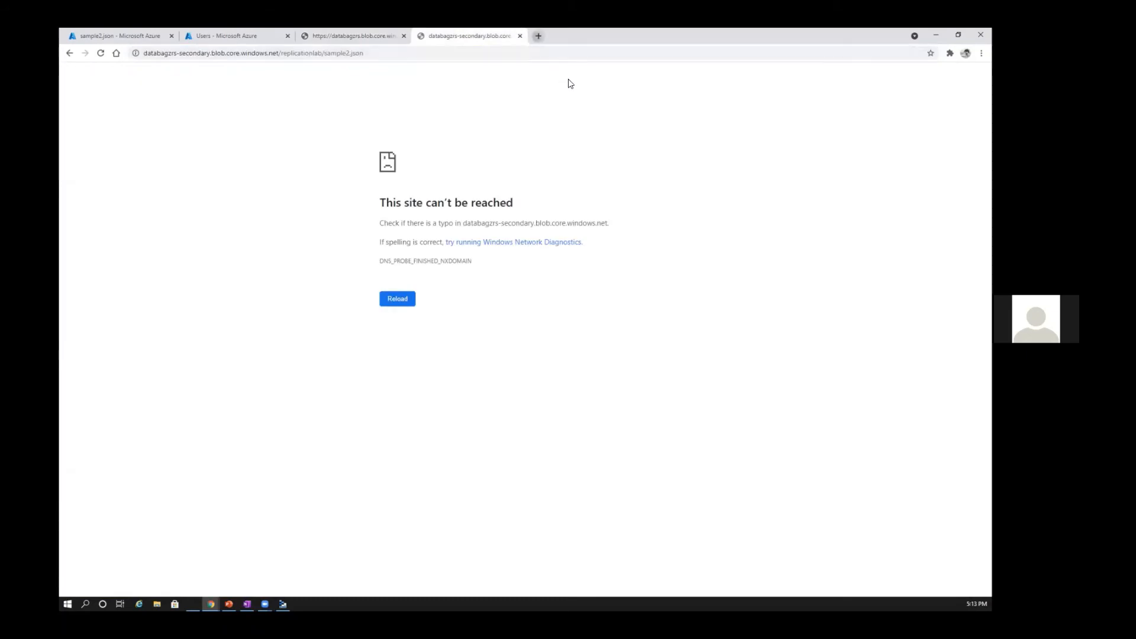
key("ctrl+t")
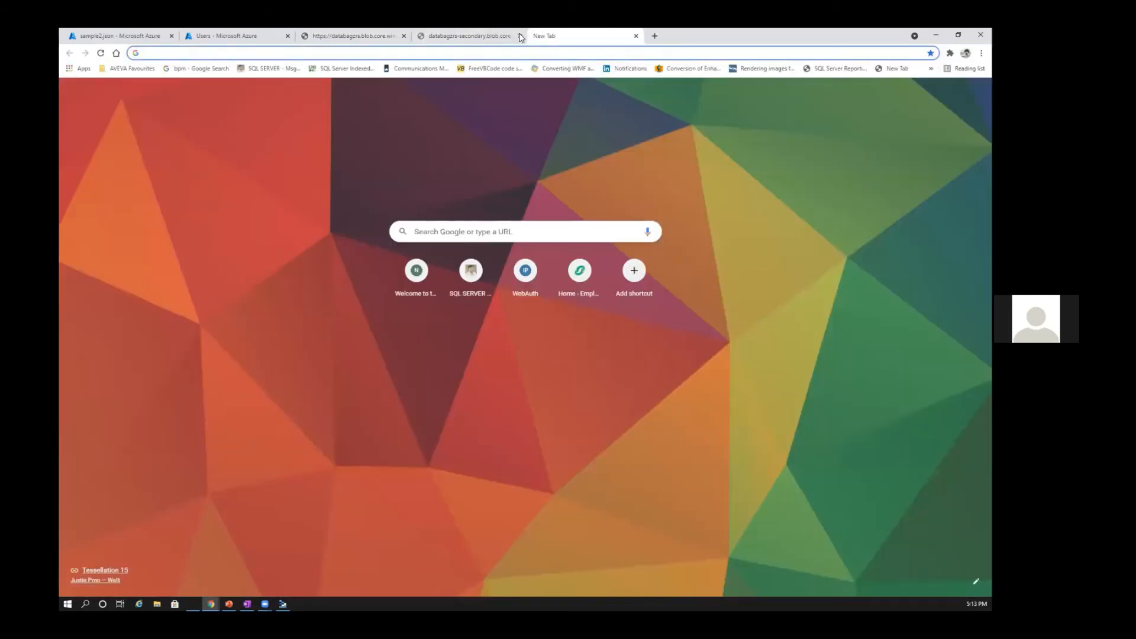
key("ctrl+v")
key("Return")
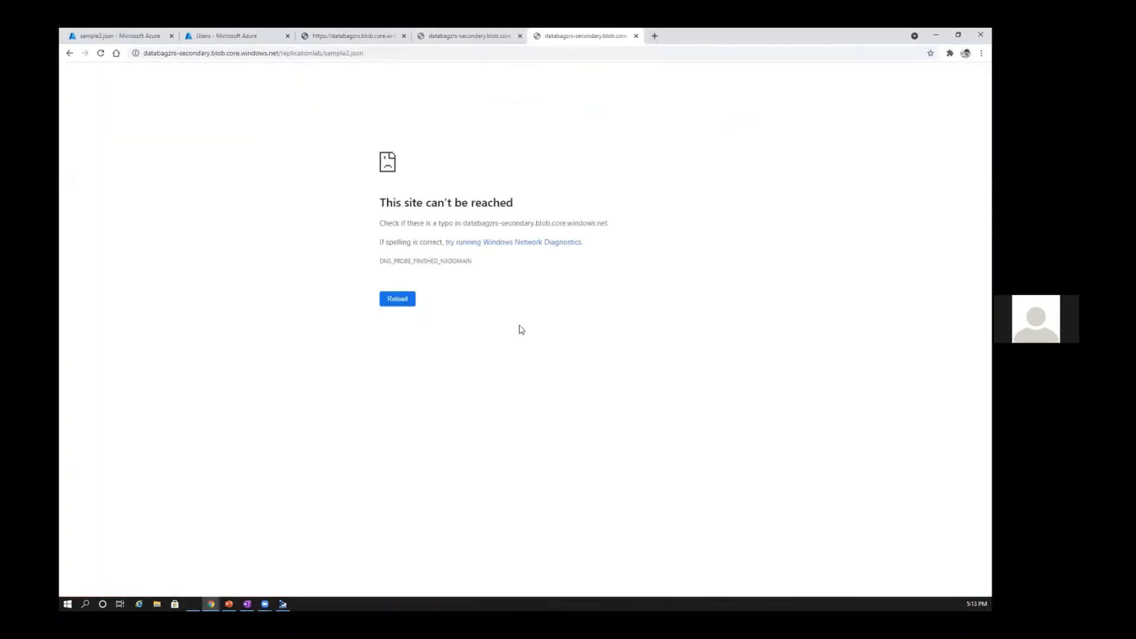
key("ctrl+w")
key("ctrl+w")
key("ctrl+shift+Tab")
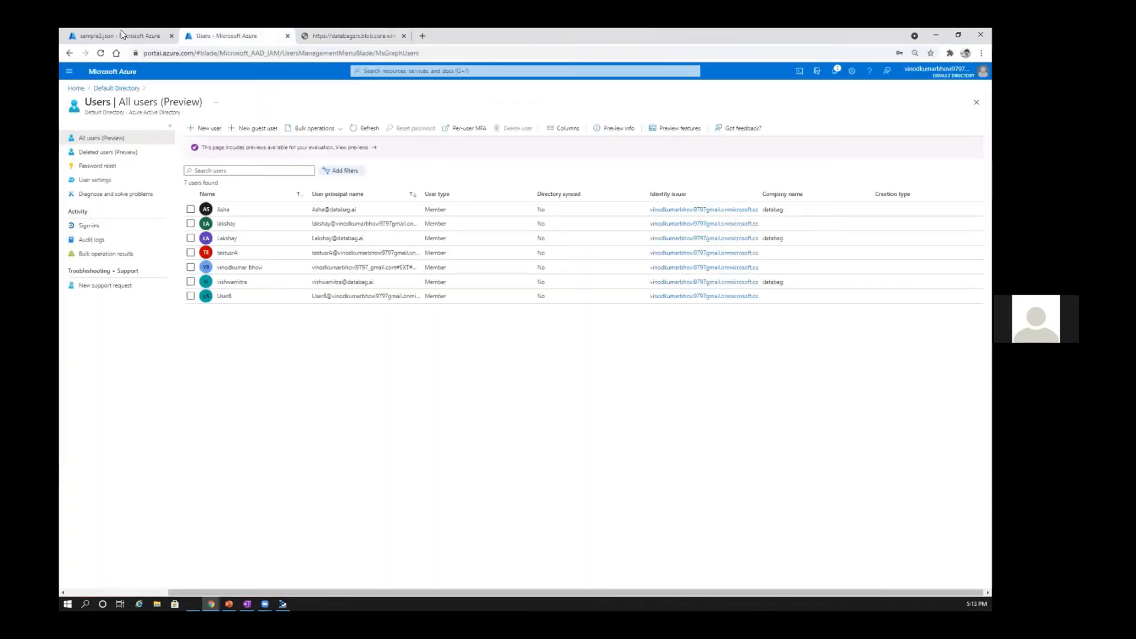
Step: Return to the sample2.json details in the portal and go back to the databagzrs storage account overview
left_click(116, 38)
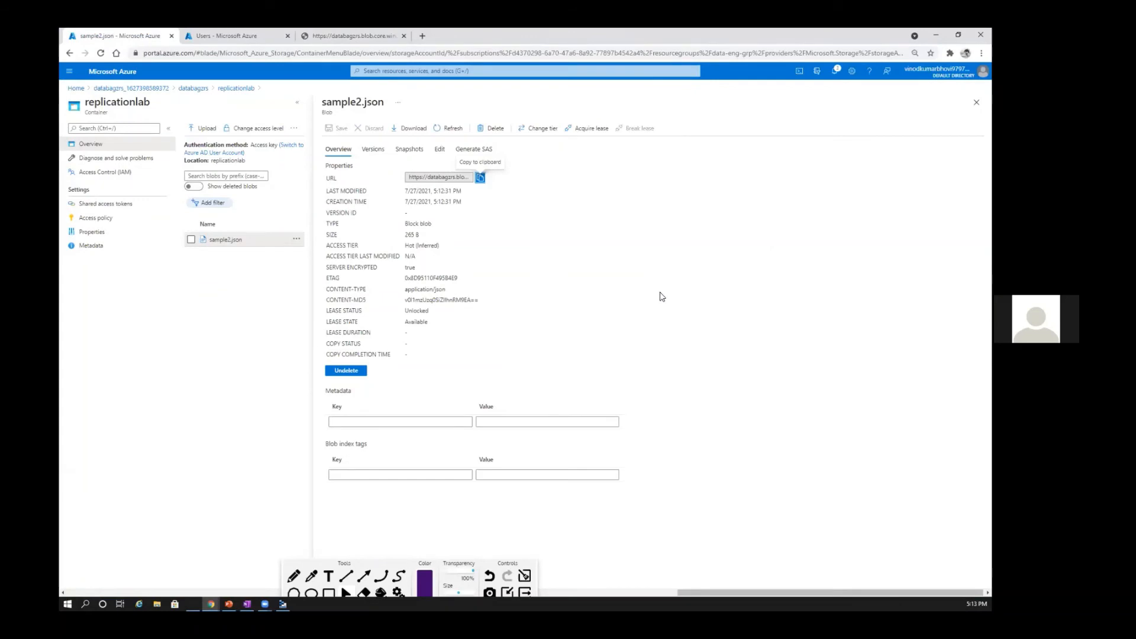
left_click(662, 296)
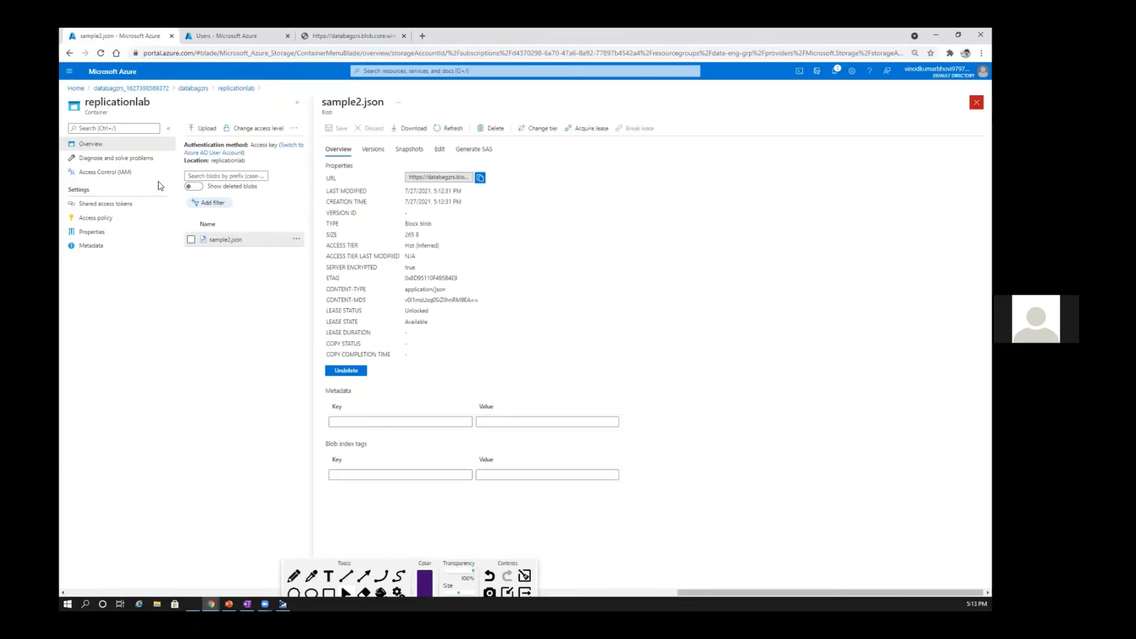
left_click(977, 103)
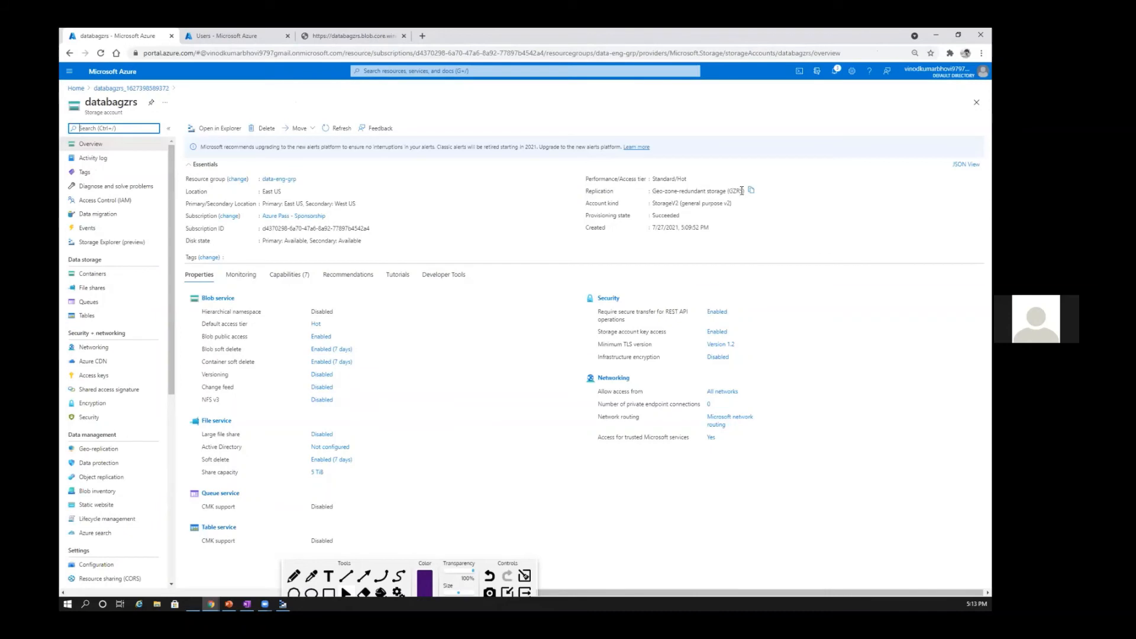
Step: Highlight the replication type in the databagzrs overview and return to the Azure portal home page
left_click(750, 190)
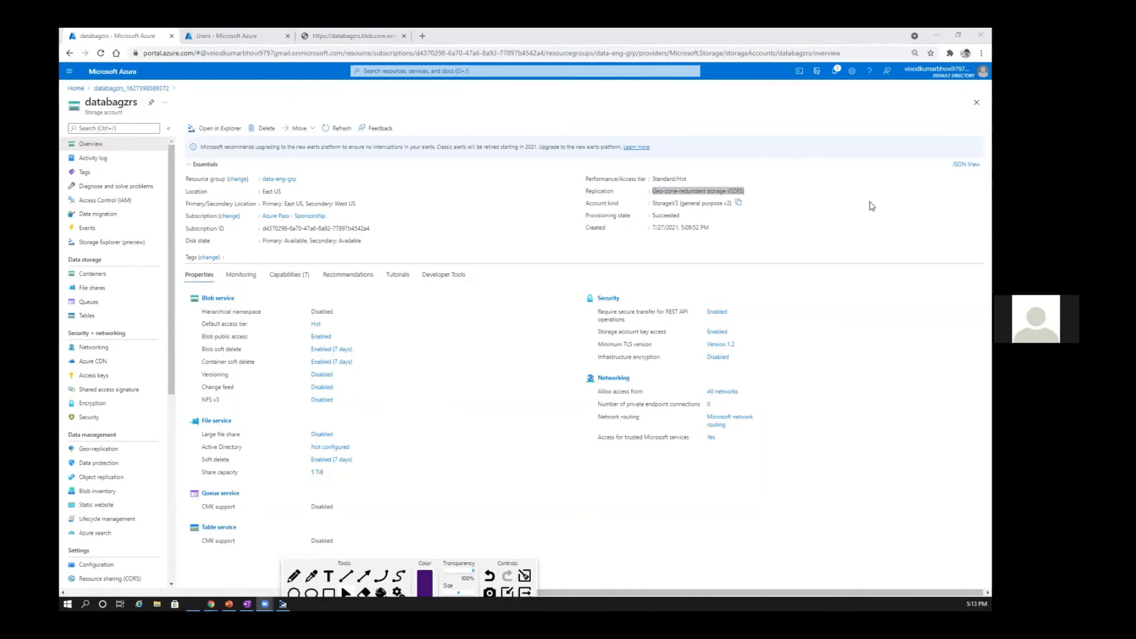
left_click(804, 224)
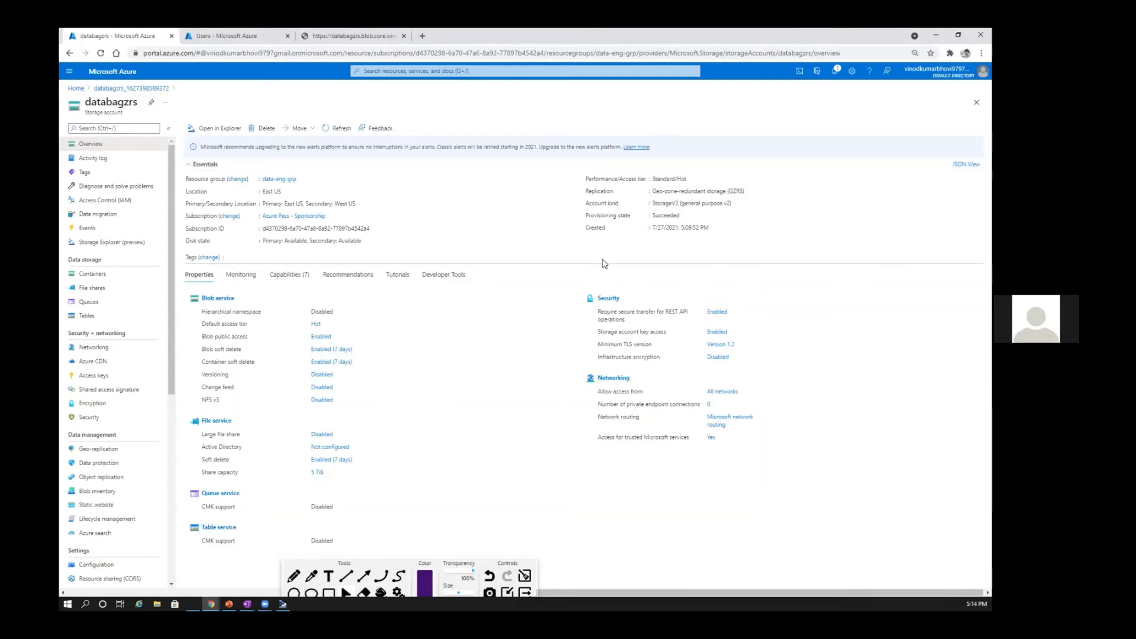
left_click_drag(653, 191, 736, 189)
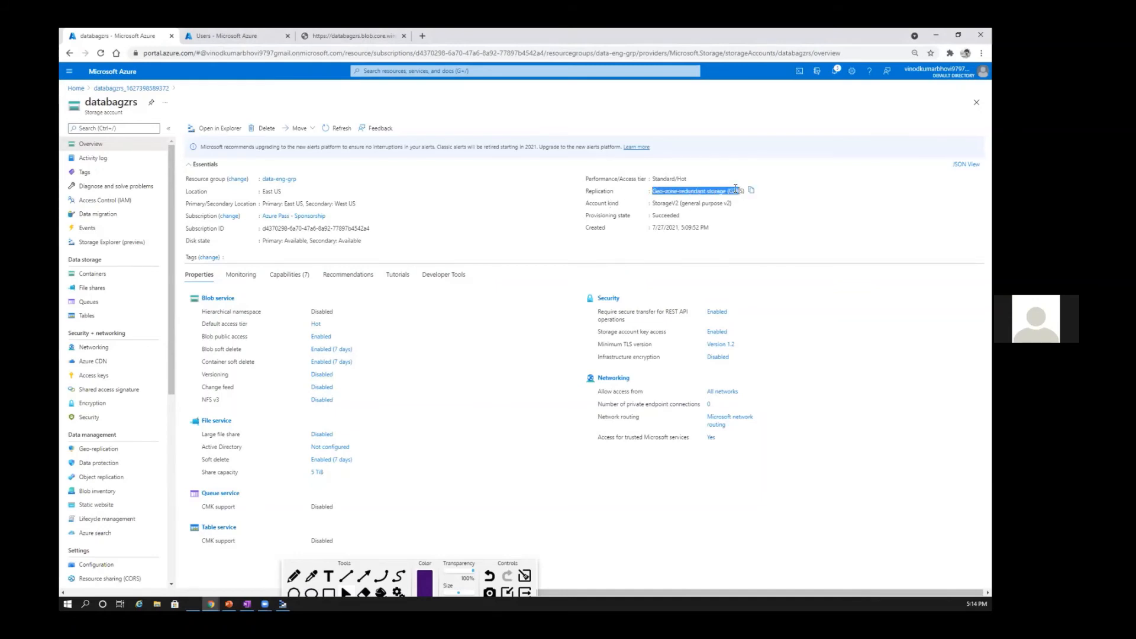
left_click(80, 88)
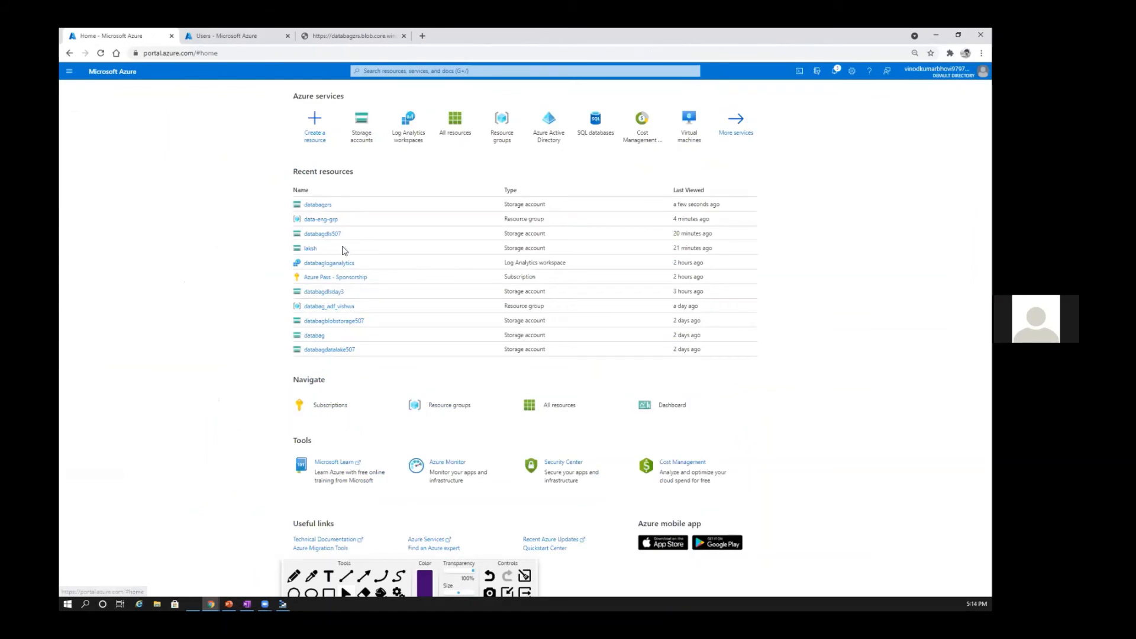
Step: Open the databagdlsday3 storage account and highlight its replication type, read-access geo-zone-redundant storage (RA-GZRS), in the overview
left_click(659, 237)
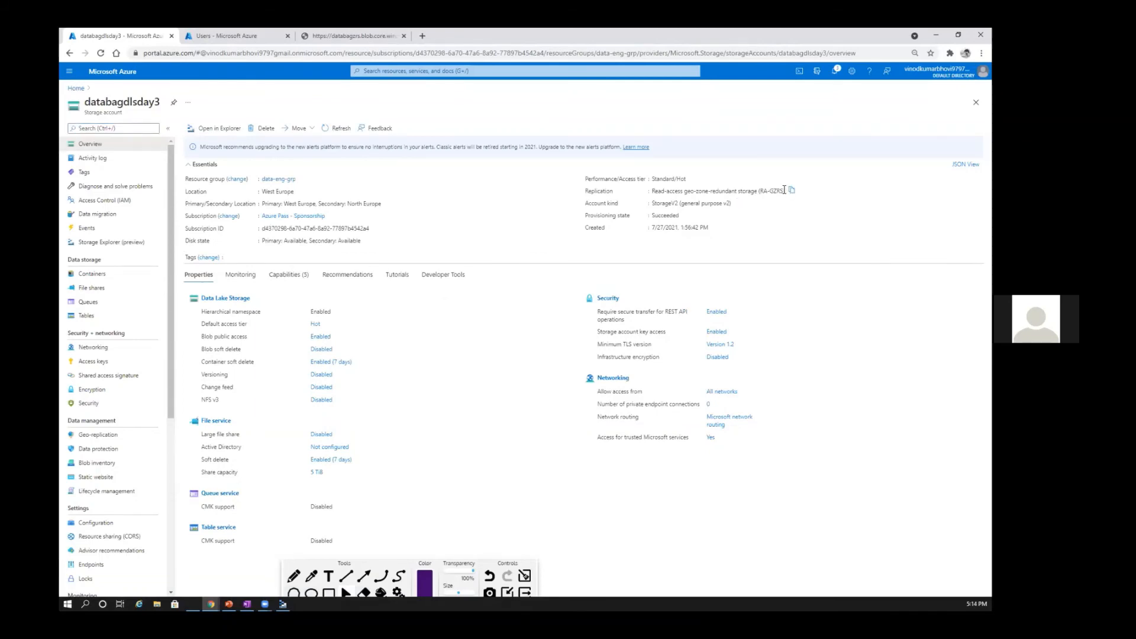
left_click_drag(652, 191, 785, 190)
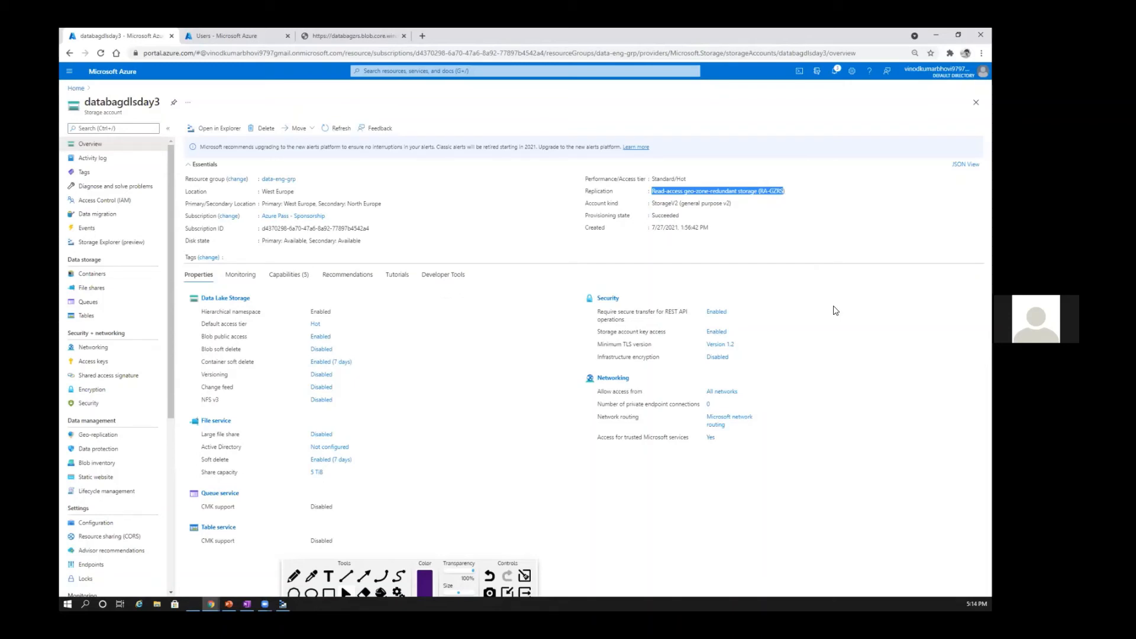
left_click(817, 220)
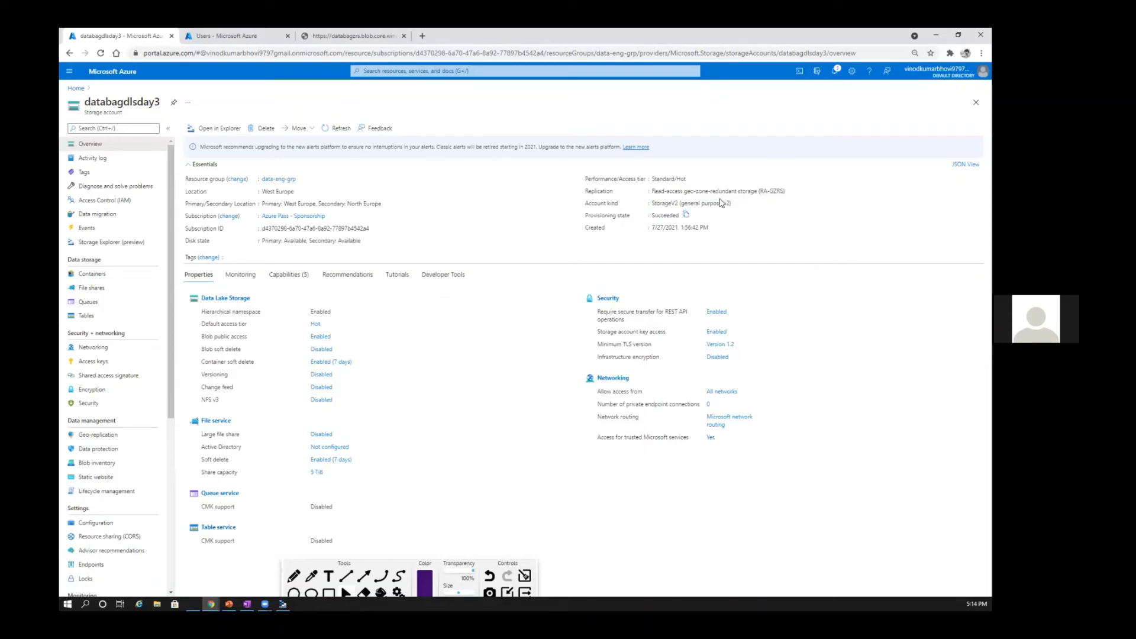
left_click_drag(653, 192, 683, 192)
left_click(764, 248)
Step: Open container1 in databagdlsday3 and load the primary address of its sample2.json blob in the existing blob tab
left_click(92, 274)
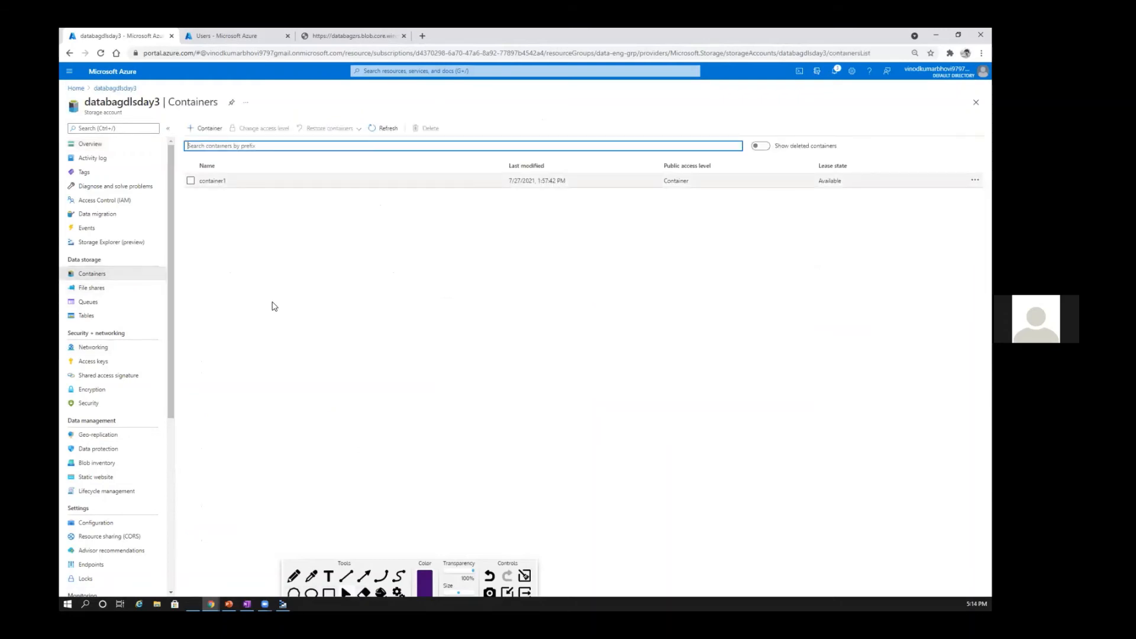
left_click(203, 180)
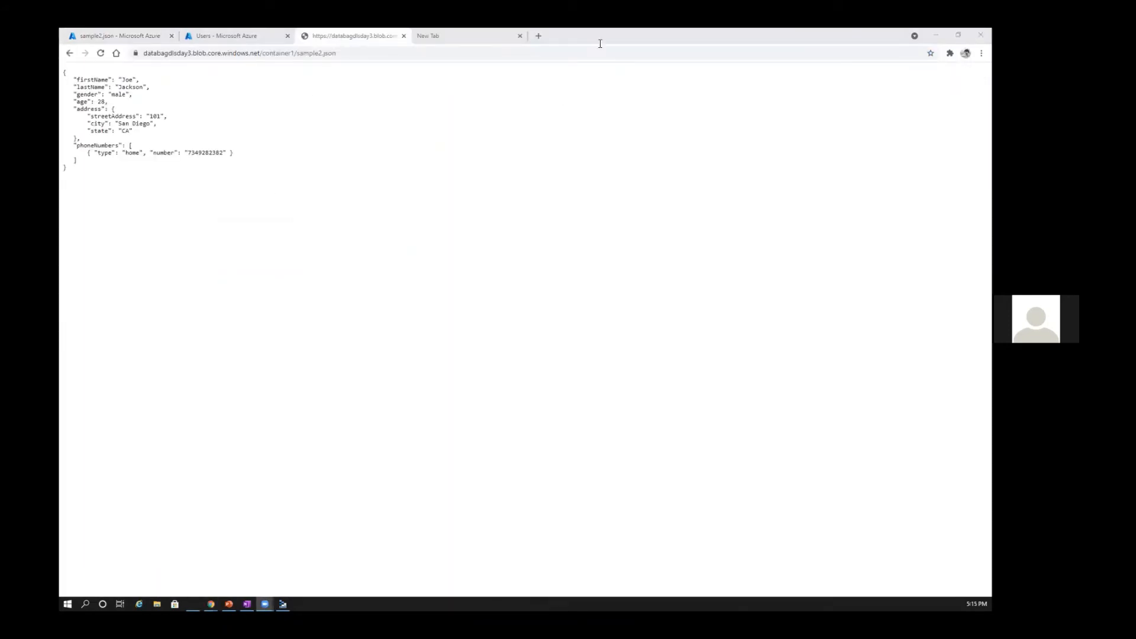
Step: In the new tab, change the blob address host to databagdlsday3-secondary and load sample2.json from that secondary endpoint
left_click(472, 38)
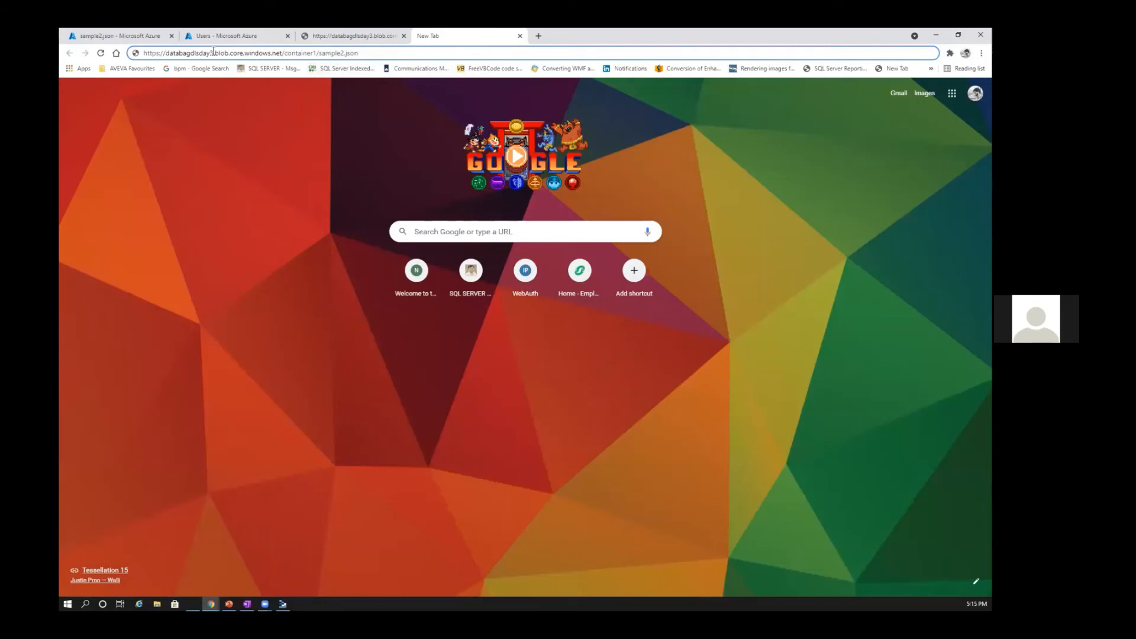
key("BackSpace")
type("-")
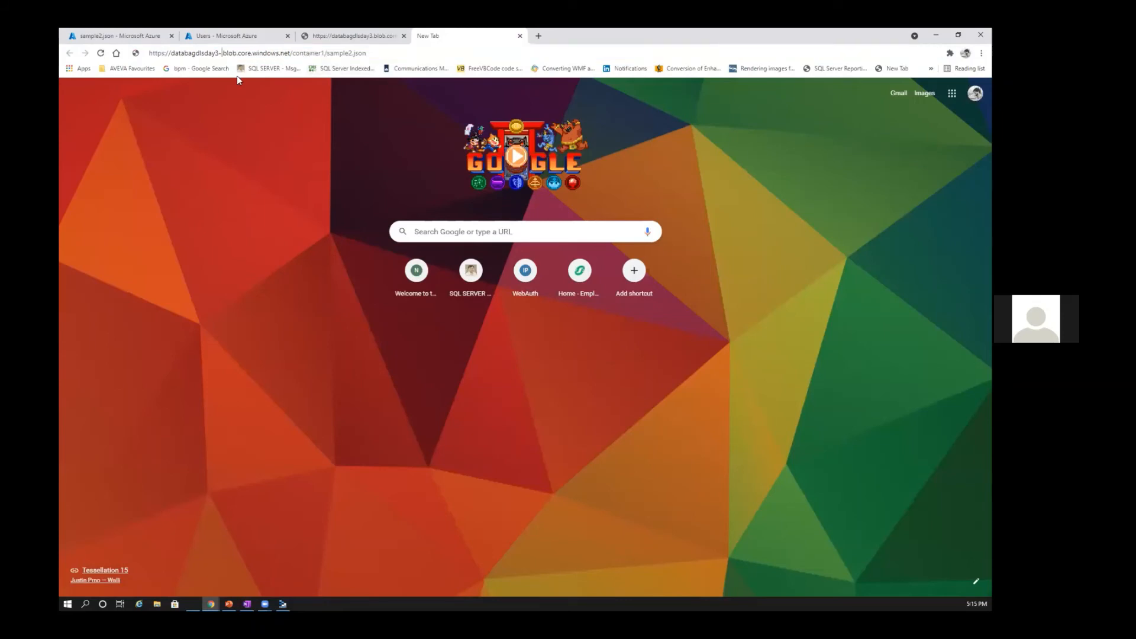
type("secn")
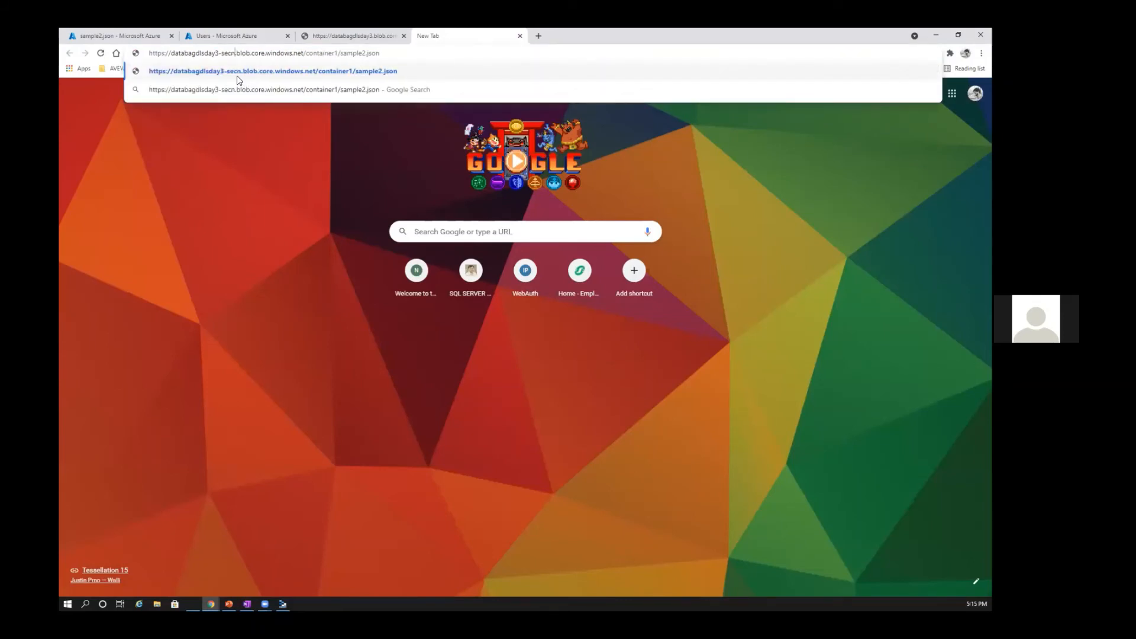
key("BackSpace")
type("ondary")
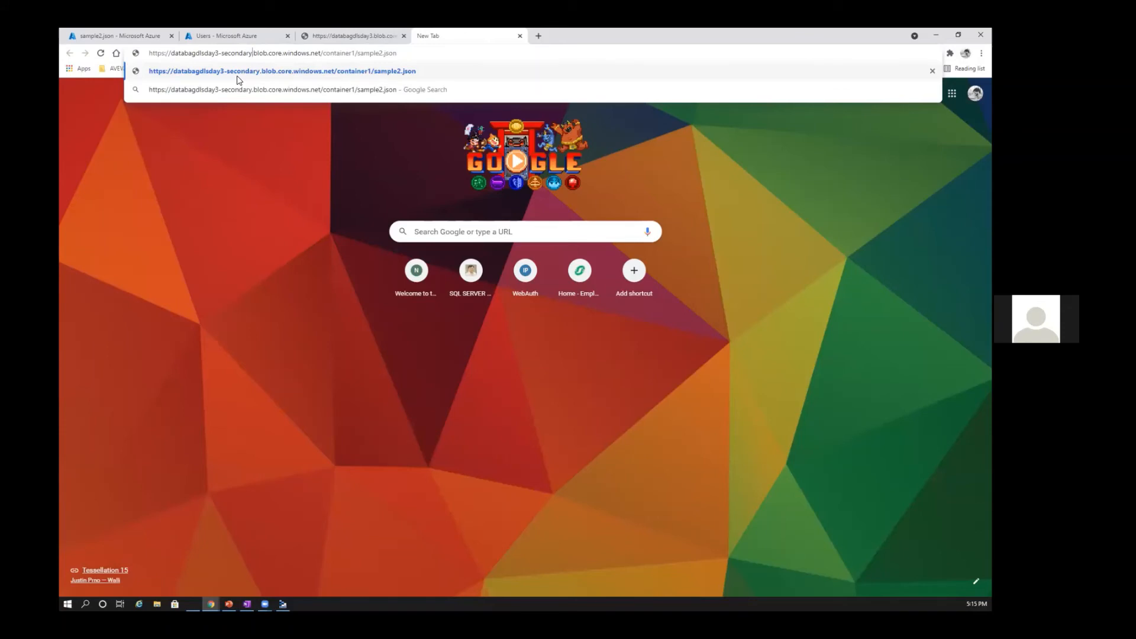
key("Return")
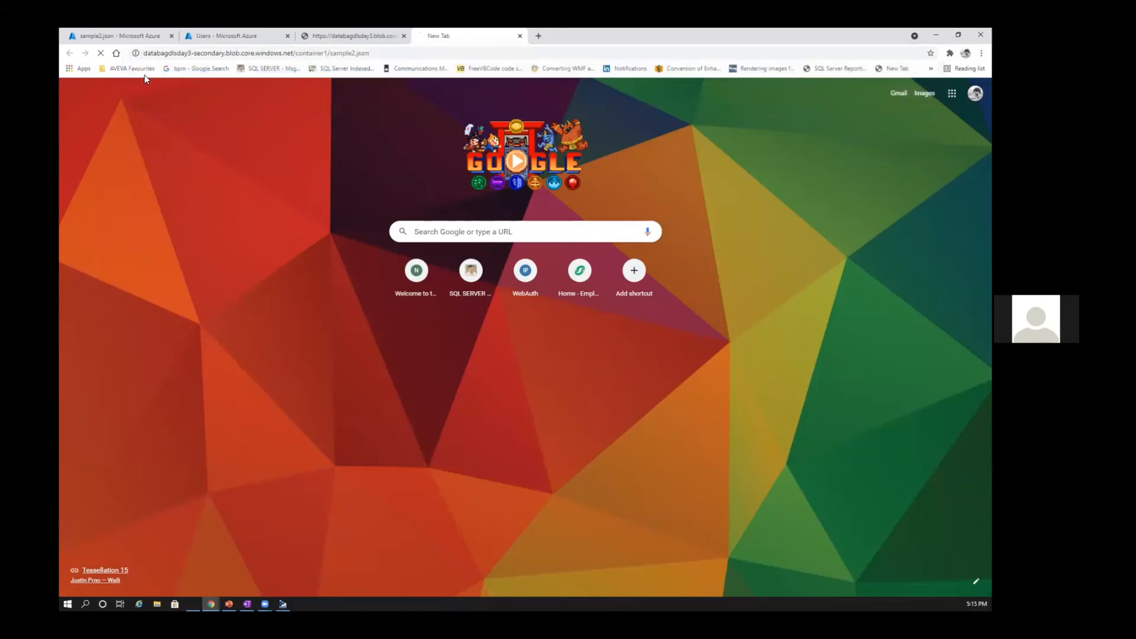
Step: Compare the primary and secondary endpoint tabs of sample2.json, and switch to the Data Lake presentation in PowerPoint
left_click(354, 36)
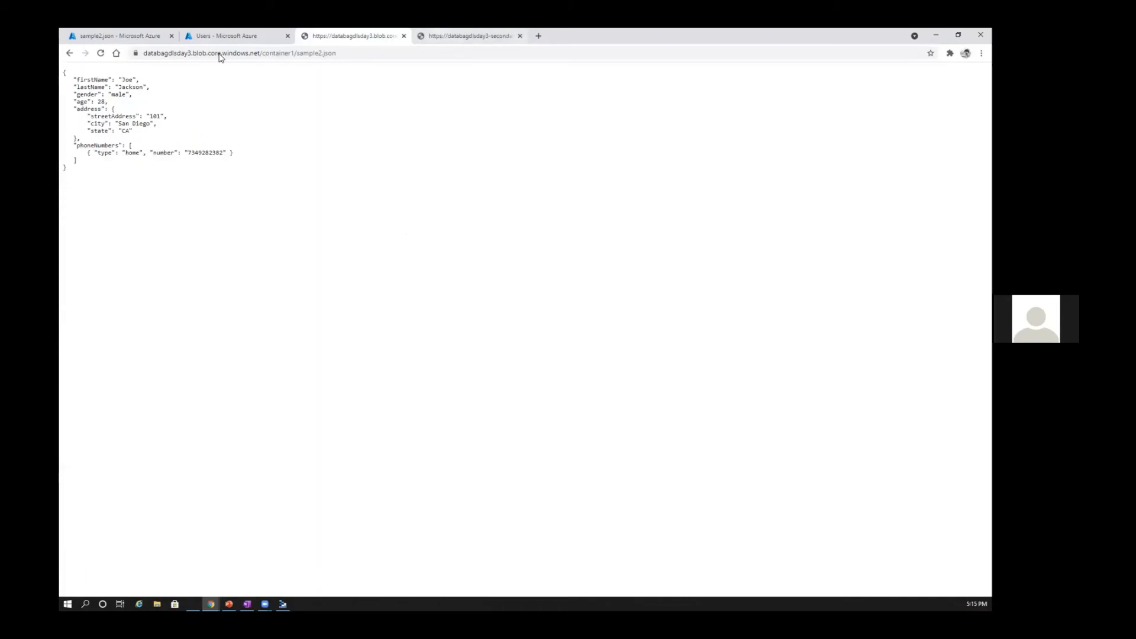
key("ctrl+Tab")
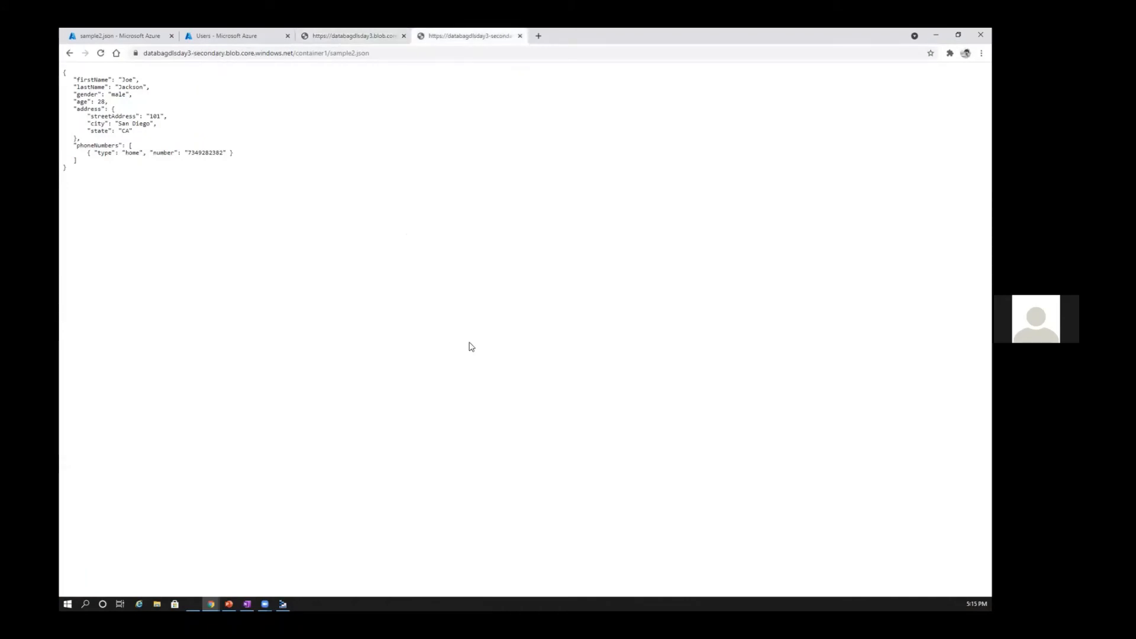
key("alt+Tab")
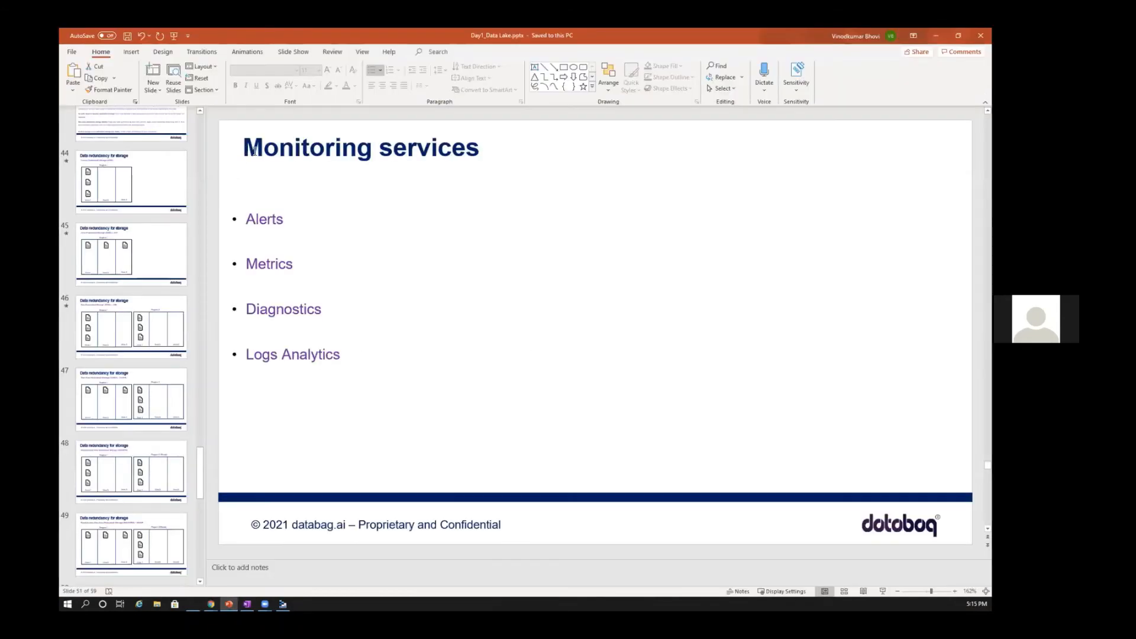
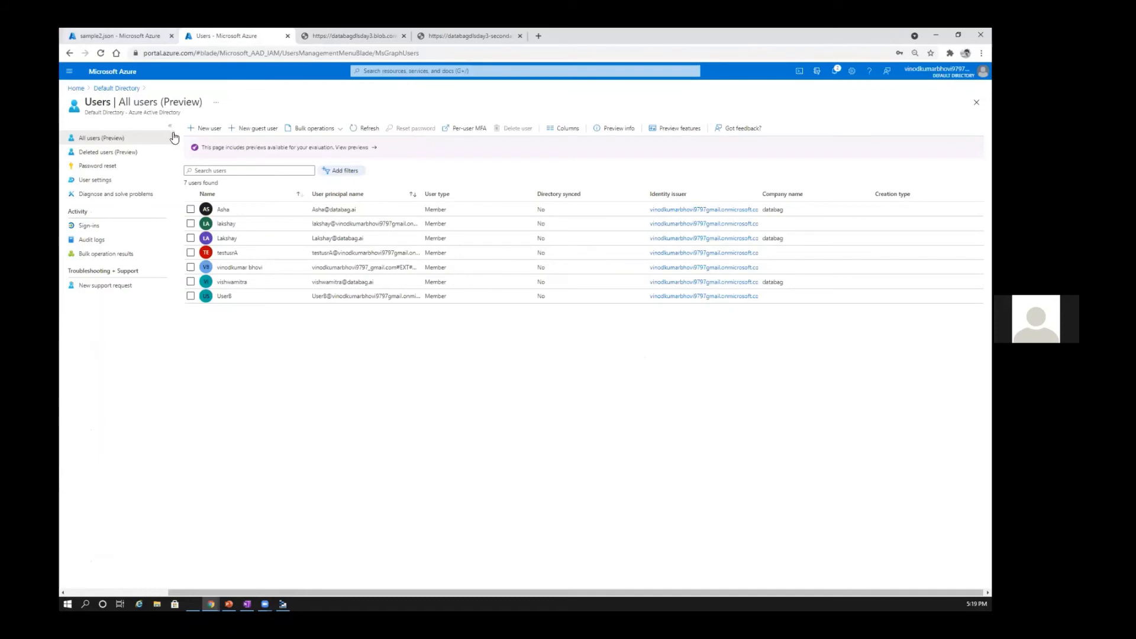
Step: Return to the databagdls507 storage account, box its Monitoring group with an arrow at Logs (preview), and clear the annotations
key("alt+Tab")
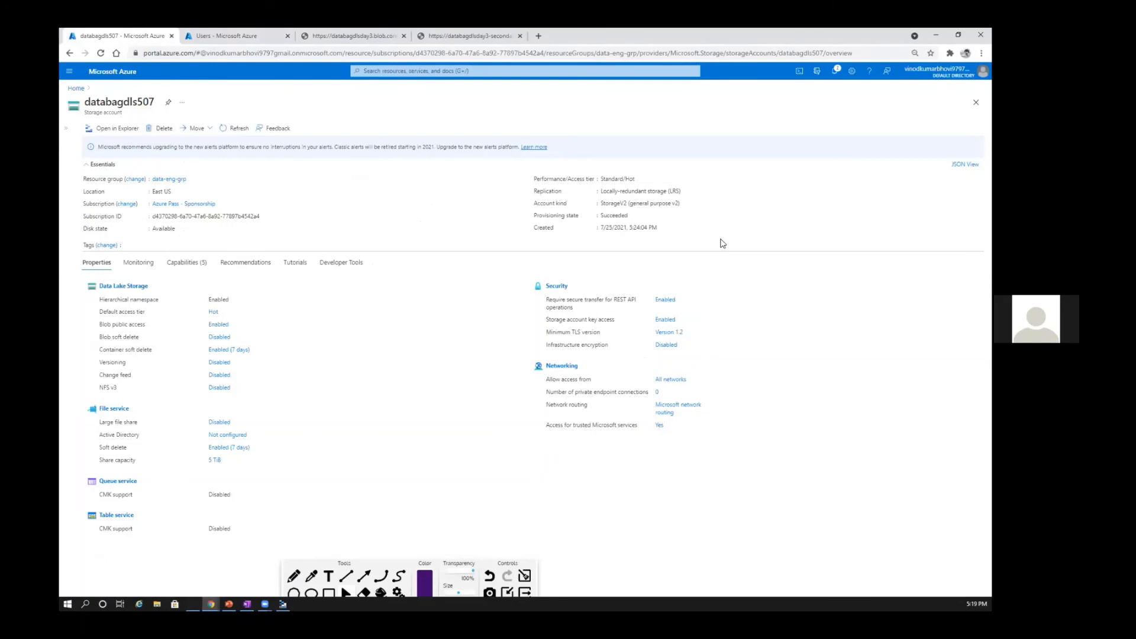
left_click(67, 127)
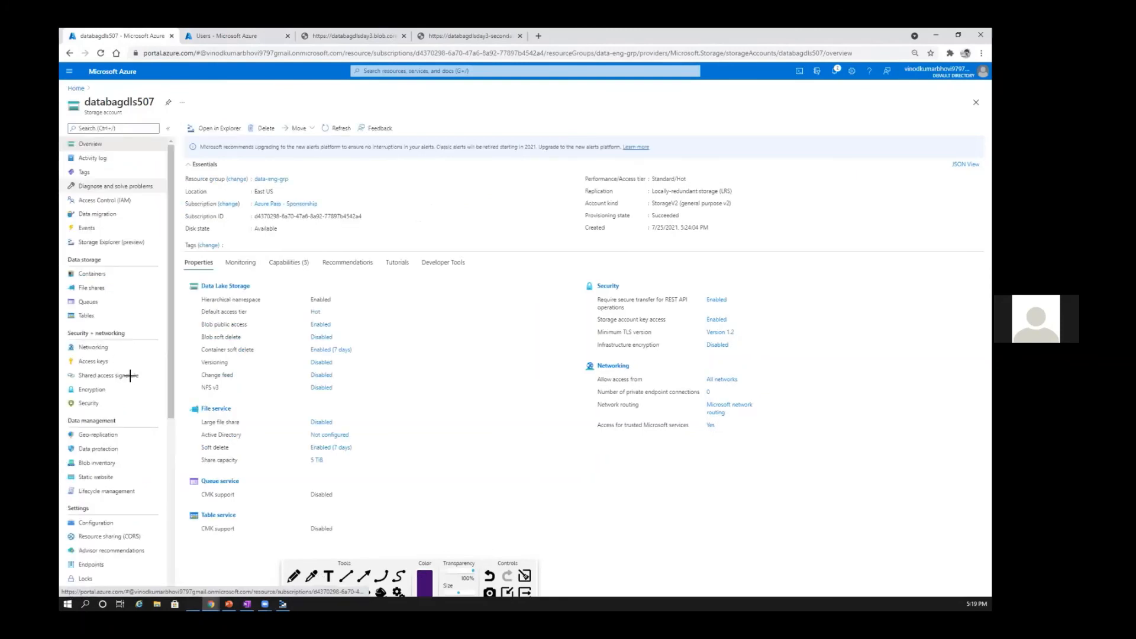
scroll(167, 415, "down", 5)
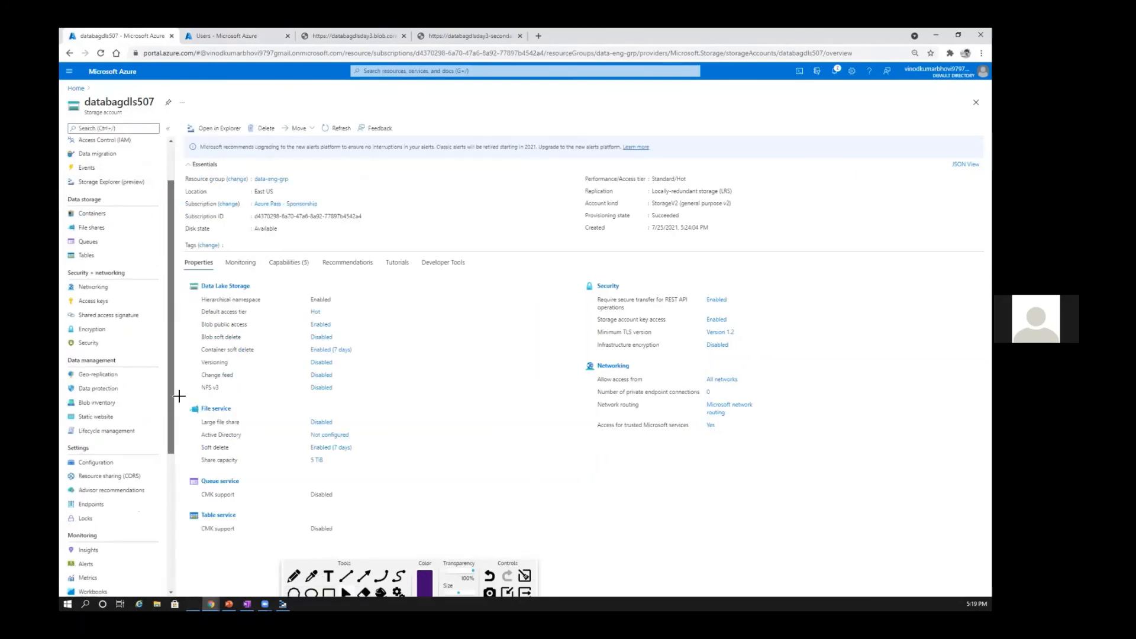
scroll(81, 313, "down", 1)
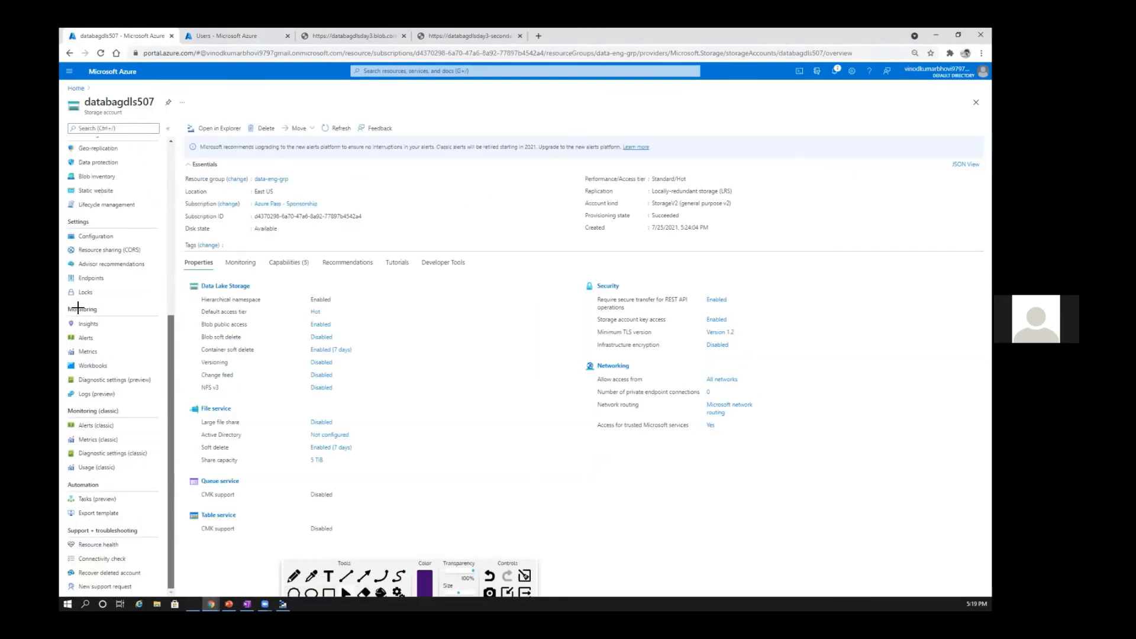
left_click_drag(62, 301, 188, 421)
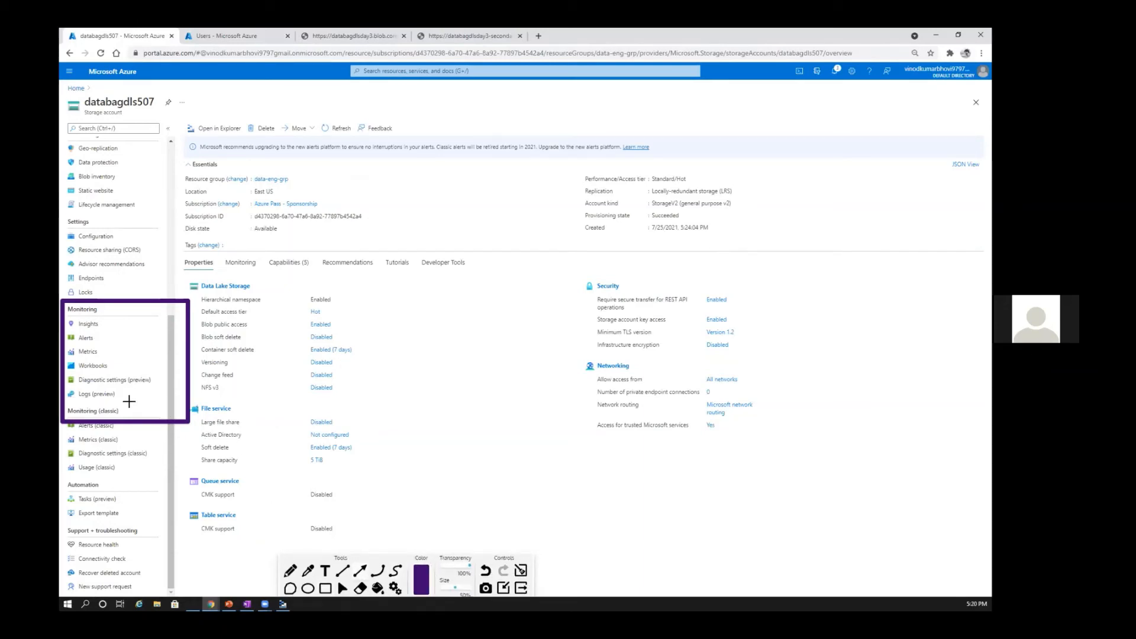
left_click_drag(123, 400, 272, 422)
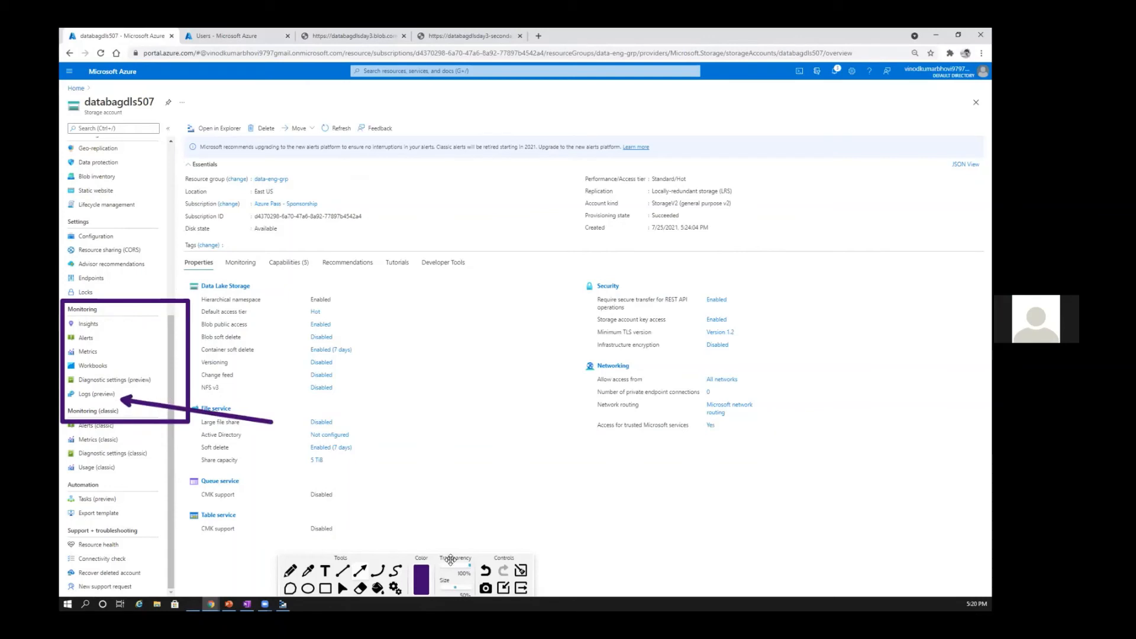
left_click(516, 574)
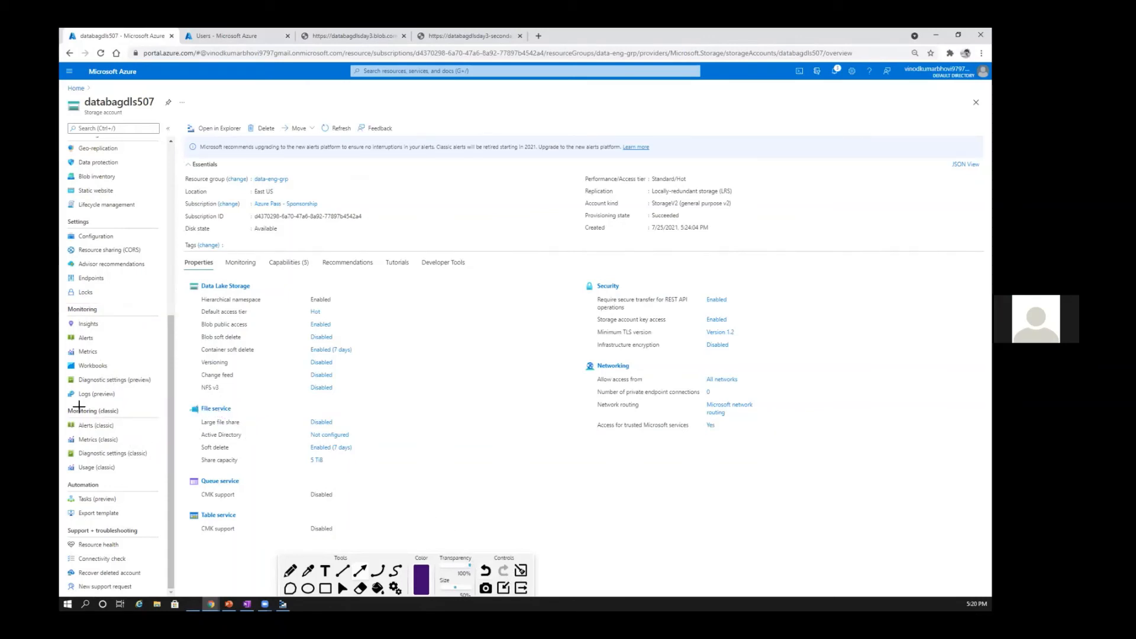
Step: Draw a box around the Monitoring (classic) group, clear the annotation and return to the normal pointer
mouse_move(61, 407)
left_mouse_down()
mouse_move(101, 493)
mouse_move(160, 492)
mouse_move(62, 415)
left_mouse_up()
left_click(521, 570)
mouse_move(62, 405)
left_mouse_down()
mouse_move(88, 464)
mouse_move(174, 492)
left_mouse_up()
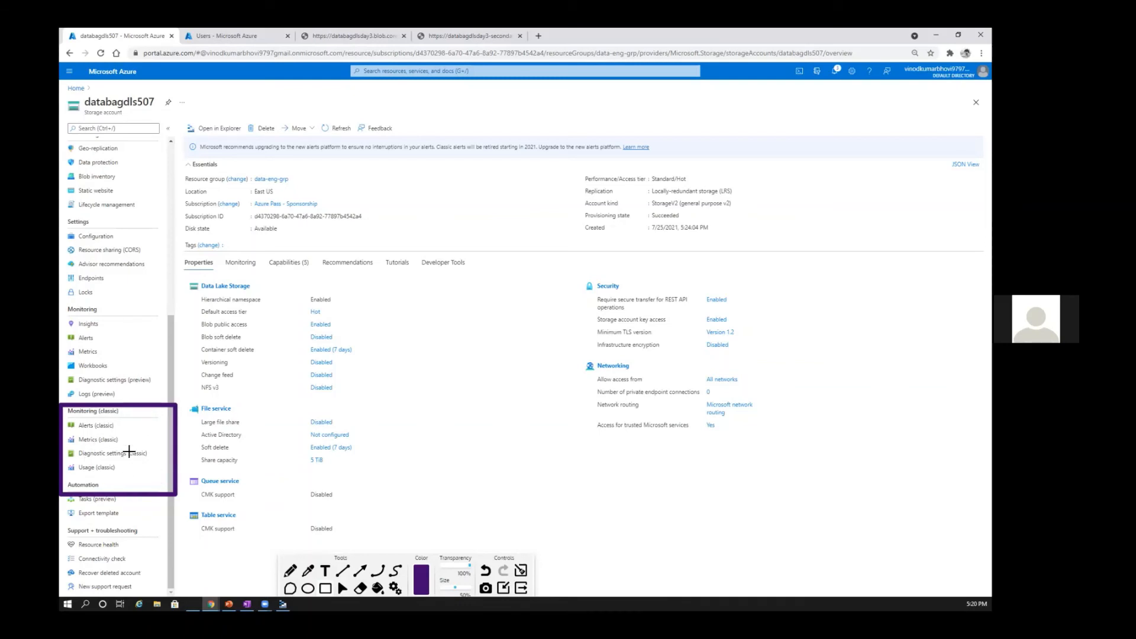
left_click(521, 570)
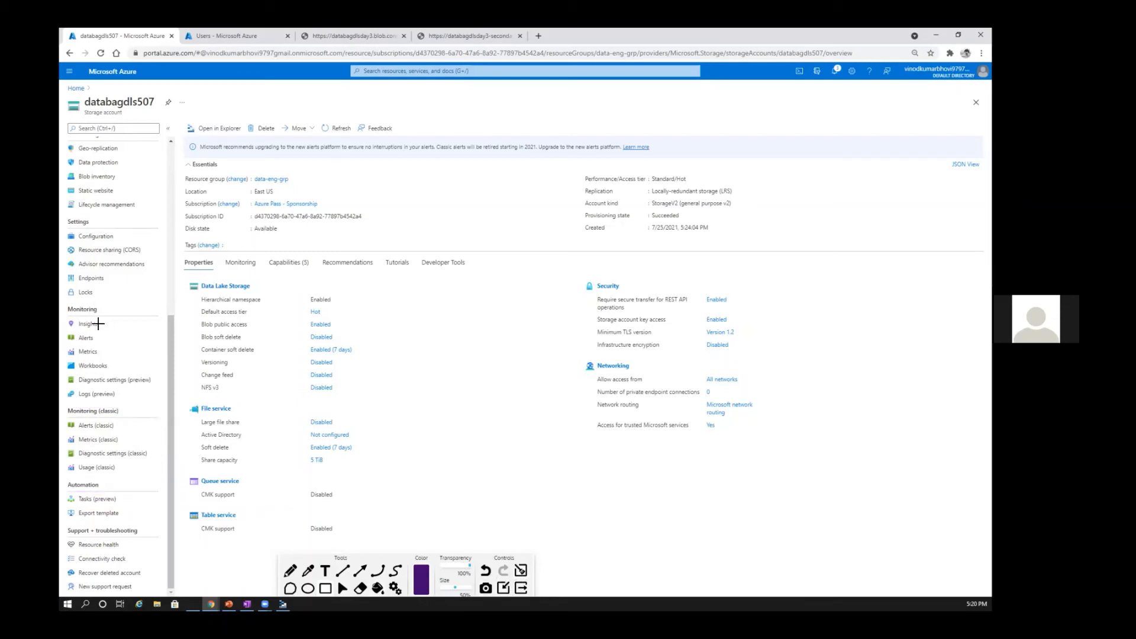
left_click(343, 588)
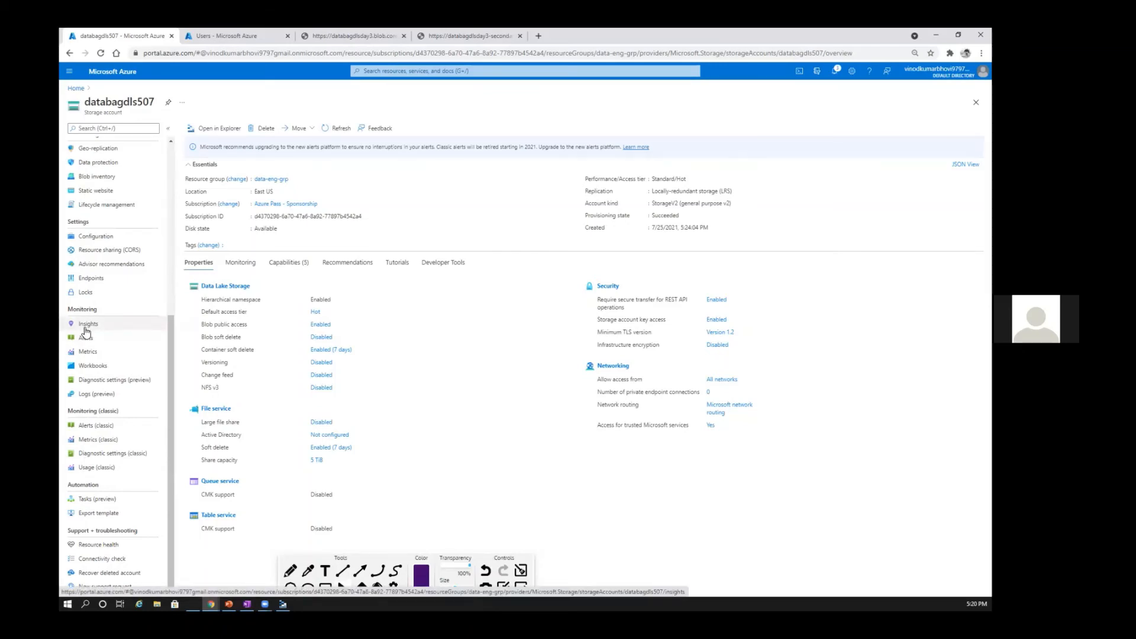
Step: Open Insights for databagdls507 and examine the failing transactions by API name and response type
left_click(86, 329)
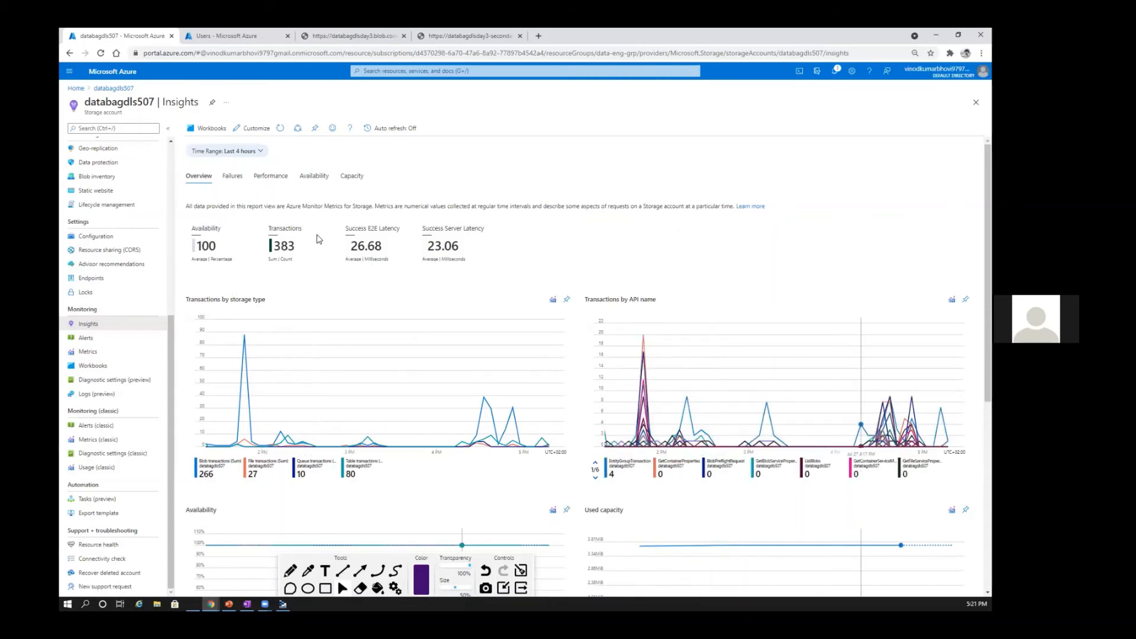
left_click(233, 176)
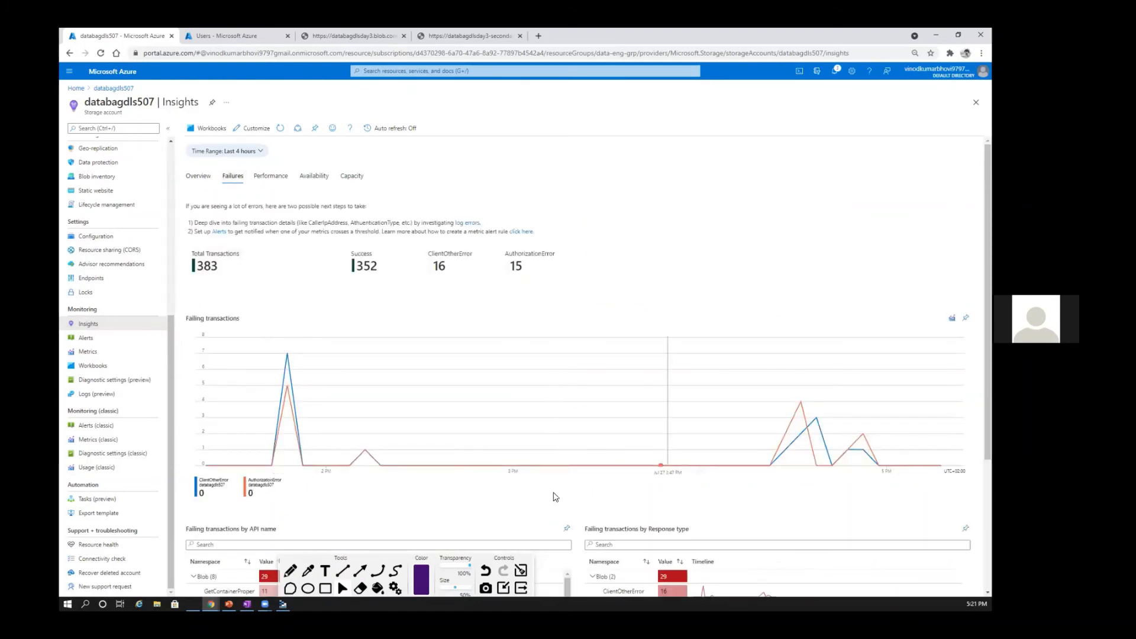
scroll(554, 491, "down", 1)
scroll(621, 503, "down", 3)
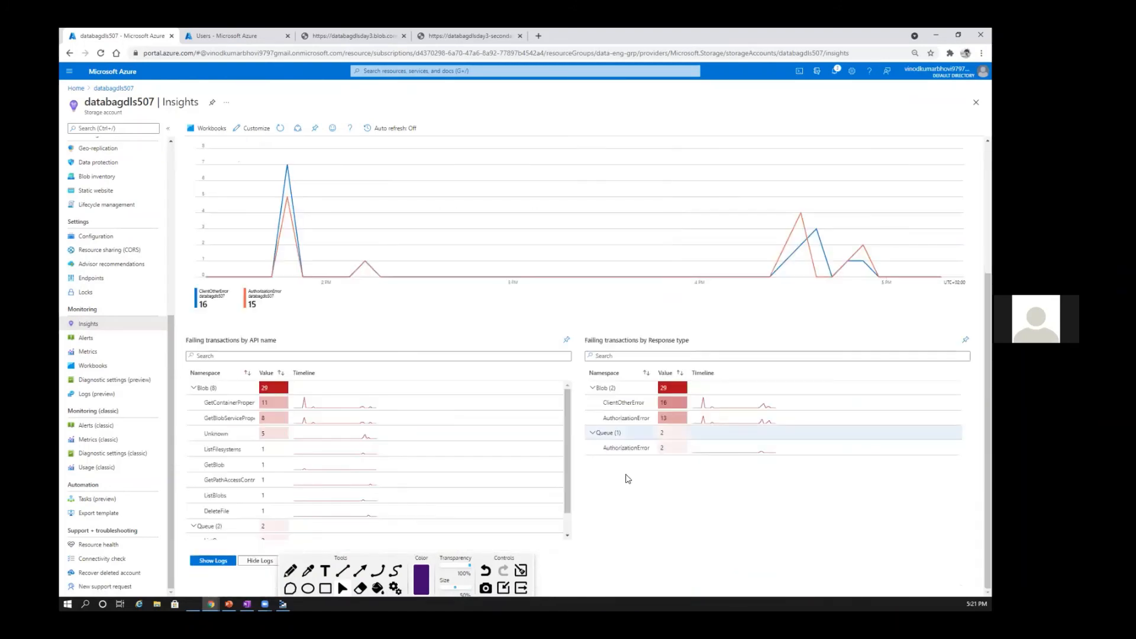
scroll(503, 441, "down", 1)
scroll(503, 487, "up", 1)
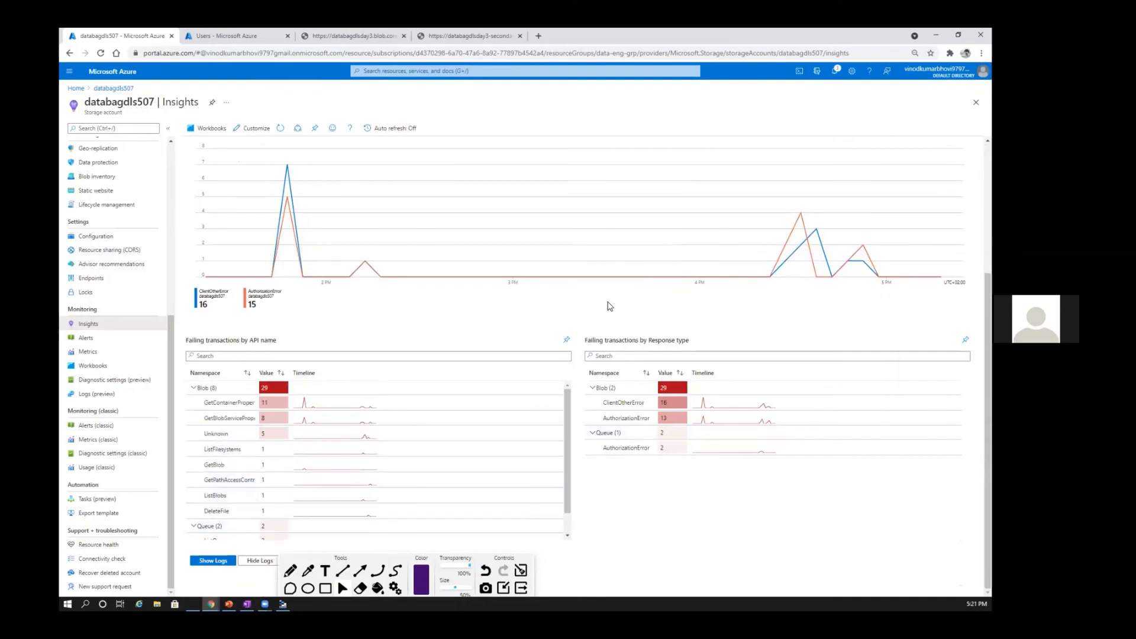
scroll(609, 307, "up", 4)
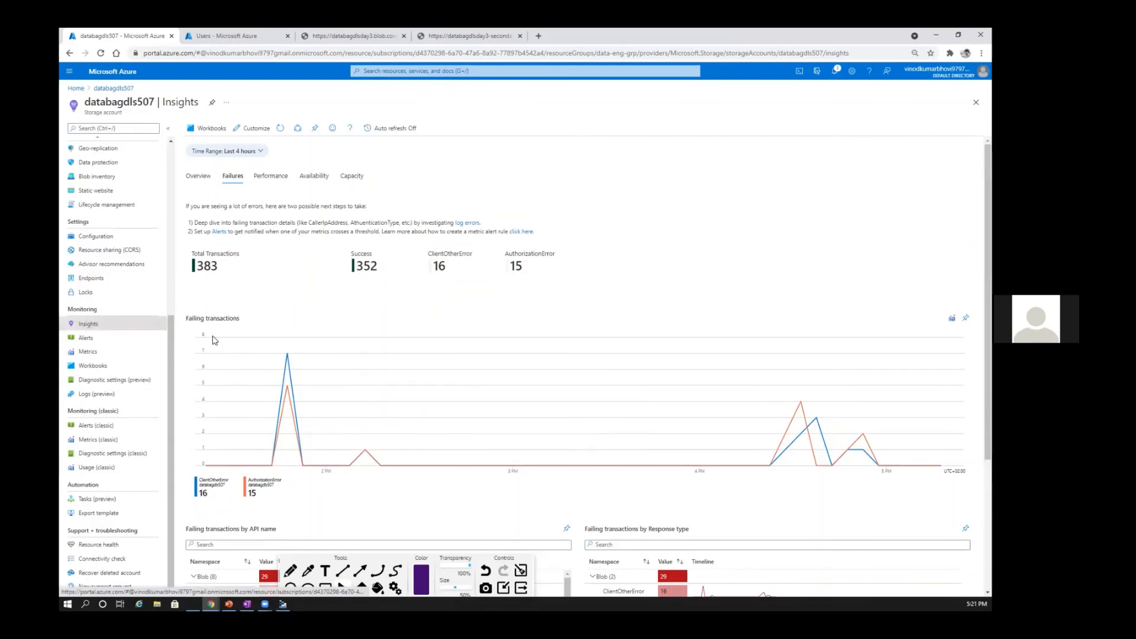
Step: Review the Performance, Availability and Capacity views in the storage account's Insights
left_click(269, 178)
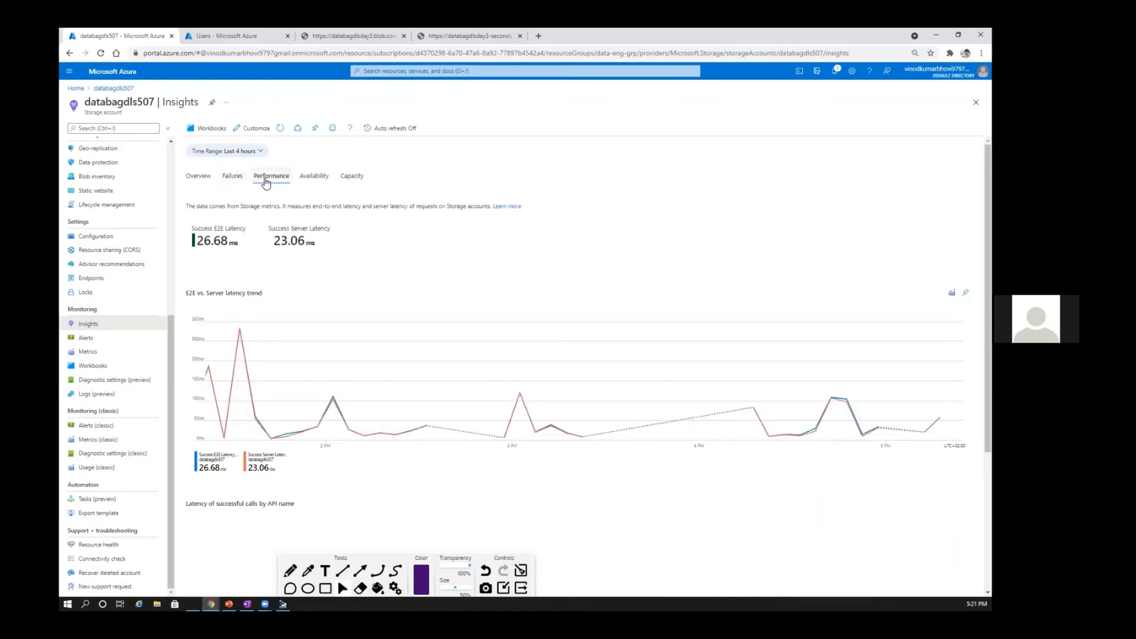
left_click(236, 181)
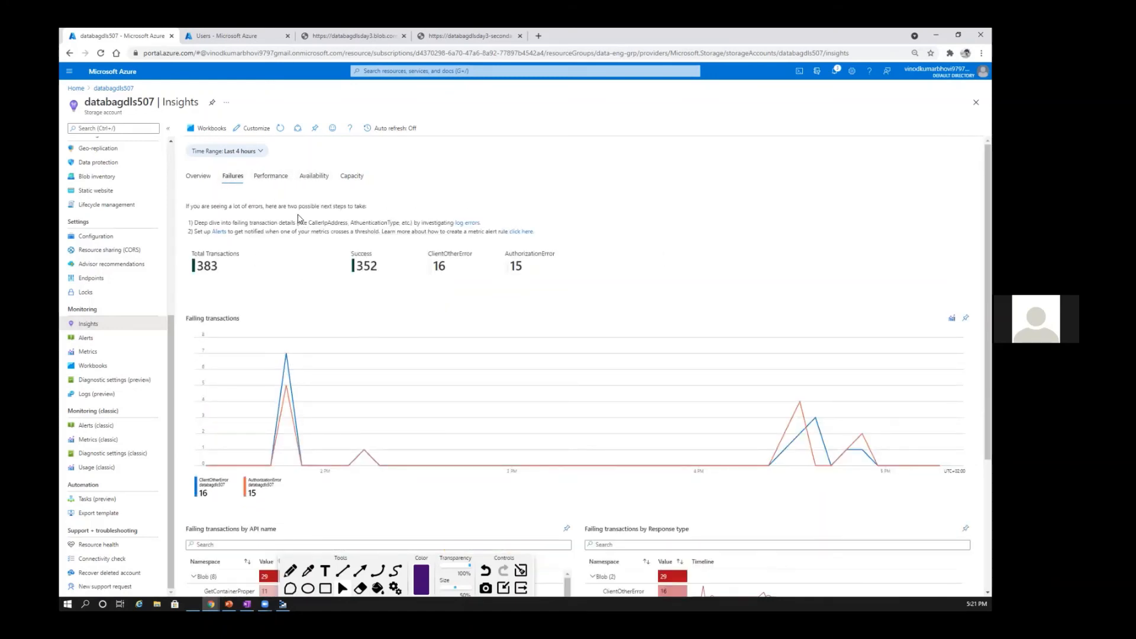
left_click(267, 180)
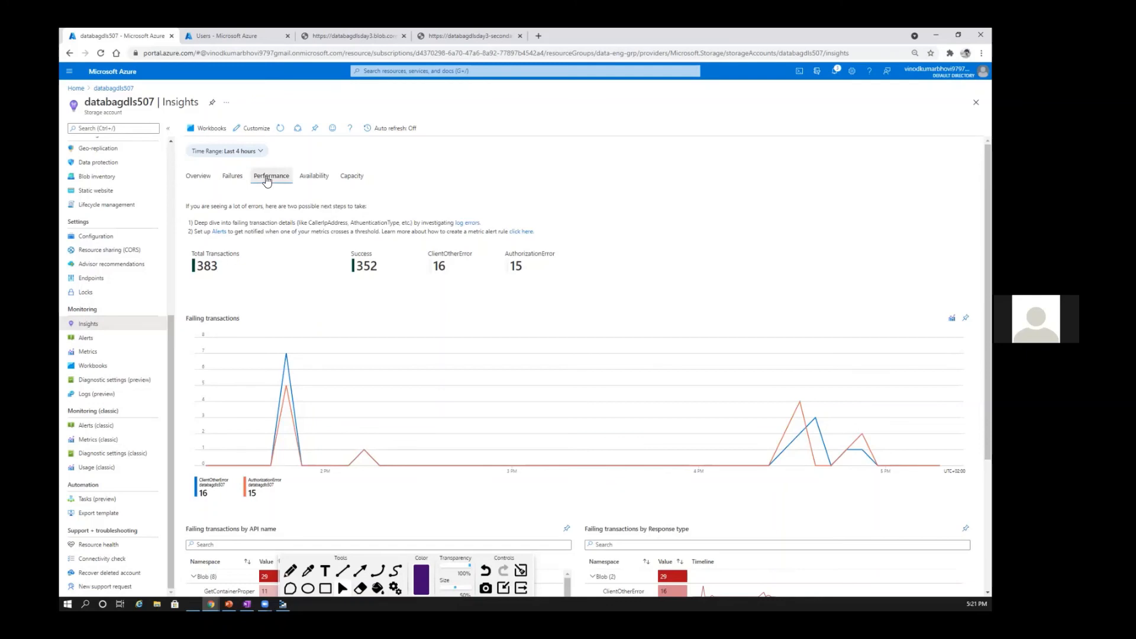
left_click(312, 180)
left_click(347, 181)
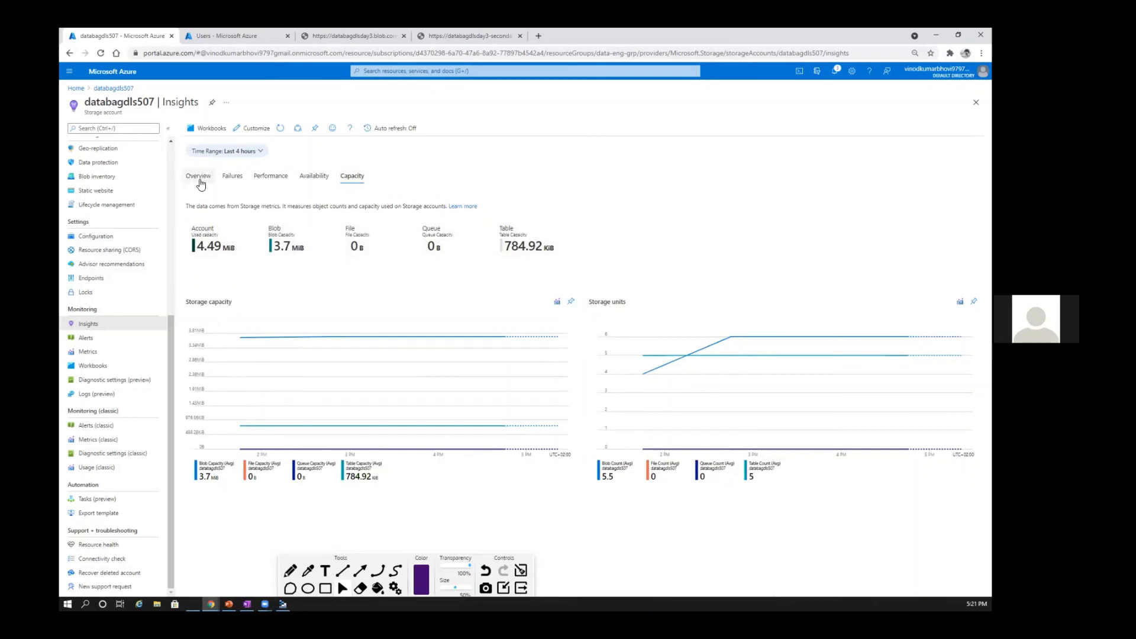
Step: Start a new alert rule from the storage account's alerts and set its scope to the Azure Pass - Sponsorship subscription
left_click(148, 338)
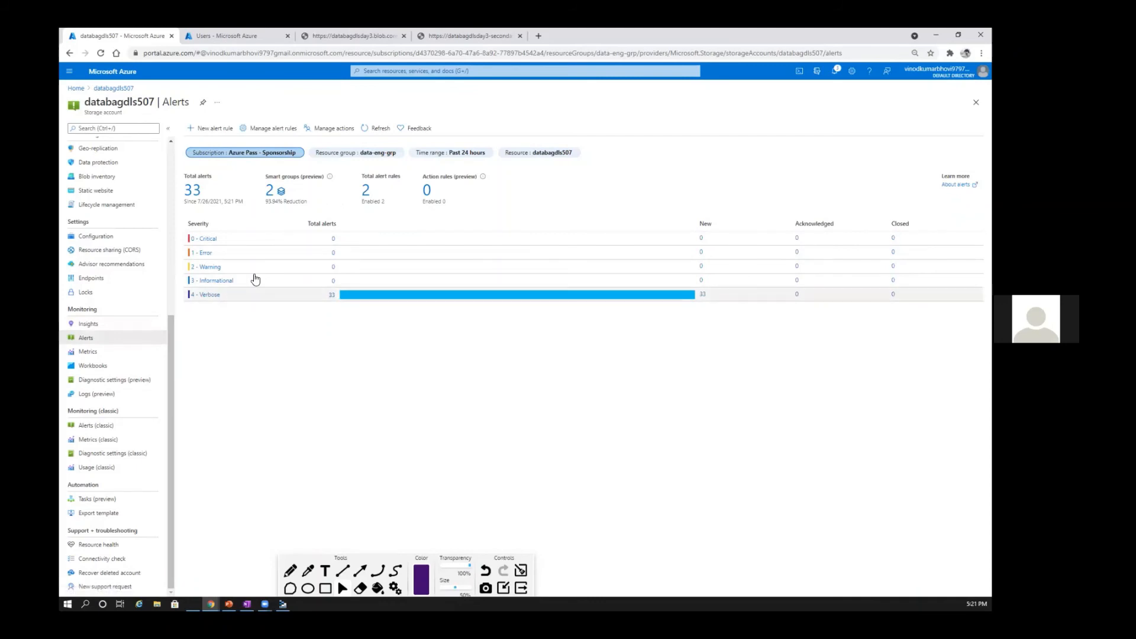
left_click(214, 130)
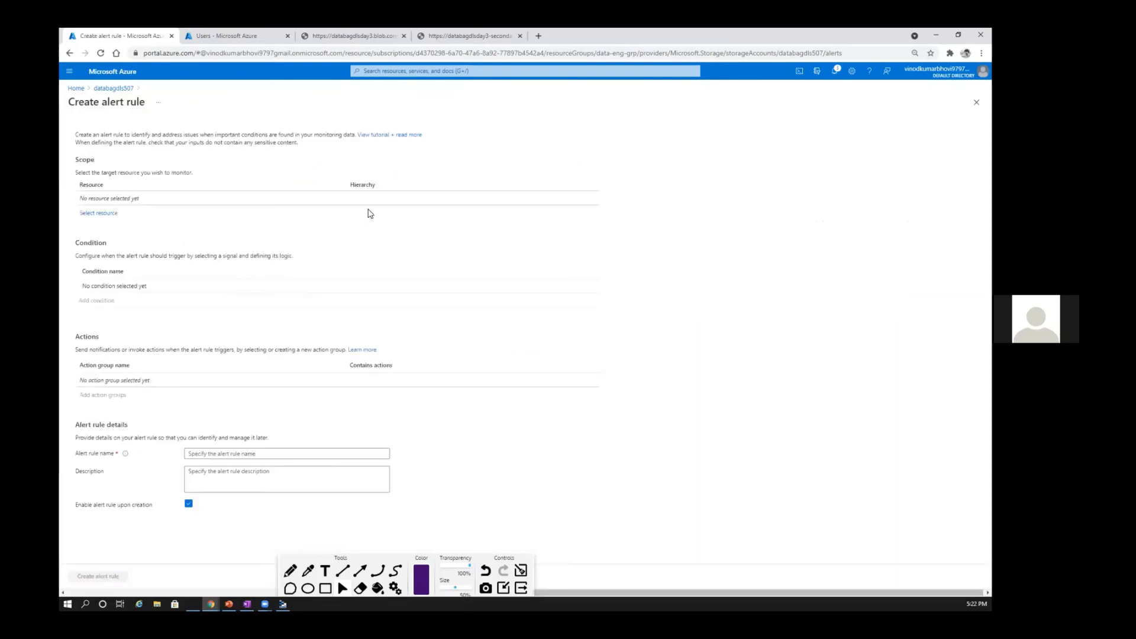
left_click(99, 213)
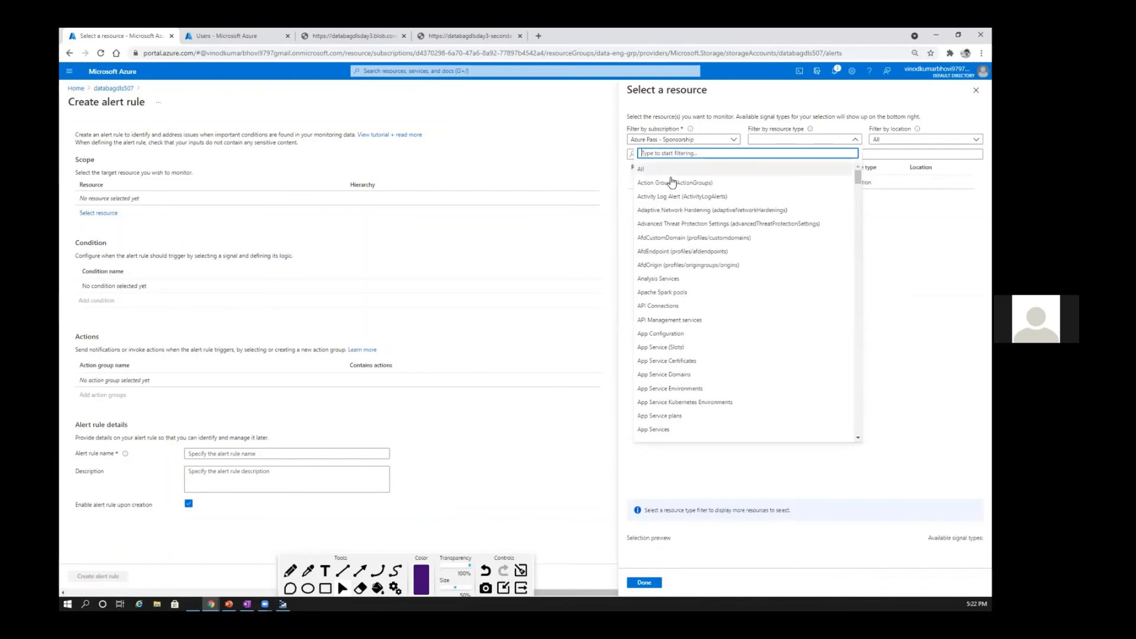
left_click(118, 204)
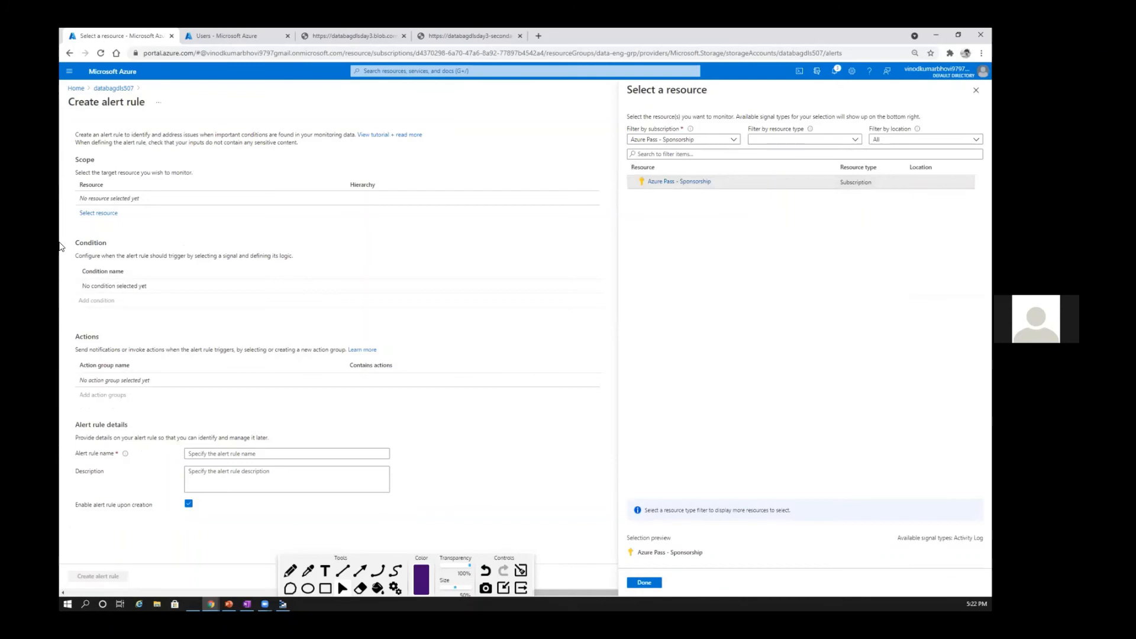
left_click(645, 583)
Step: Change the alert rule's scope to the databagdls507 storage account and narrow it to the account's blob service
left_click(96, 213)
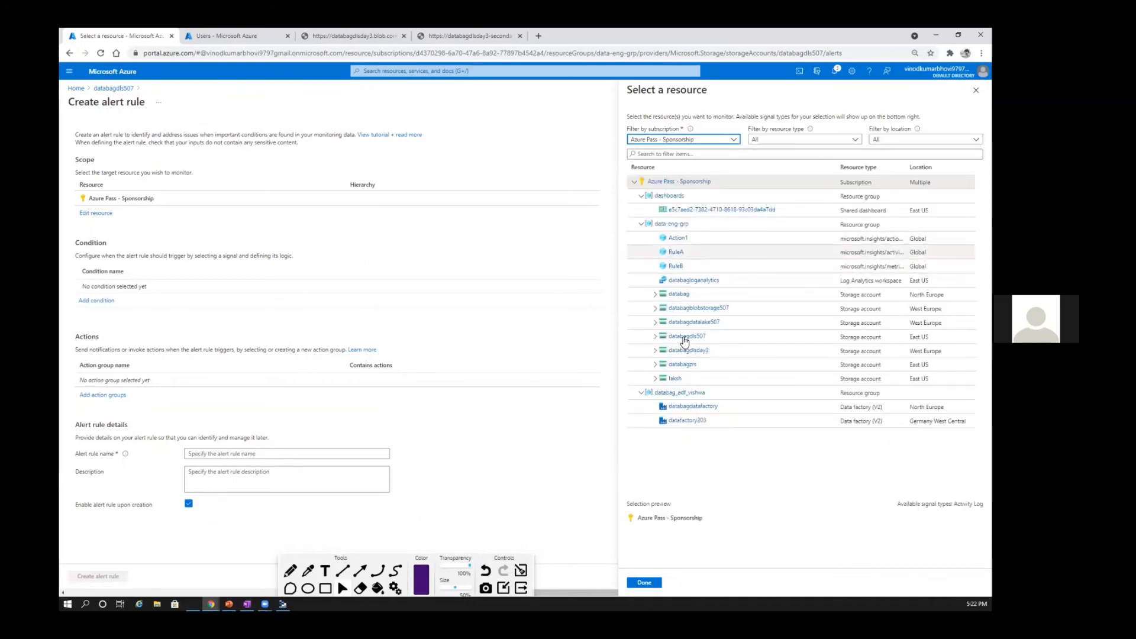
left_click(722, 337)
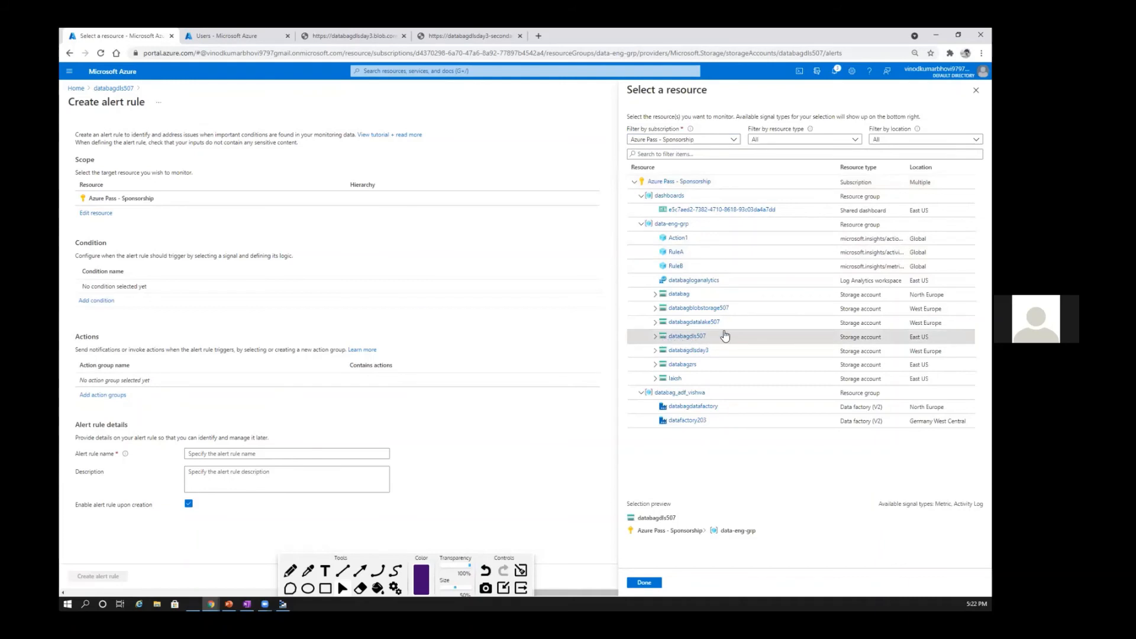
left_click(645, 583)
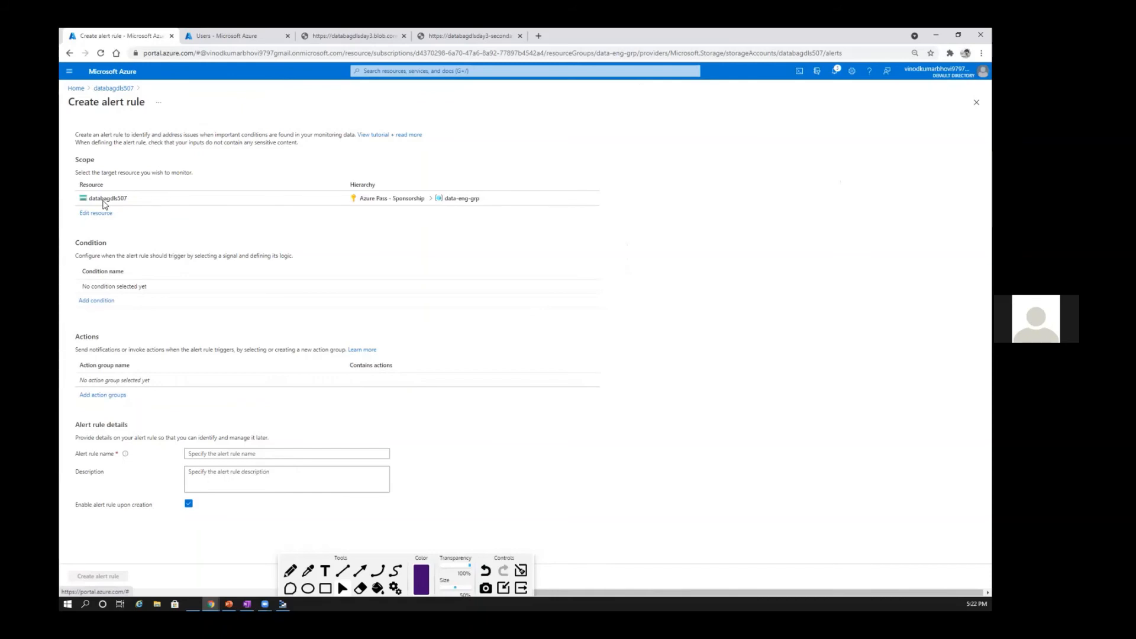
left_click(84, 302)
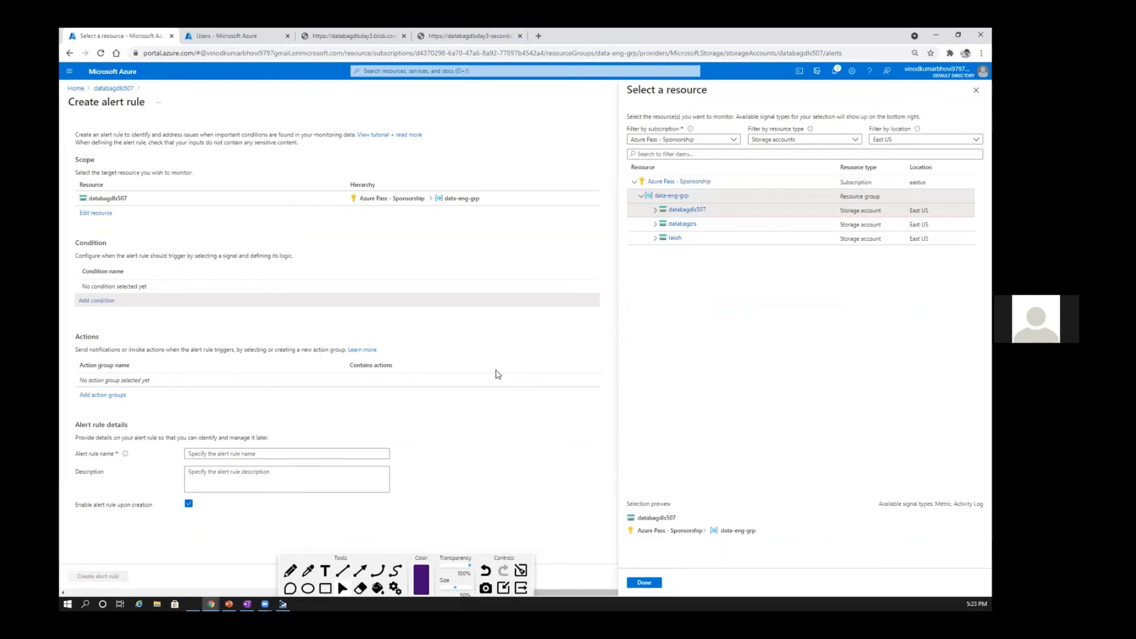
double_click(656, 212)
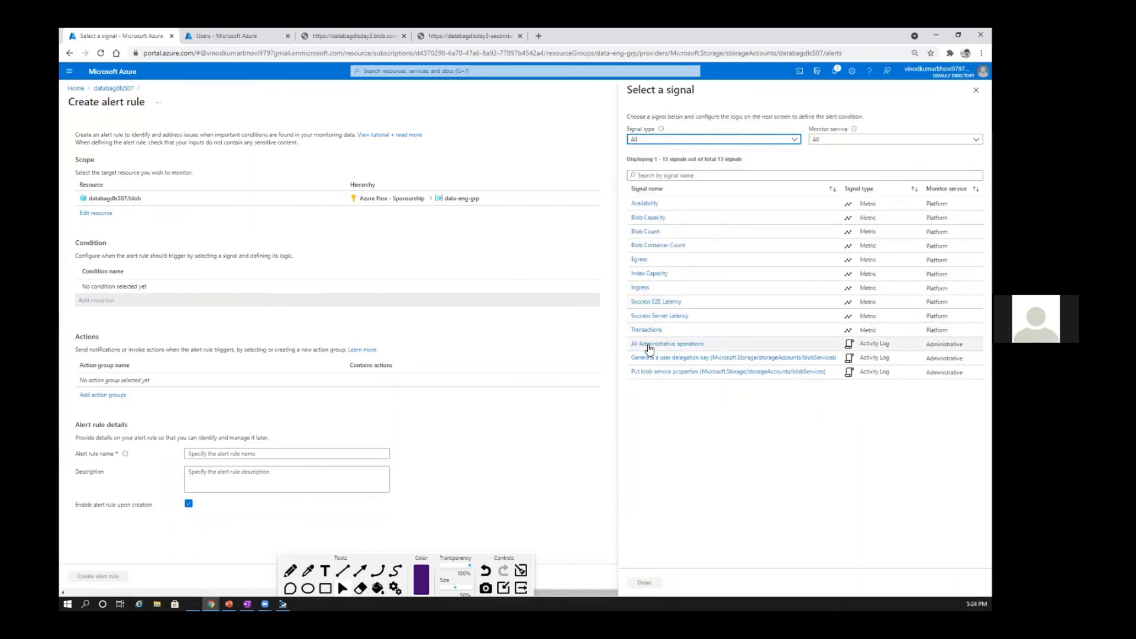
Step: Add an All Administrative operations condition to the alert rule, reviewing the chart periods and keeping all event levels selected
left_click(650, 347)
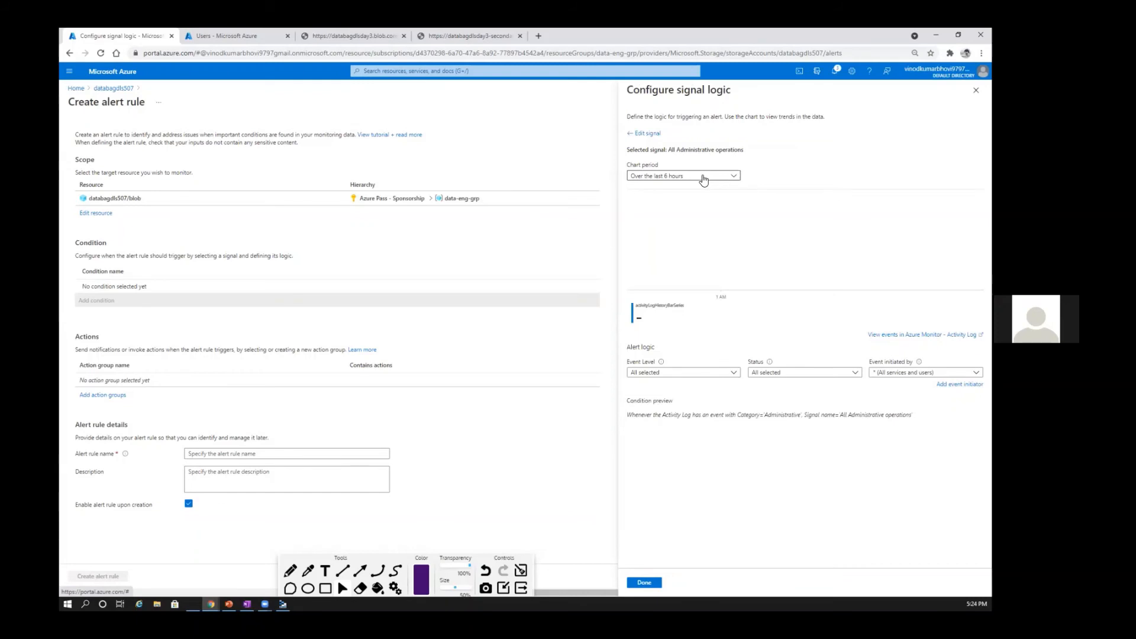
left_click(703, 177)
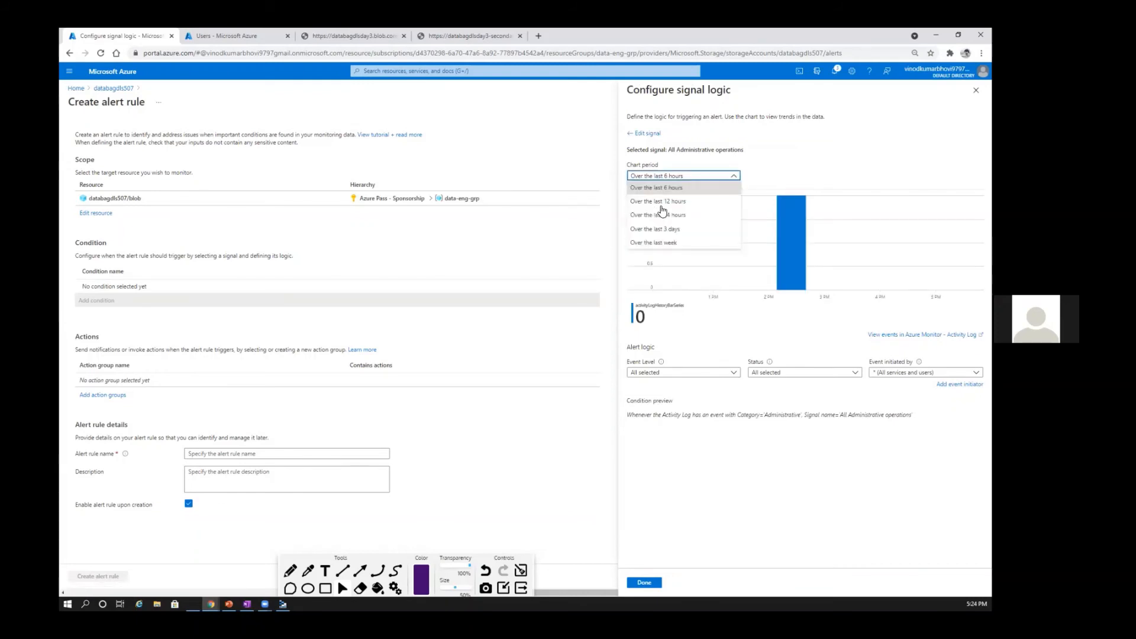
left_click(701, 175)
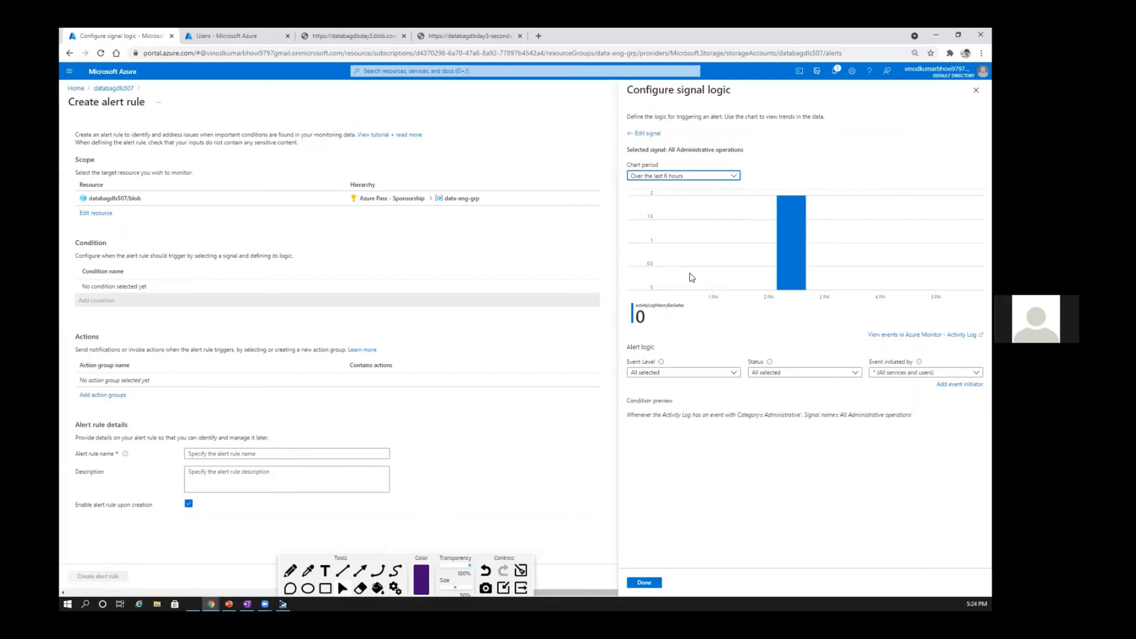
left_click(738, 373)
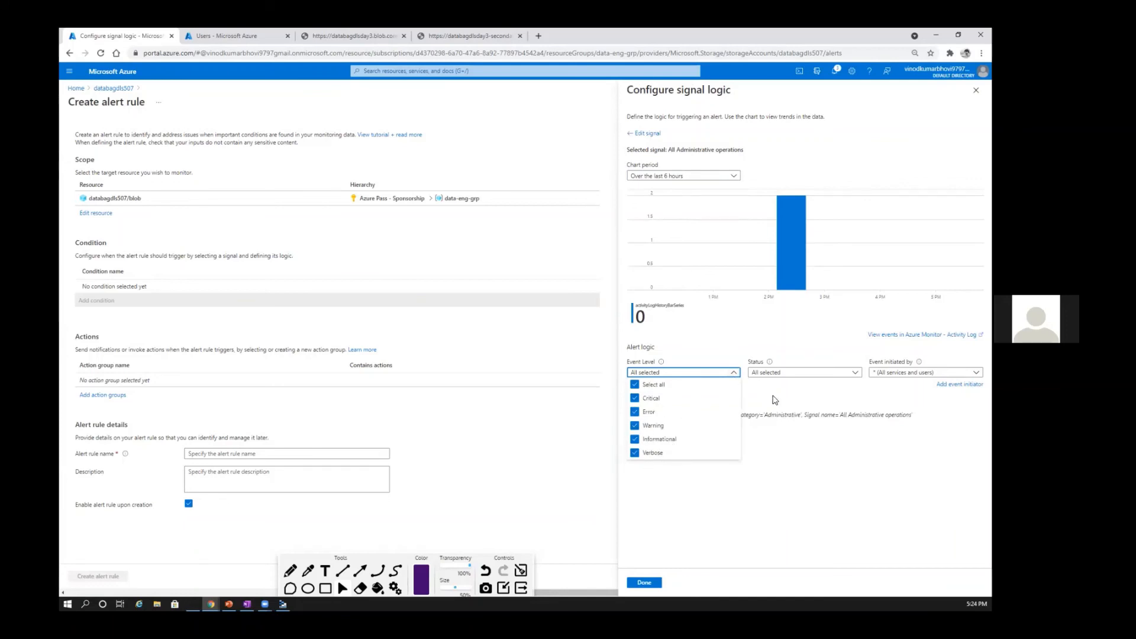
left_click(619, 340)
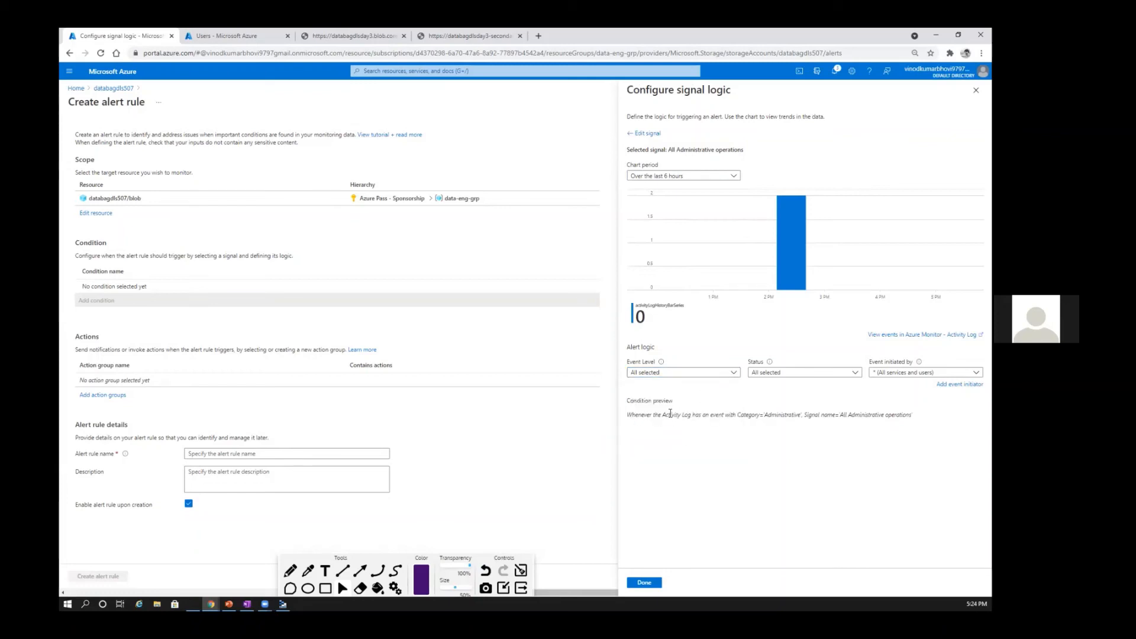
left_click(646, 583)
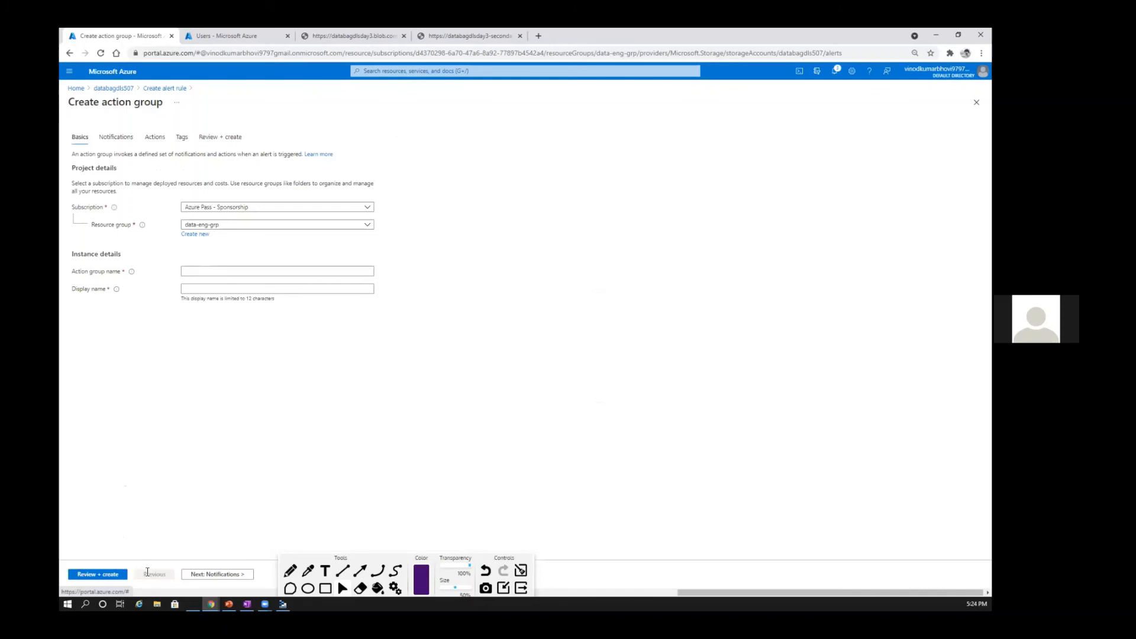
Step: Name the action group Action2 in the data-eng-grp resource group and proceed to its notification settings
type("Action")
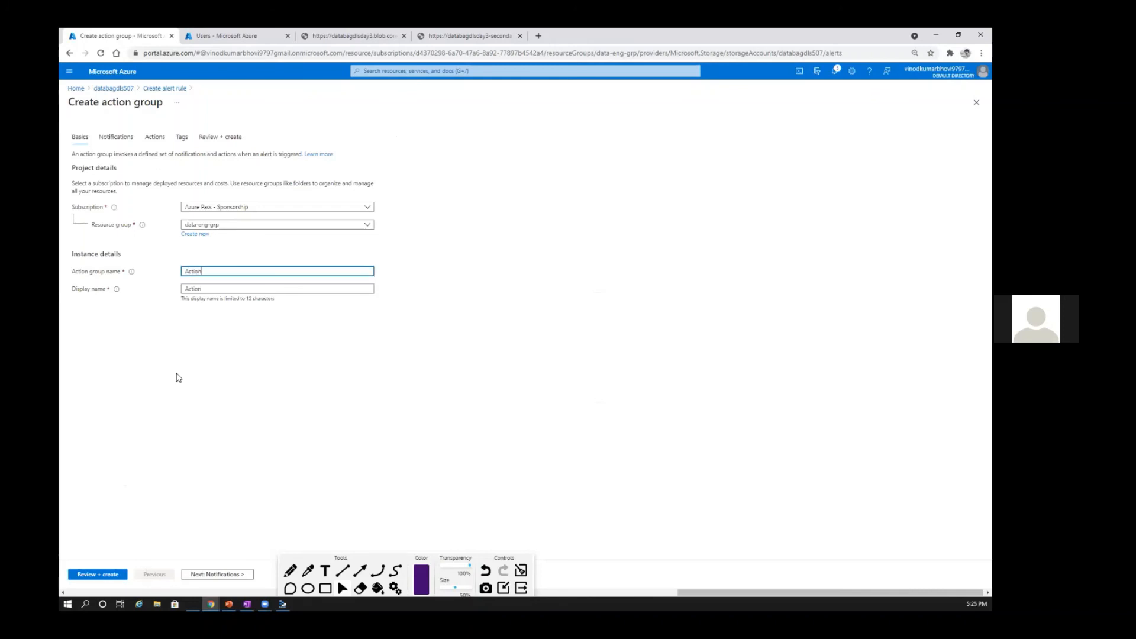
type("1")
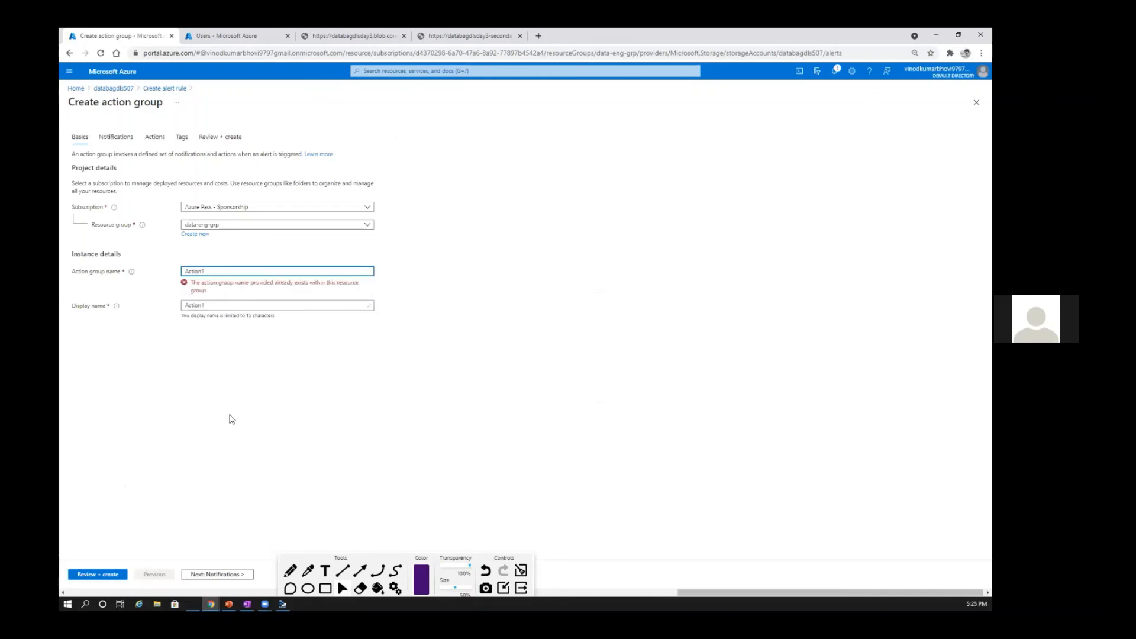
left_click(220, 574)
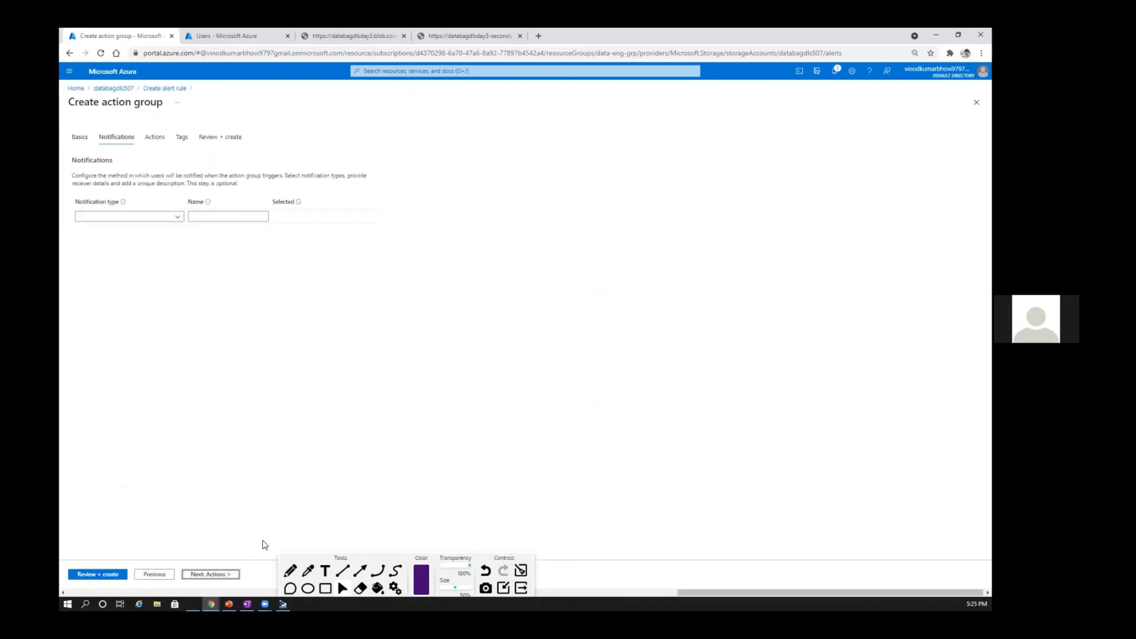
Step: Add an Email/SMS message/Push/Voice notification with email enabled, filling in the recipient's email address and a name for the notification
left_click(176, 218)
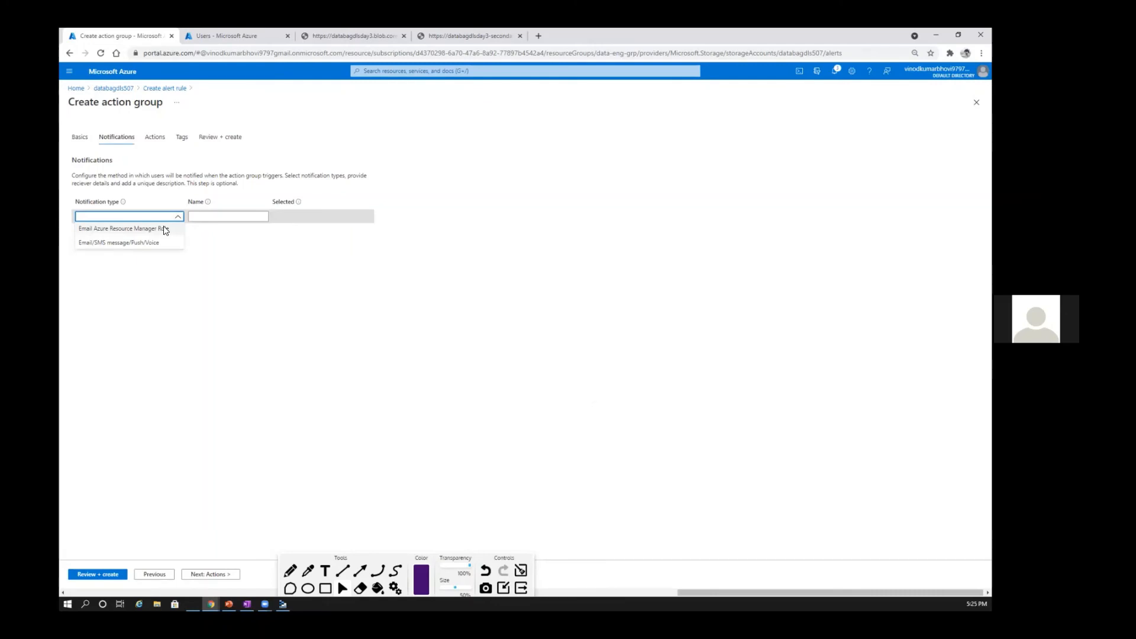
left_click(147, 243)
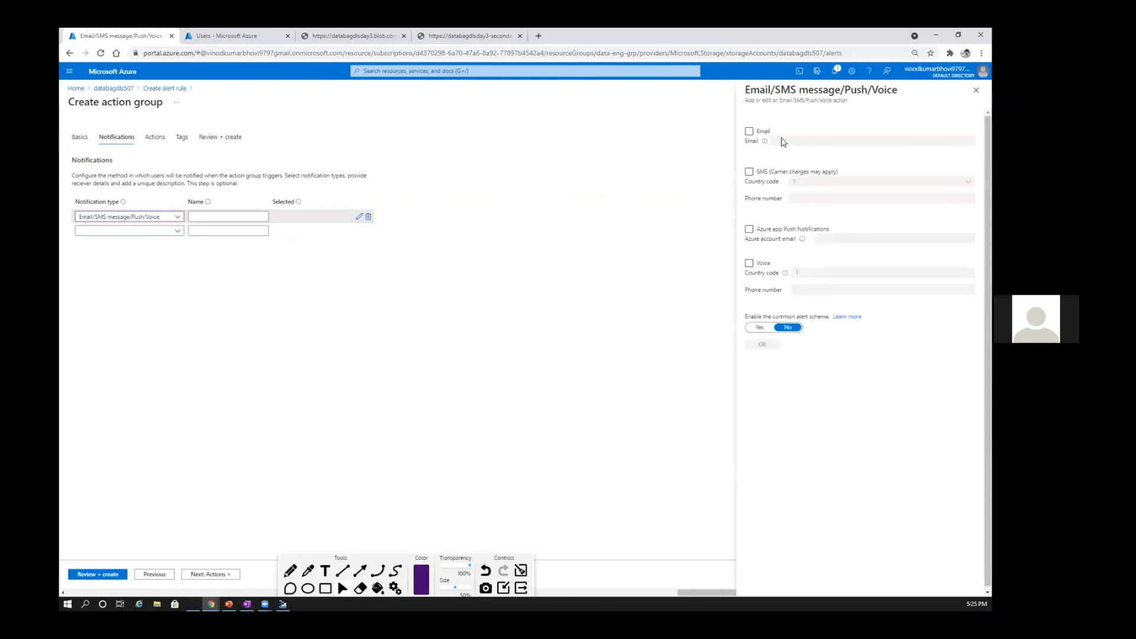
left_click(750, 131)
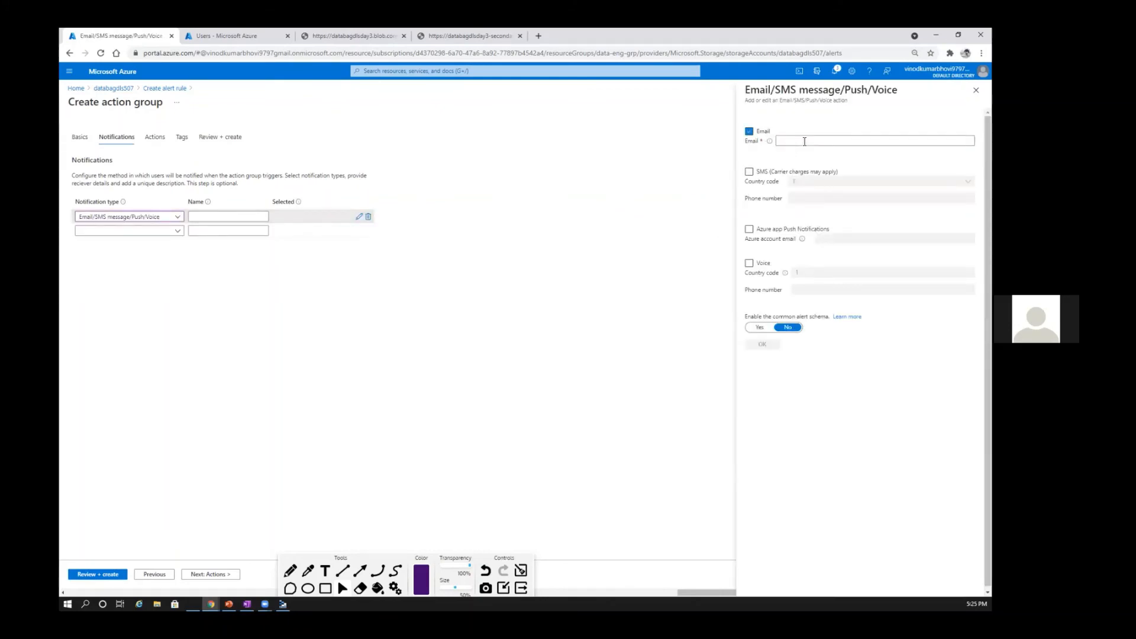
left_click(805, 142)
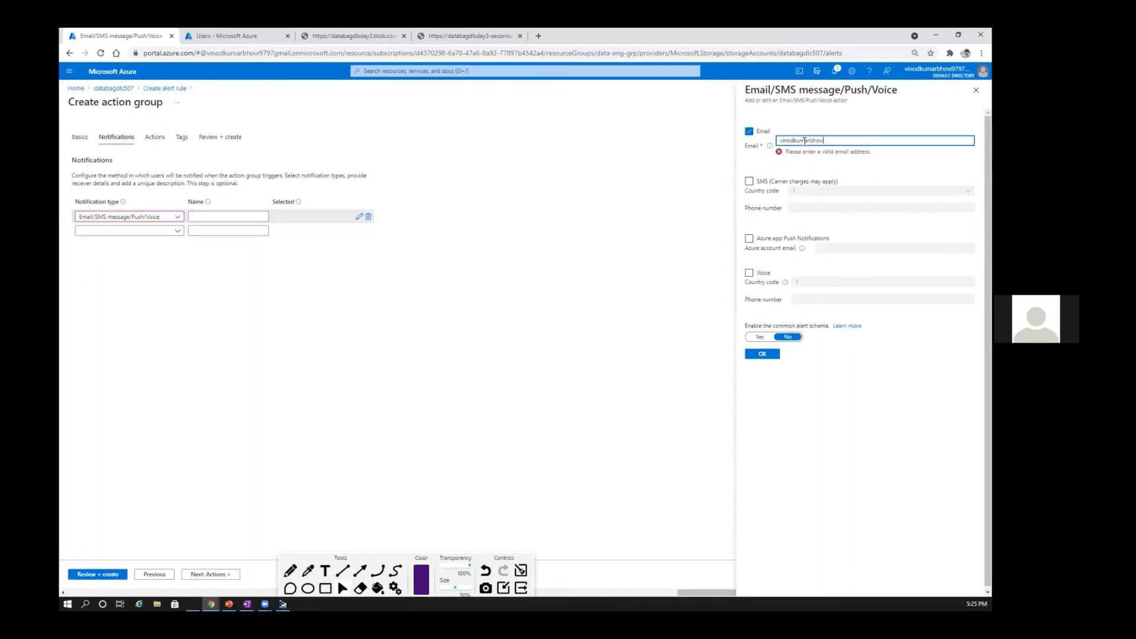
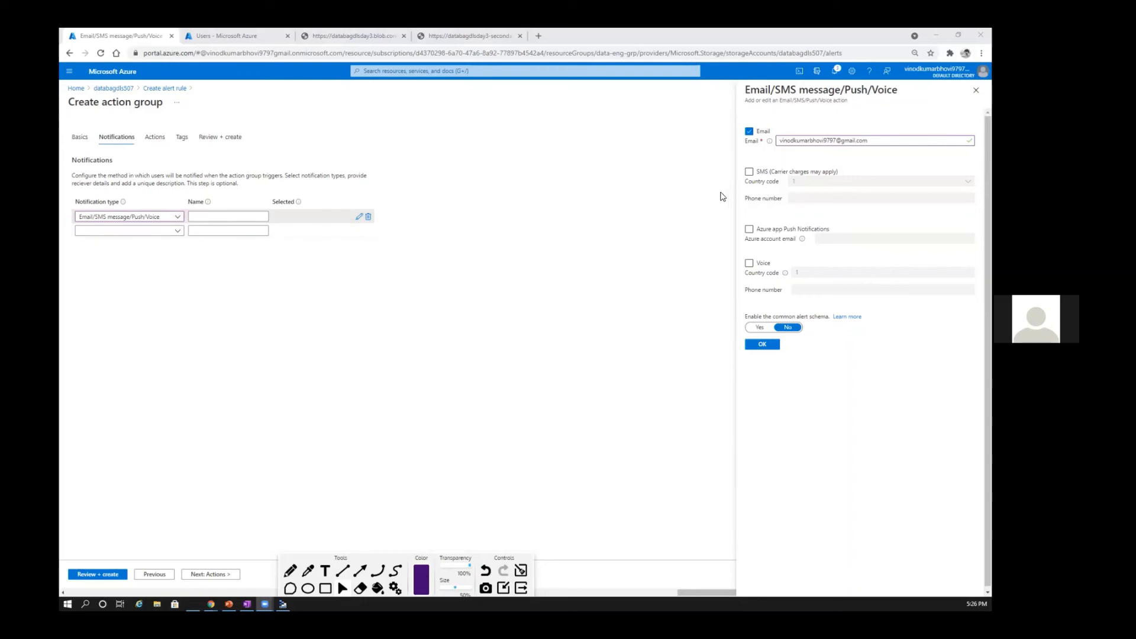
left_click(229, 220)
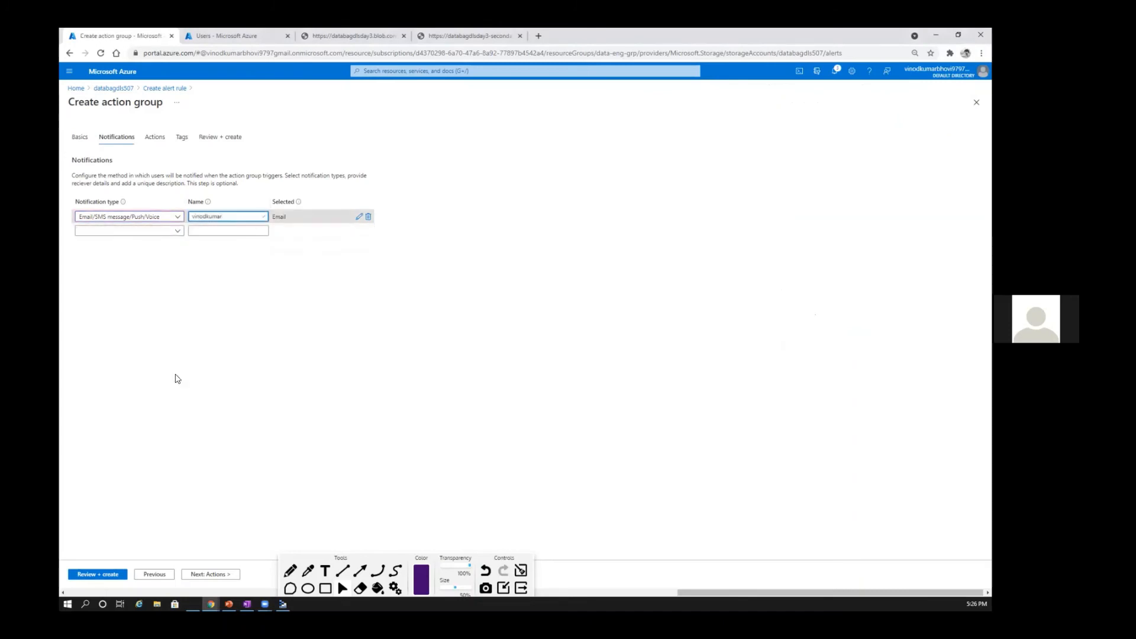
Step: Review the available action types, leave the action type empty, and create the action group
left_click(228, 575)
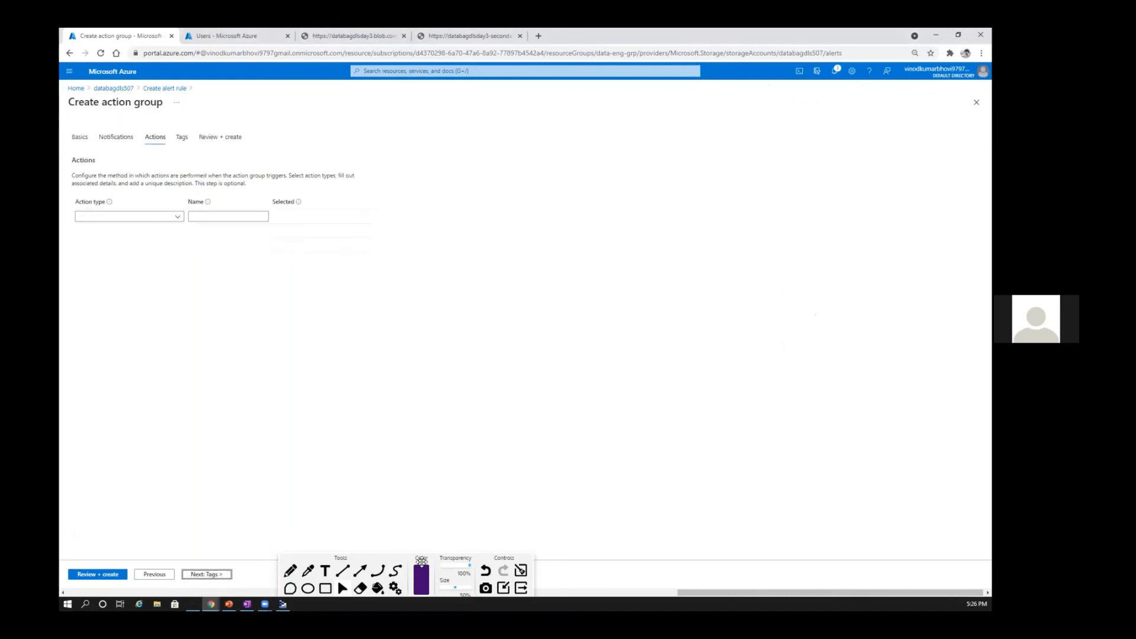
left_click_drag(536, 559, 821, 541)
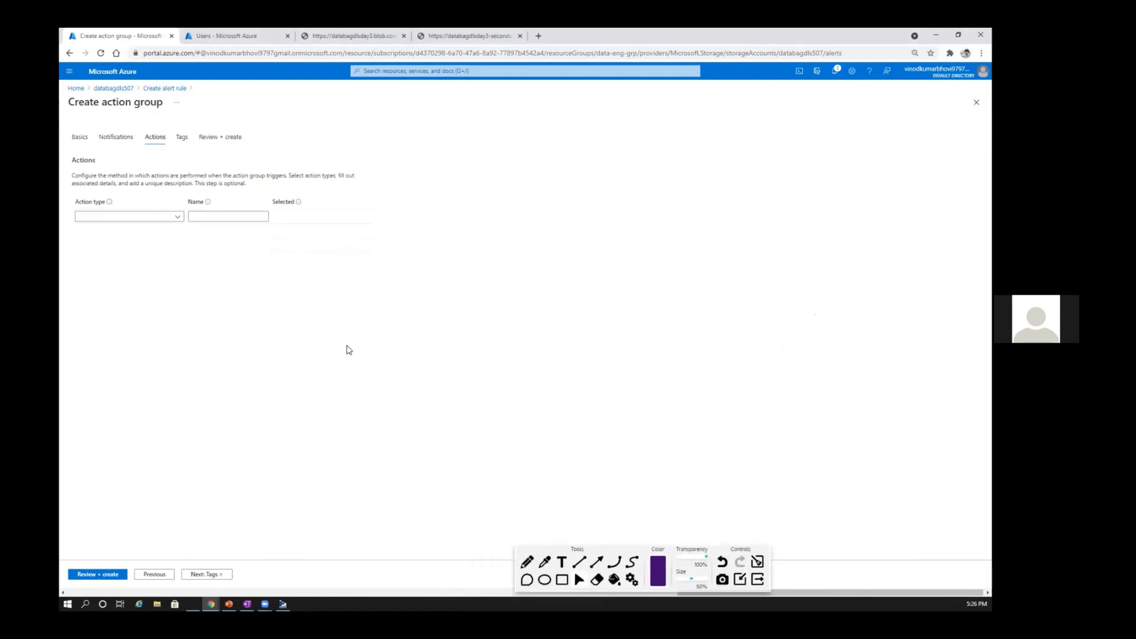
left_click(166, 224)
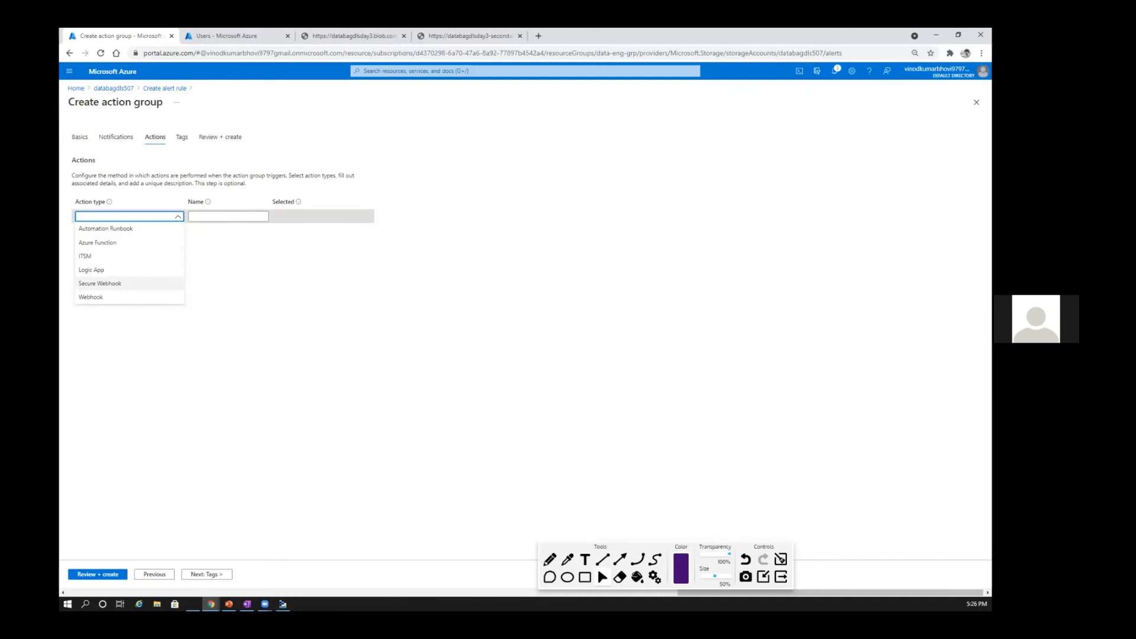
left_click(206, 575)
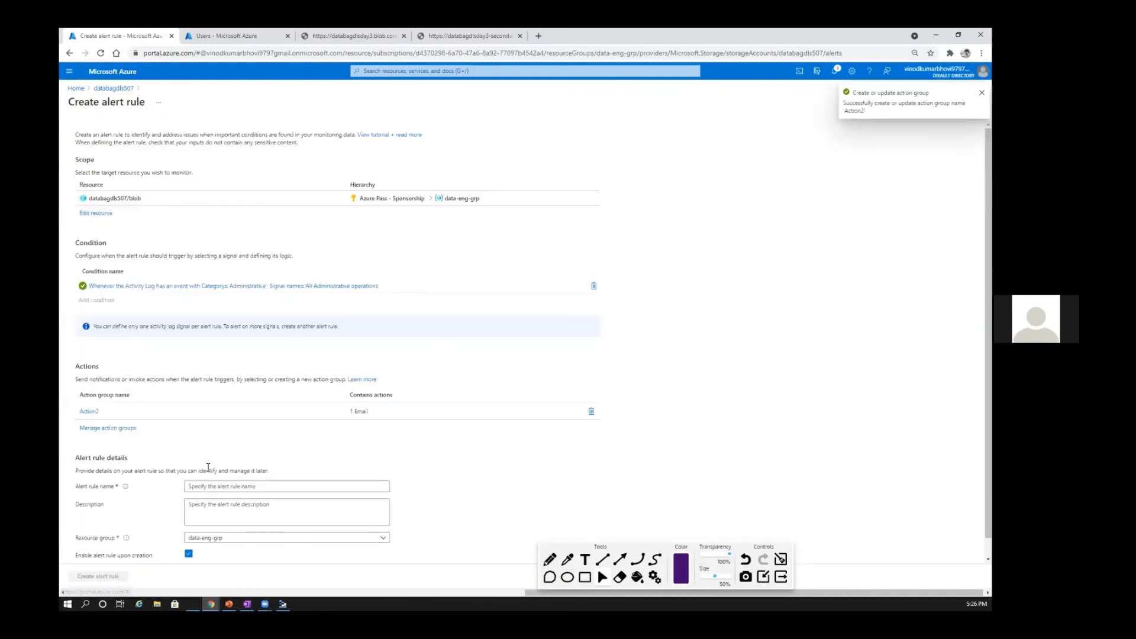
Step: Name the alert rule Alert507, keep it in the data-eng-grp resource group, and create the rule
scroll(207, 468, "down", 1)
left_click(208, 467)
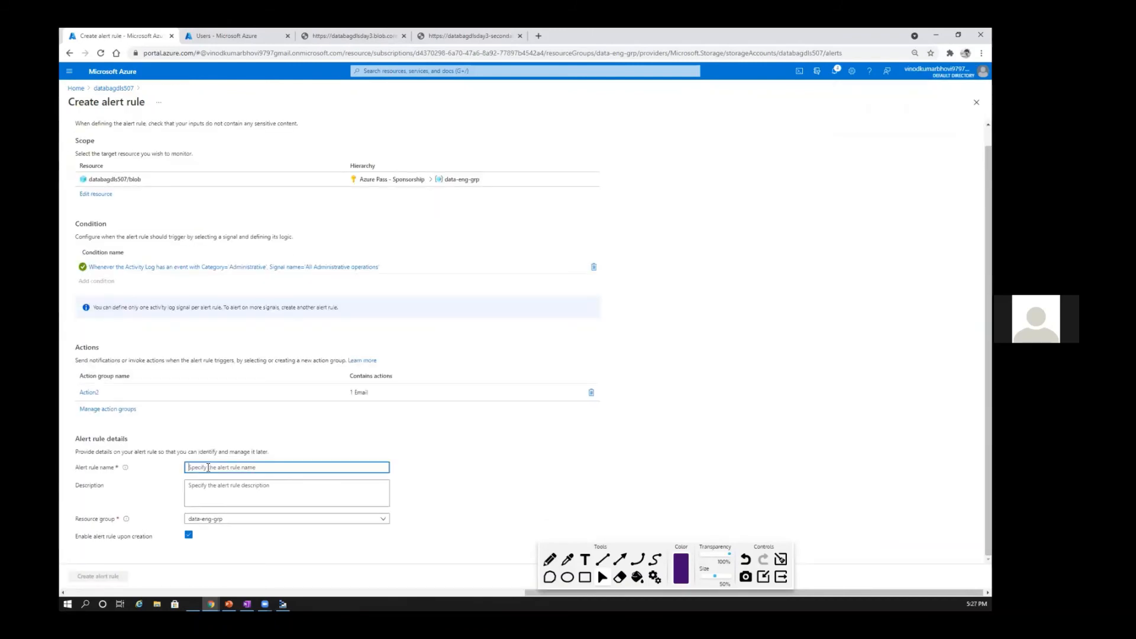
type("Alert507")
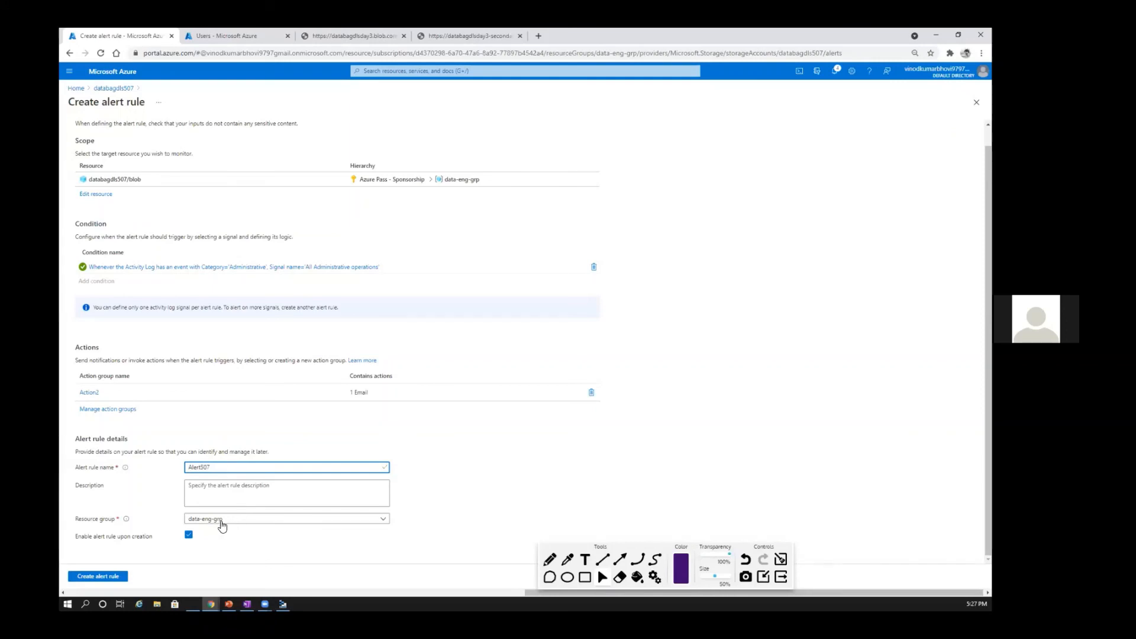
left_click(548, 247)
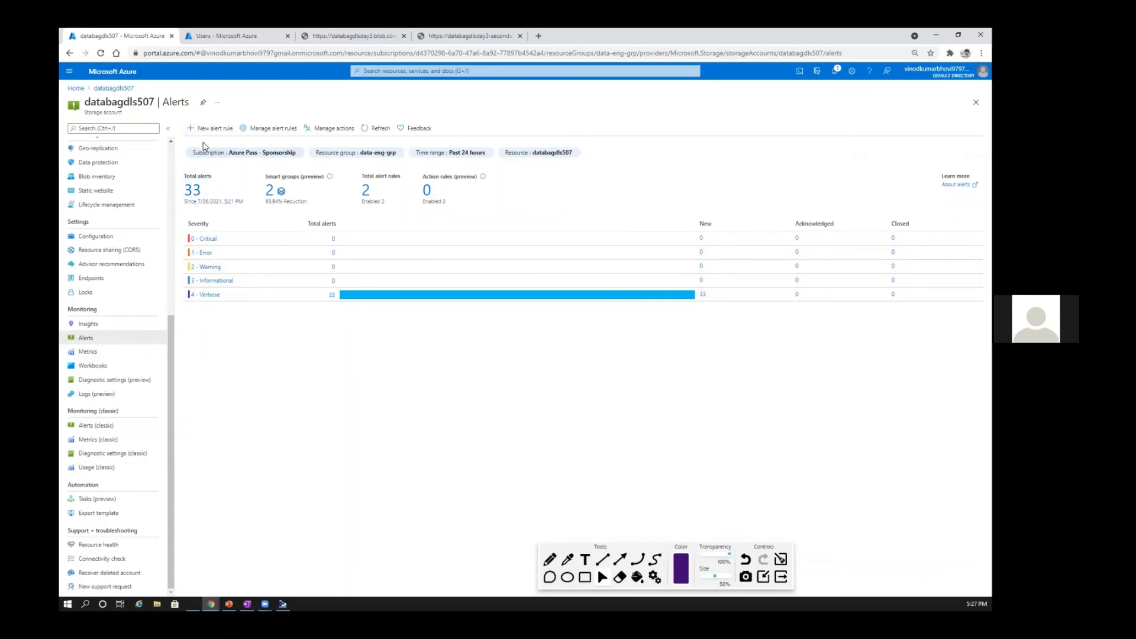
Step: Review the full list of alerts for the databagdls507 storage account and return to the portal's home page
left_click(192, 191)
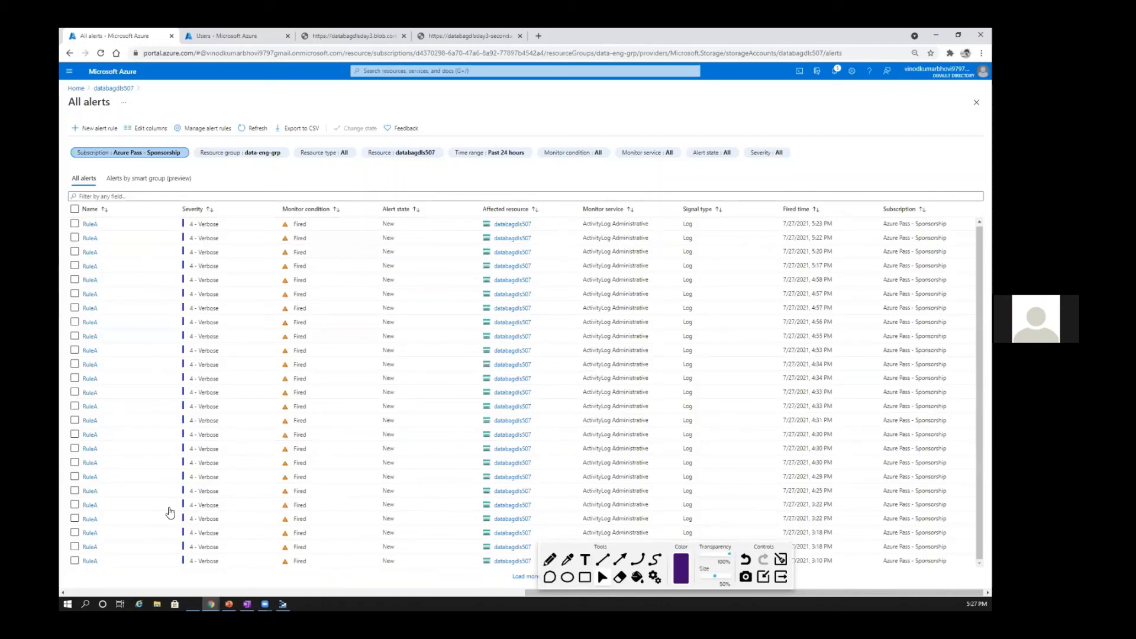
left_click(76, 88)
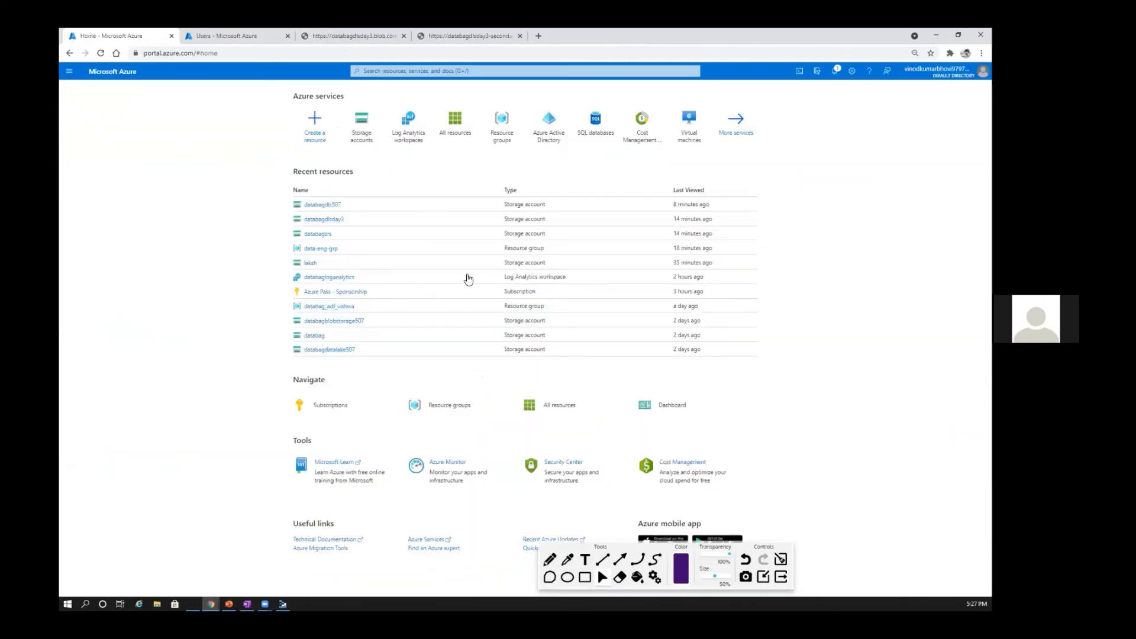
Step: Open the metrics of the databagdls507 storage account and chart the Blob Capacity metric from the Blob namespace
left_click(323, 205)
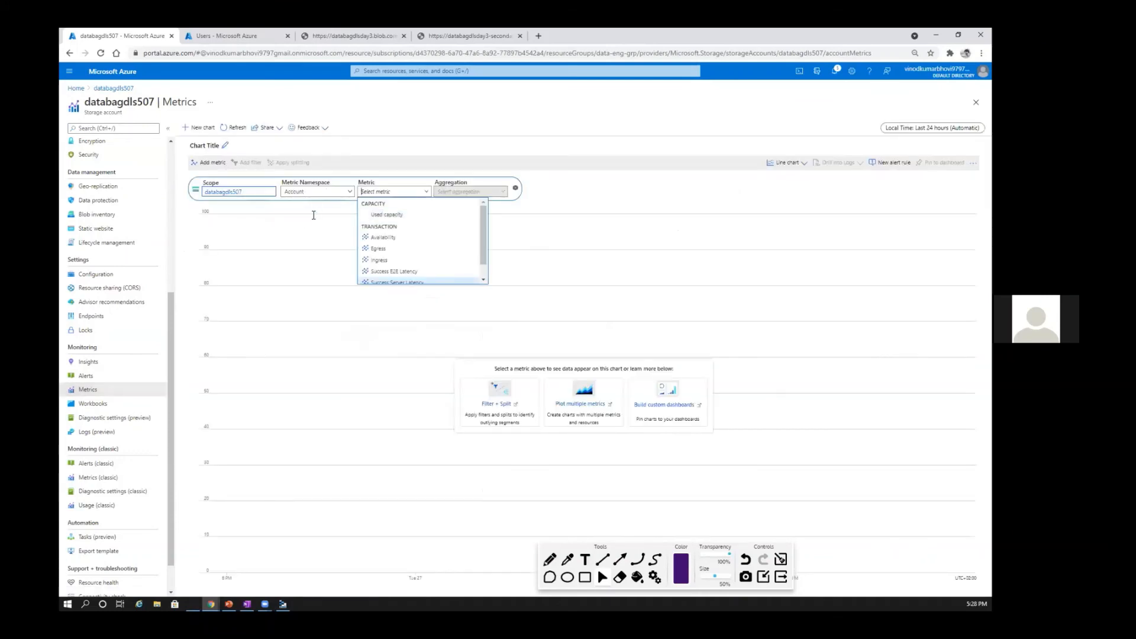
left_click(319, 193)
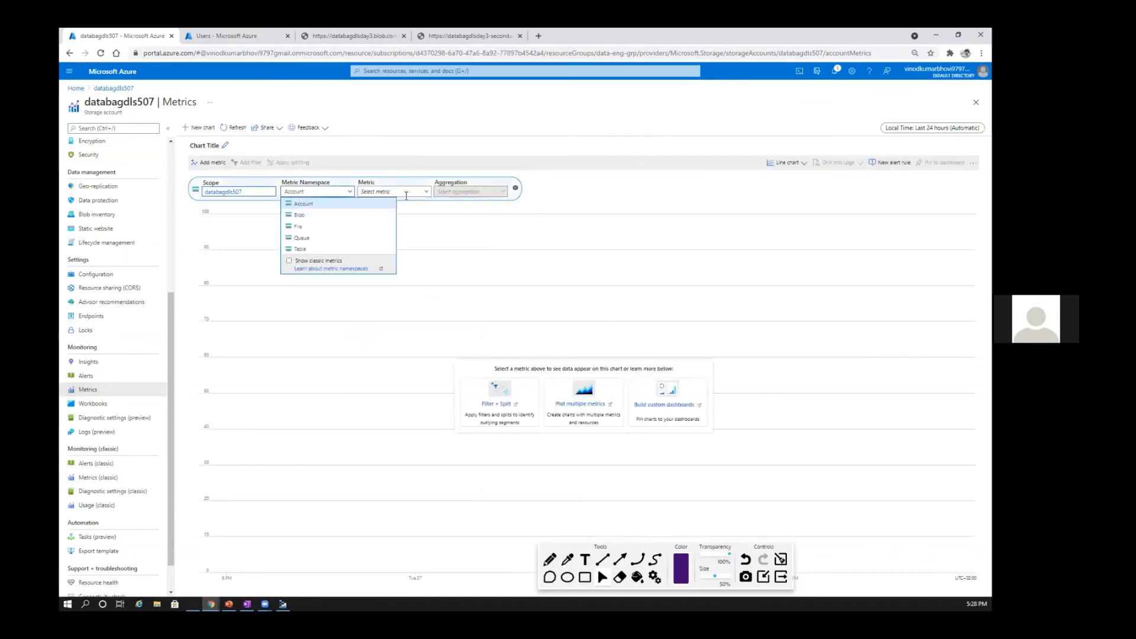
left_click(366, 214)
scroll(478, 249, "down", 3)
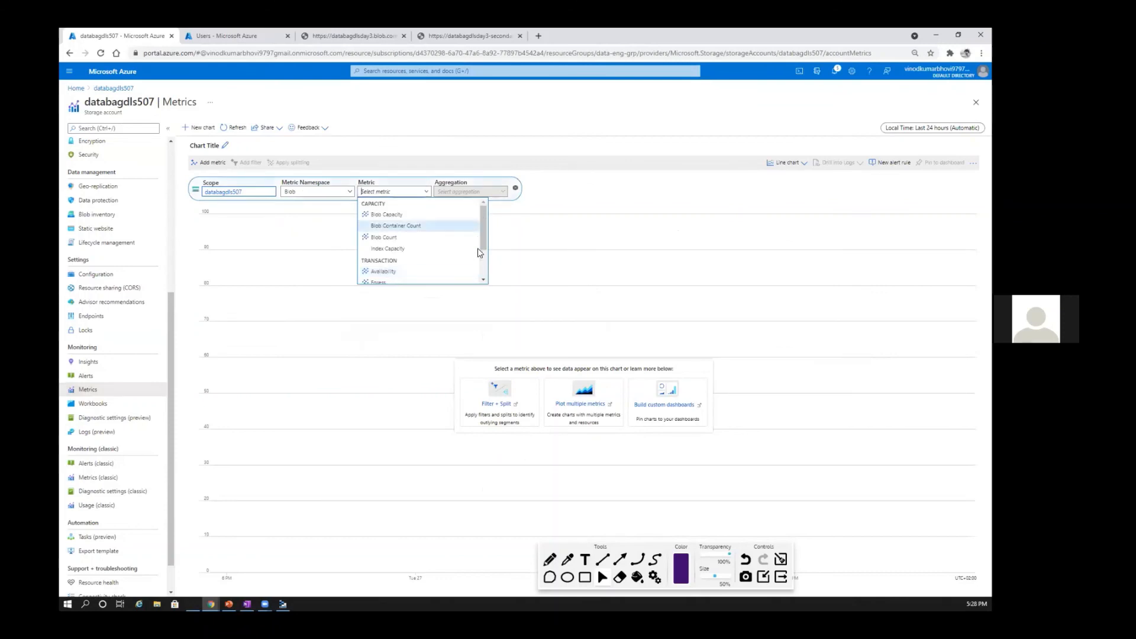
scroll(414, 248, "up", 3)
scroll(408, 237, "down", 3)
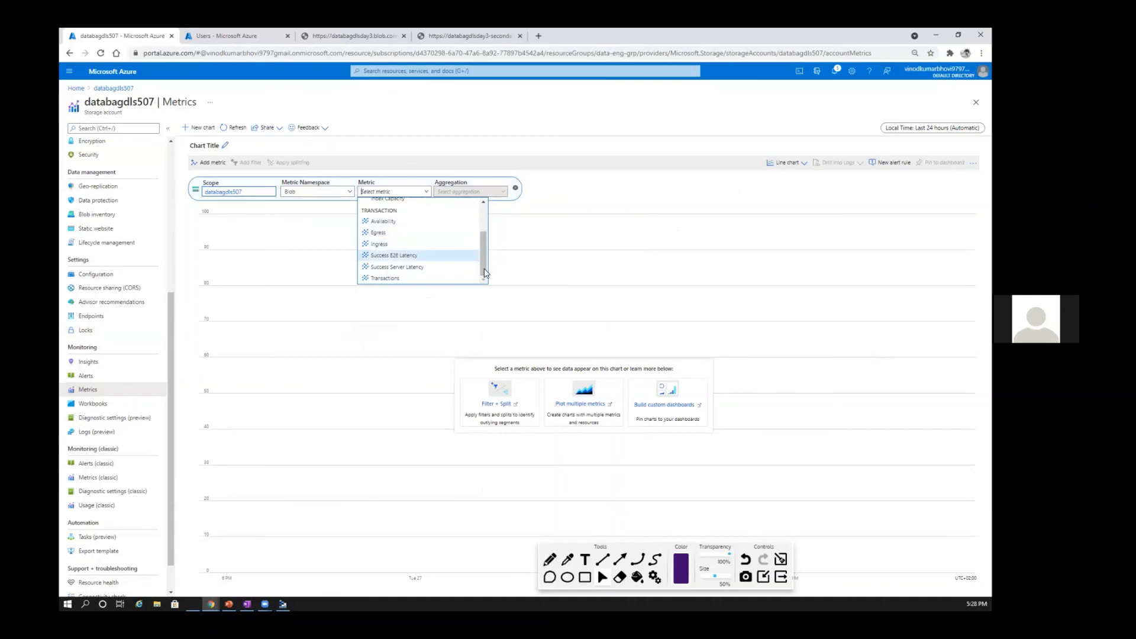
left_click_drag(484, 273, 483, 239)
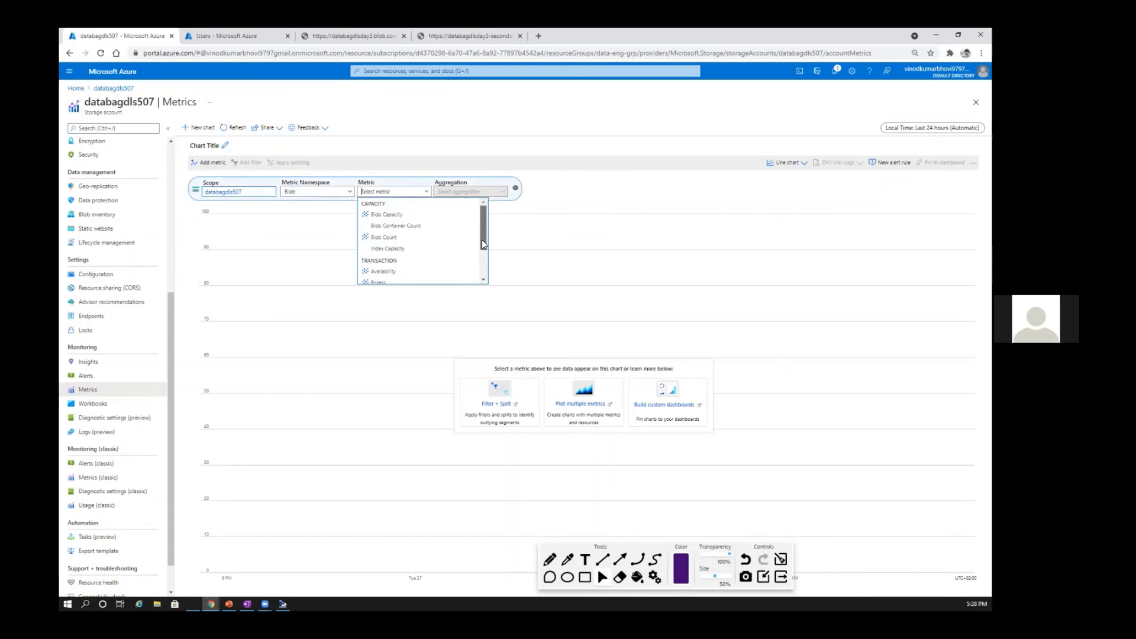
left_click(386, 214)
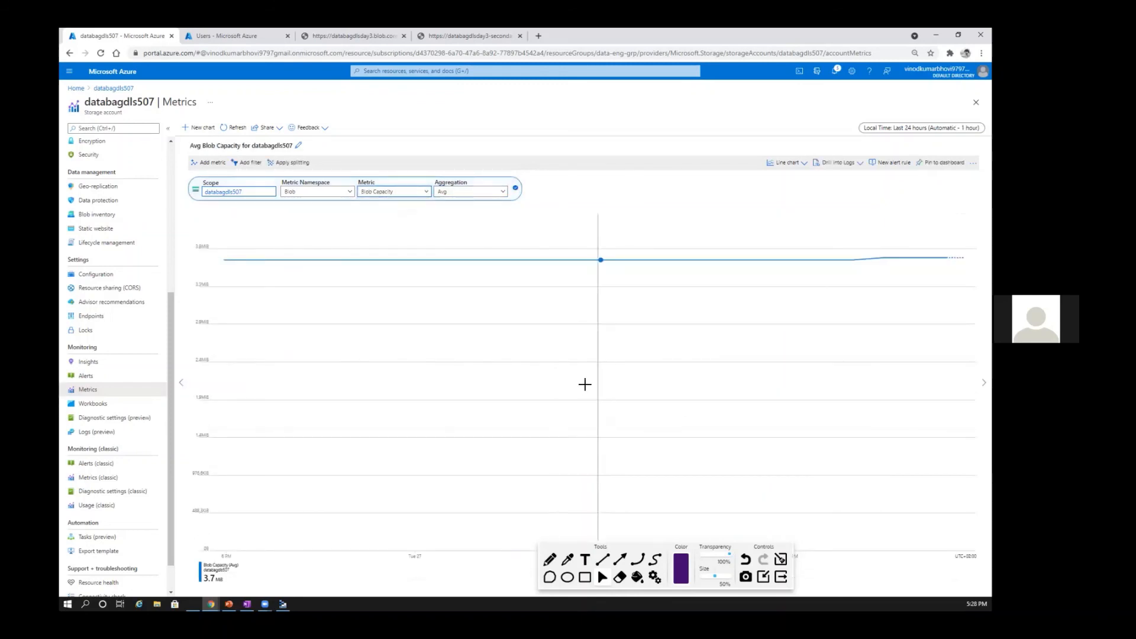
Step: Check the aggregation and metric options for the Blob Capacity chart, keeping the Avg aggregation
left_click(502, 193)
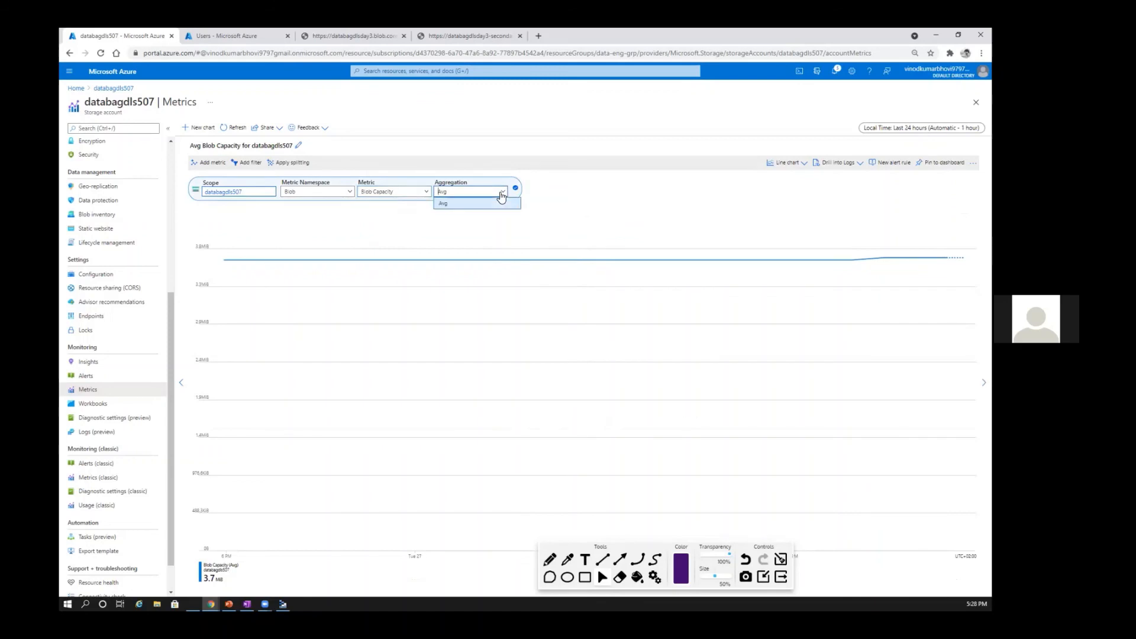
left_click(398, 193)
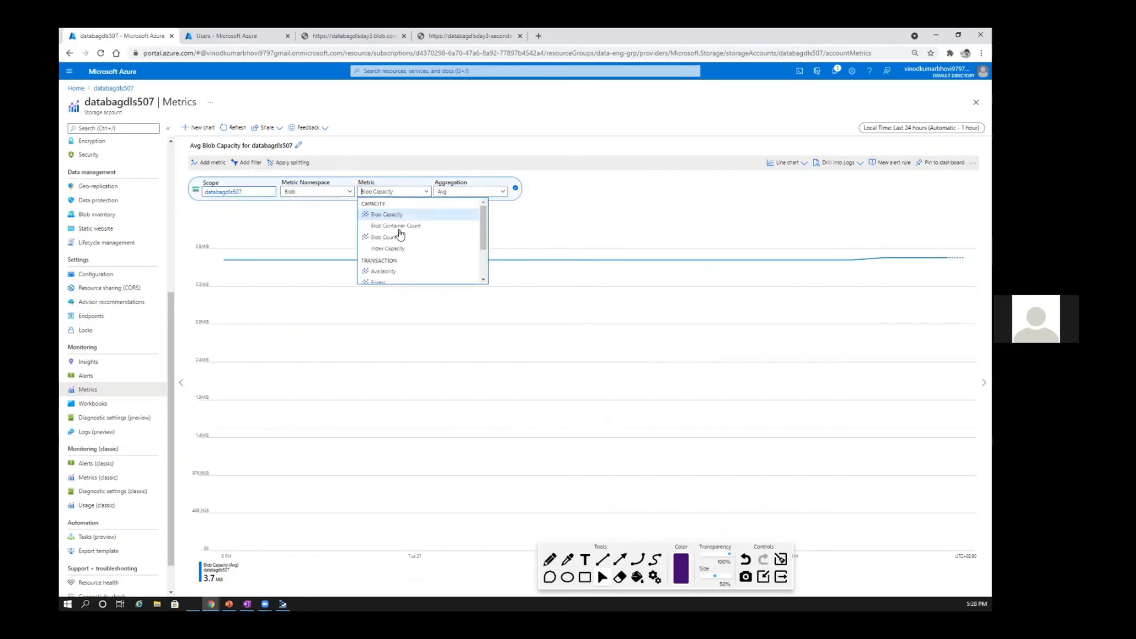
left_click(507, 195)
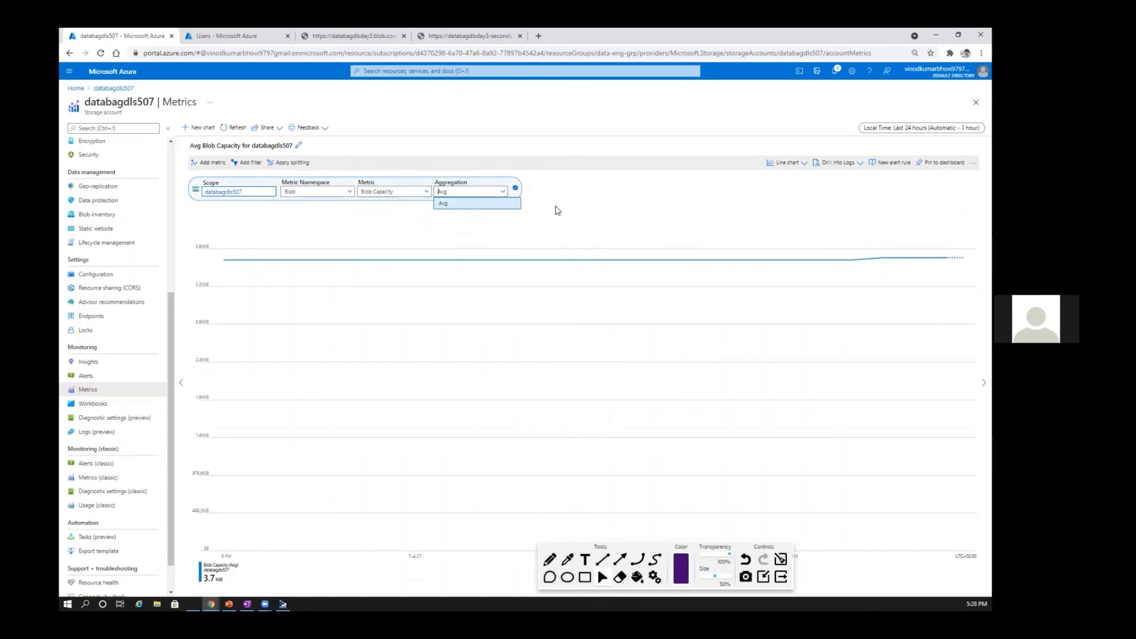
left_click(560, 210)
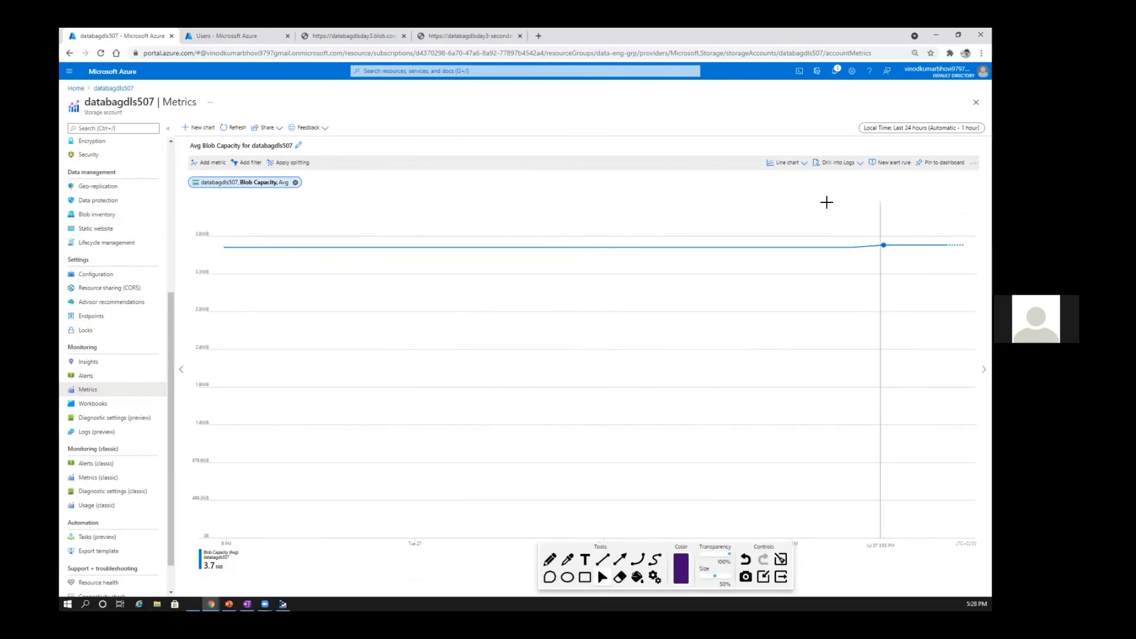
Step: View the Blob Capacity metric as an area chart, bar chart, scatter chart and grid, and return to the line chart
left_click(793, 163)
left_click(734, 192)
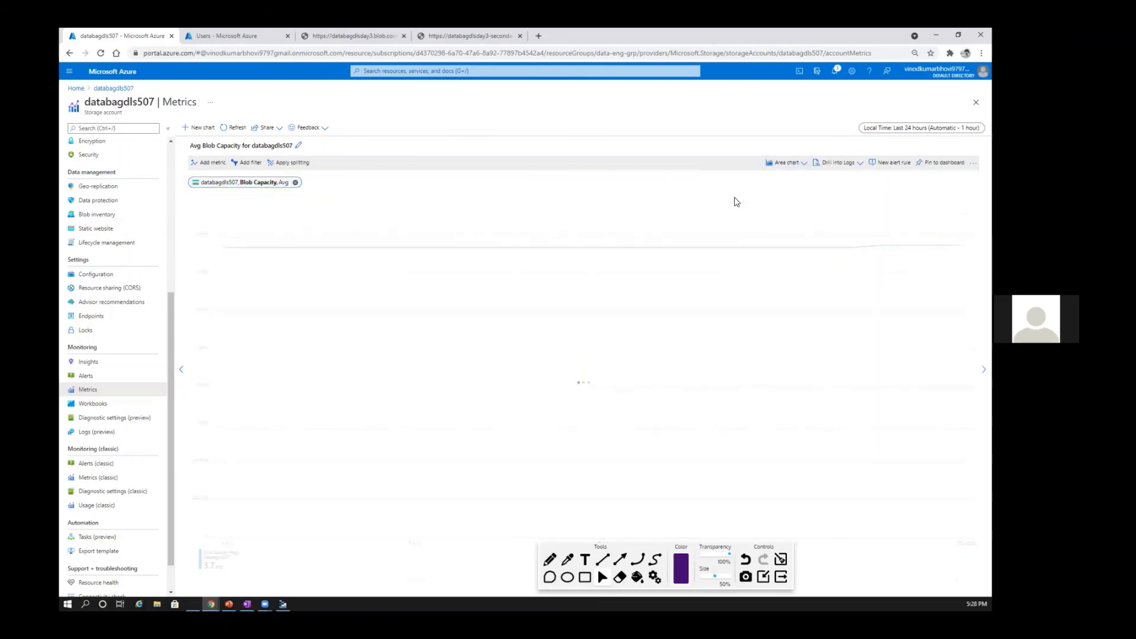
left_click(796, 163)
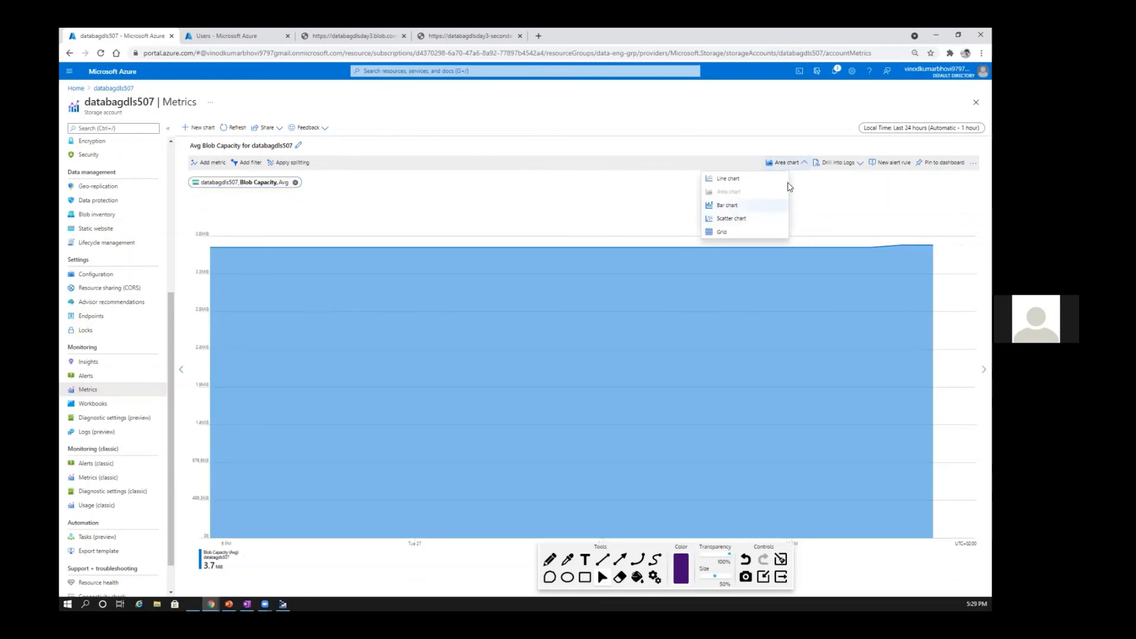
left_click(770, 205)
left_click(804, 165)
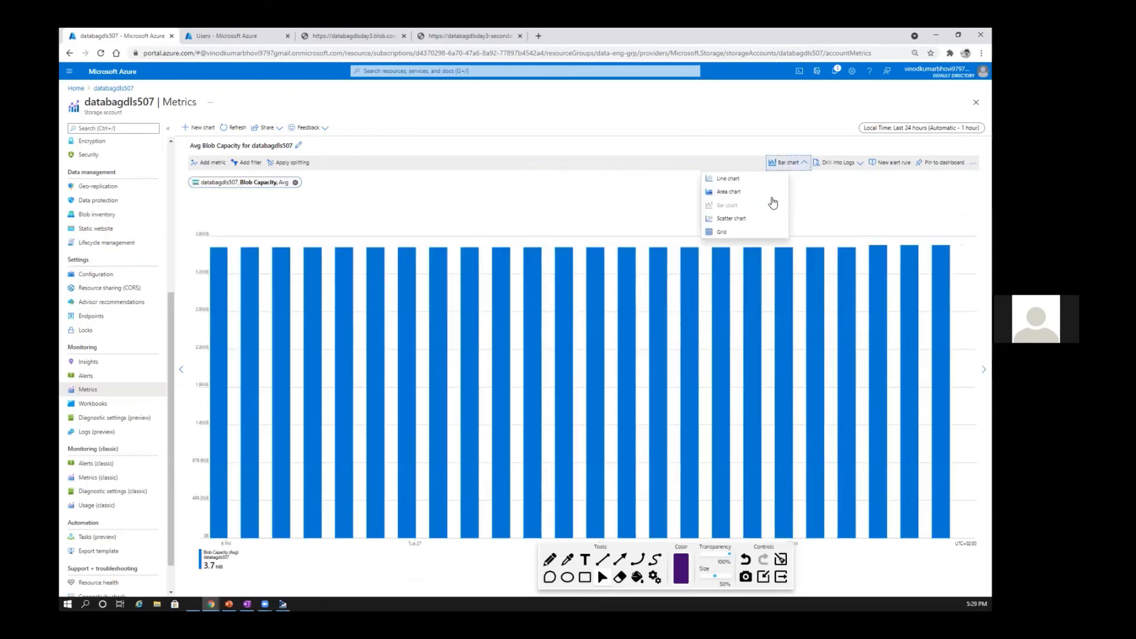
left_click(769, 217)
left_click(796, 164)
left_click(733, 234)
left_click(801, 164)
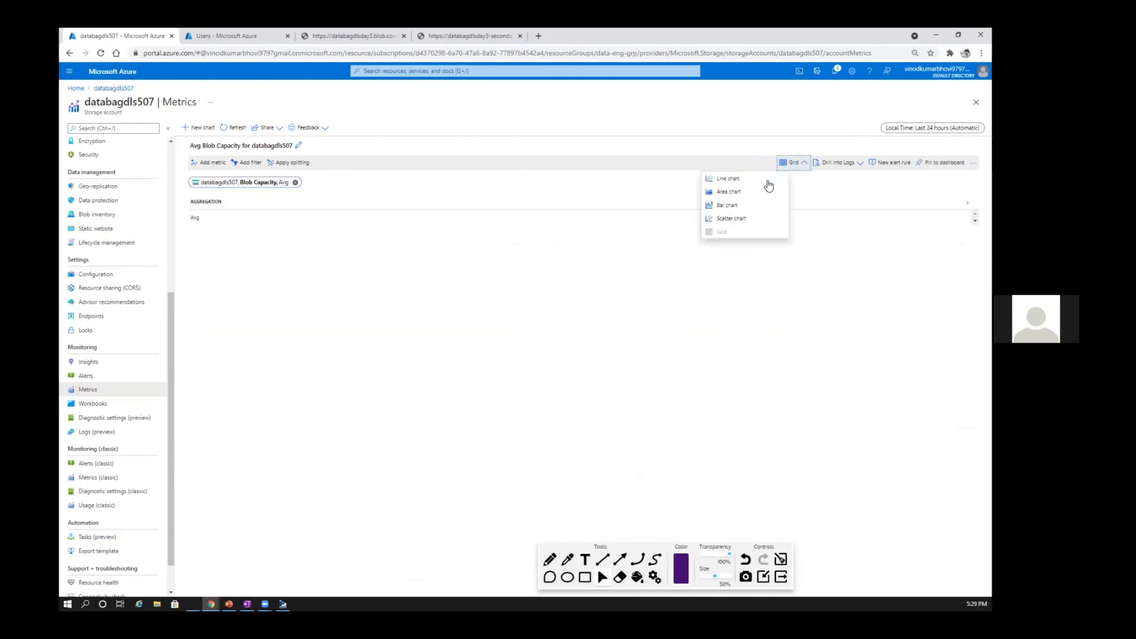
left_click(731, 177)
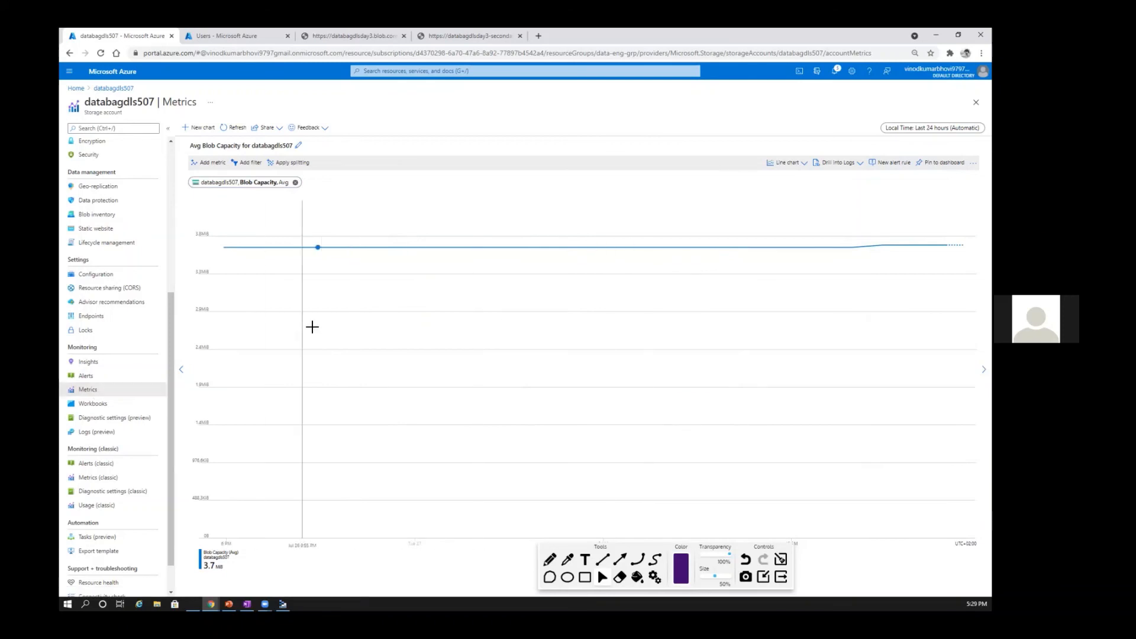
Step: Open a new alert rule from the Blob Capacity chart, review its form and return to the metrics, discarding the rule
left_click(891, 163)
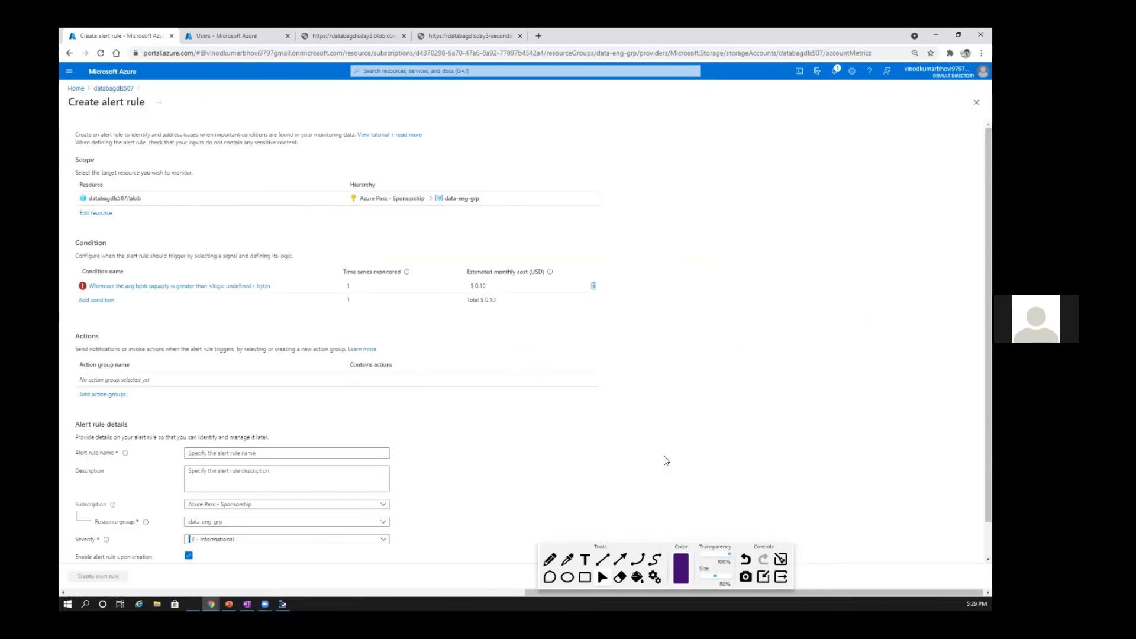
scroll(666, 461, "down", 2)
scroll(167, 112, "up", 2)
left_click(113, 89)
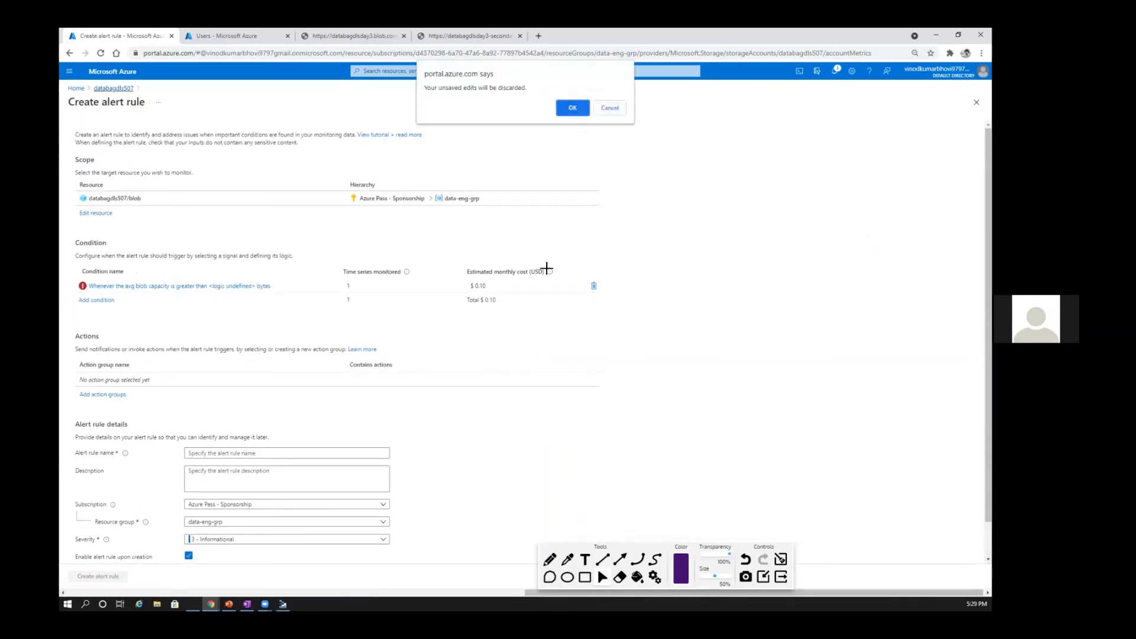
key("Return")
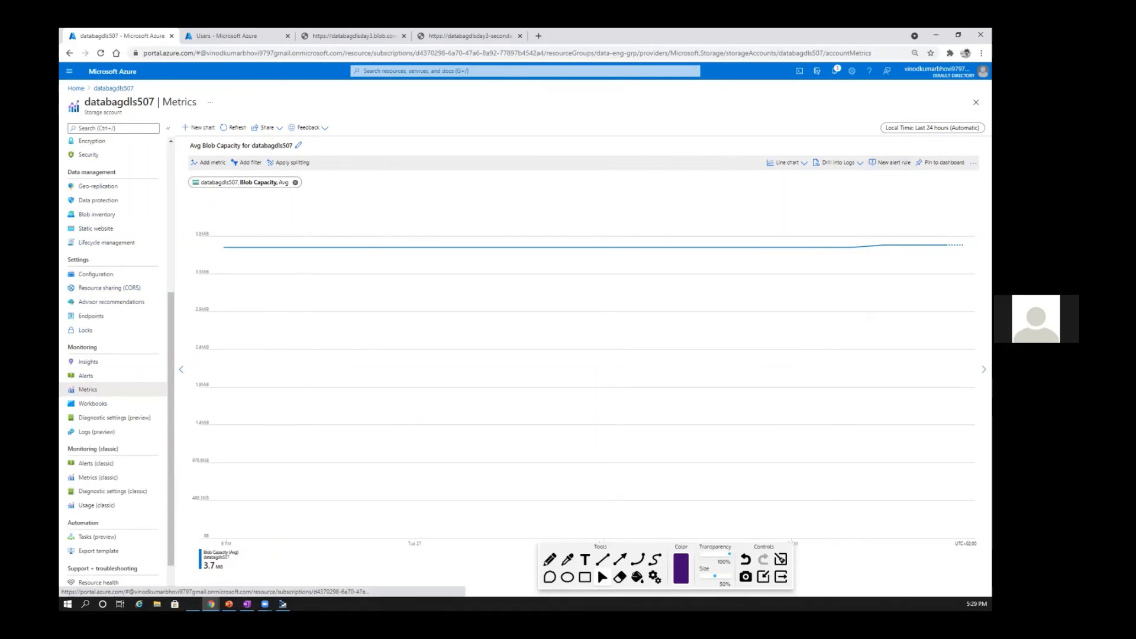
Step: Pin the Blob Capacity chart to a new private dashboard named My dashboard2
left_click(945, 162)
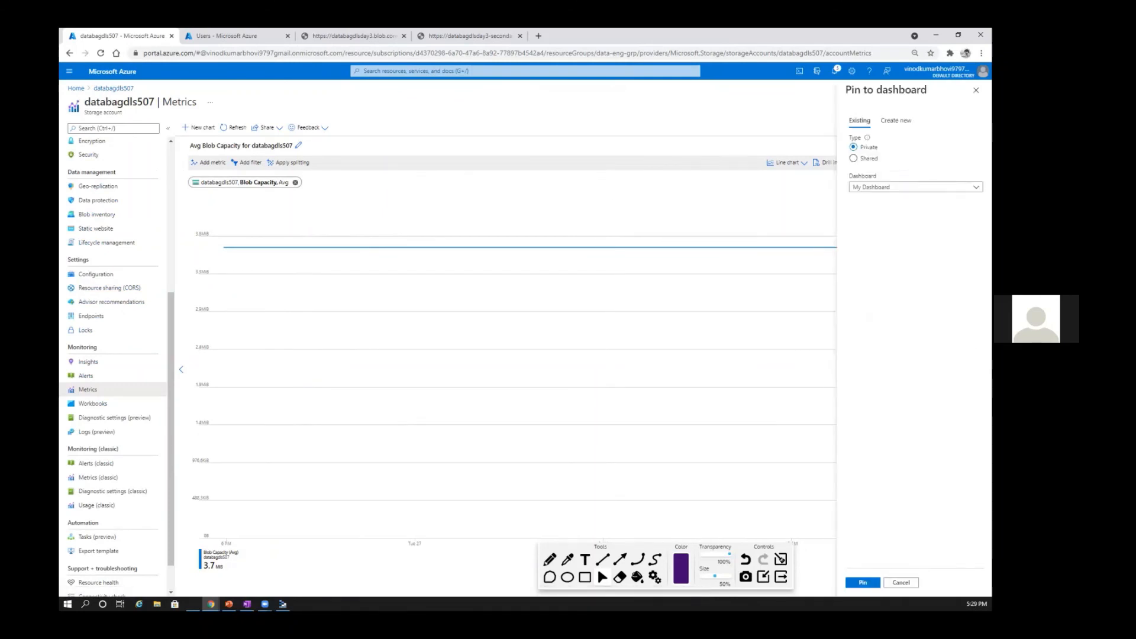
left_click(894, 187)
left_click(894, 187)
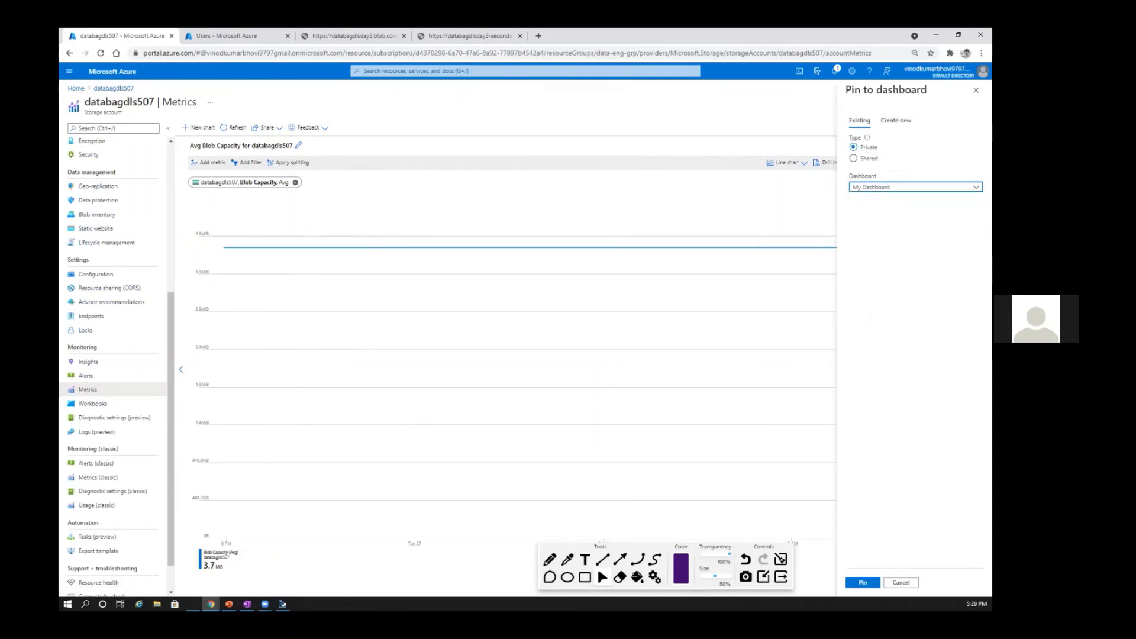
left_click(895, 120)
left_click(874, 186)
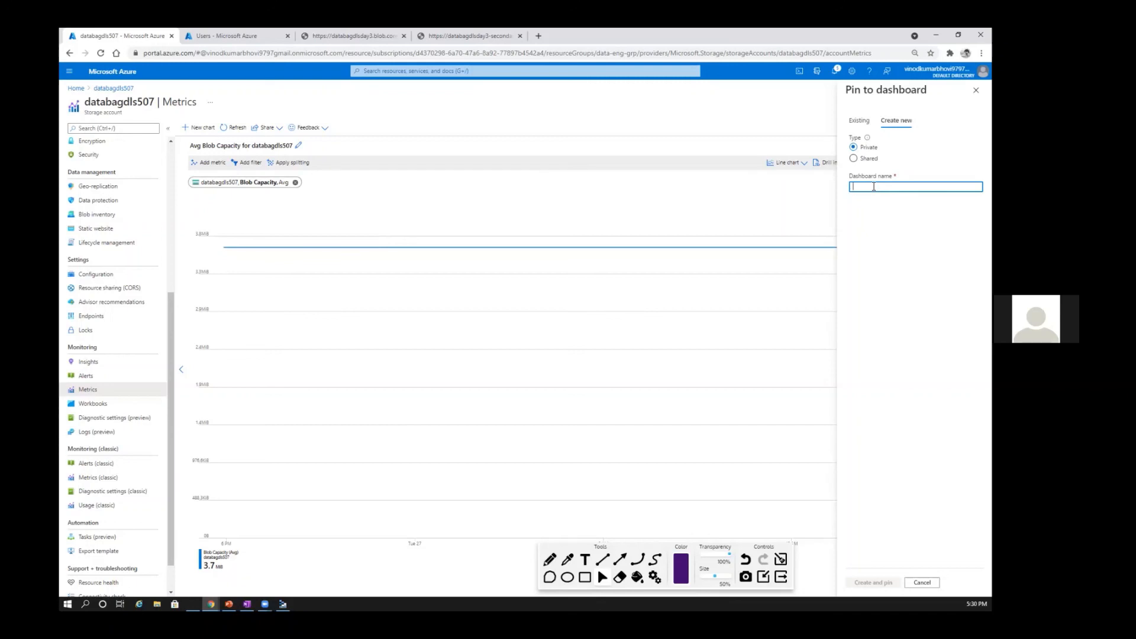
type("My dashboard2")
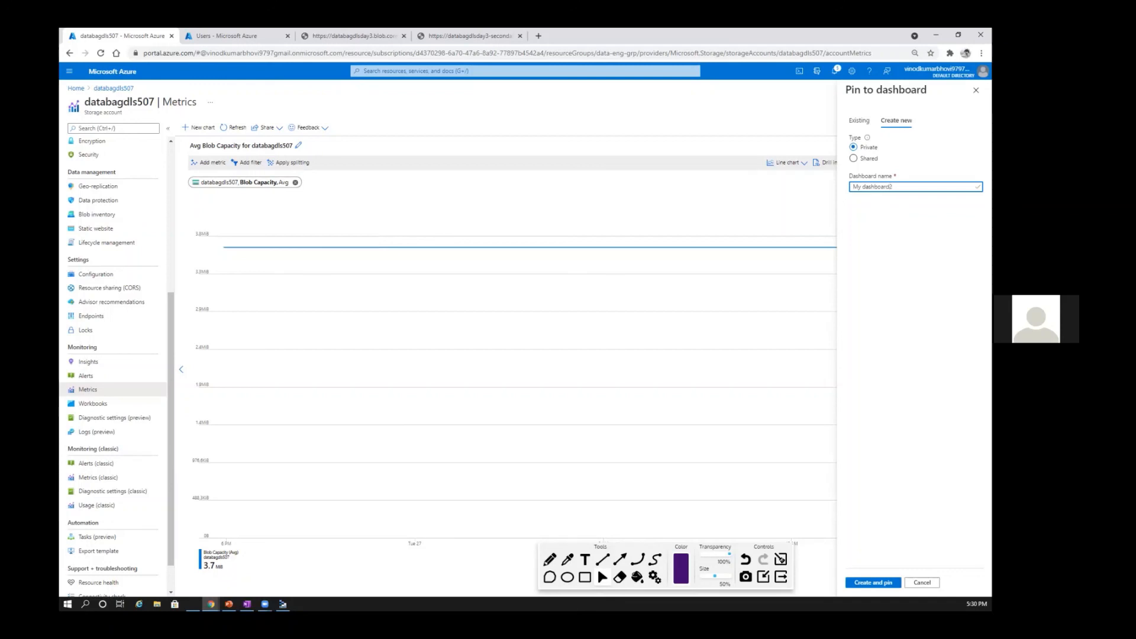
left_click(875, 583)
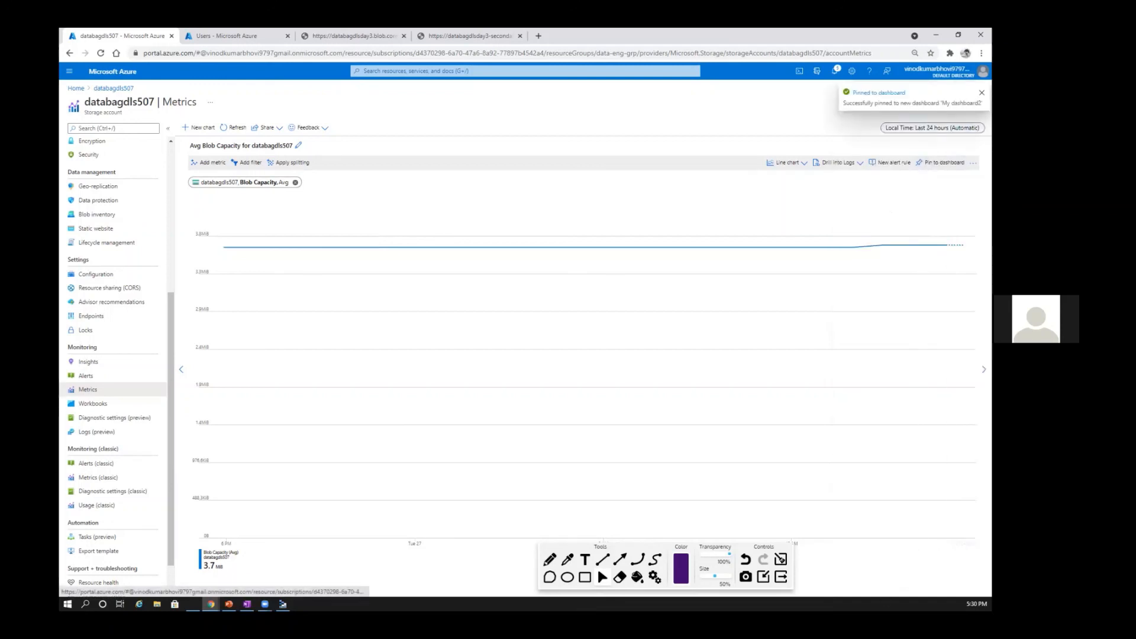
Step: Go to the portal's dashboards and switch from the Metrics dashboard to My dashboard2 to view the pinned chart
left_click(76, 88)
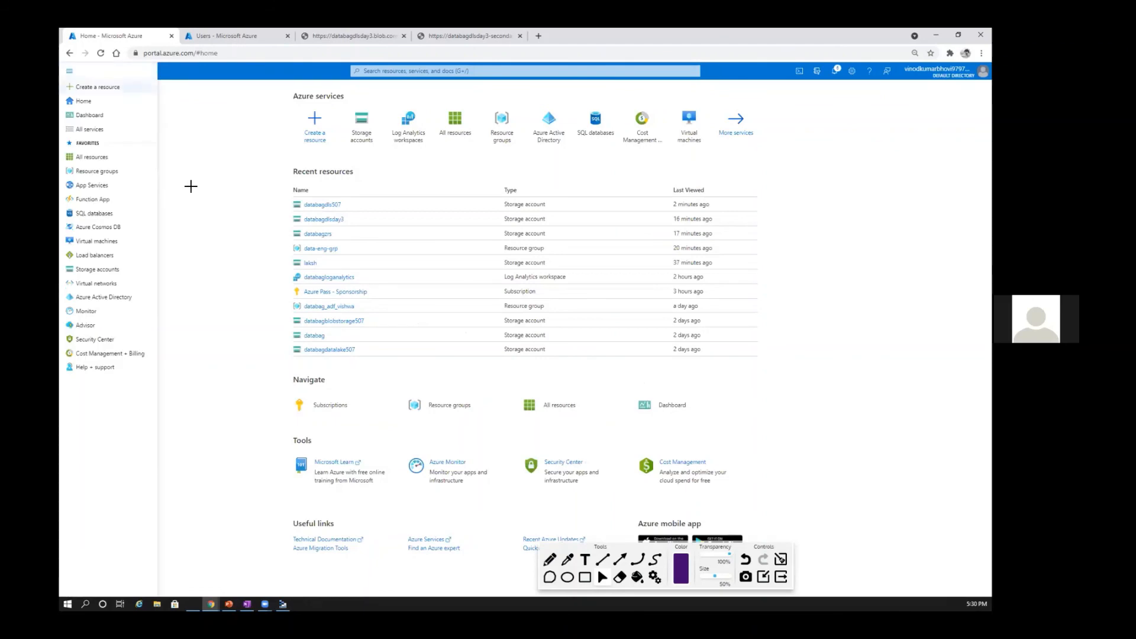
left_click(152, 116)
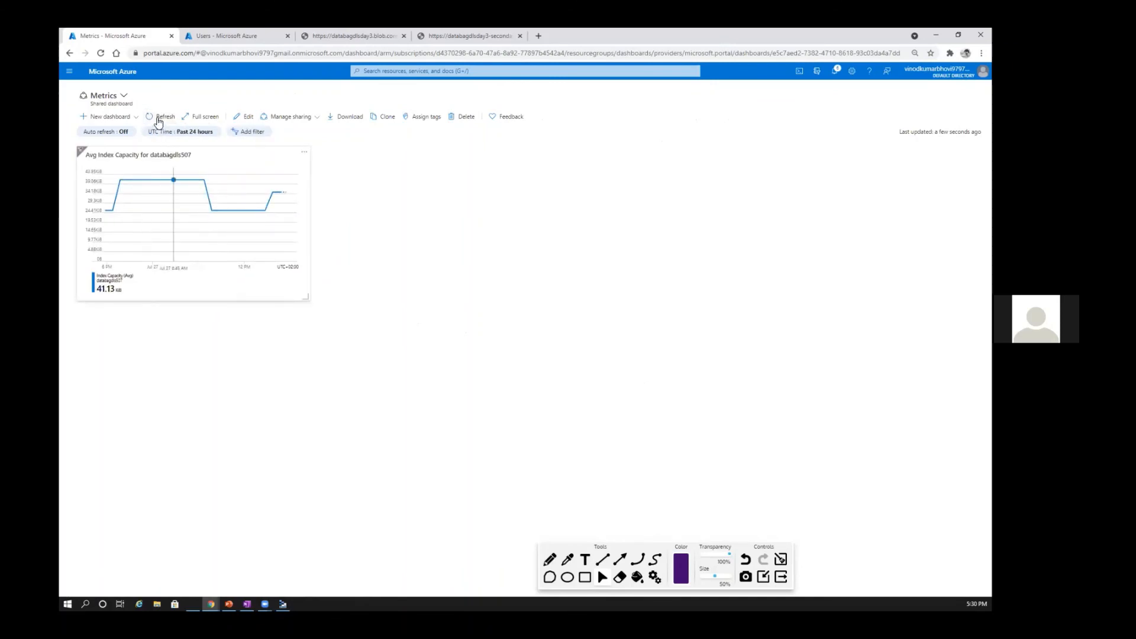
left_click(158, 118)
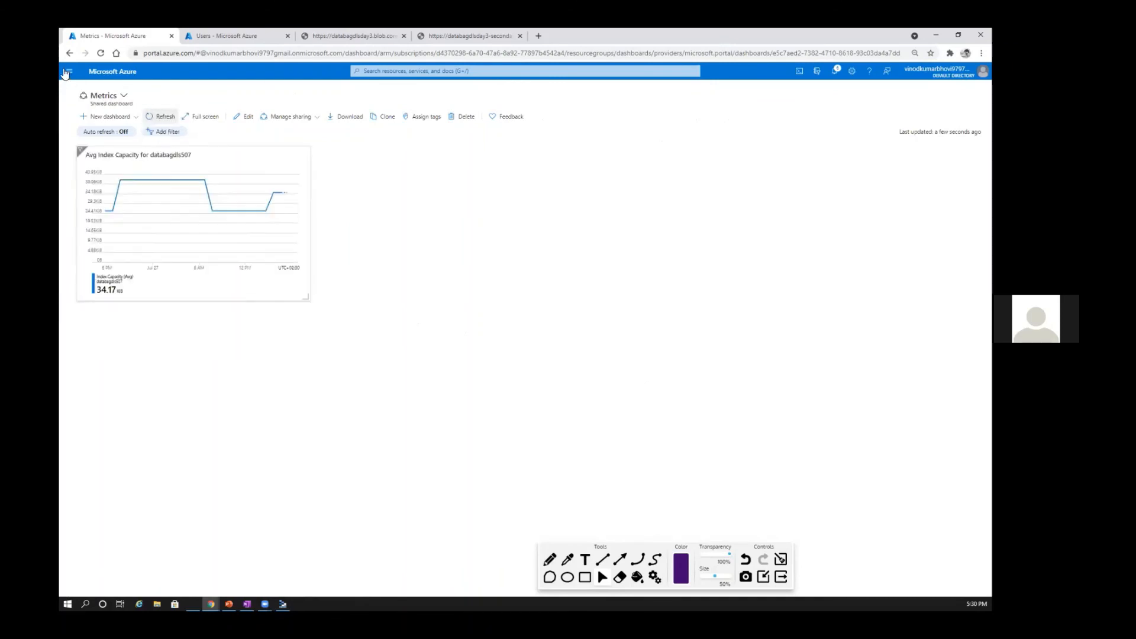
left_click(162, 118)
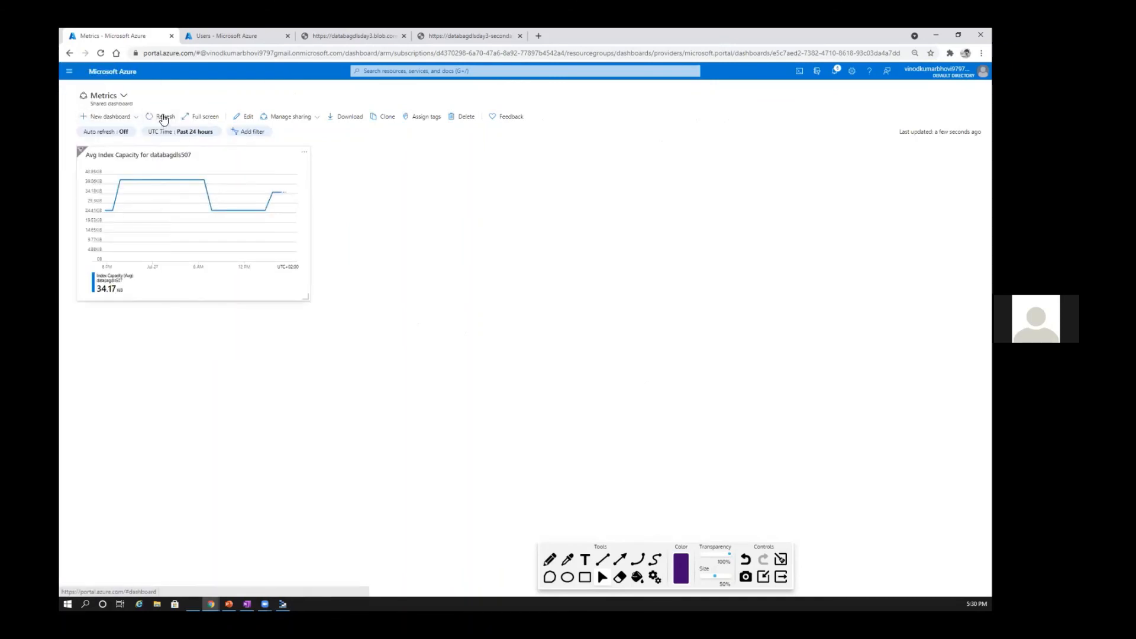
left_click(164, 118)
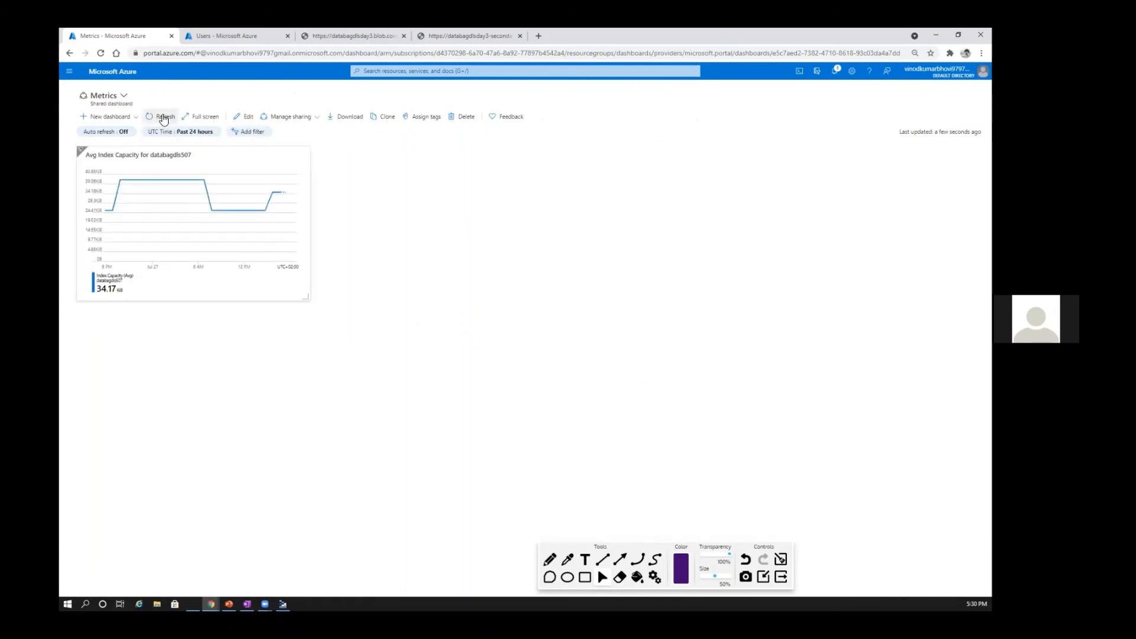
left_click(164, 117)
left_click(122, 96)
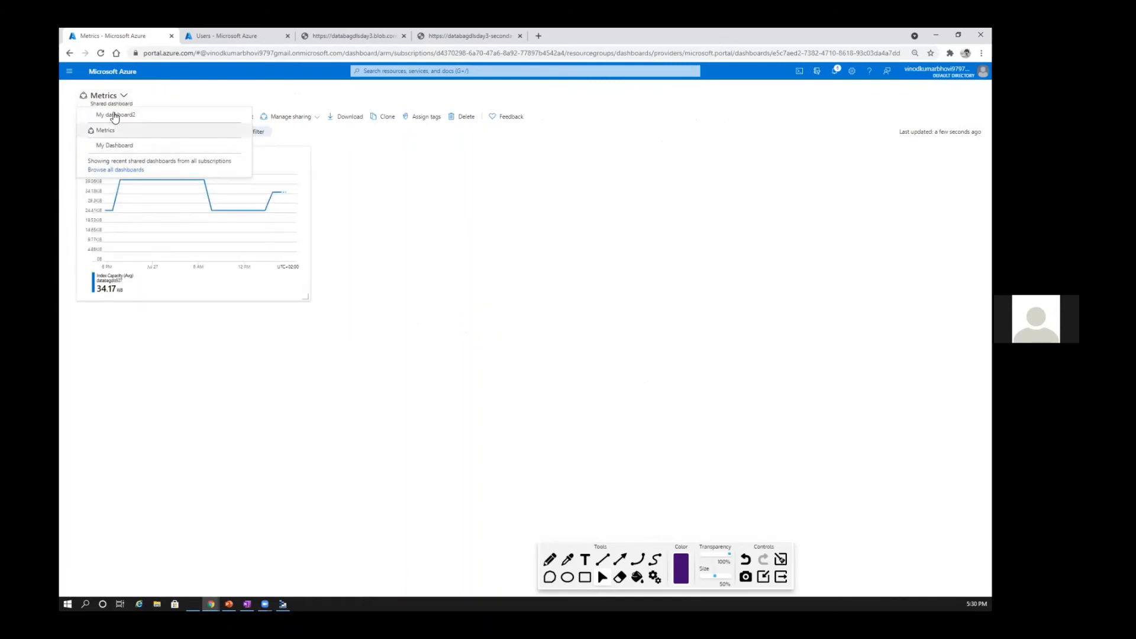
left_click(115, 116)
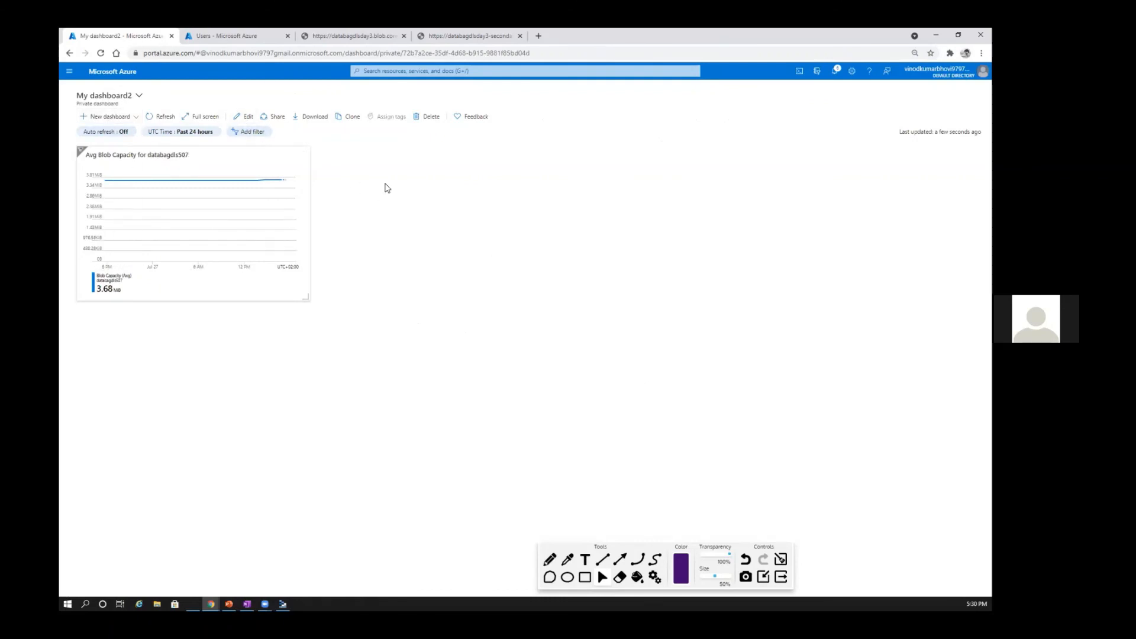
Step: Return to the portal's home page, reopen the databagdls507 storage account and go to its Workbooks gallery
left_click(72, 73)
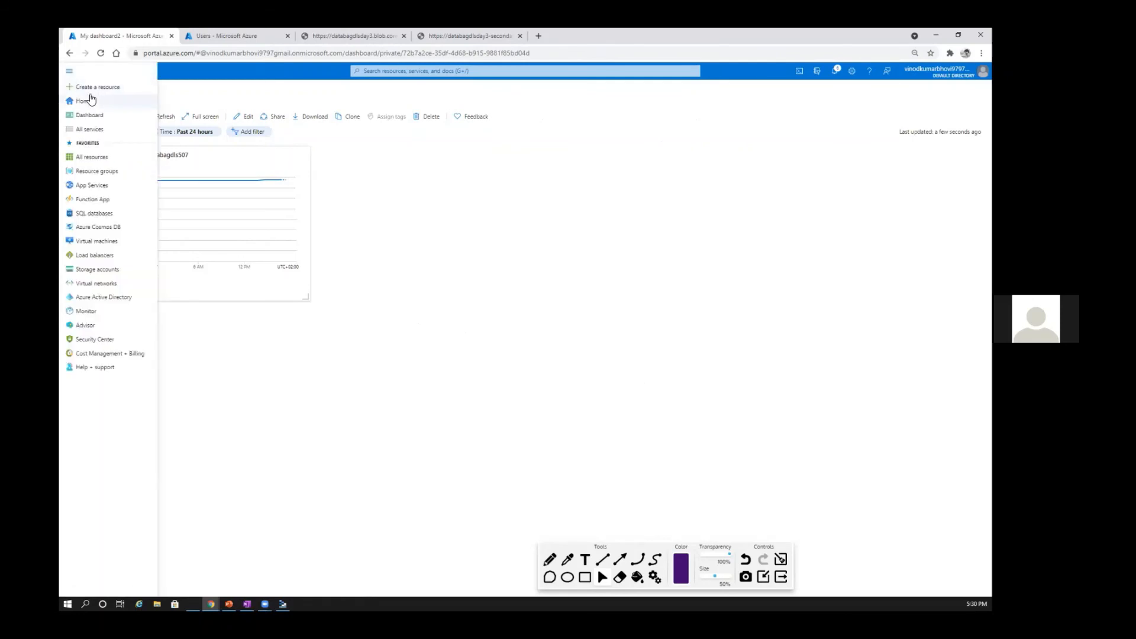
left_click(91, 101)
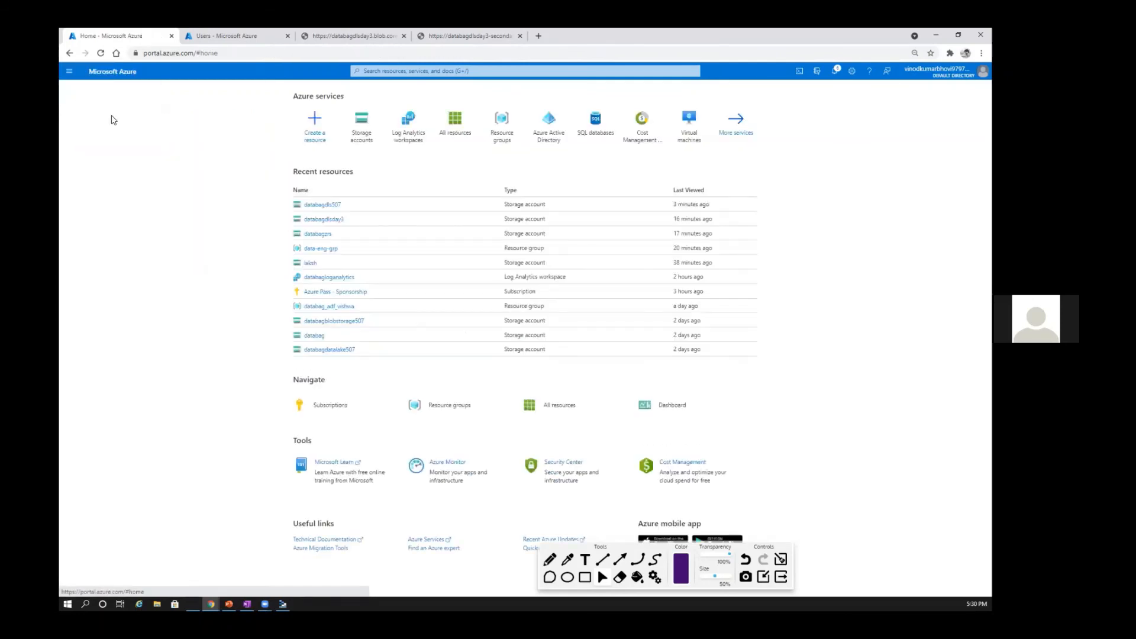
left_click(323, 204)
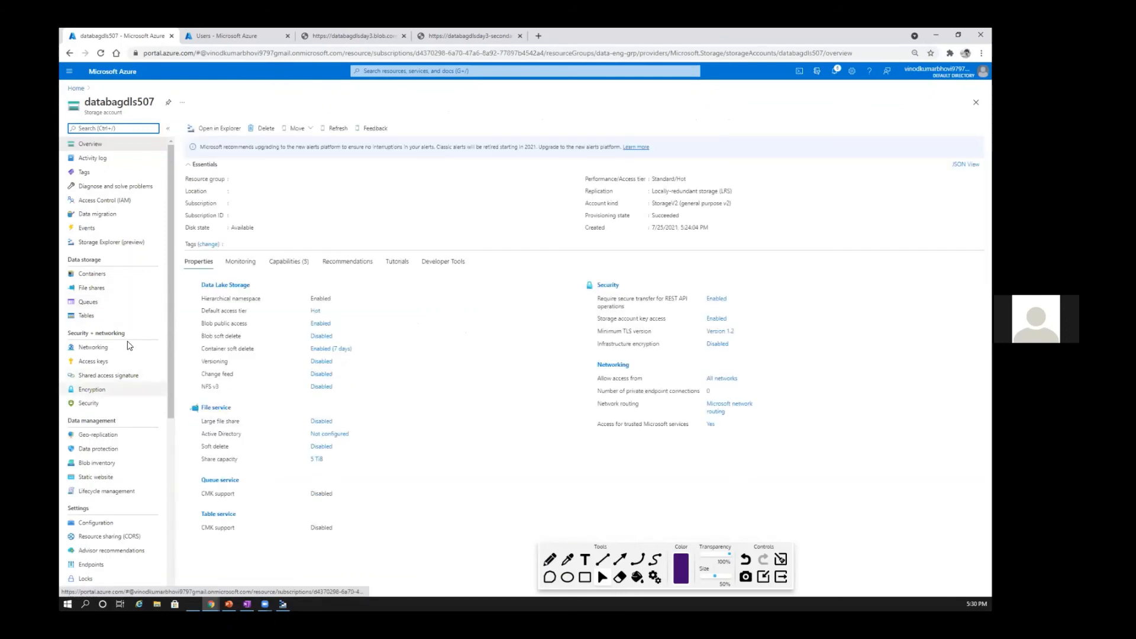
scroll(104, 394, "down", 2)
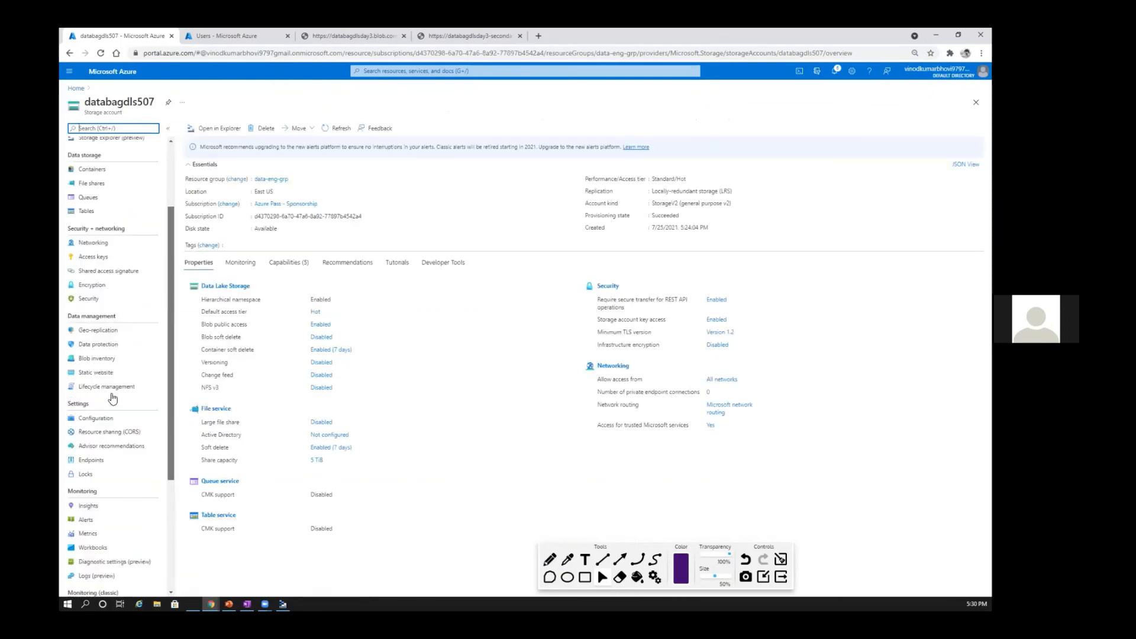
scroll(111, 399, "down", 3)
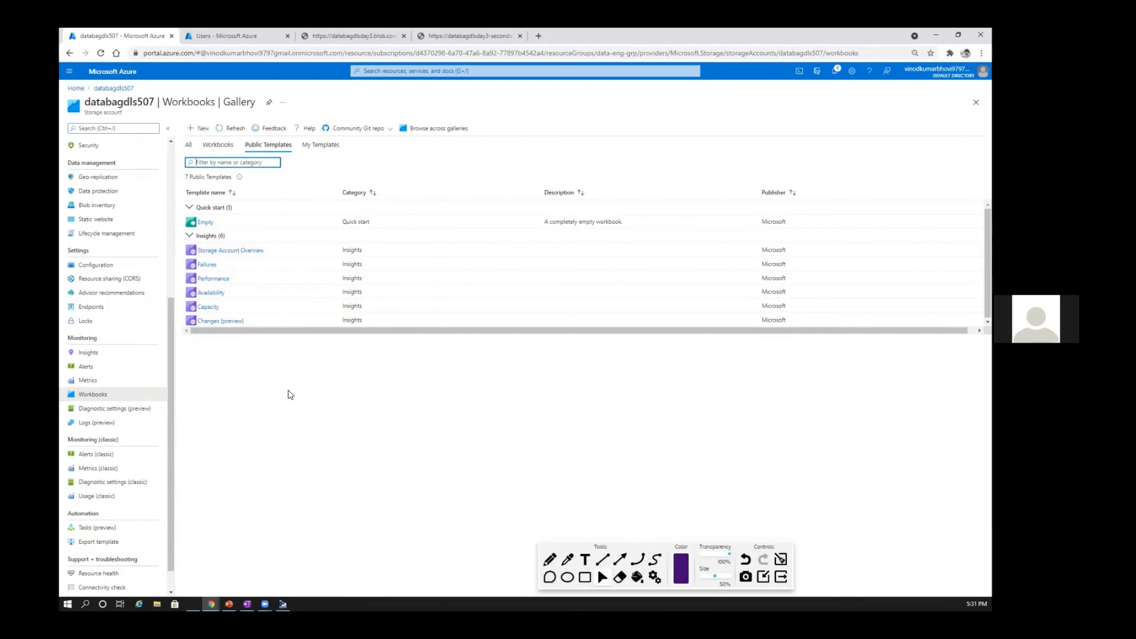
Step: Open the Storage Account Overview workbook template and review its transactions, availability, used capacity, latency and bandwidth charts
left_click(226, 250)
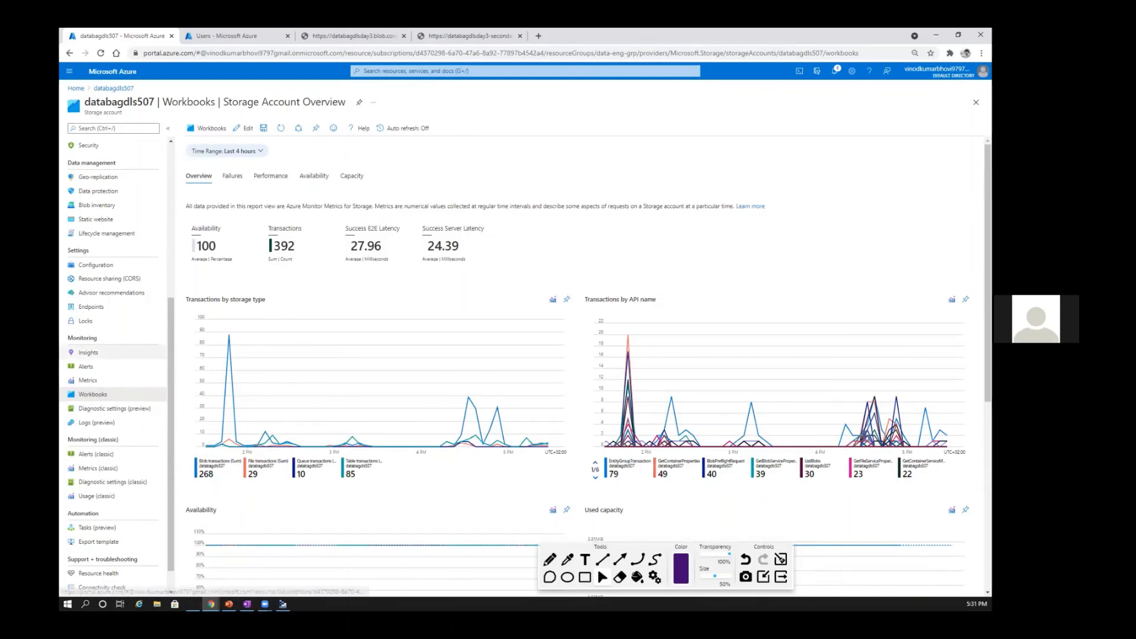
scroll(248, 178, "down", 2)
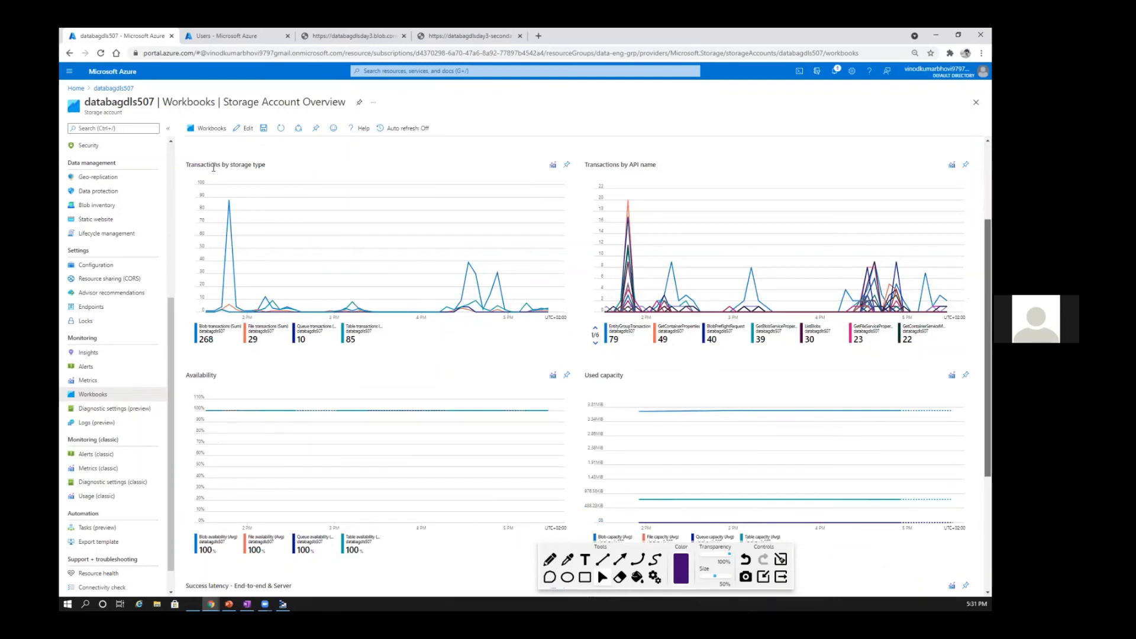
scroll(214, 167, "down", 2)
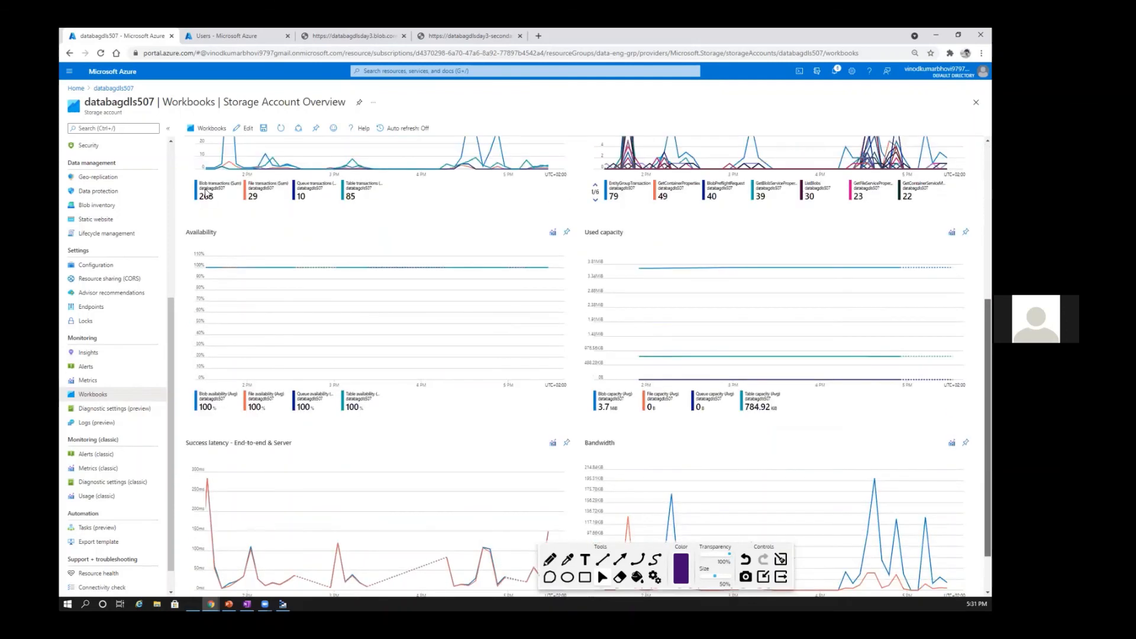
scroll(207, 265, "up", 1)
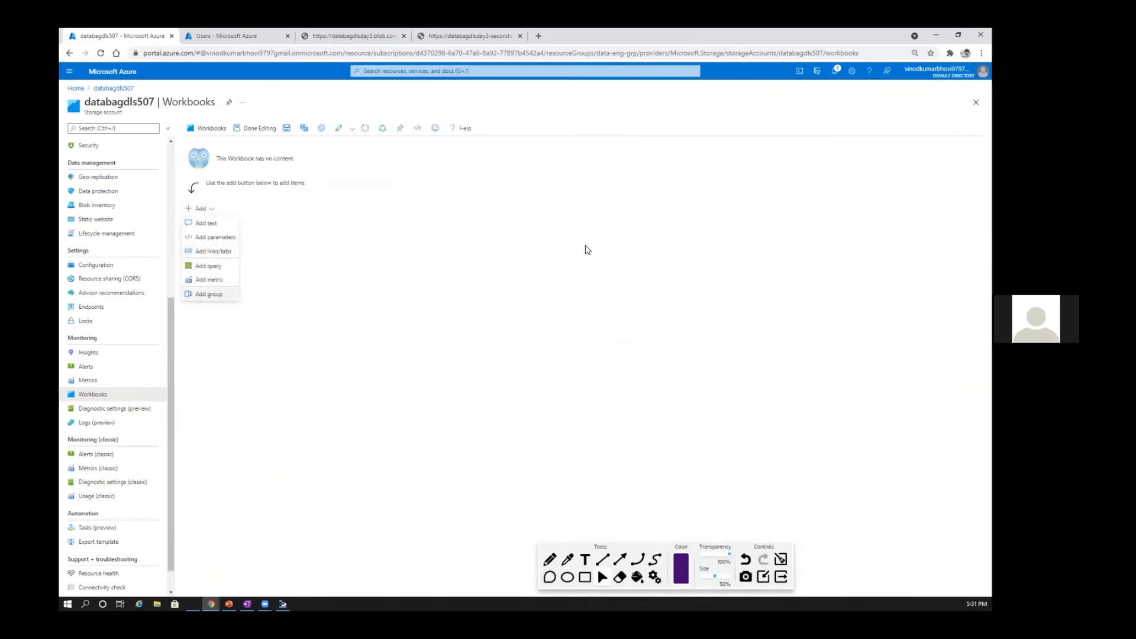
Step: Check which kinds of items can be added to an empty workbook, without adding any
key("Up")
key("Up")
key("Up")
left_click(371, 384)
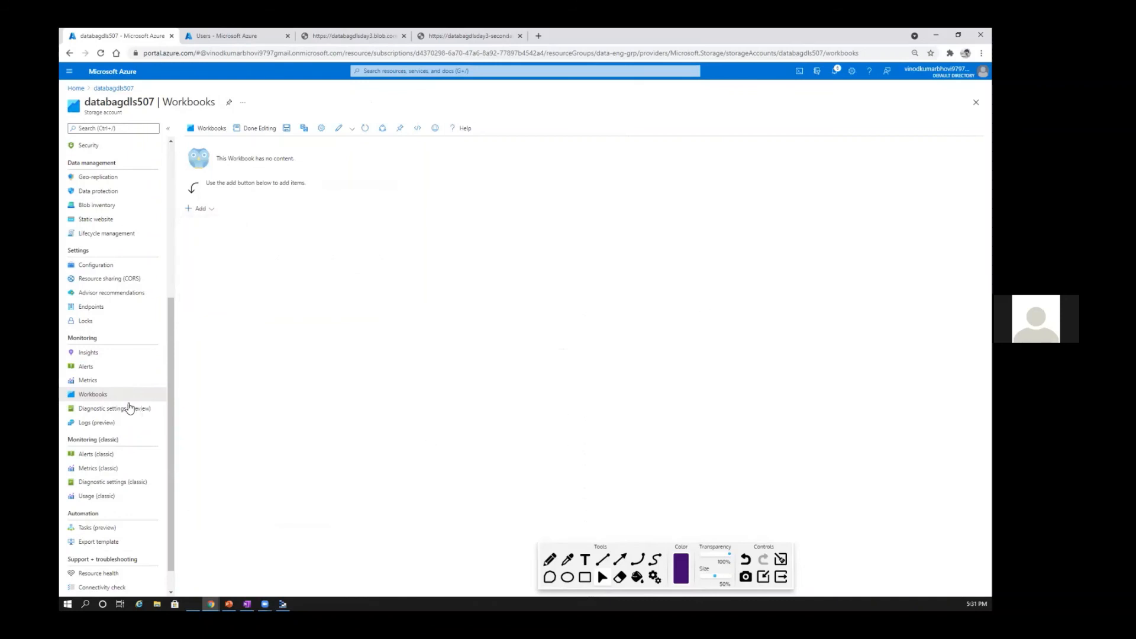
Step: Open the diagnostic settings of the databagdls507 blob service and review the storage account destination of Logfile1
left_click(130, 408)
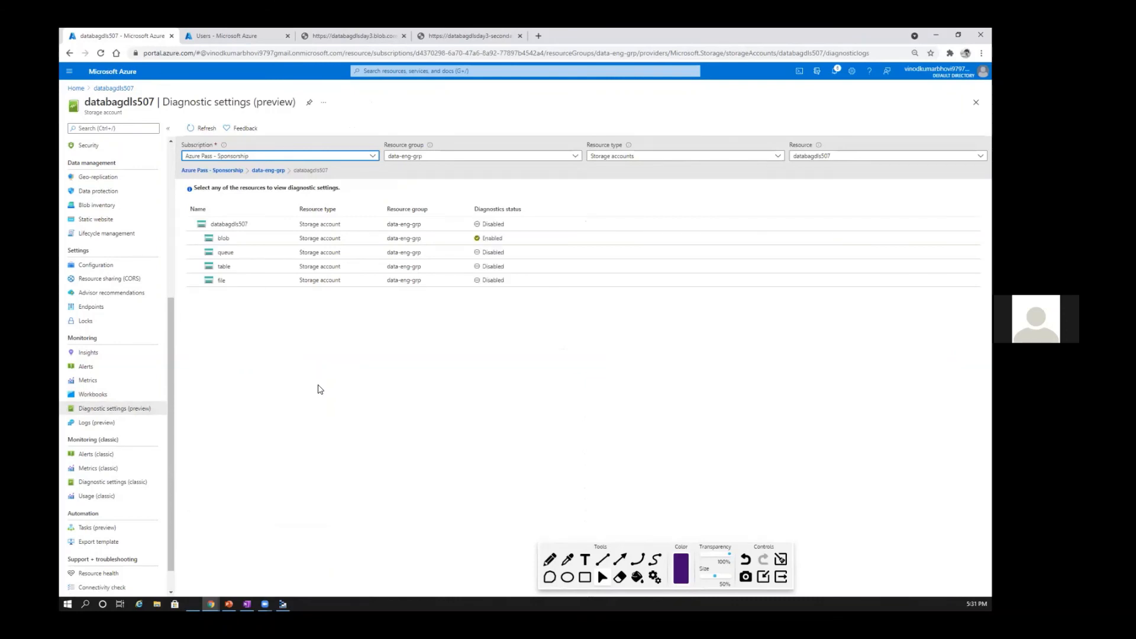
left_click(223, 239)
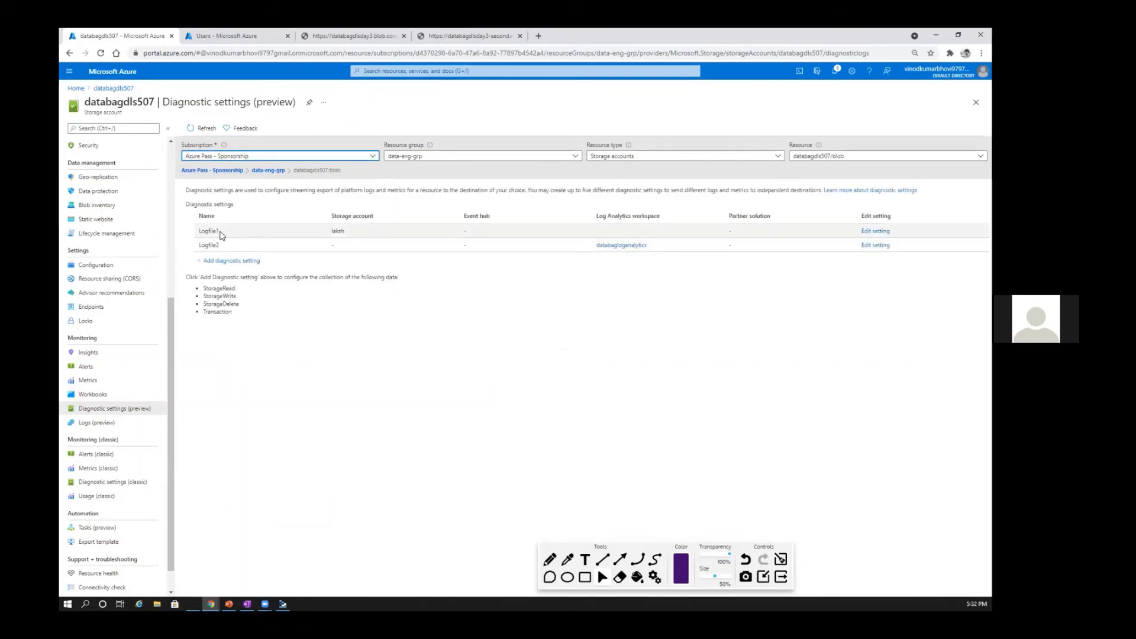
double_click(340, 230)
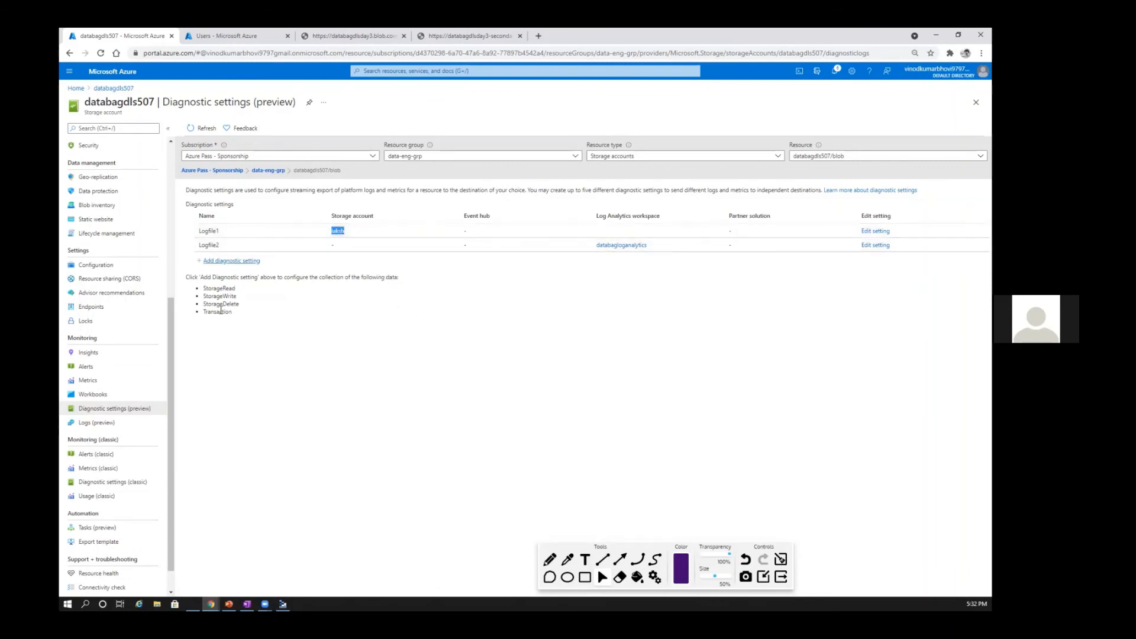
Step: Start a new diagnostic setting for the blob service, collecting StorageRead, StorageWrite and StorageDelete logs and the Transaction metric
left_click(230, 261)
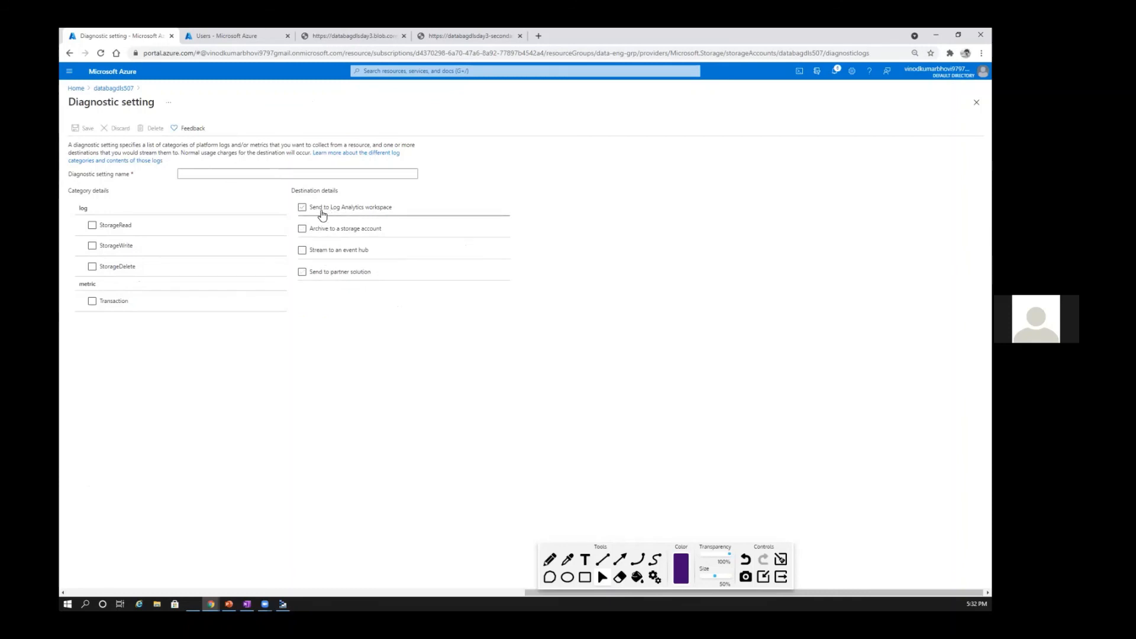
left_click(92, 225)
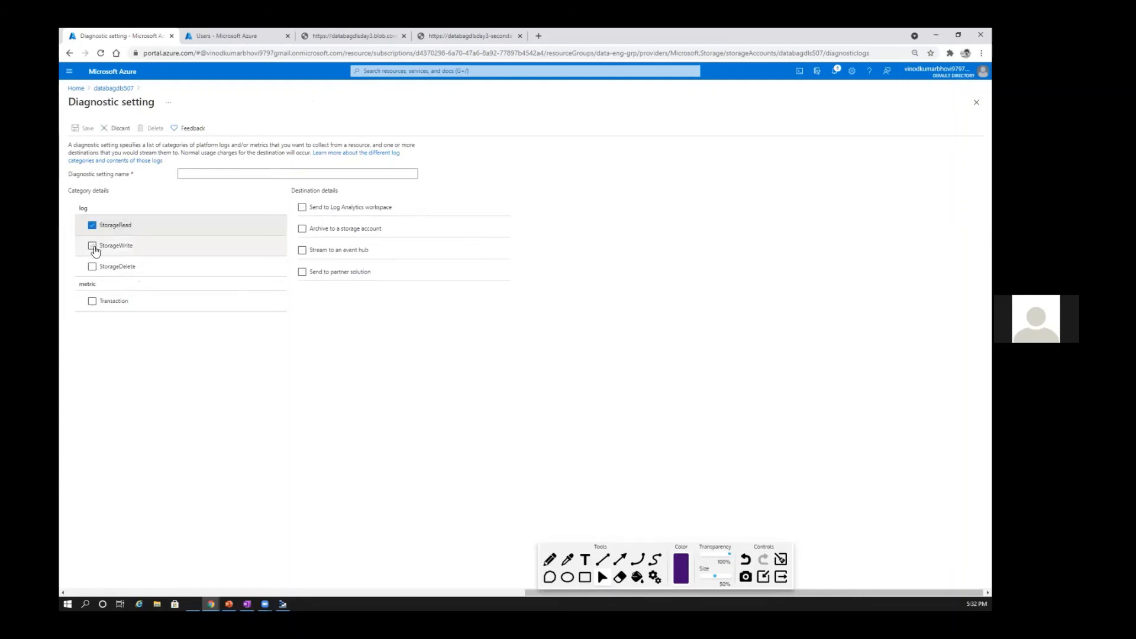
left_click(93, 246)
left_click(93, 266)
left_click(93, 301)
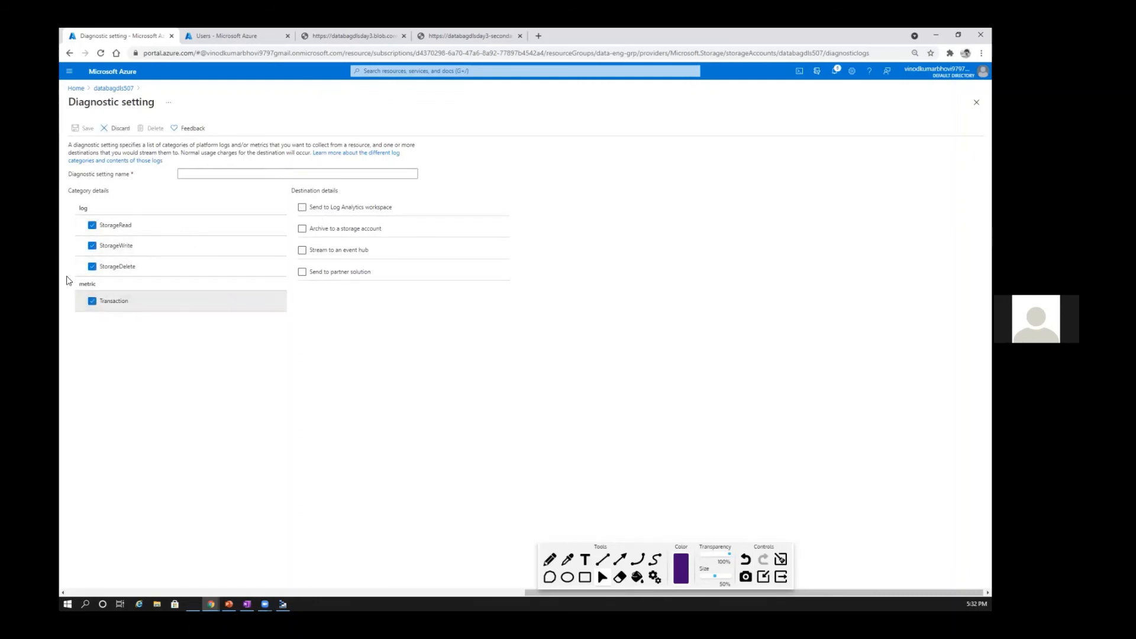
Step: Try the Log Analytics workspace destination with databagloganalytics (eastus), and deselect that destination
left_click(302, 208)
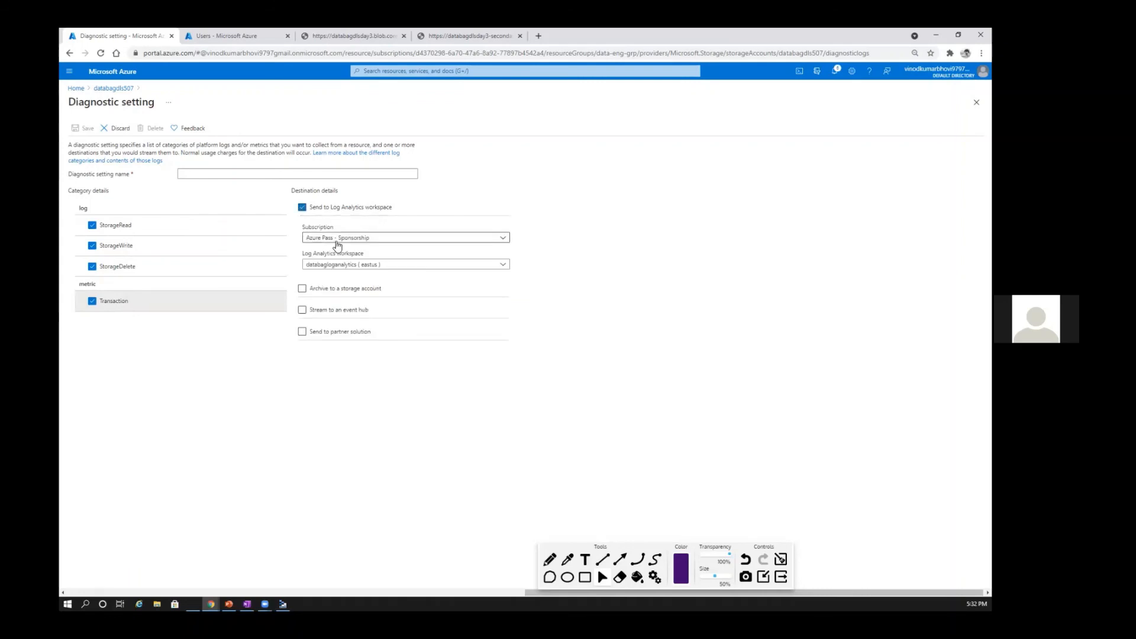
left_click(370, 266)
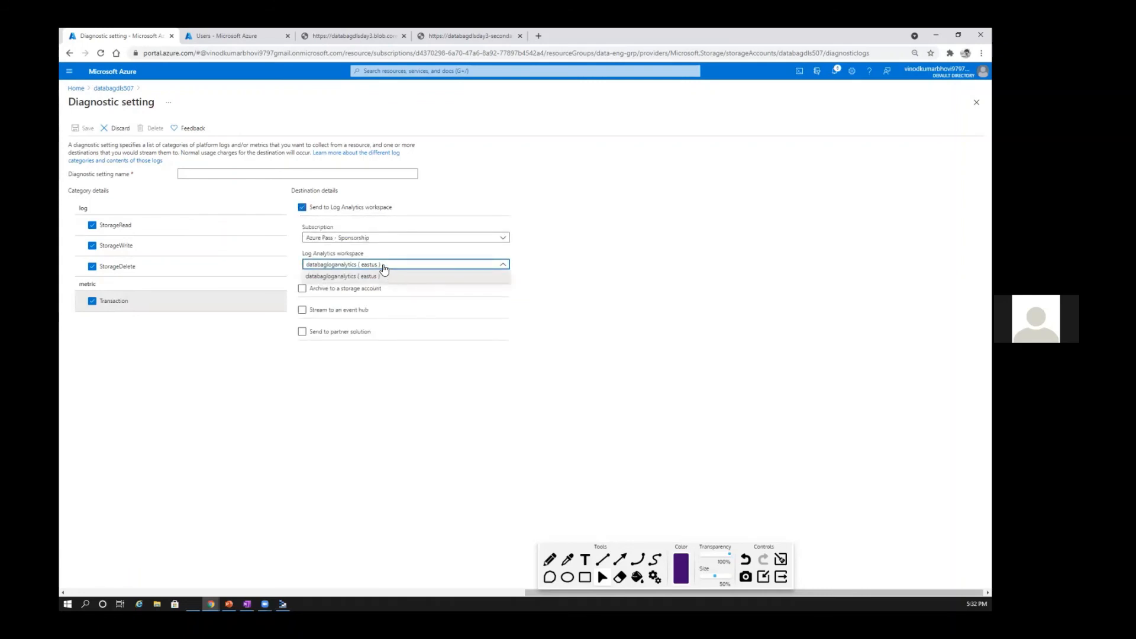
left_click(382, 274)
left_click(303, 207)
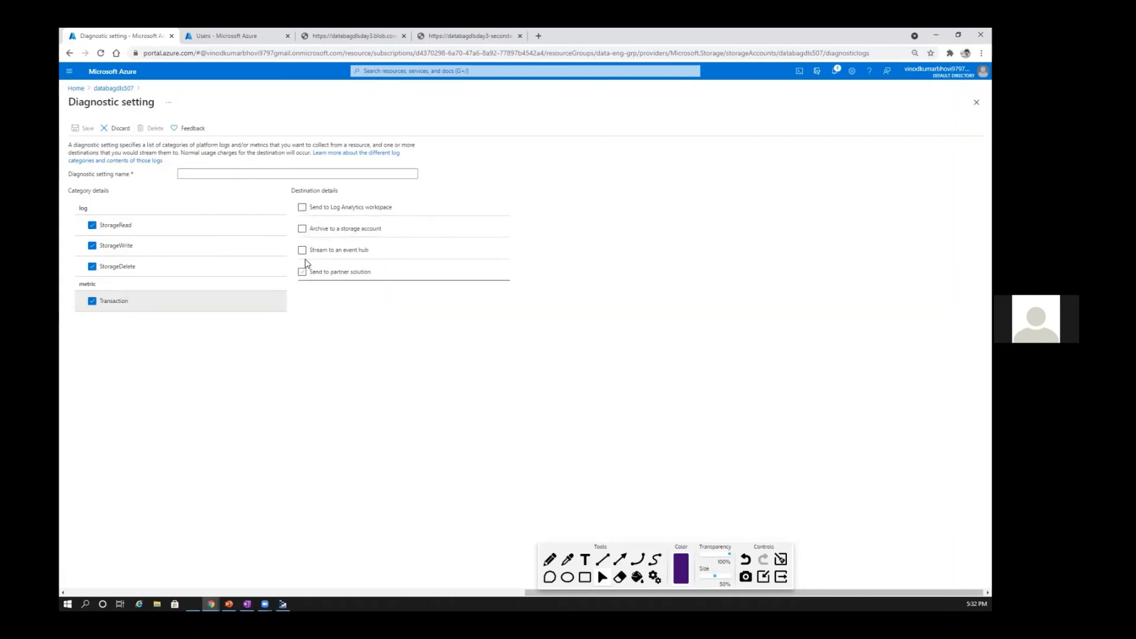
Step: Try the storage account archive destination with databagzrs in the Azure Pass - Sponsorship subscription, and leave the diagnostic setting unsaved
left_click(303, 230)
left_click(365, 334)
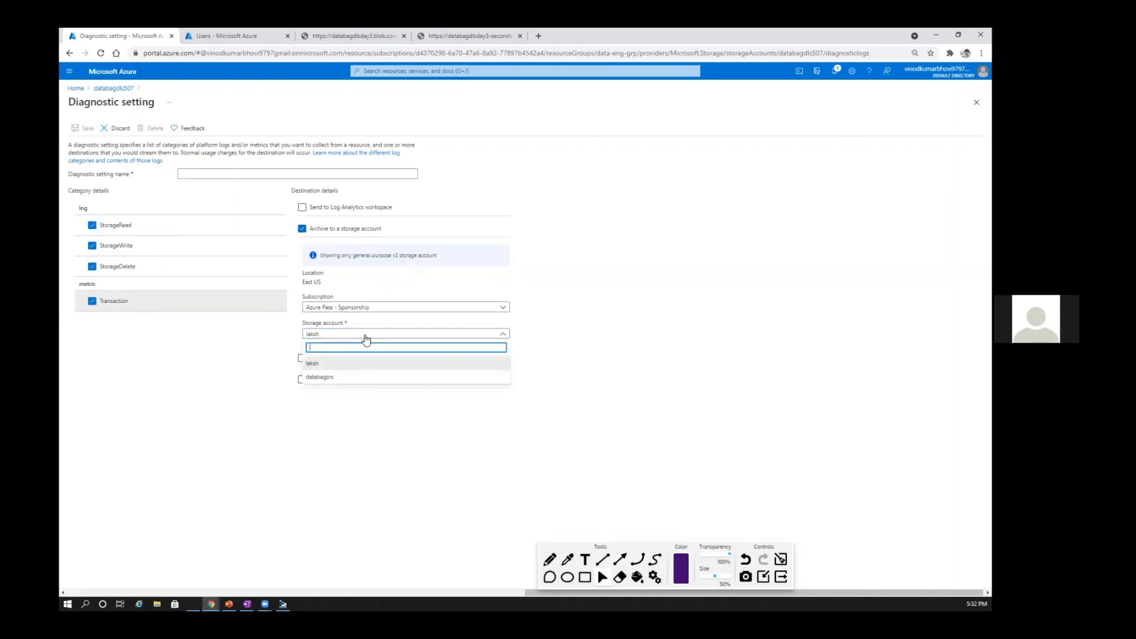
left_click(334, 383)
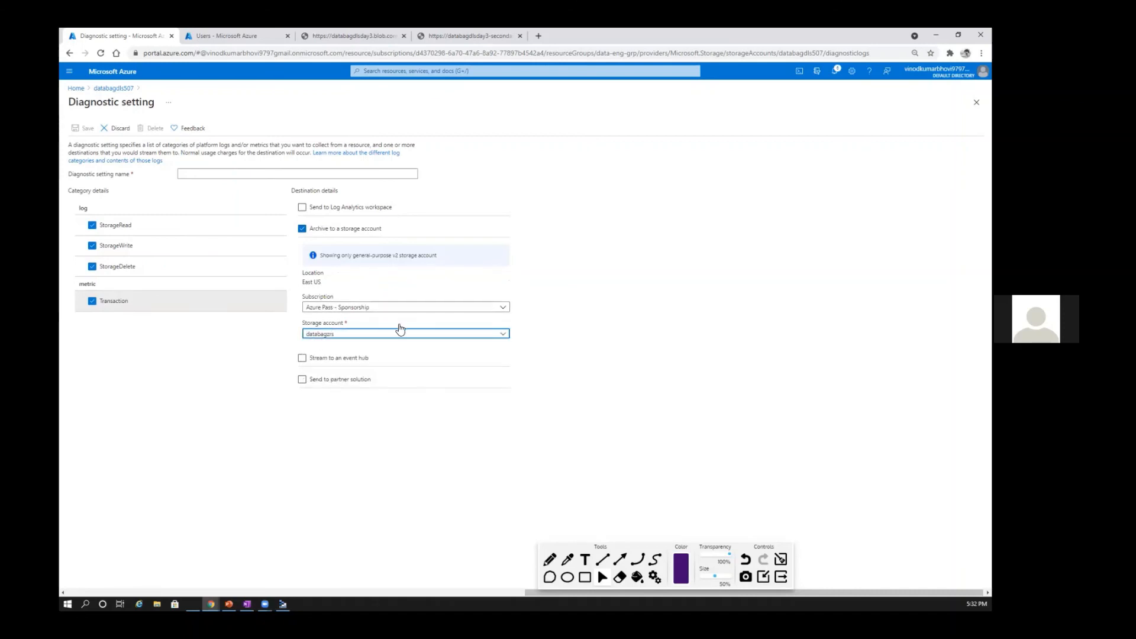
triple_click(315, 285)
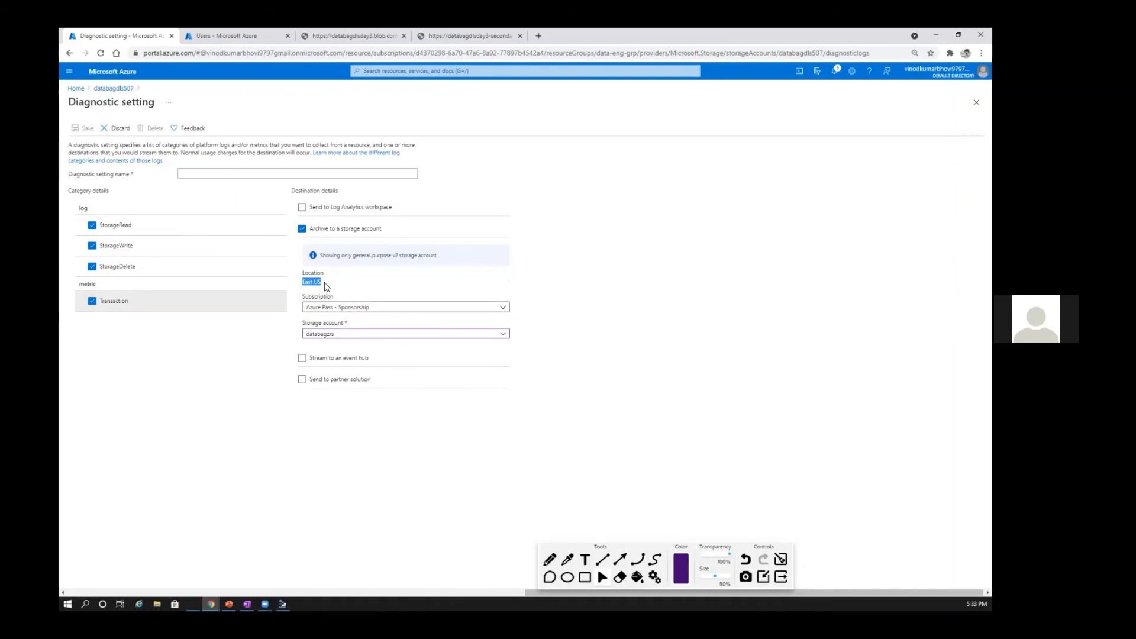
left_click(328, 289)
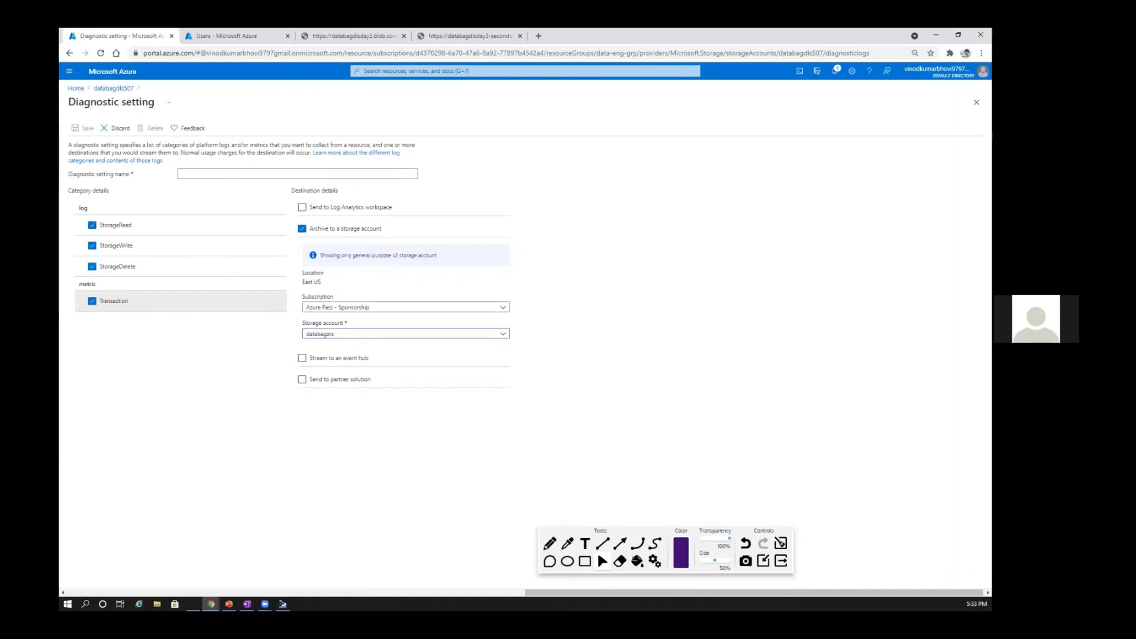
type("Diagnostics507")
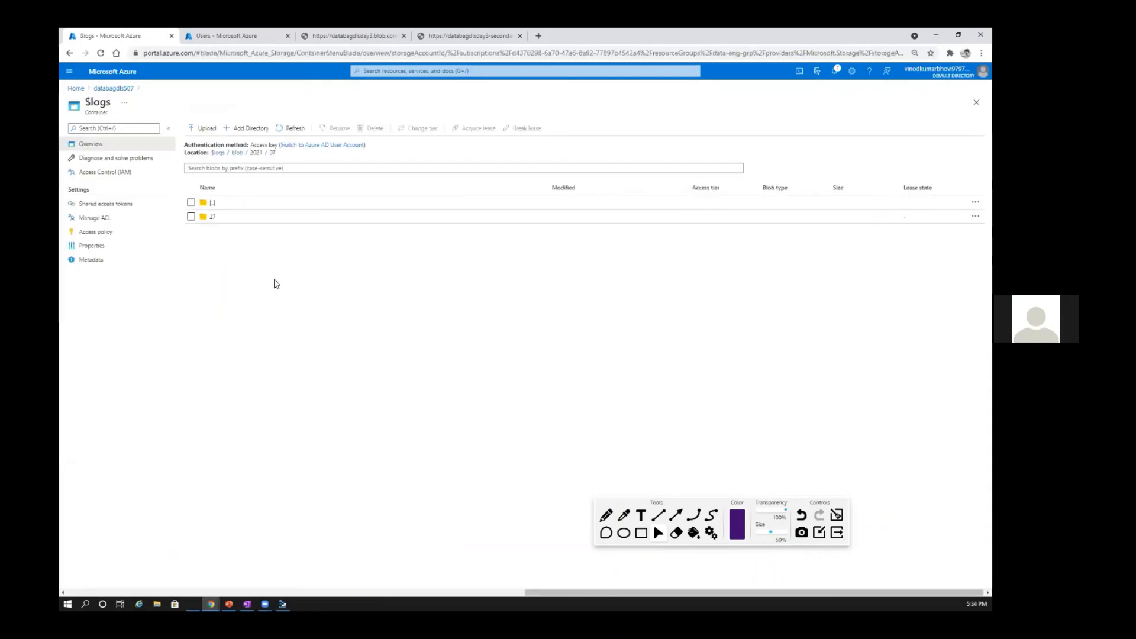
Step: Browse the $logs container from blob/2021/07 into the 27/1000 folder and open the 000000.log file
left_click(213, 216)
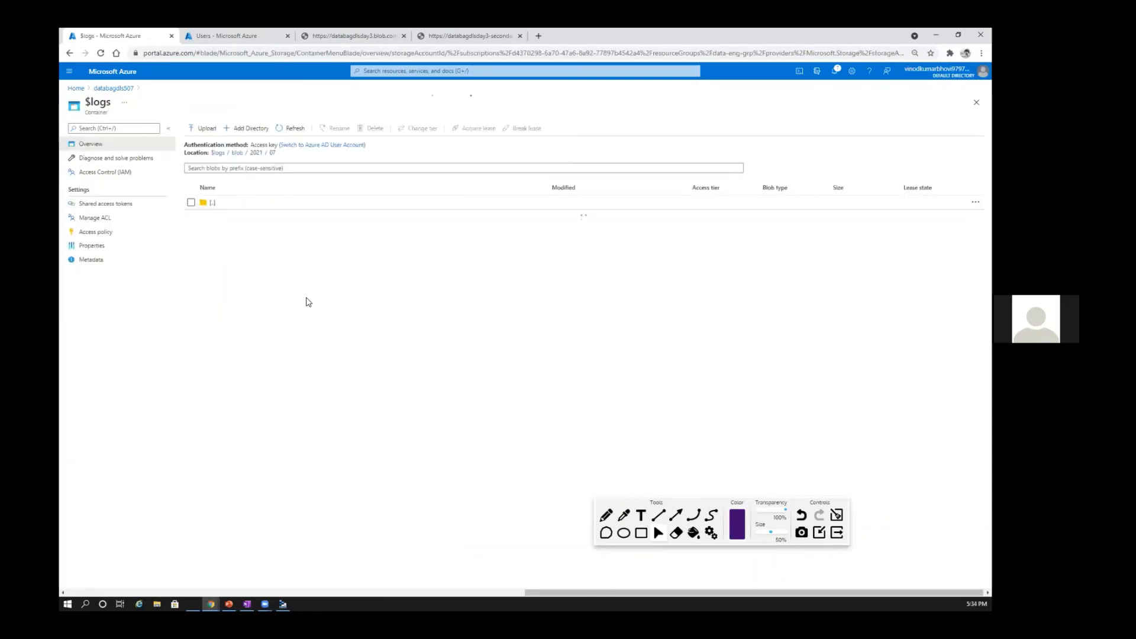
left_click(216, 230)
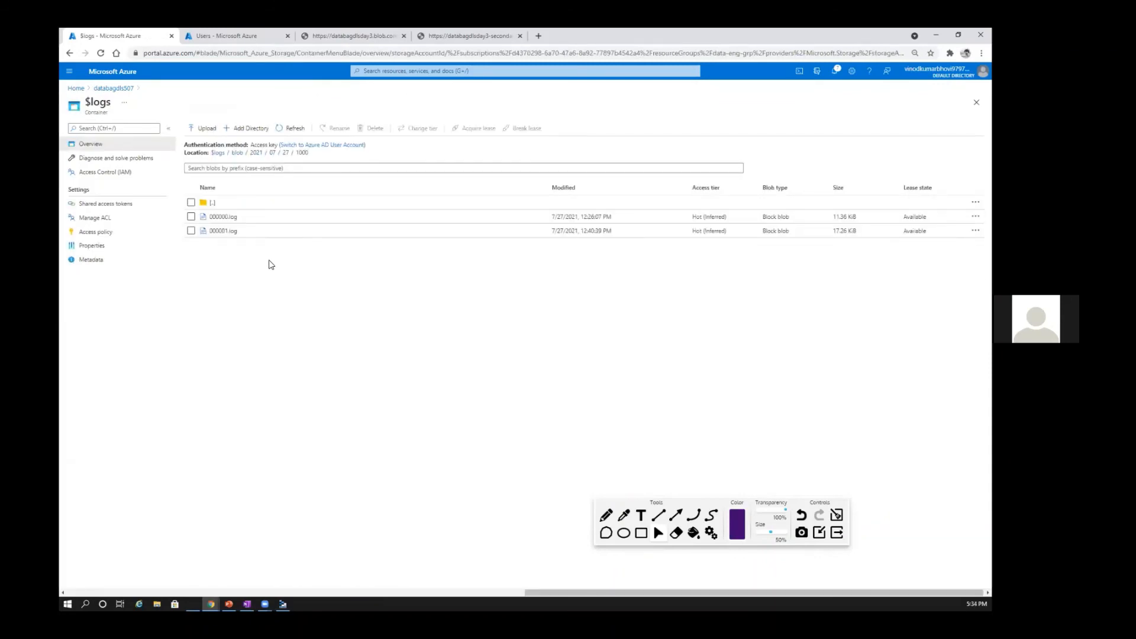
left_click(226, 218)
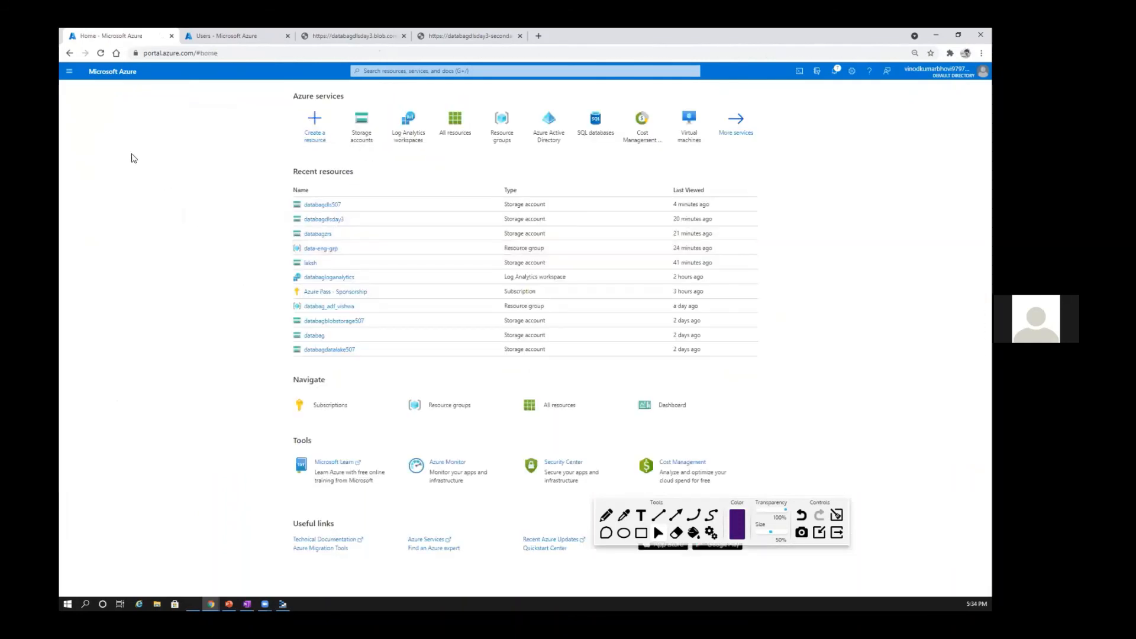
Step: Review the databagdls507 activity log and the categories and destinations available for a new subscription diagnostic setting, without adding one
left_click(362, 125)
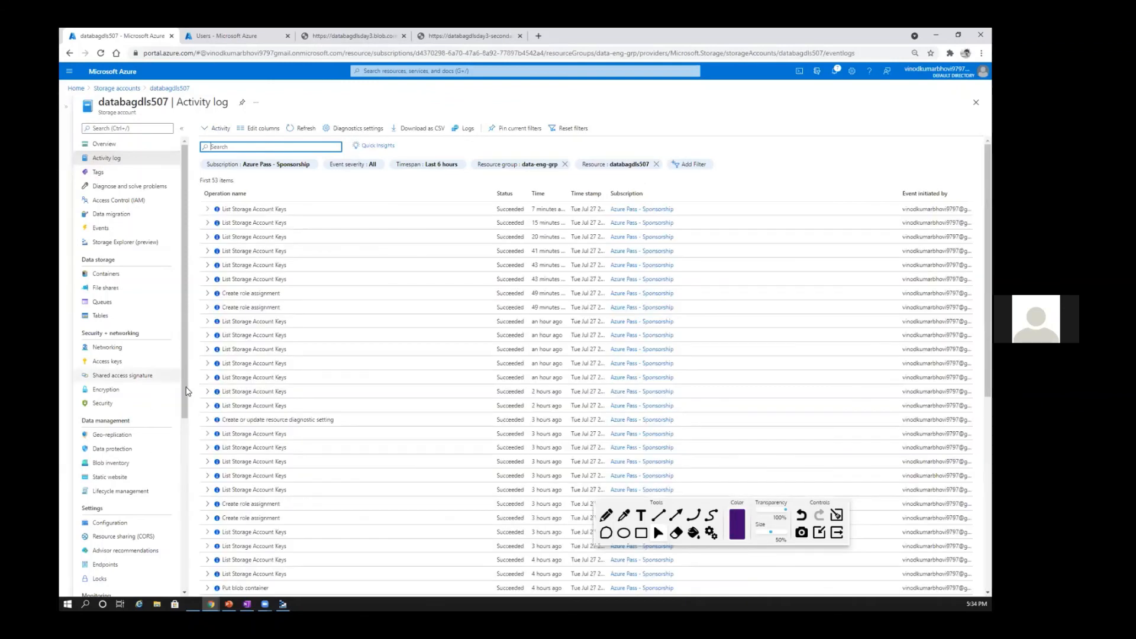
scroll(185, 391, "down", 3)
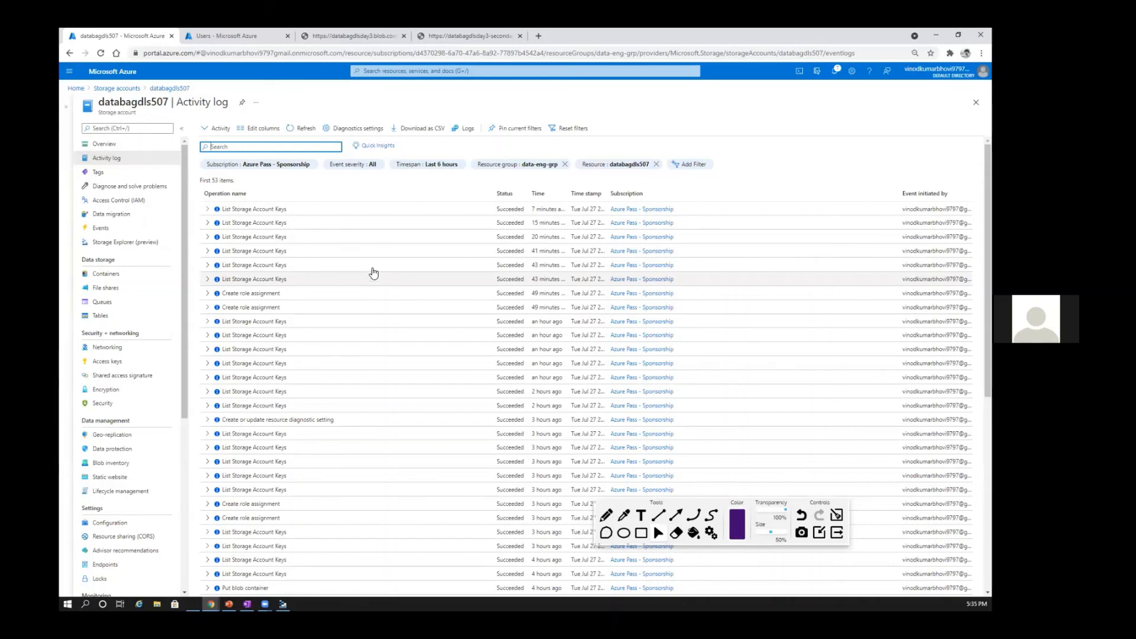
left_click(354, 129)
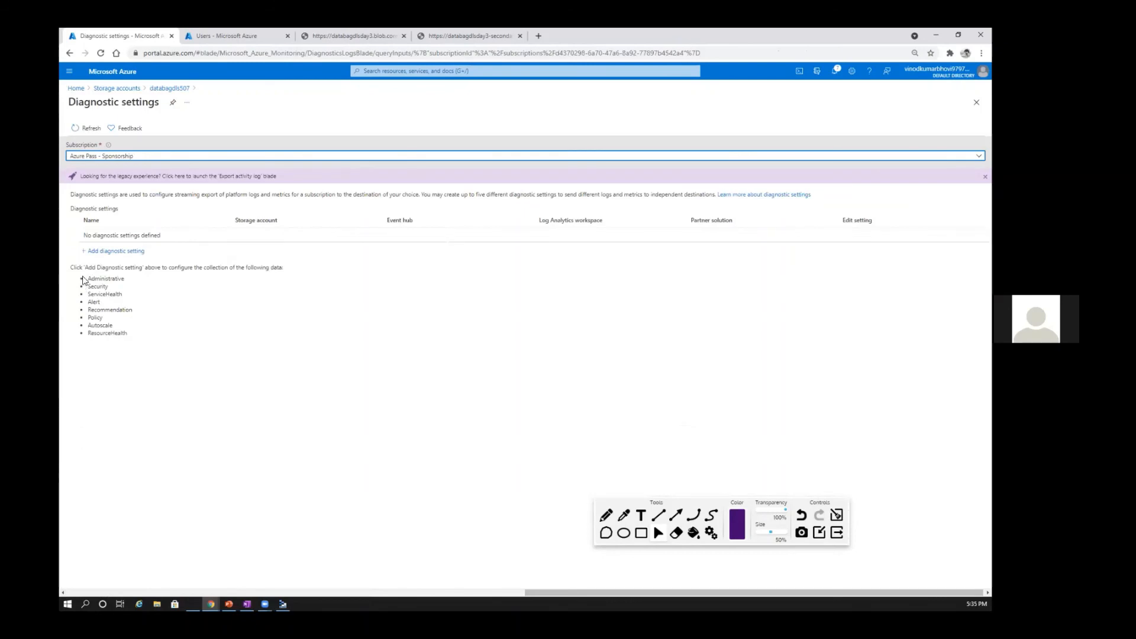
left_click_drag(84, 277, 133, 335)
left_click(112, 253)
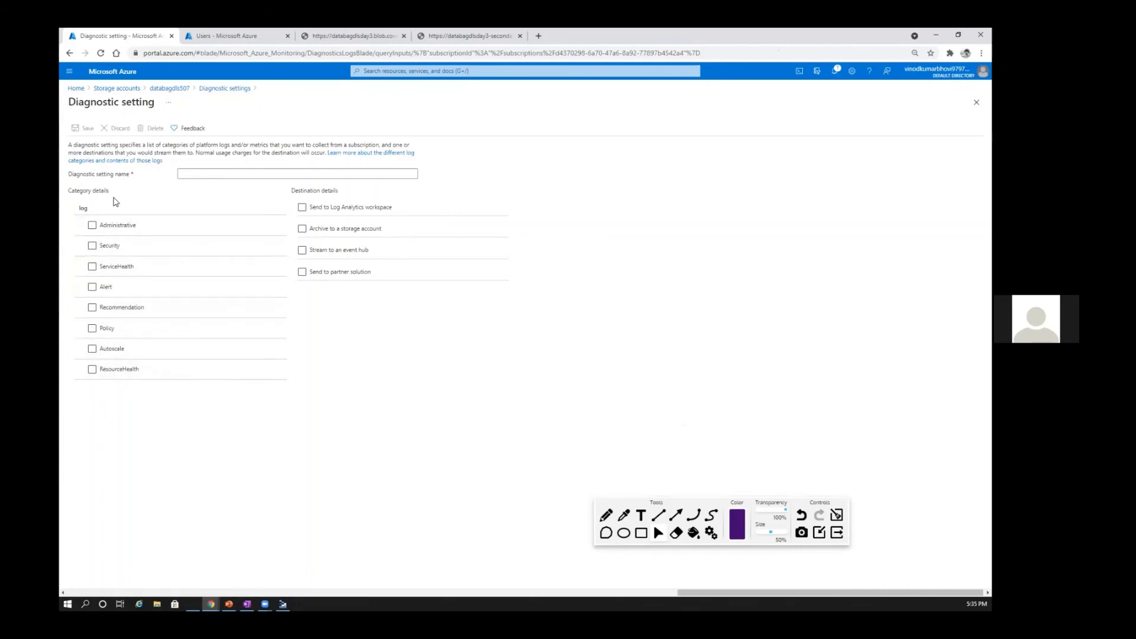
left_click(176, 90)
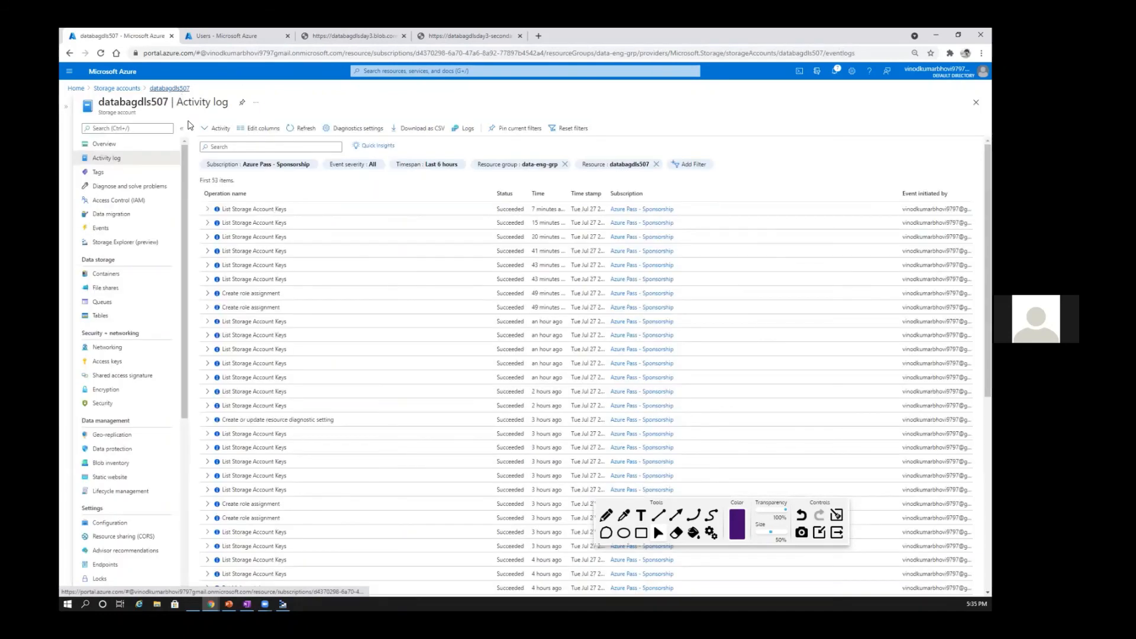
Step: Open the log queries of databagdls507 and examine the columns of the StorageBlobLogs table
scroll(184, 330, "down", 3)
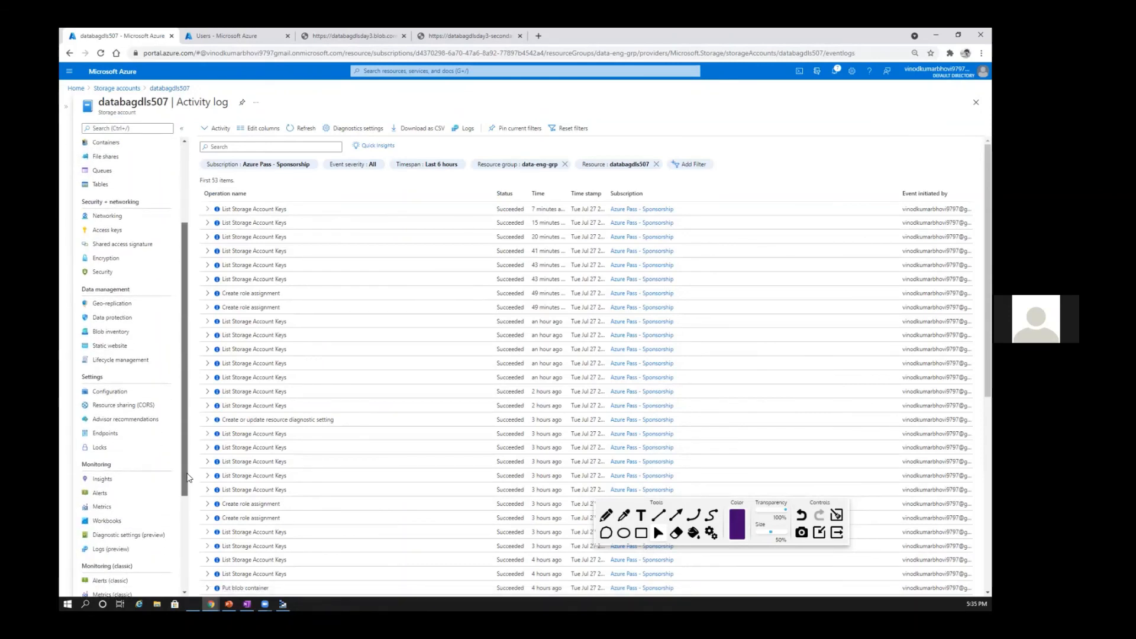
scroll(142, 450, "down", 3)
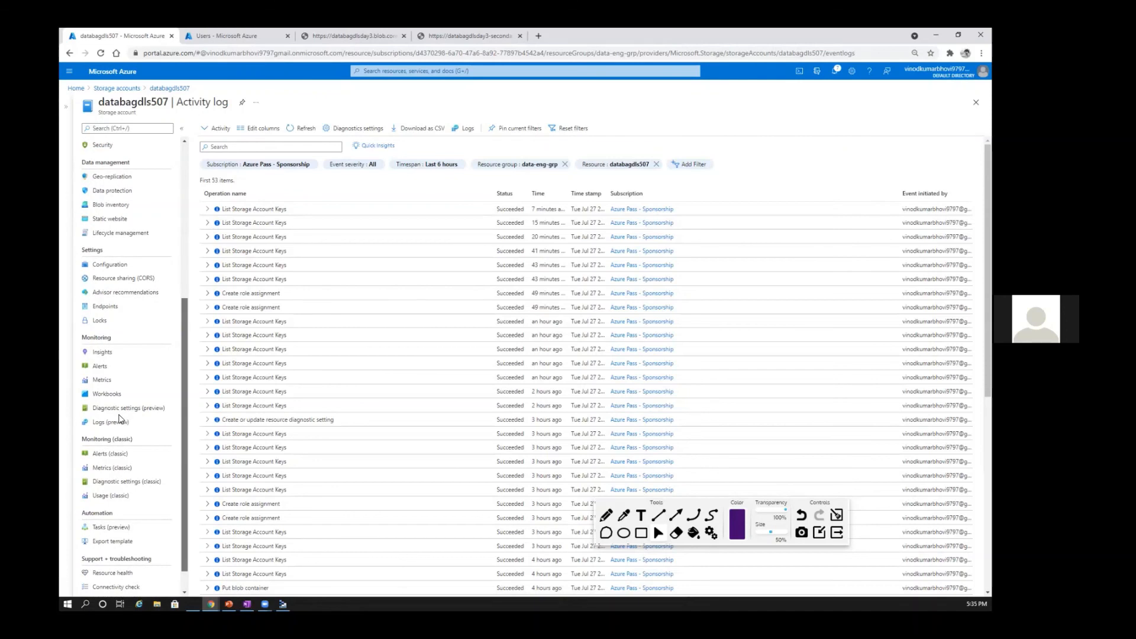
left_click(113, 421)
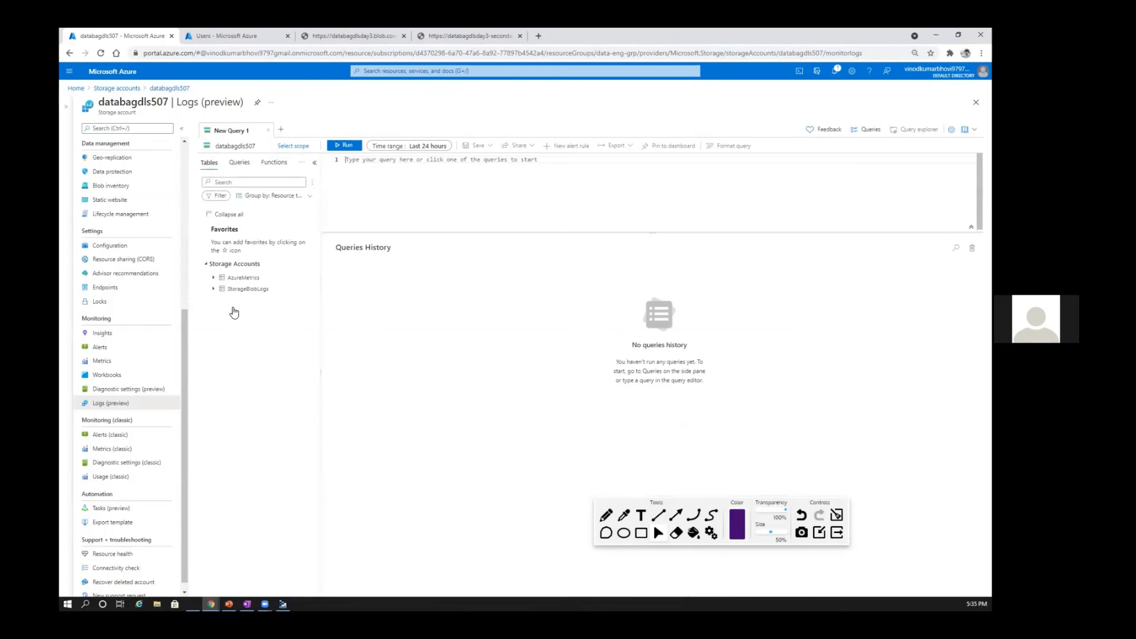
left_click(214, 289)
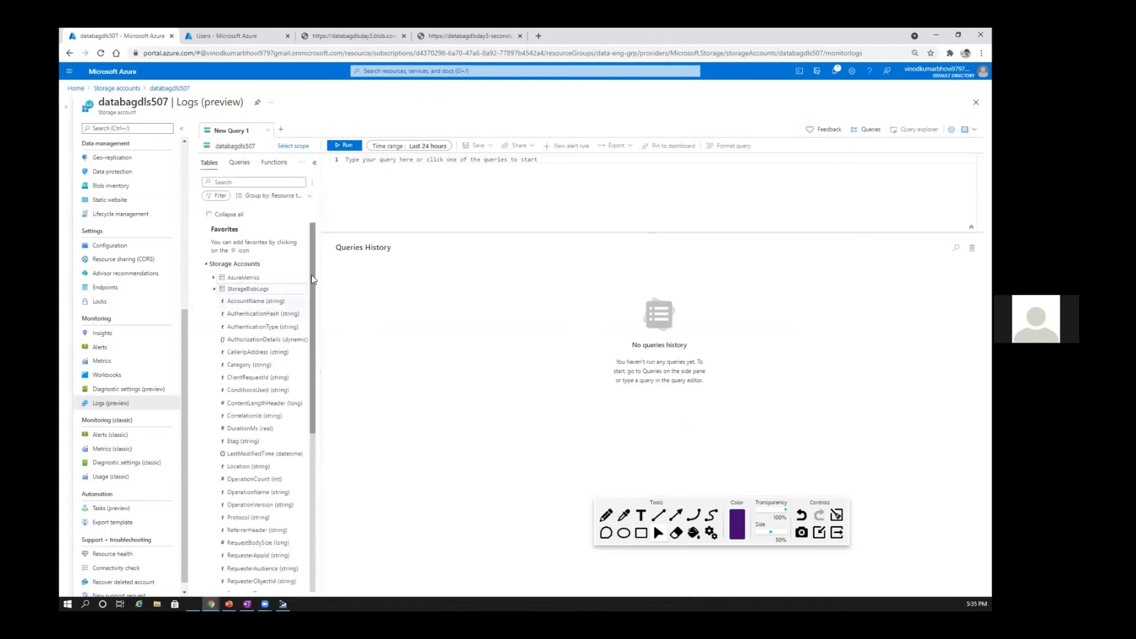
scroll(317, 490, "down", 5)
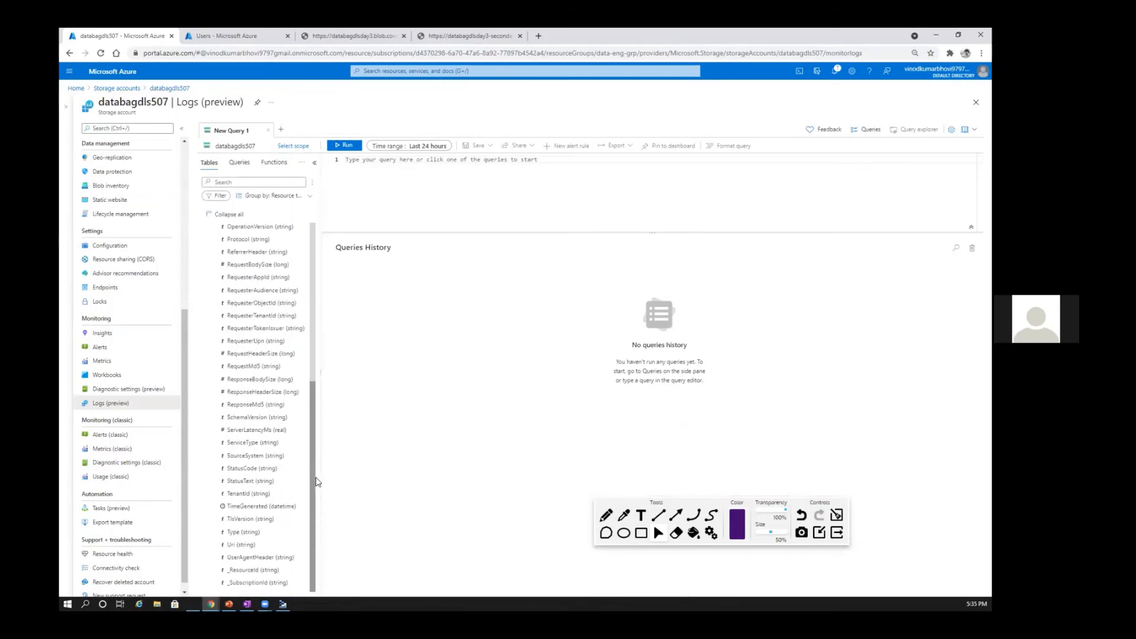
scroll(308, 278, "up", 5)
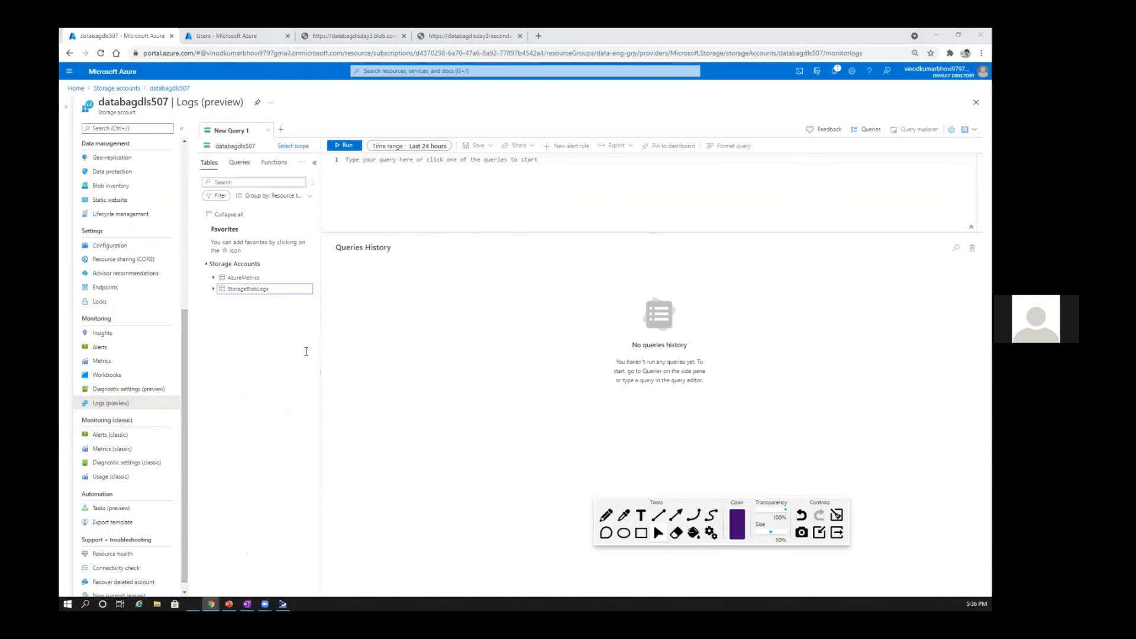
Step: Switch to PowerPoint to check the Analyzing metrics slide in Day1_Data Lake.pptx, and return to the Azure portal
key("alt+Tab")
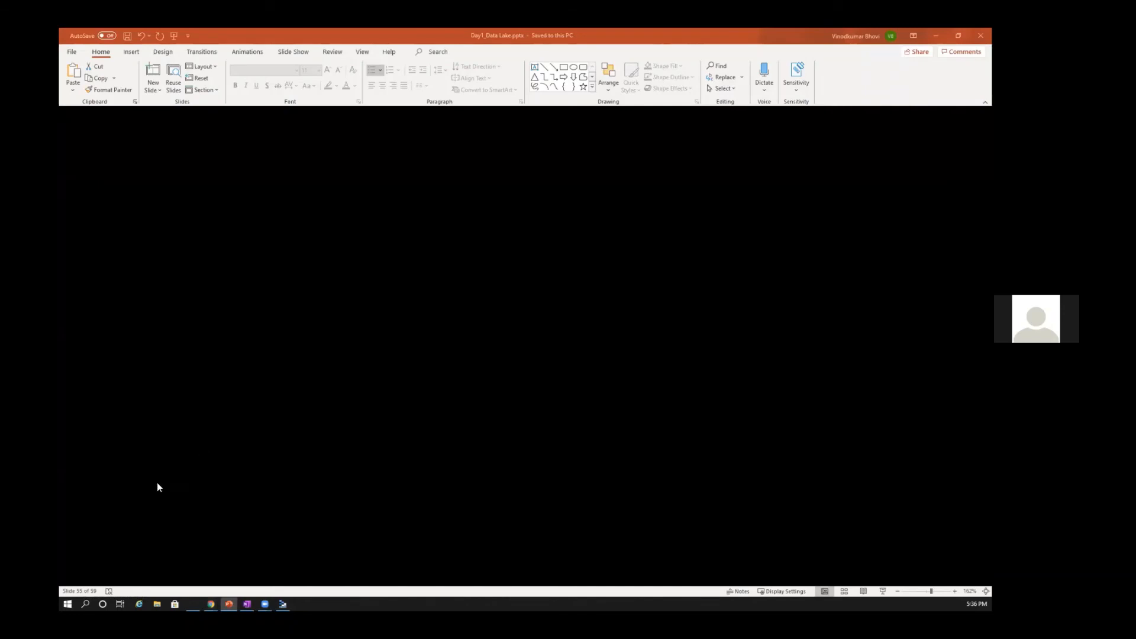
left_click(121, 503)
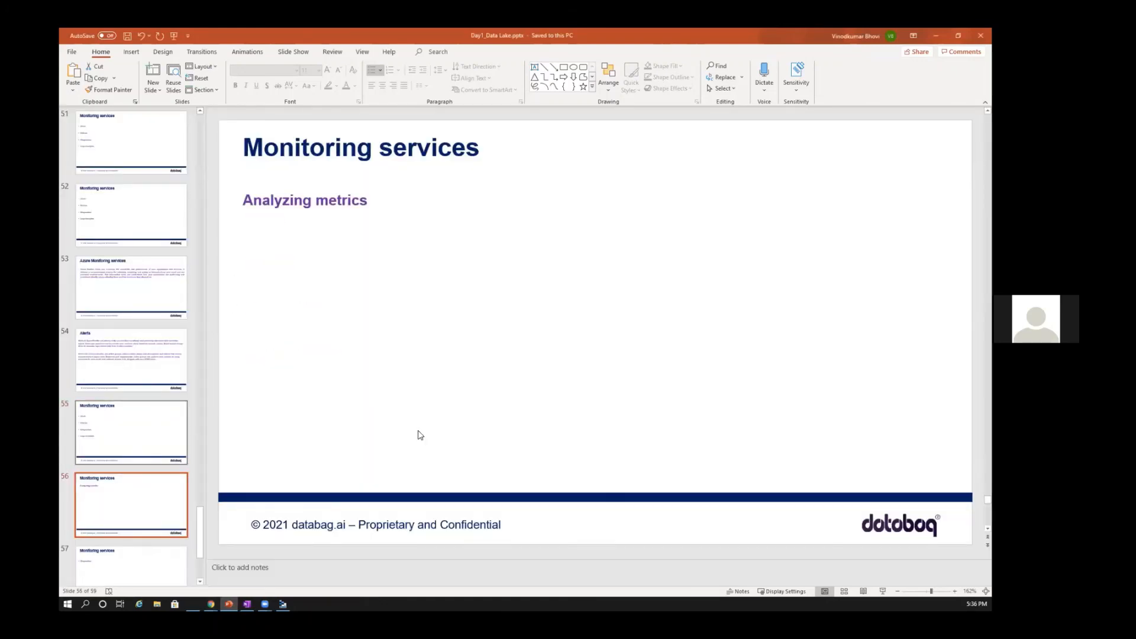
key("alt+Tab")
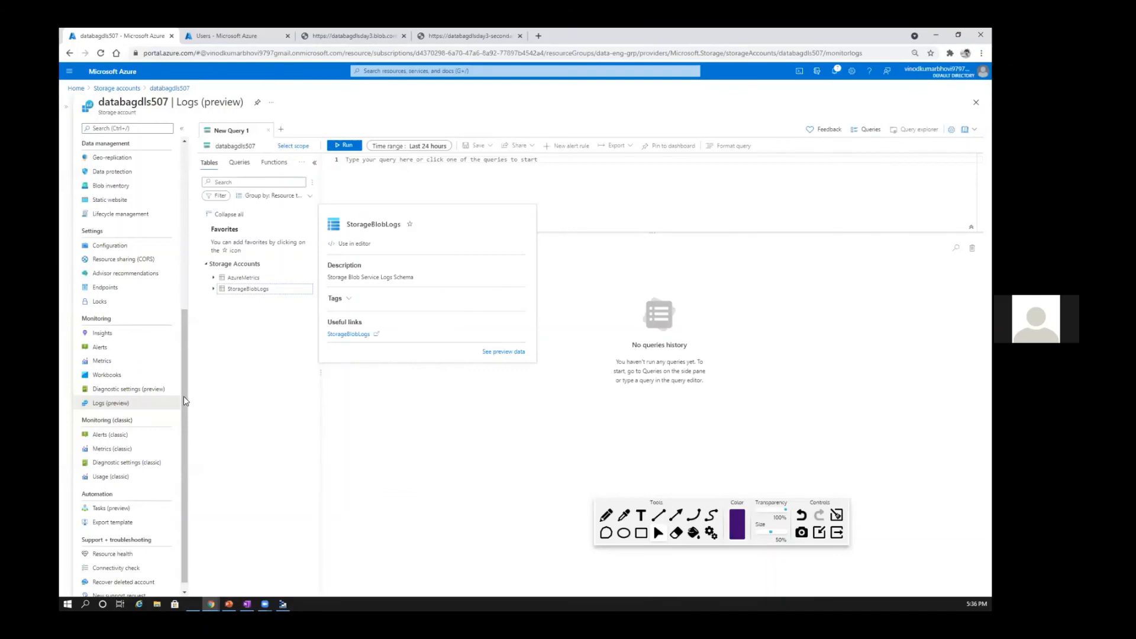
Step: Try enabling the static website for databagdls507, and discard the change by moving on to the account's encryption settings
scroll(182, 335, "up", 3)
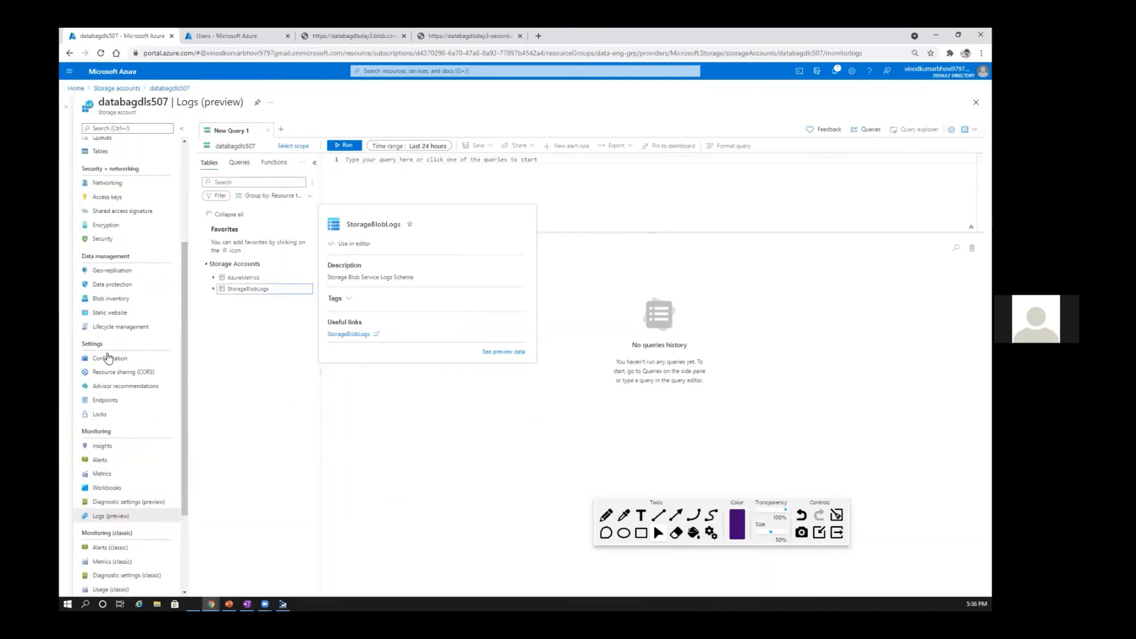
left_click(117, 314)
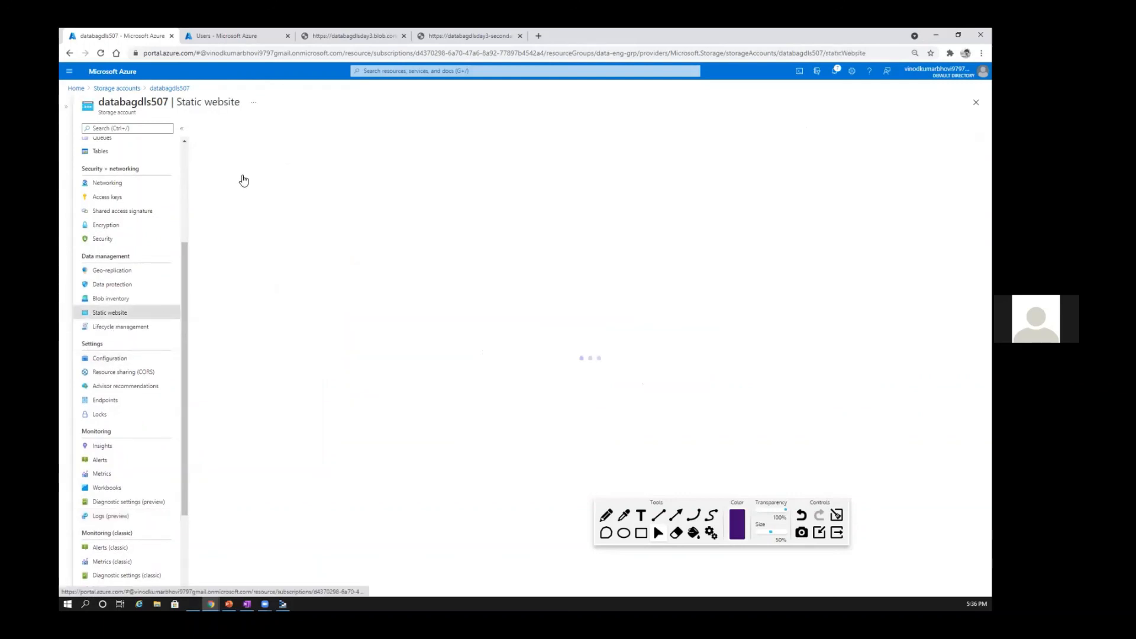
left_click(242, 175)
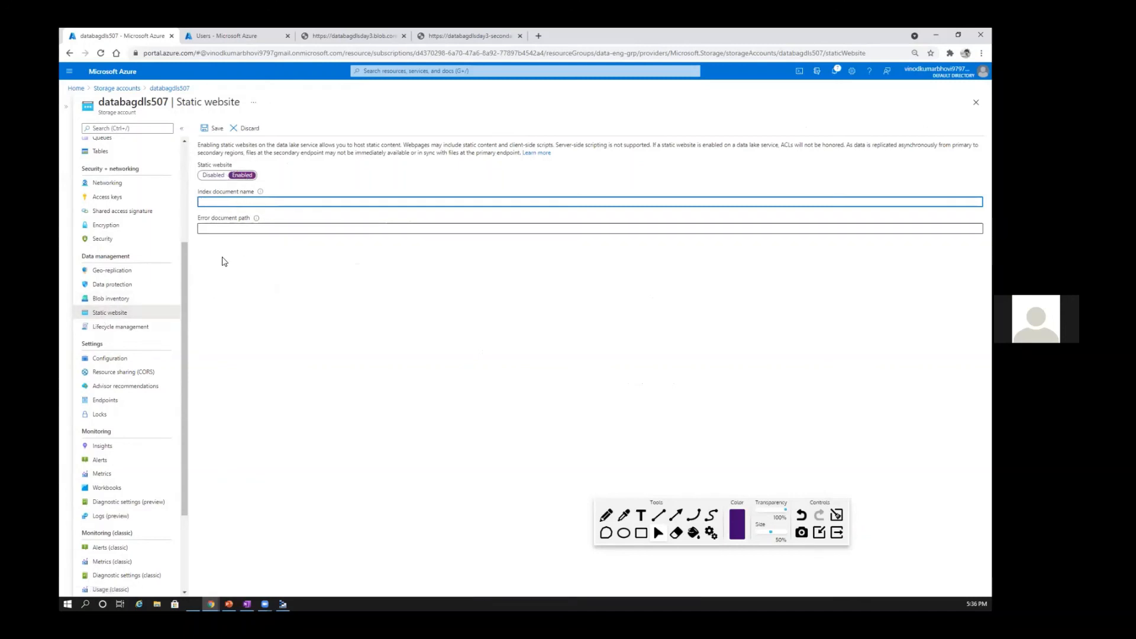
left_click(106, 226)
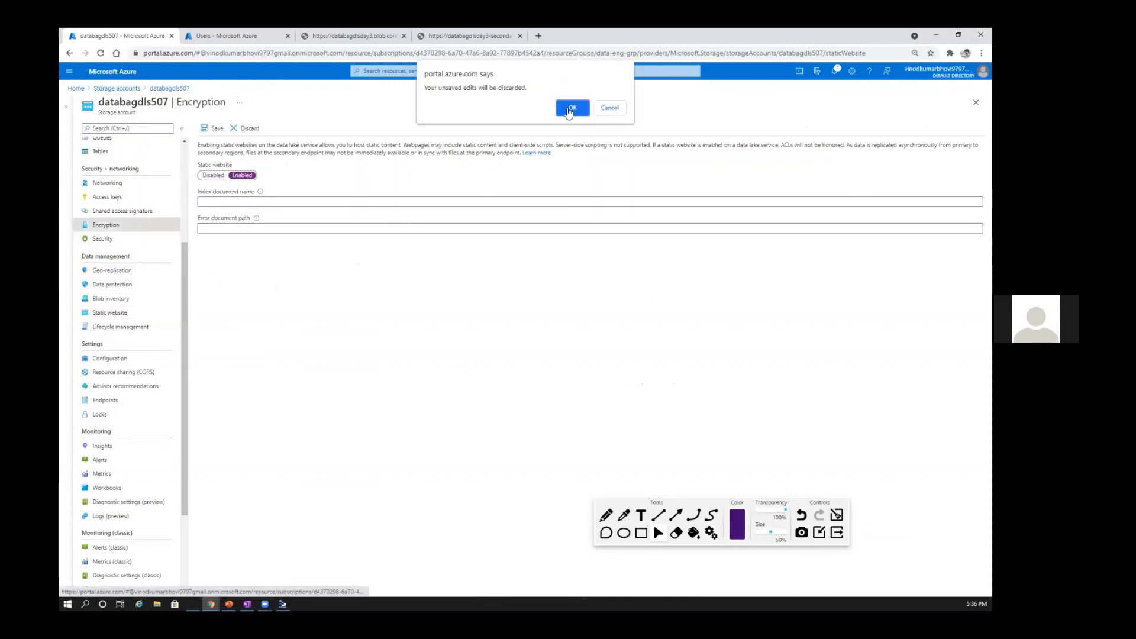
left_click(570, 109)
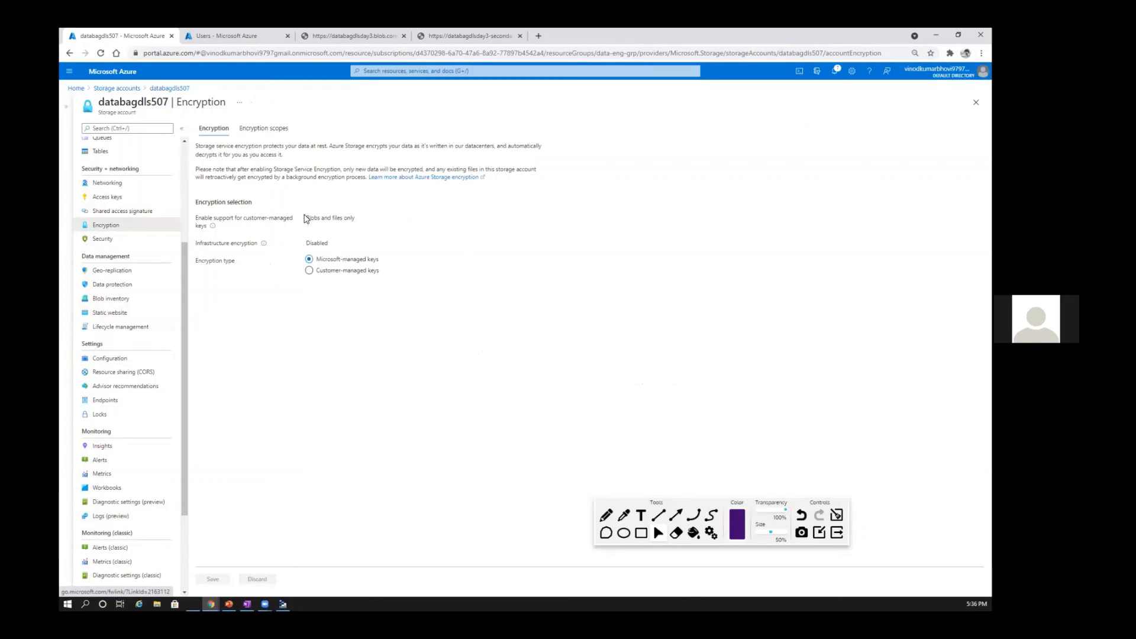
Step: Try customer-managed keys selected from a key vault with Managed HSM as key store type, and discard the changes by returning to Storage accounts
left_click_drag(304, 219, 355, 219)
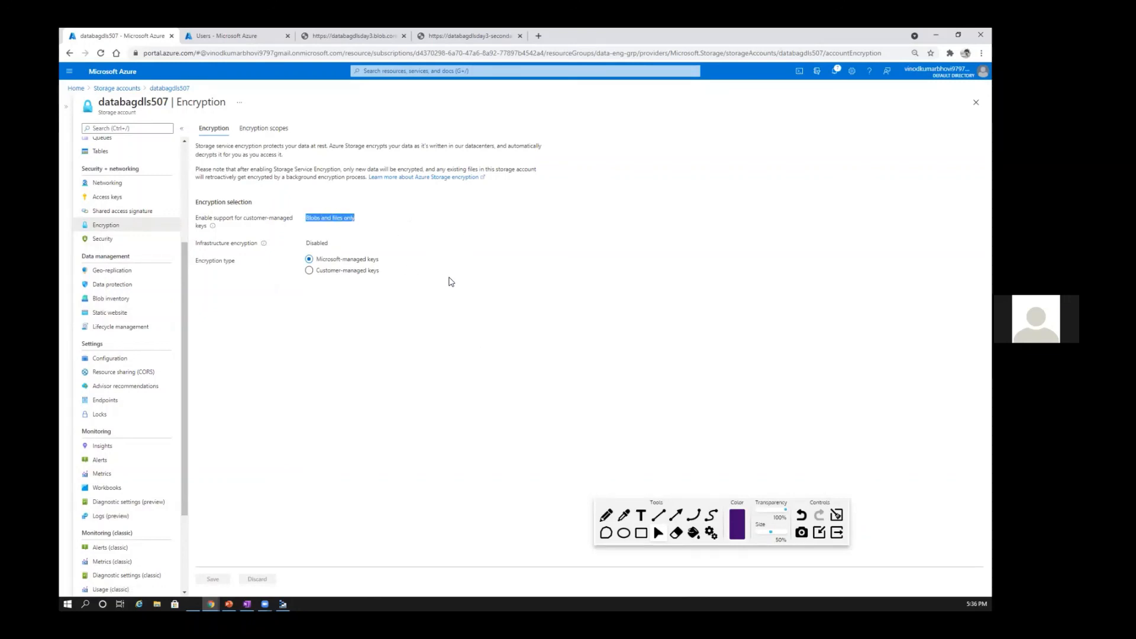
left_click(457, 315)
left_click(309, 270)
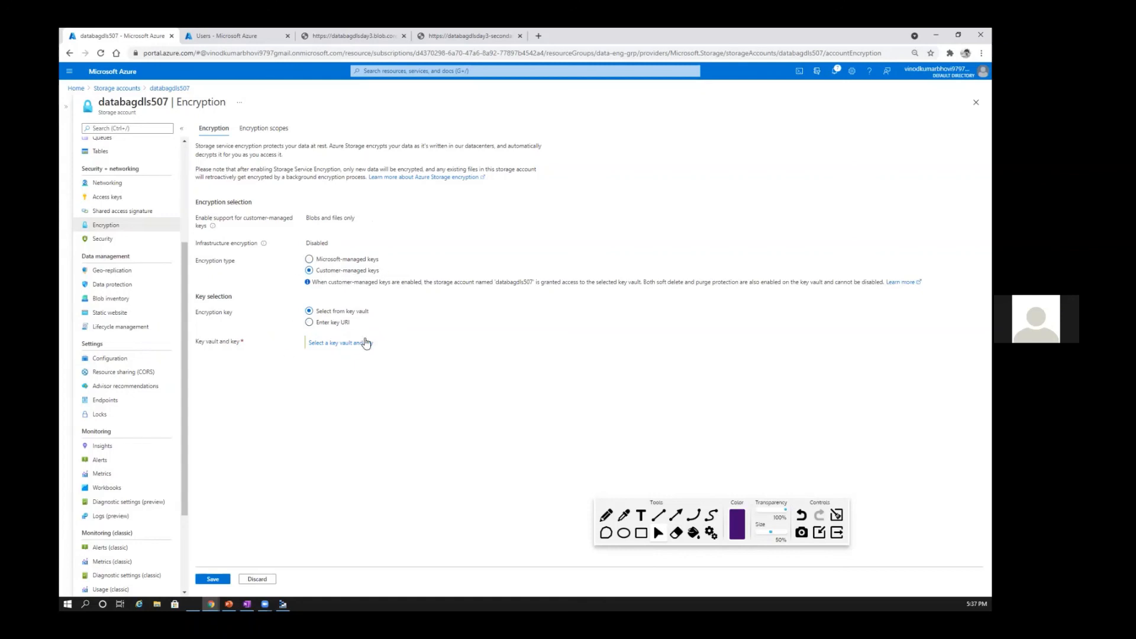
left_click(354, 344)
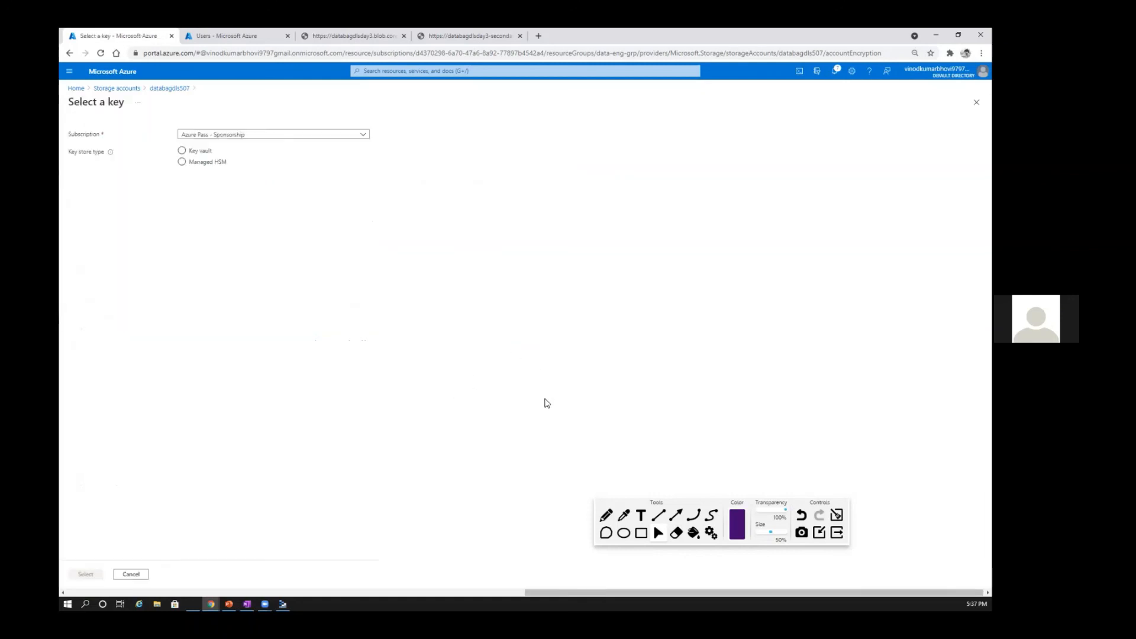
left_click(199, 162)
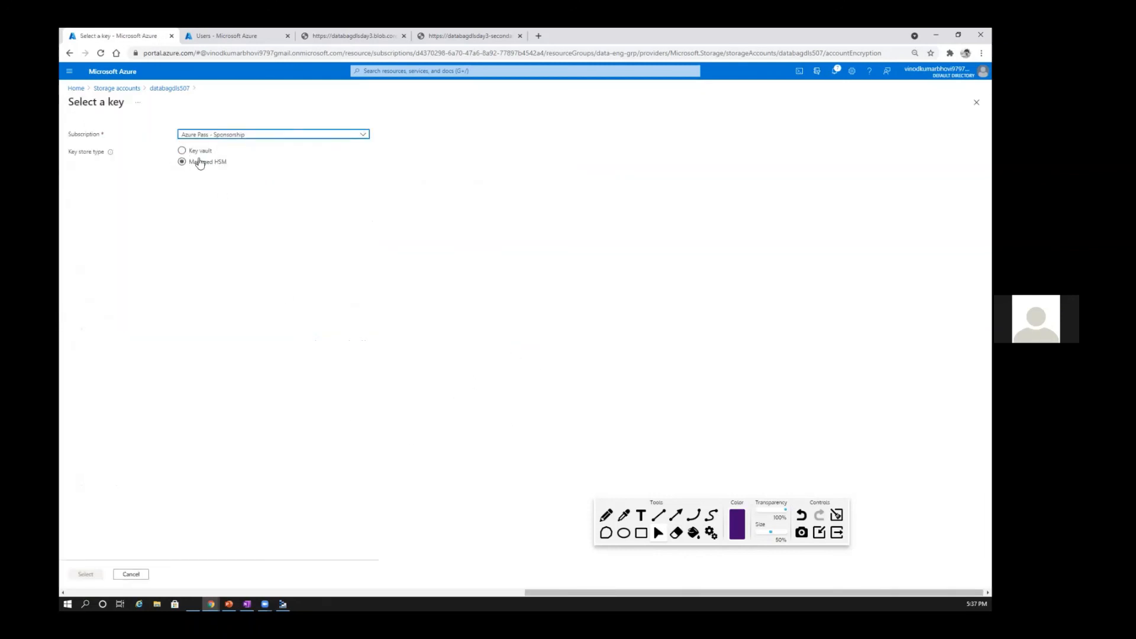
left_click(111, 95)
left_click(568, 108)
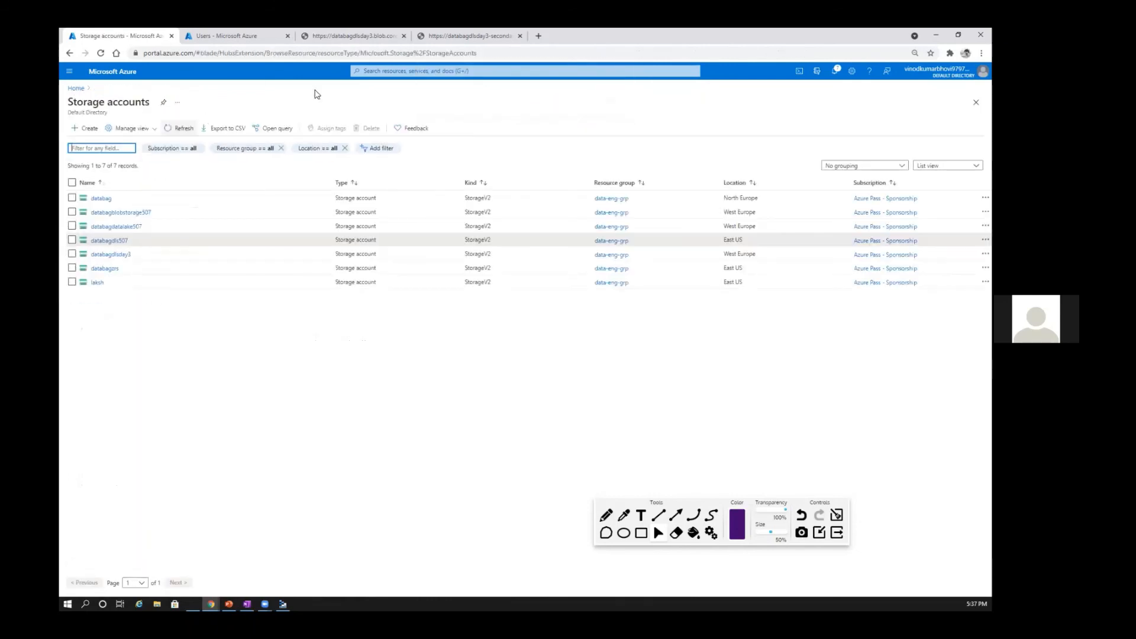
Step: Search for the Azure Key Vault service, view the Basics settings for creating a key vault, and return Home without creating one
left_click(424, 70)
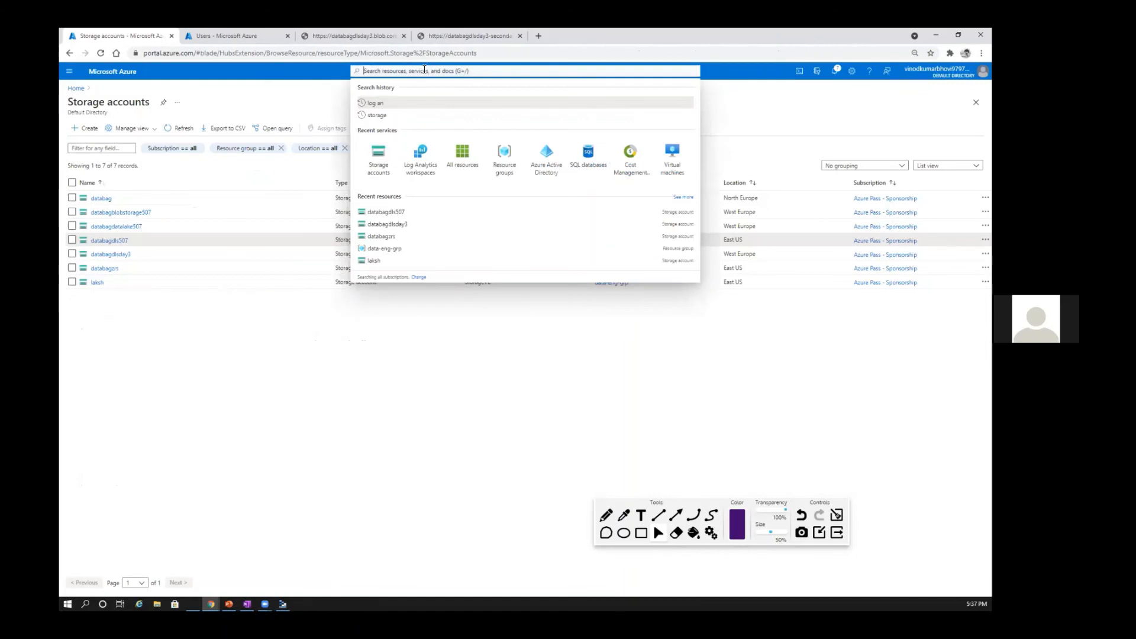
type("Azure ke")
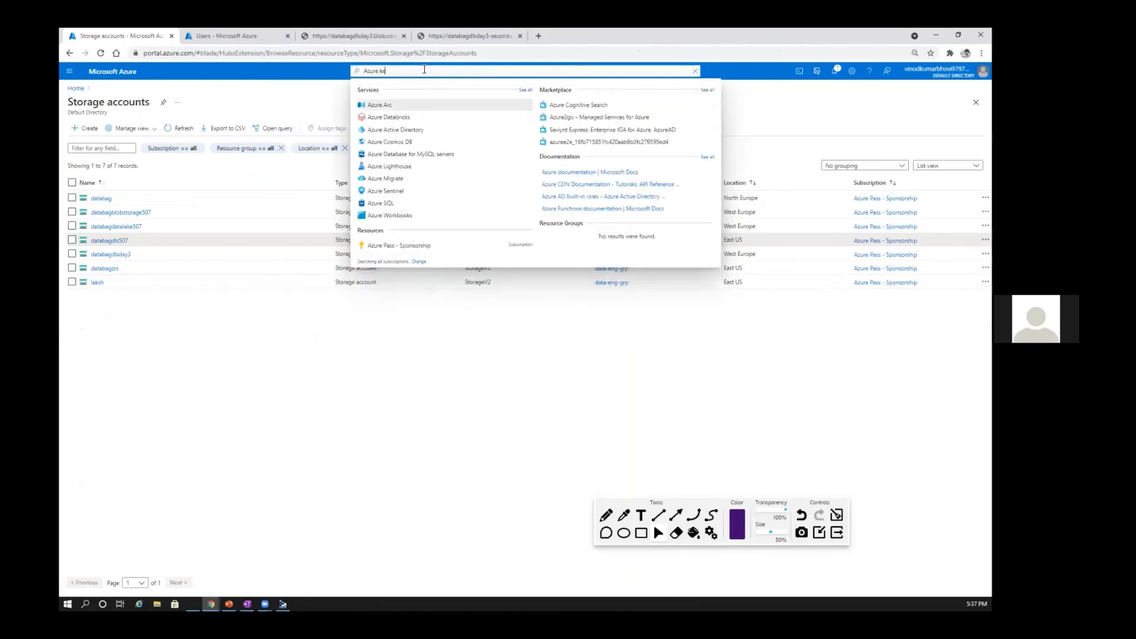
type("y va")
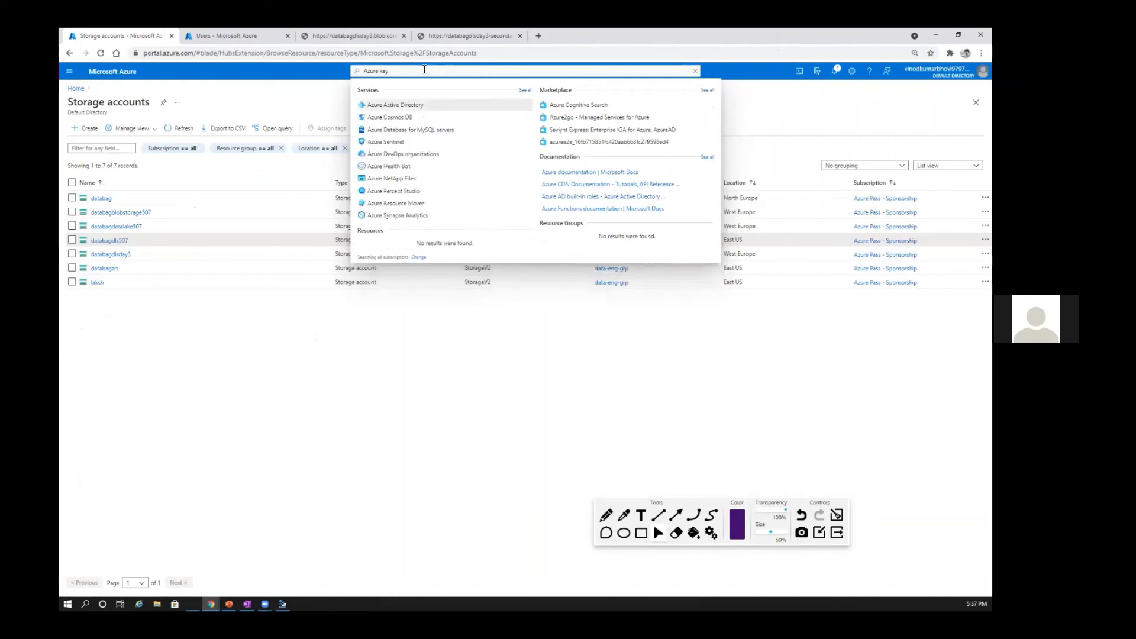
left_click(380, 144)
left_click(89, 129)
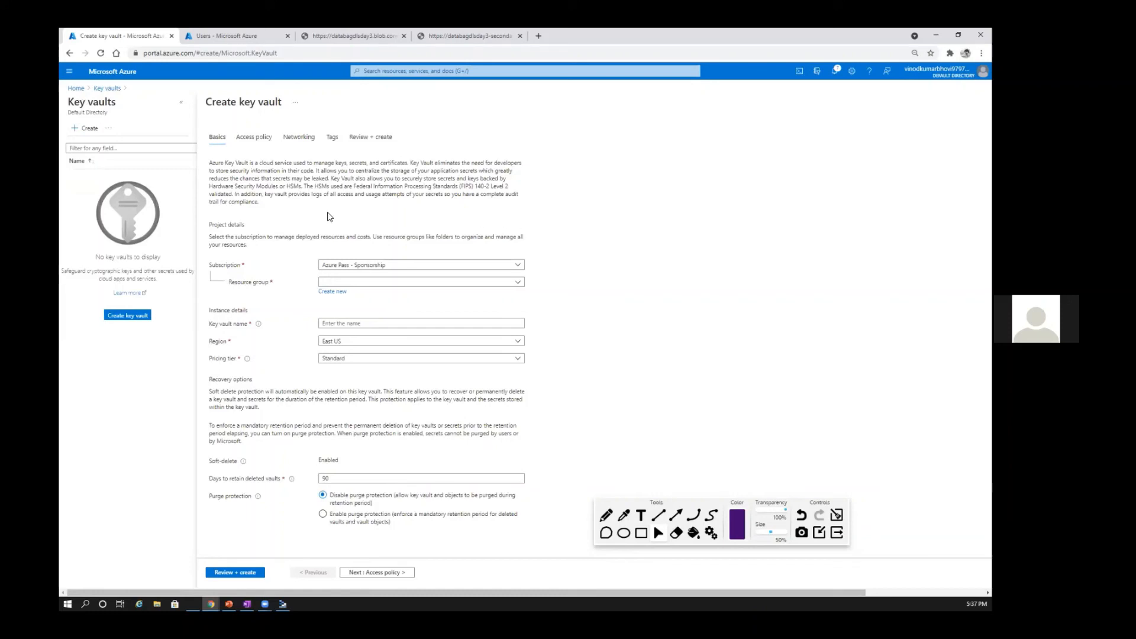
left_click(75, 88)
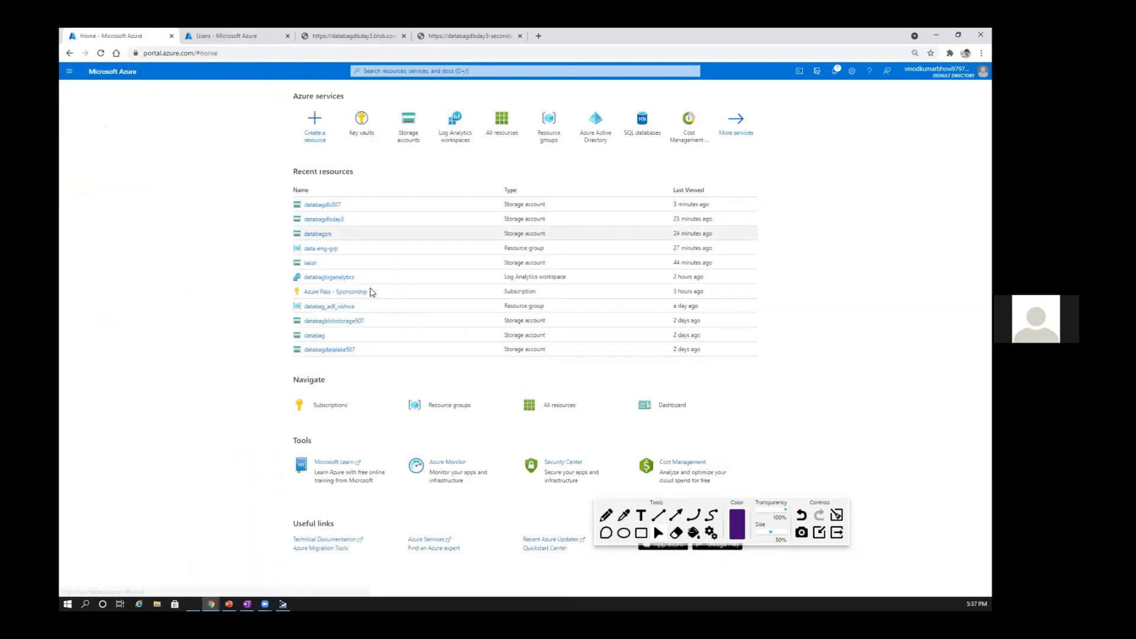
Step: Open the encryption settings of databagdls507 and select Microsoft-managed keys as the encryption type
left_click(323, 204)
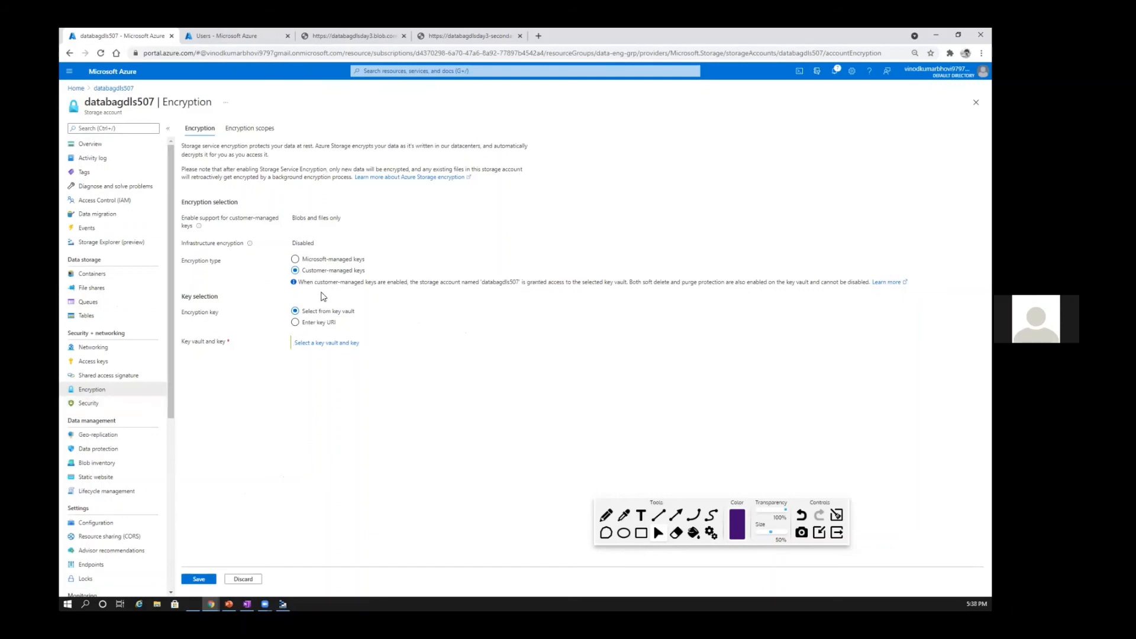
left_click(296, 260)
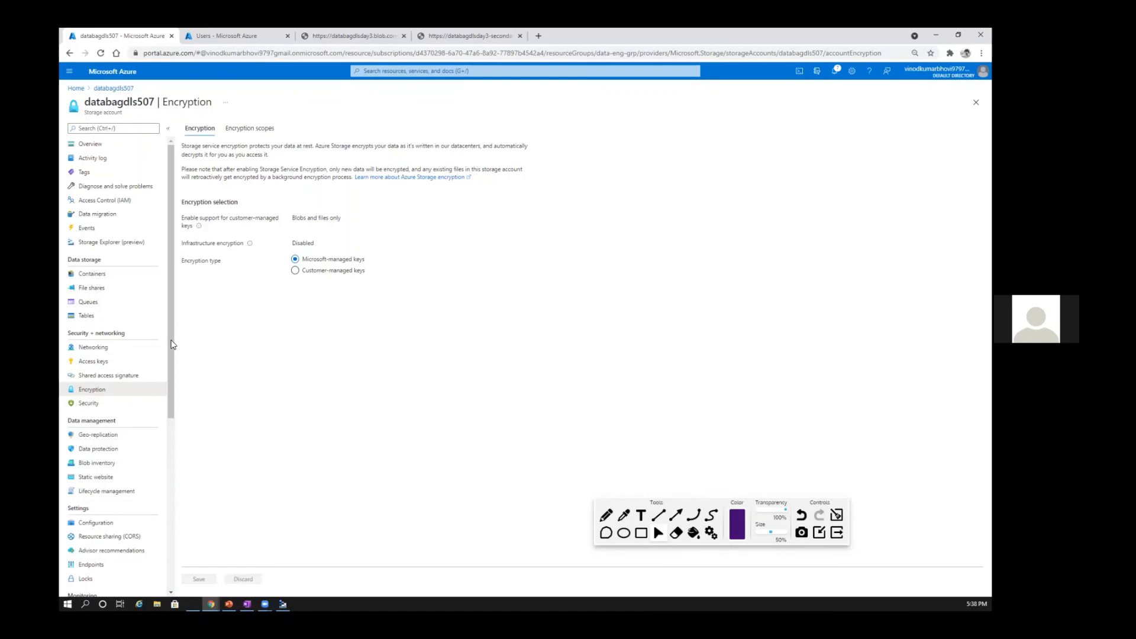
left_click_drag(171, 342, 171, 529)
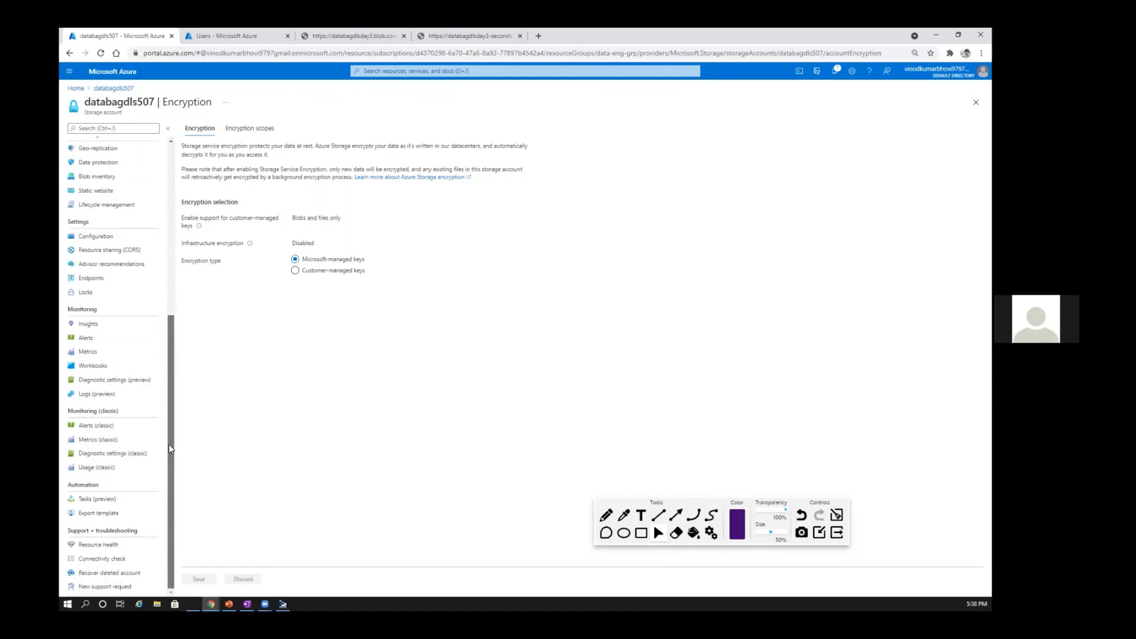
left_click_drag(169, 445, 169, 333)
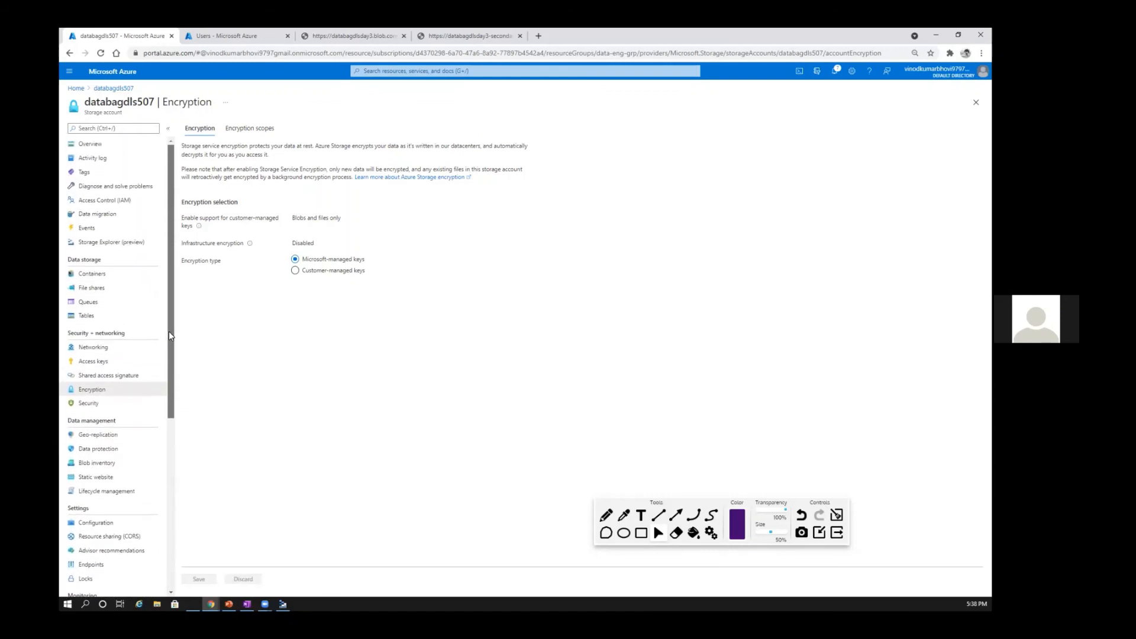